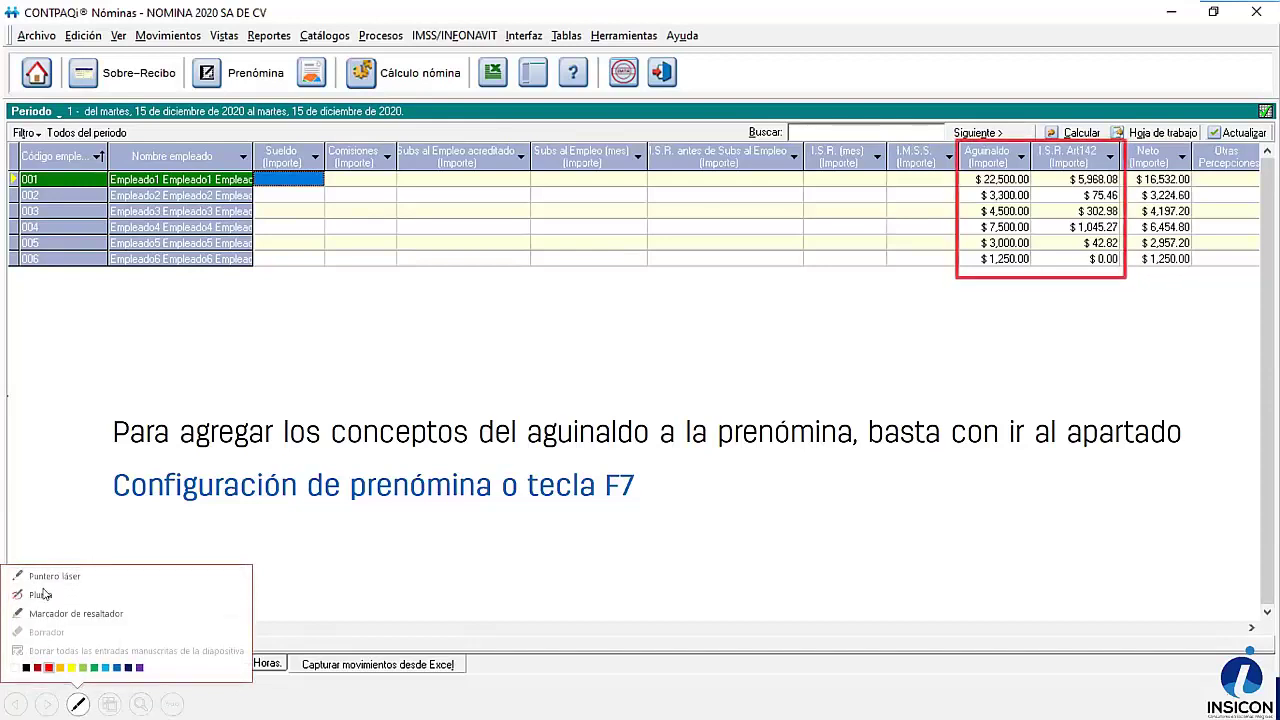
click(42, 594)
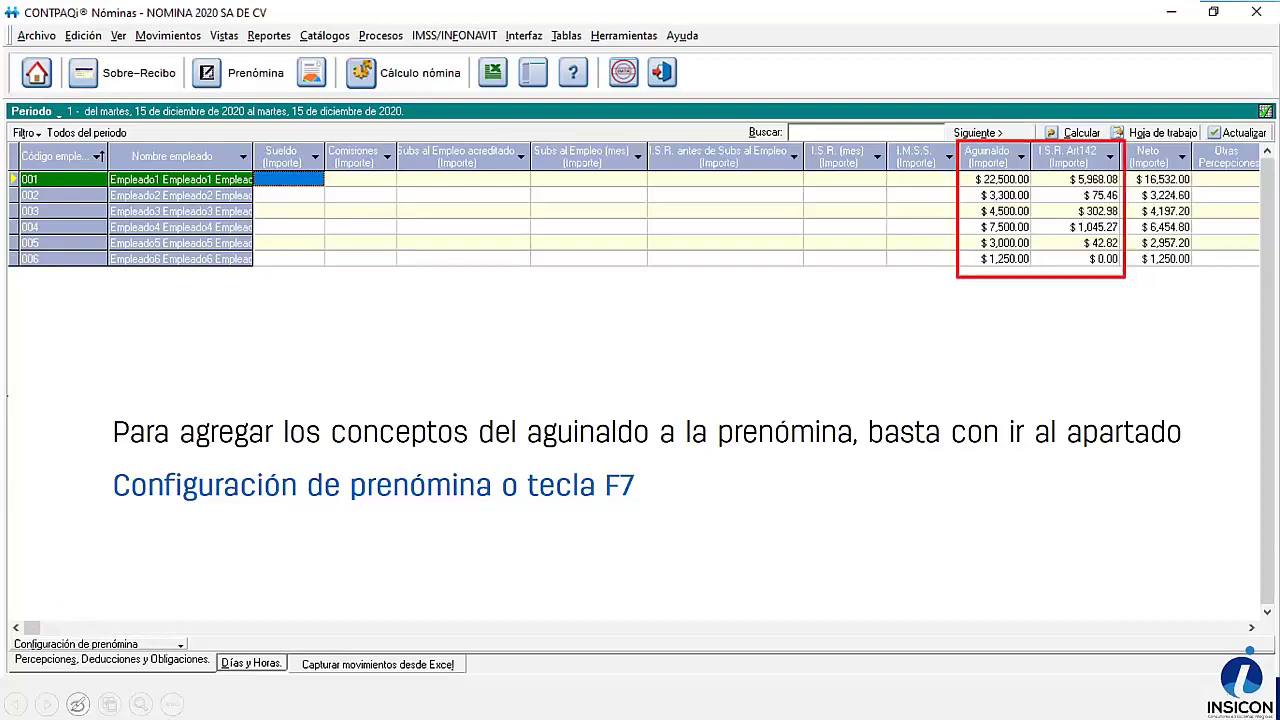
click(78, 704)
click(92, 580)
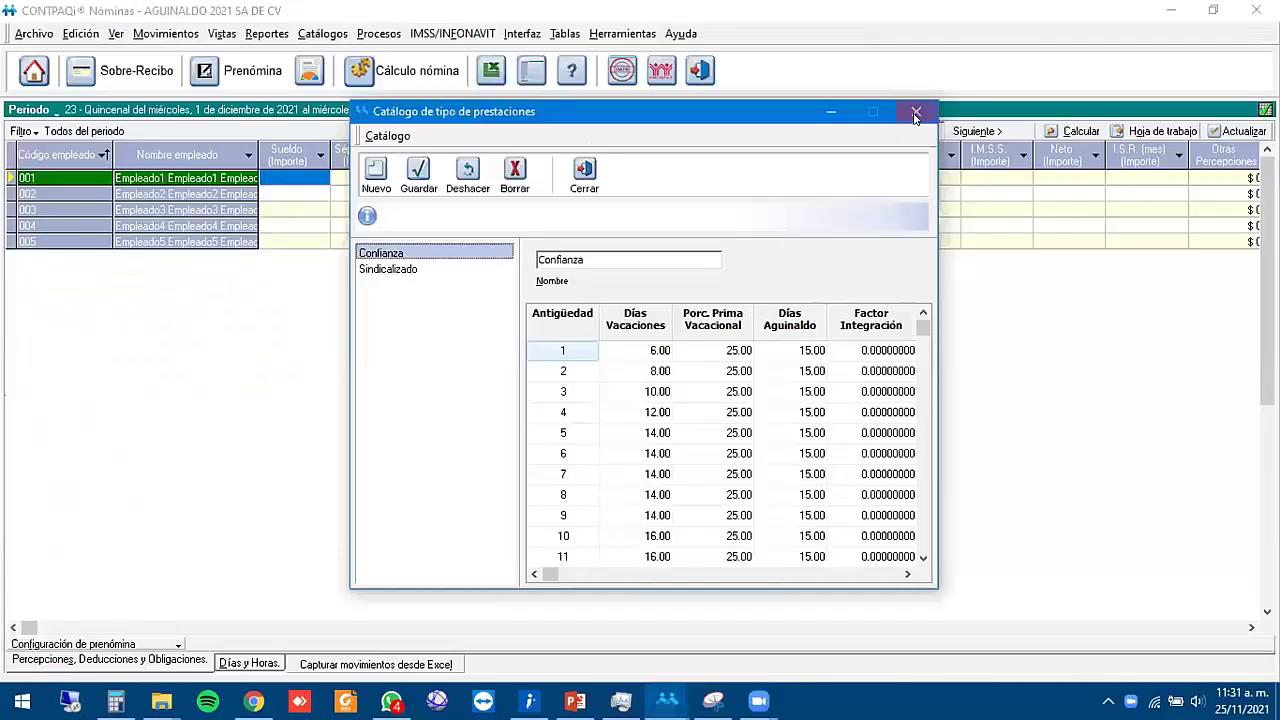
- Open the company AGUINALDO 2021 SA DE CV with the Quincenal period type
double_click(474, 318)
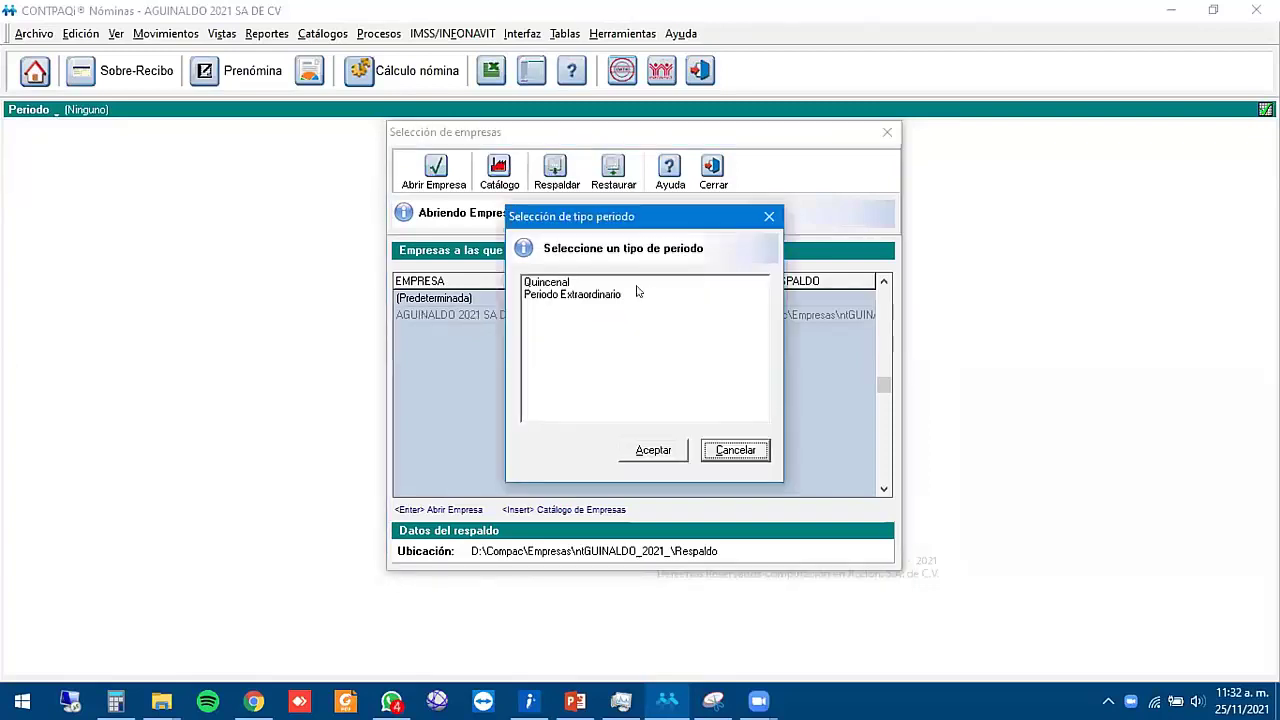
click(578, 285)
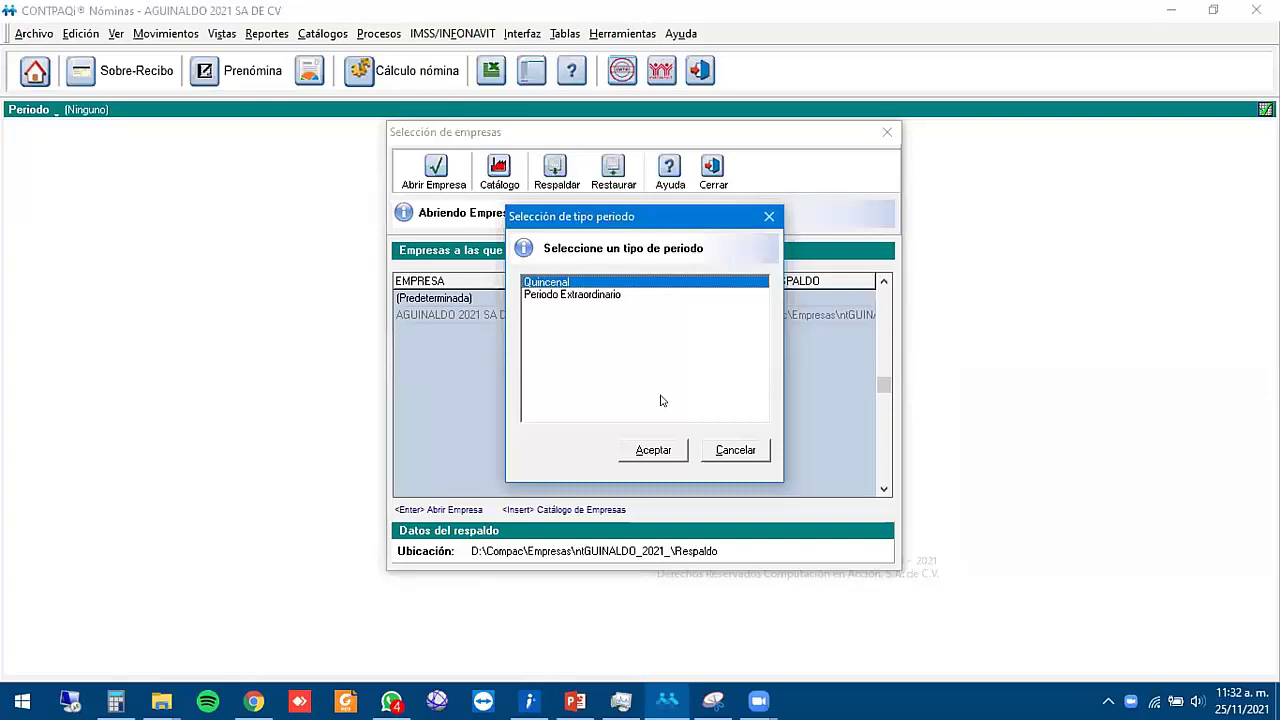
click(671, 456)
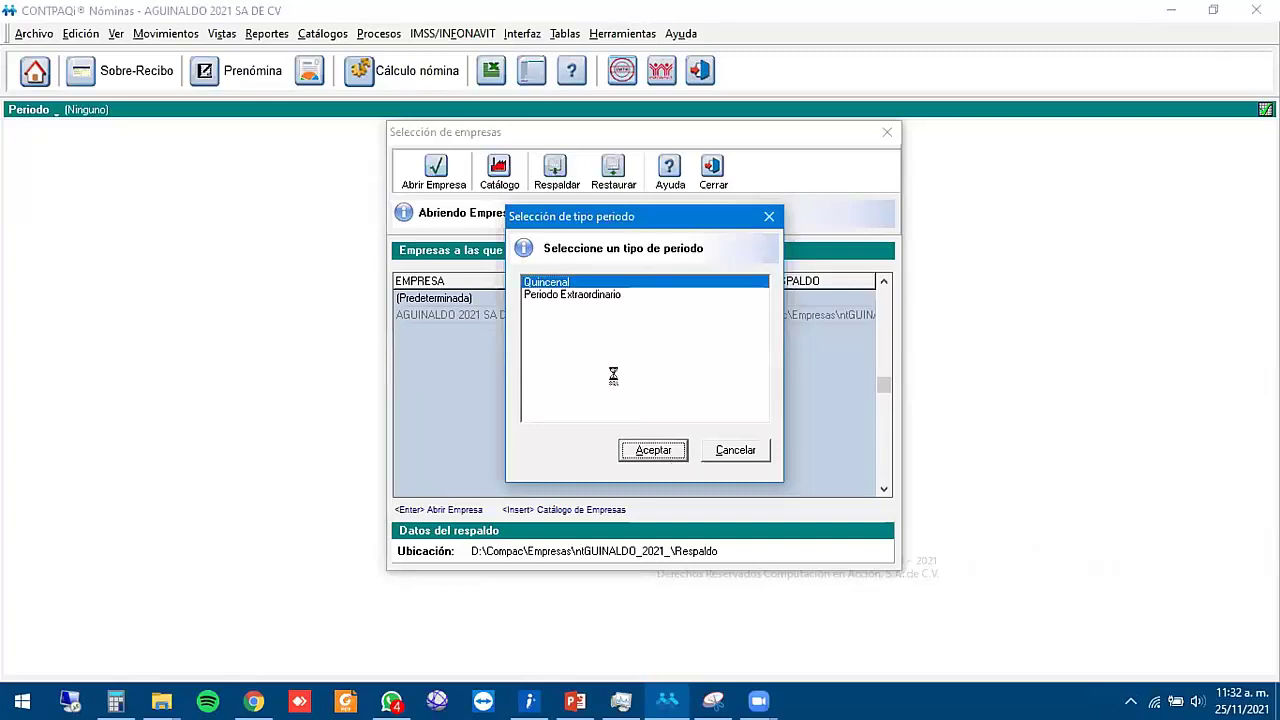
- Back up the company AGUINALDO 2021 SA DE CV under the backup name AGUINALDO2021 and close the backup window
click(33, 36)
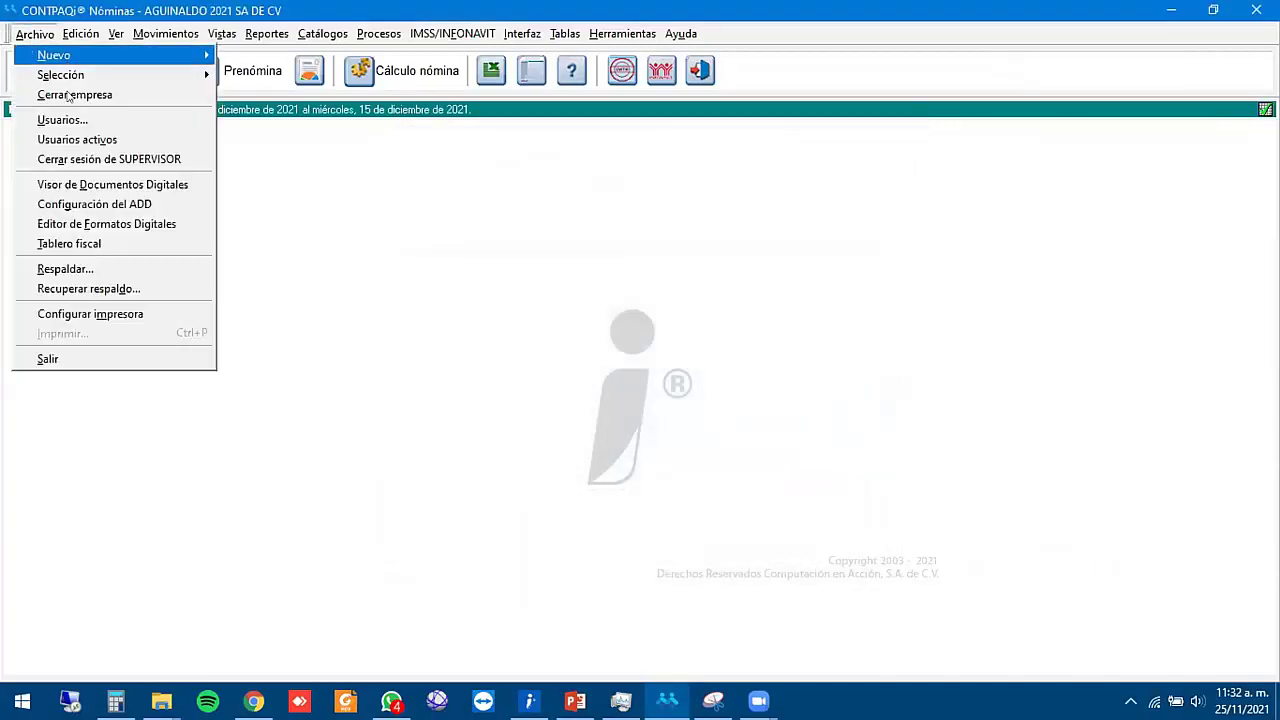
click(89, 271)
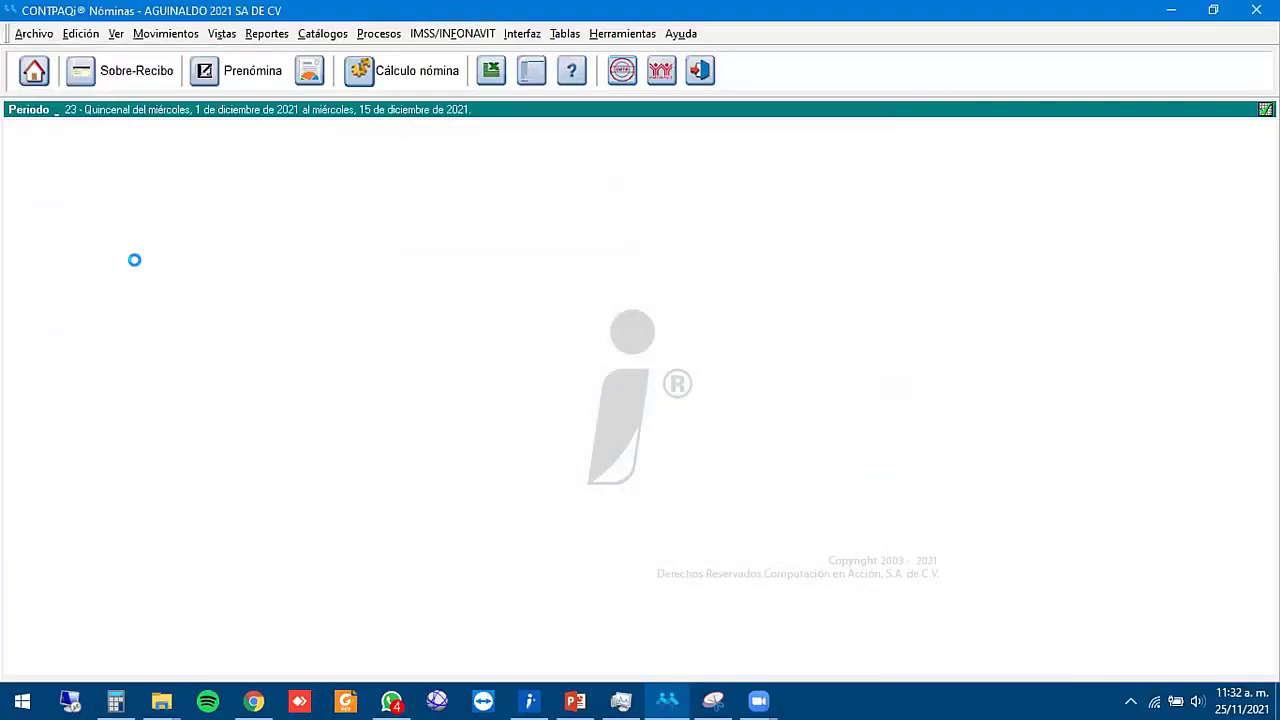
click(657, 257)
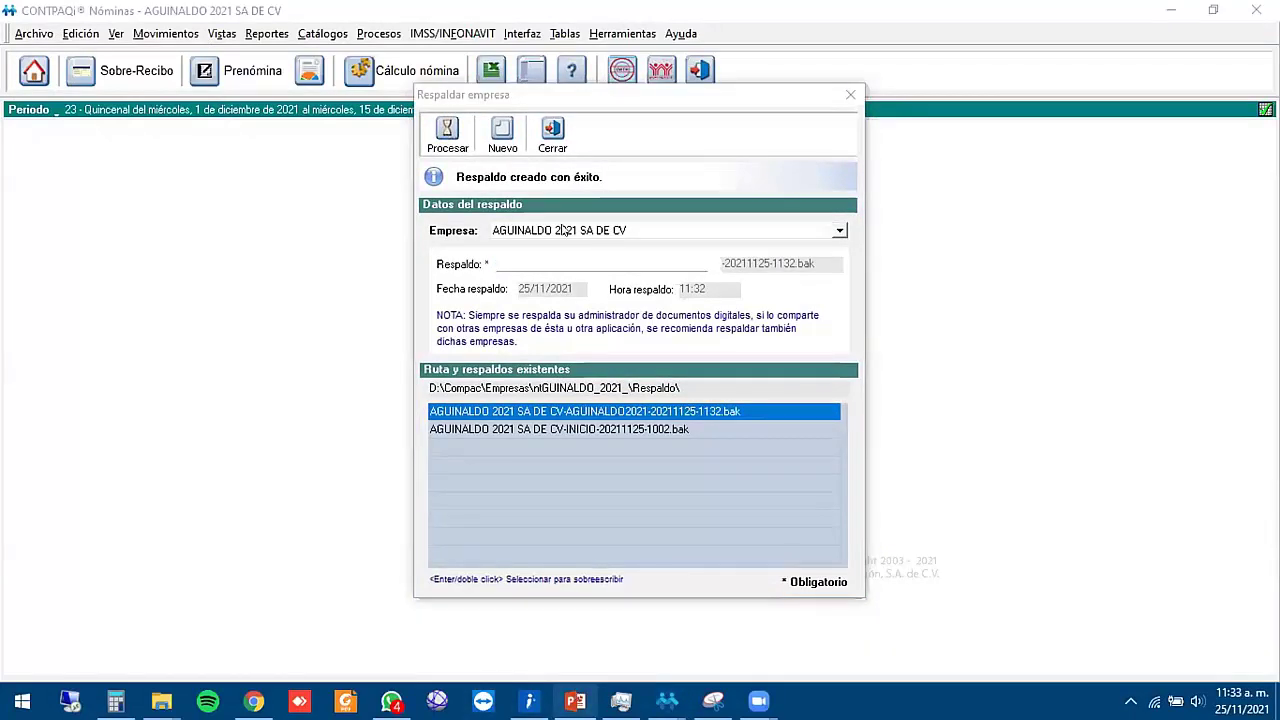
key(Escape)
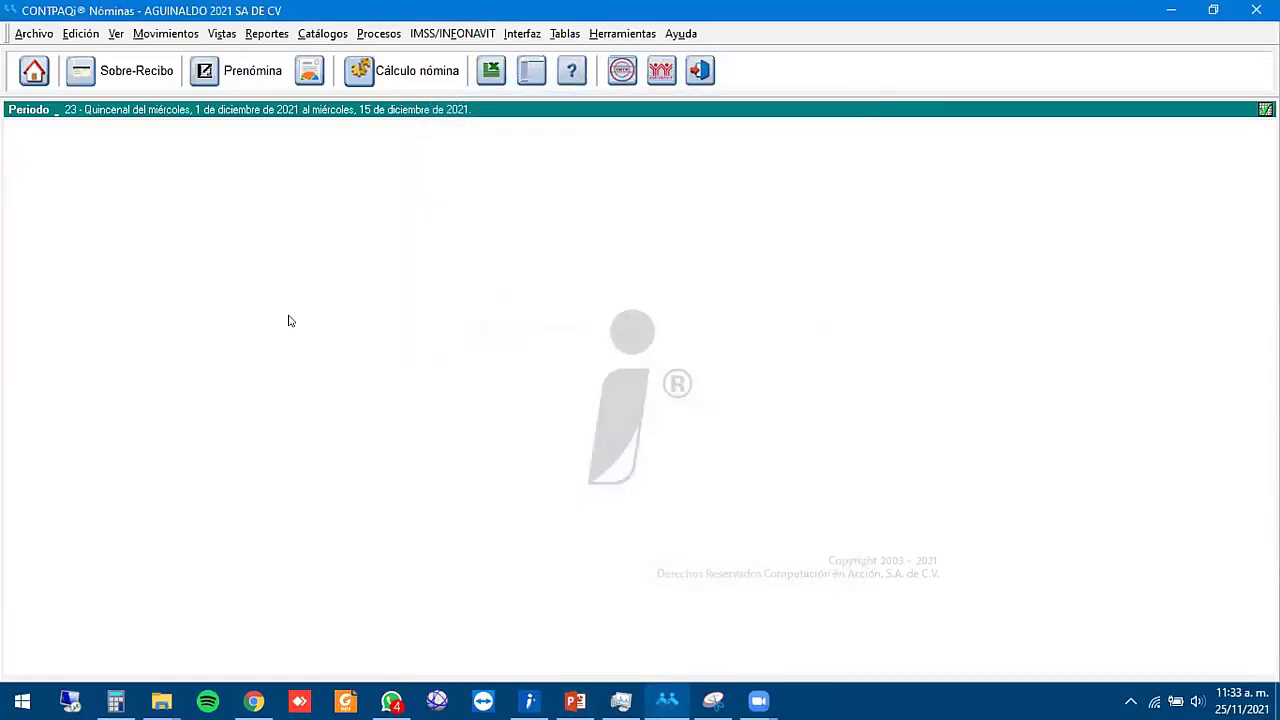
- Review the Días Aguinaldo column for every seniority year in the Confianza and Sindicalizado benefit tables
click(452, 34)
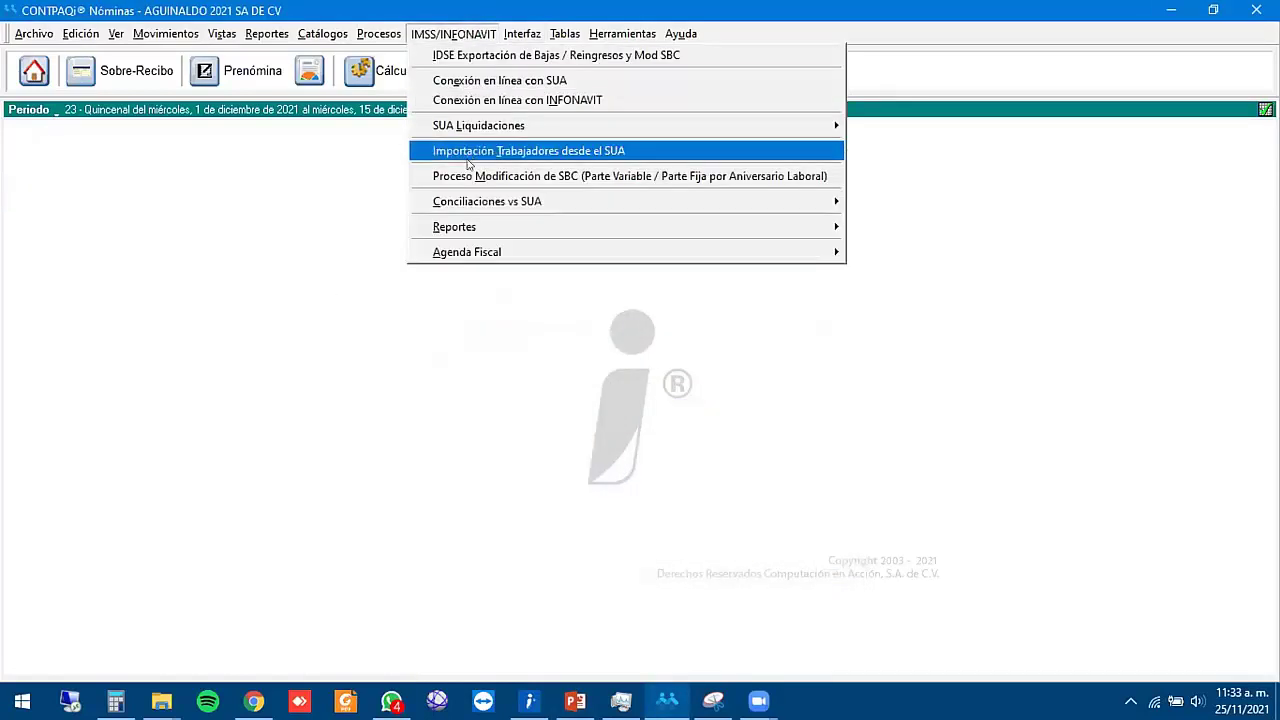
click(621, 114)
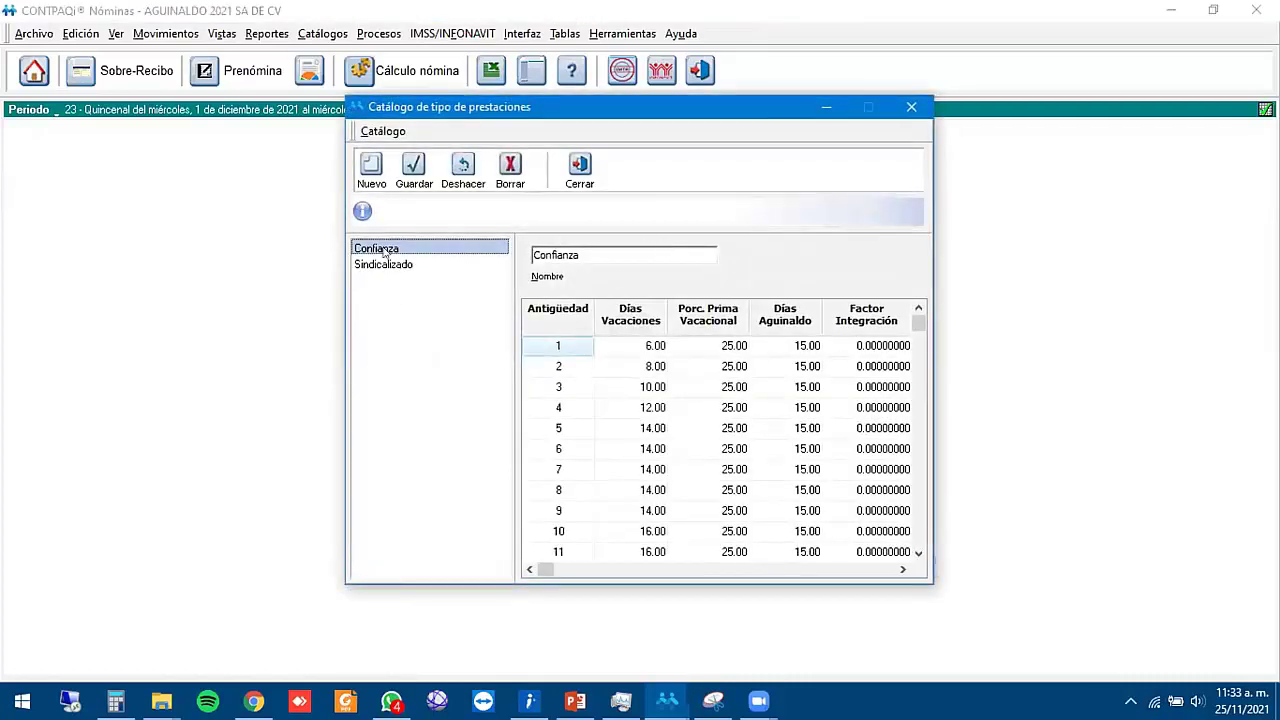
drag(788, 347, 786, 409)
scroll(812, 449, down, 6)
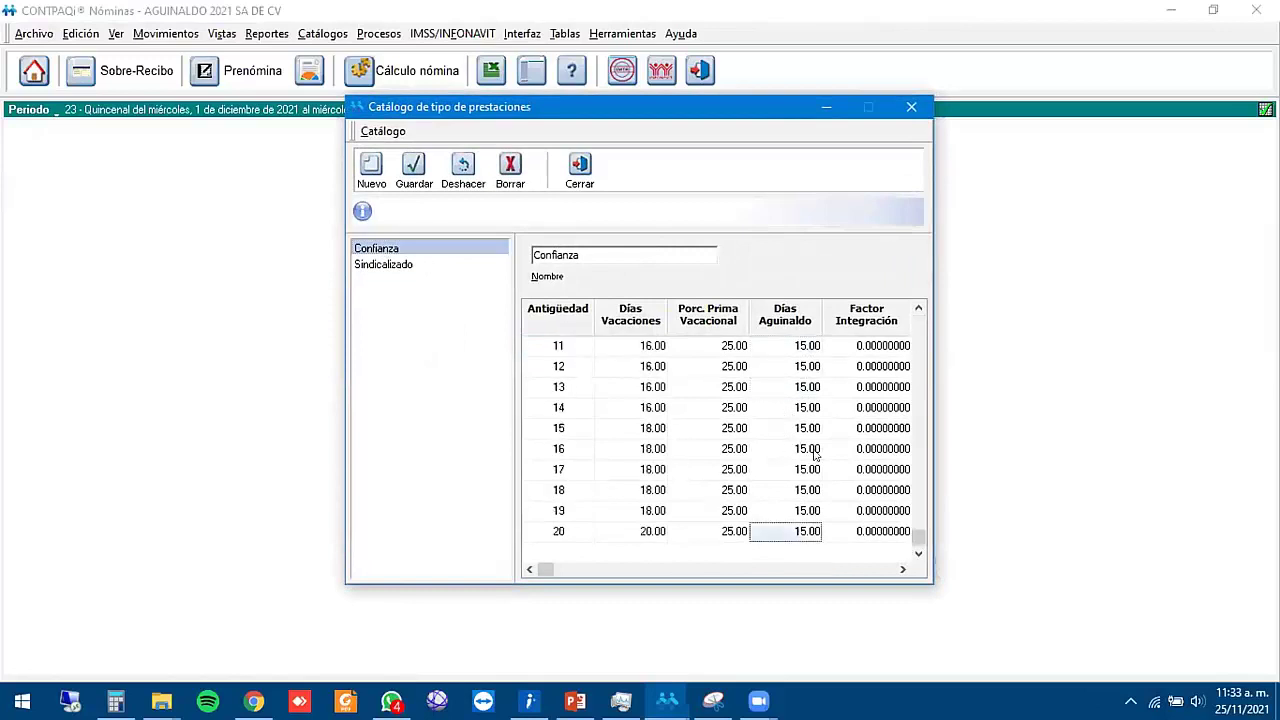
scroll(814, 452, up, 7)
click(385, 263)
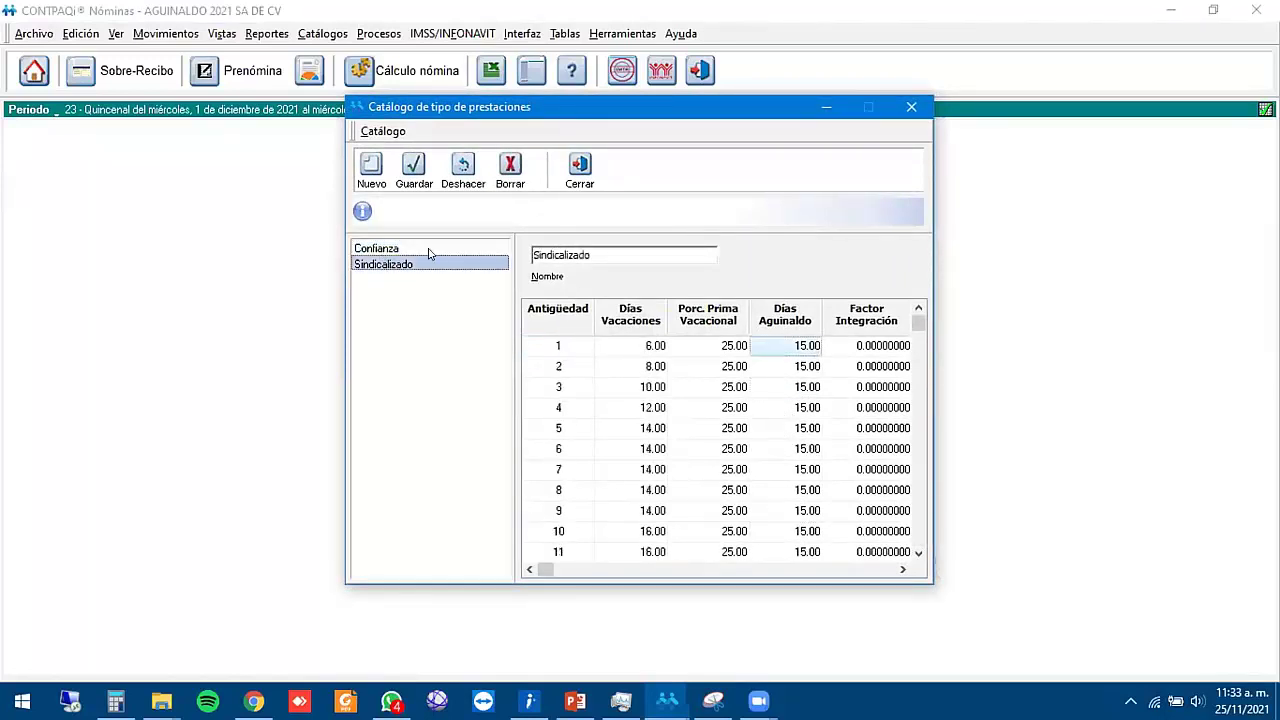
click(775, 387)
scroll(802, 489, down, 5)
scroll(805, 475, up, 5)
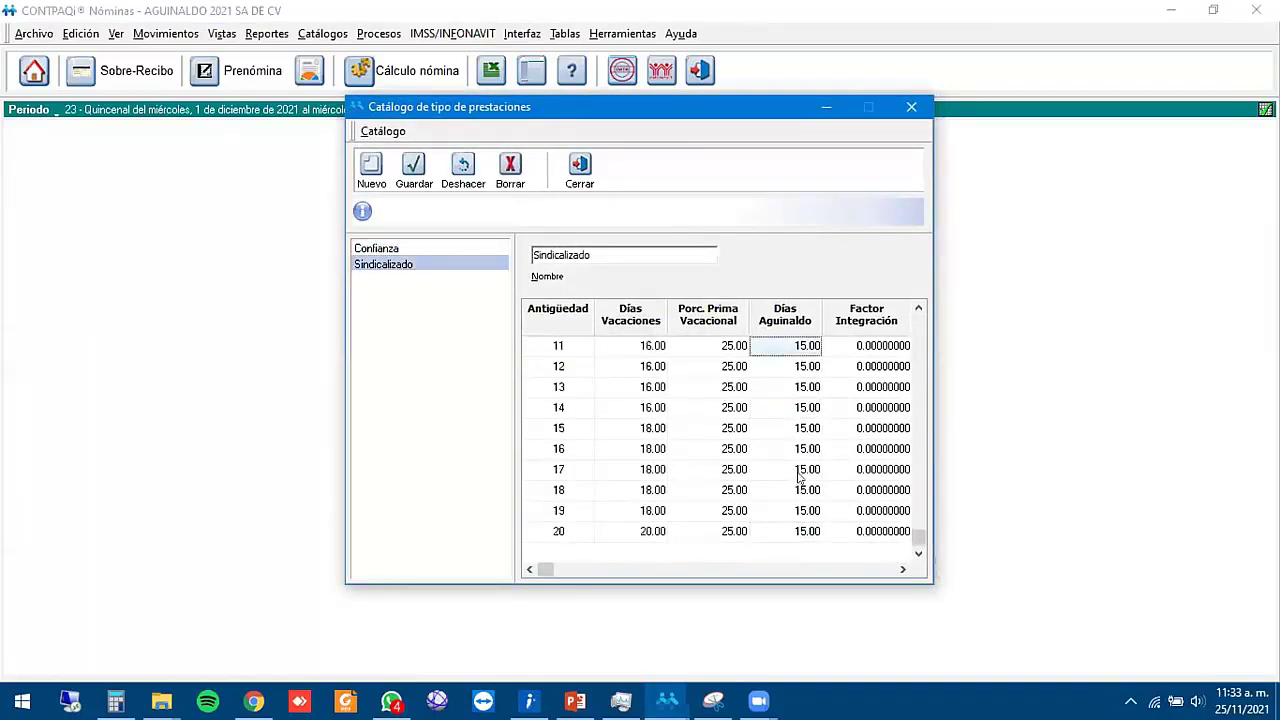
click(420, 250)
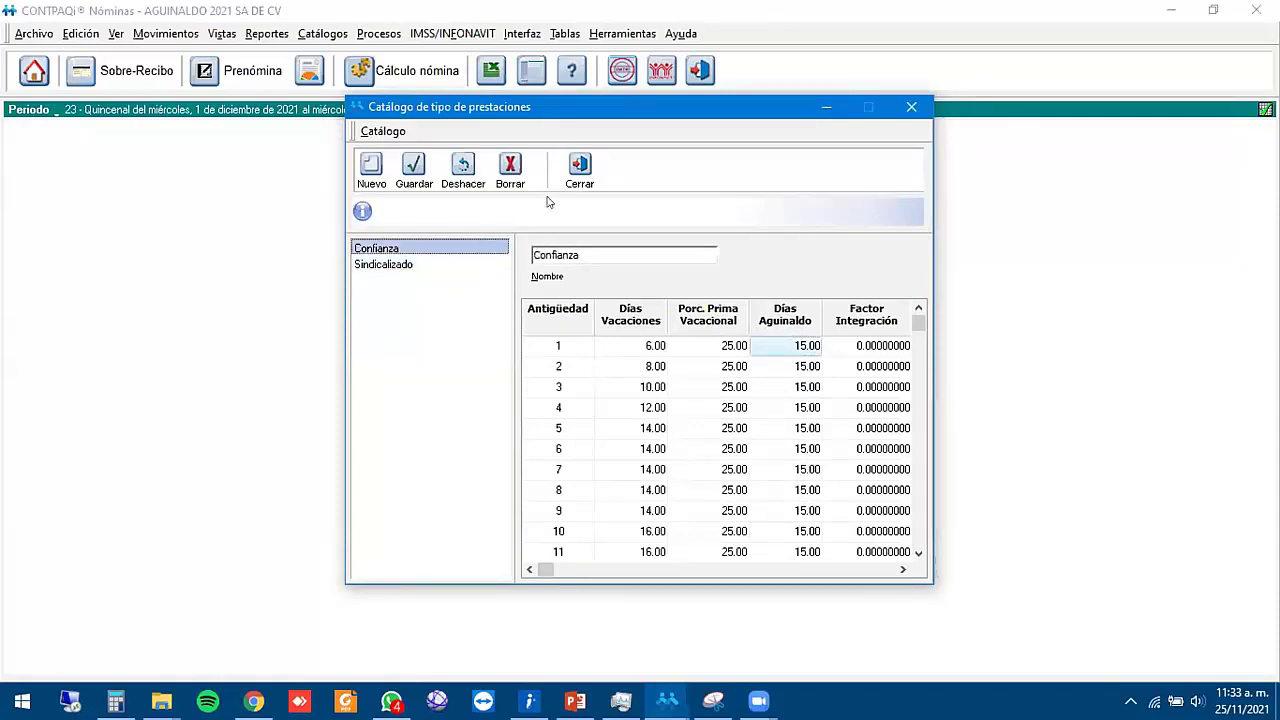
click(580, 168)
- Look up the UMA value effective from 01/02/2021 in the company's UMA table
click(564, 34)
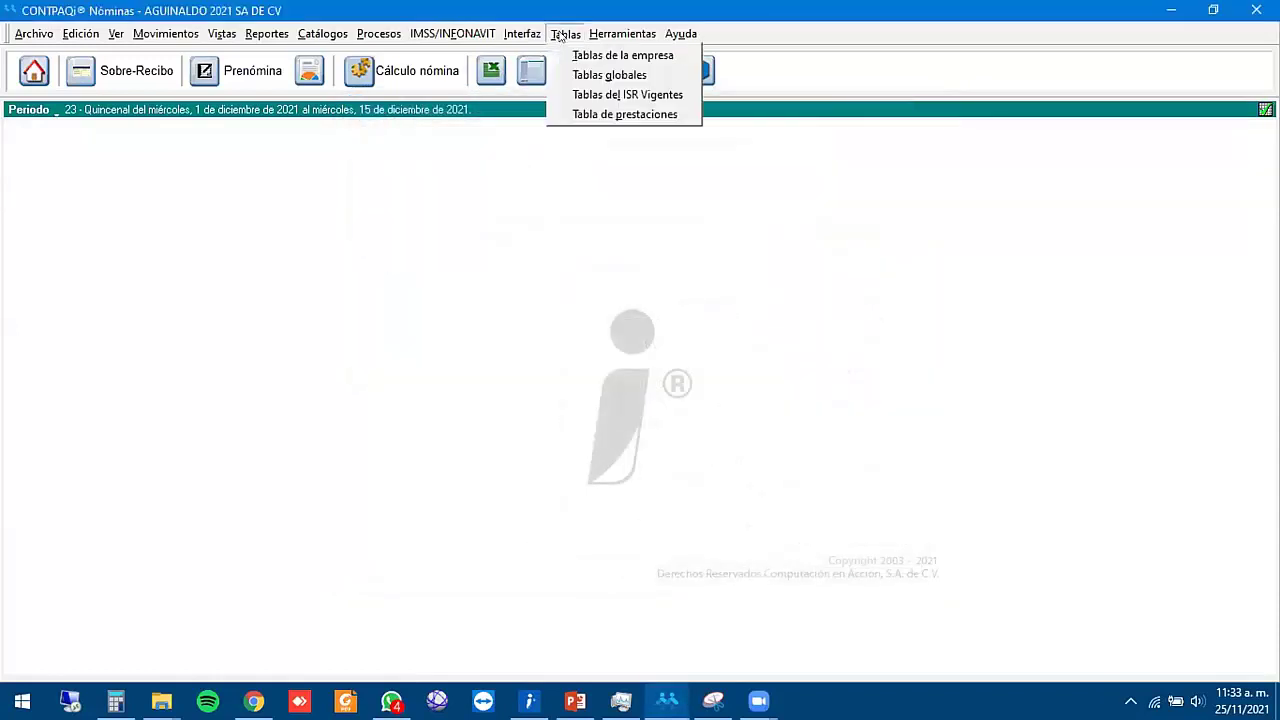
click(638, 50)
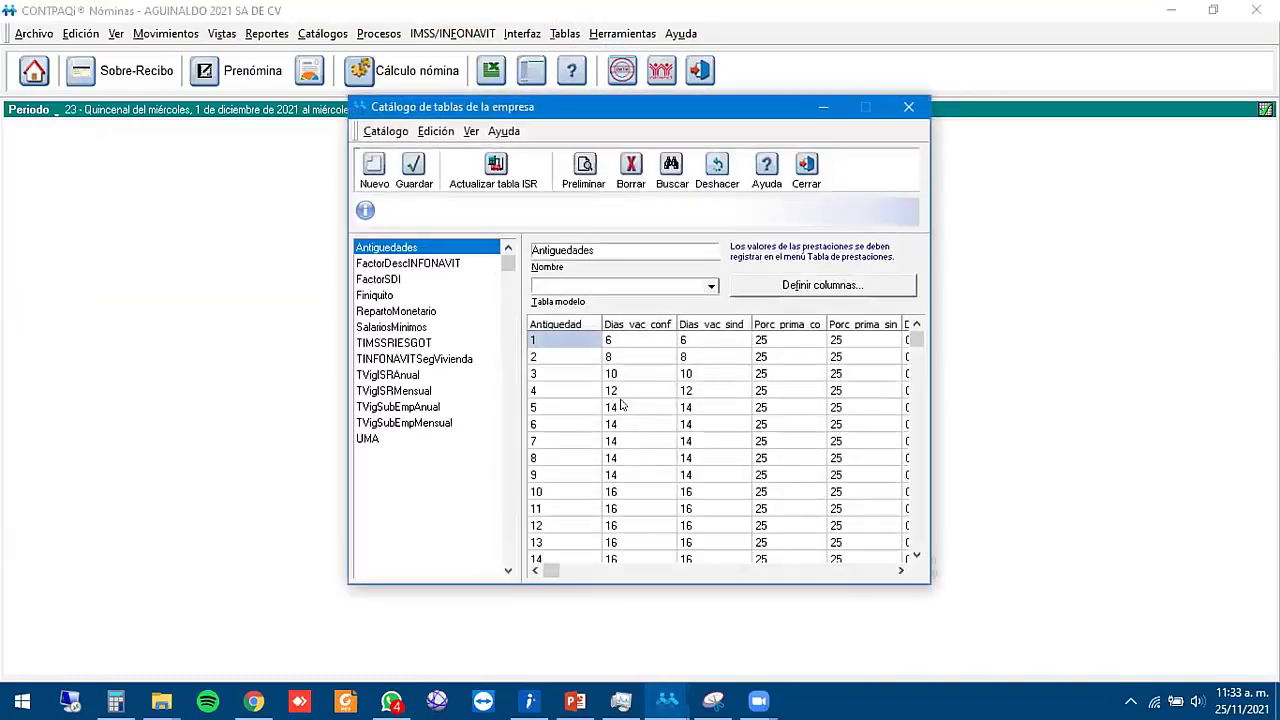
click(366, 441)
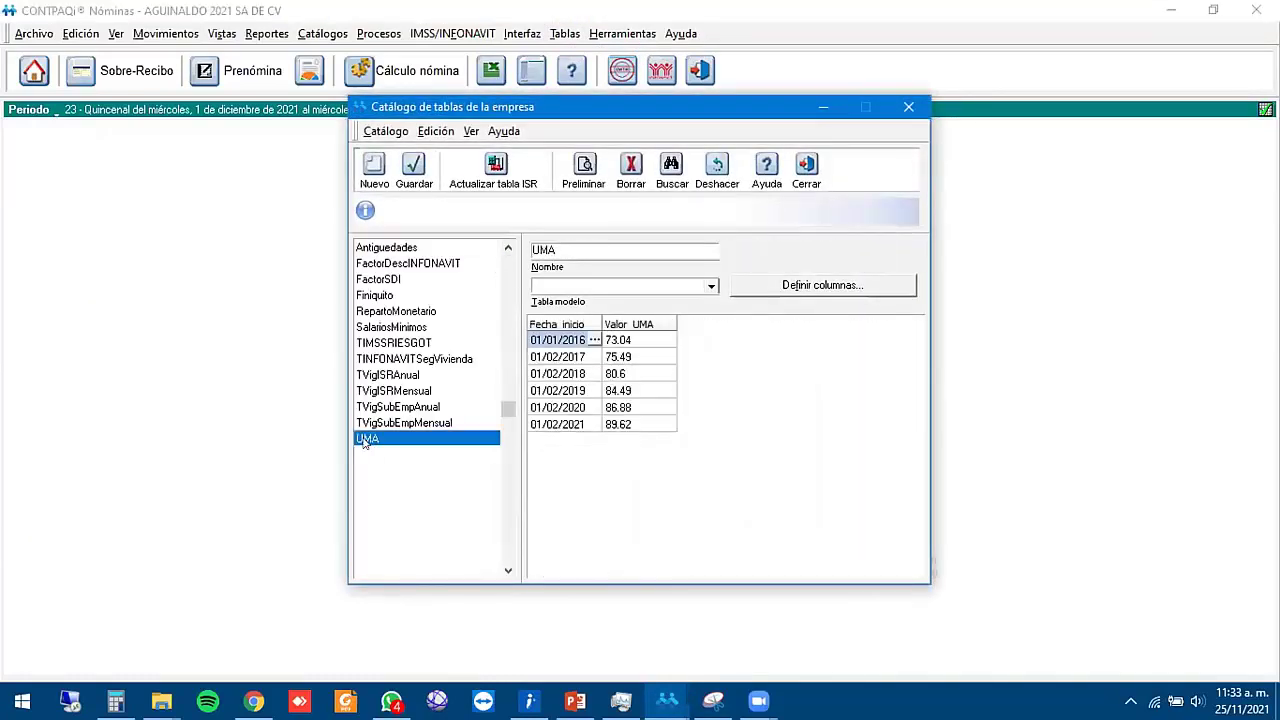
click(648, 424)
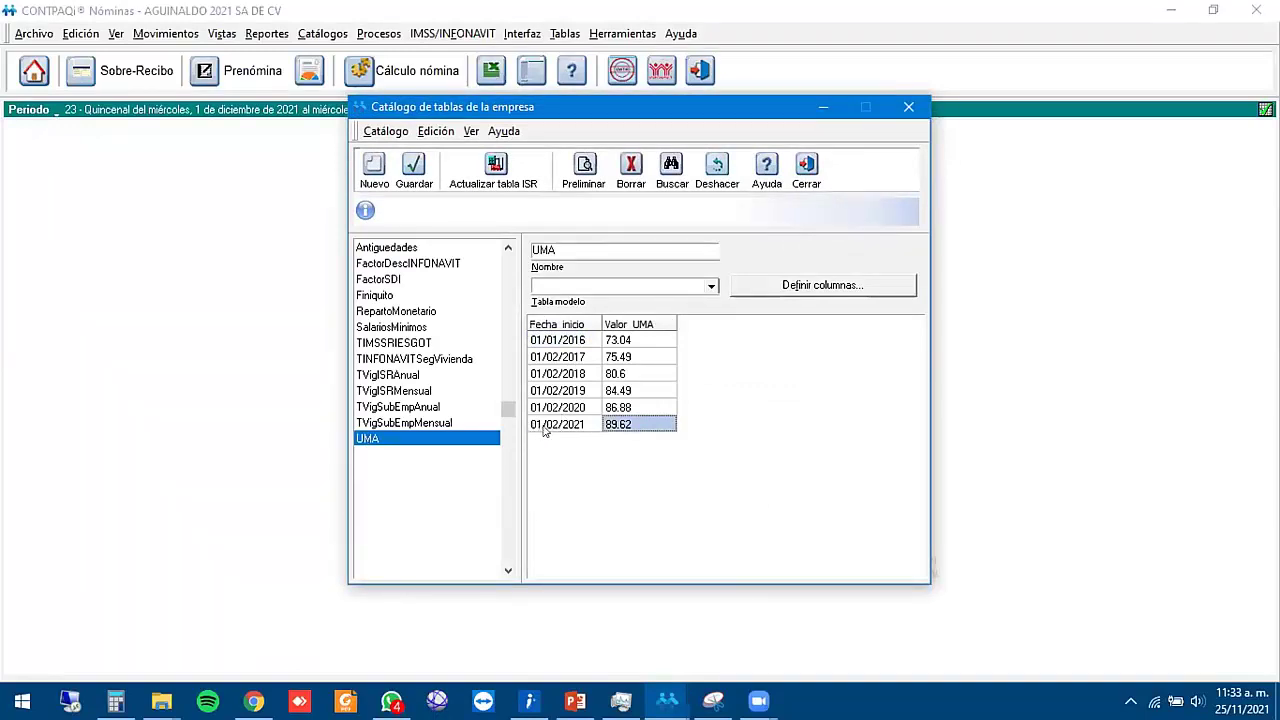
- Switch to Calculator to multiply the UMA value 89.62 by 30, and close the company tables catalogue
click(115, 700)
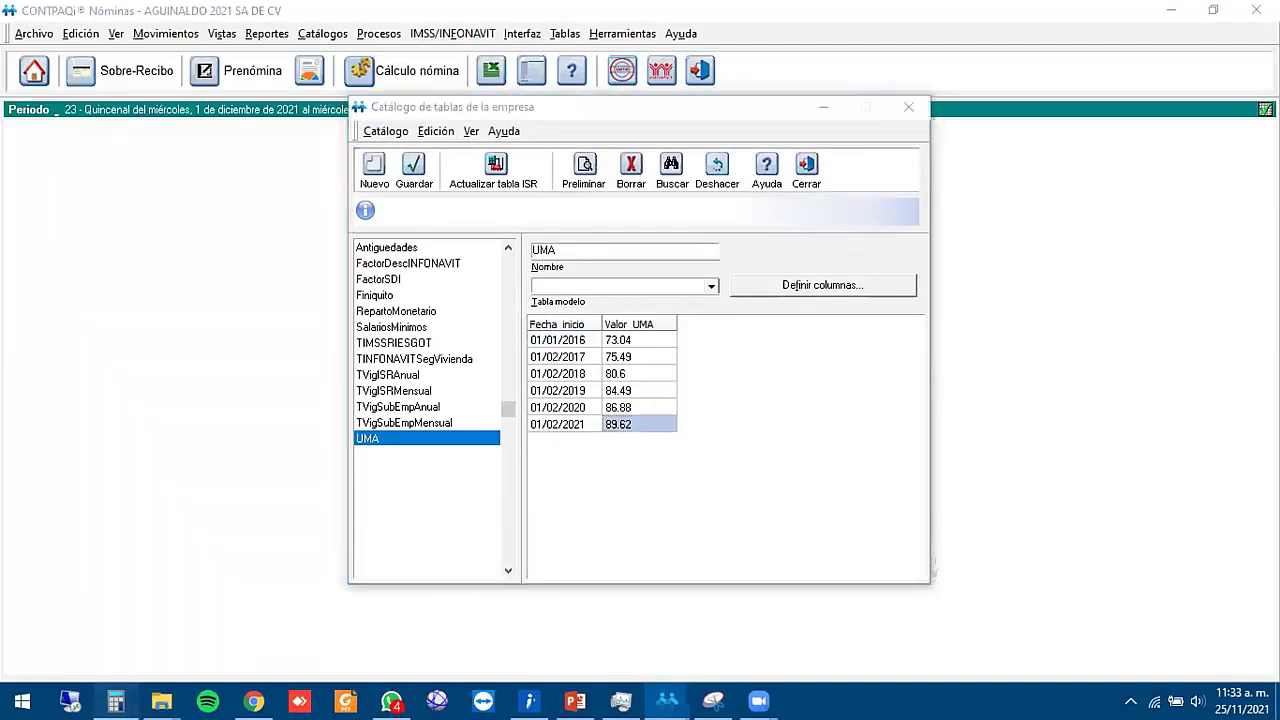
click(400, 304)
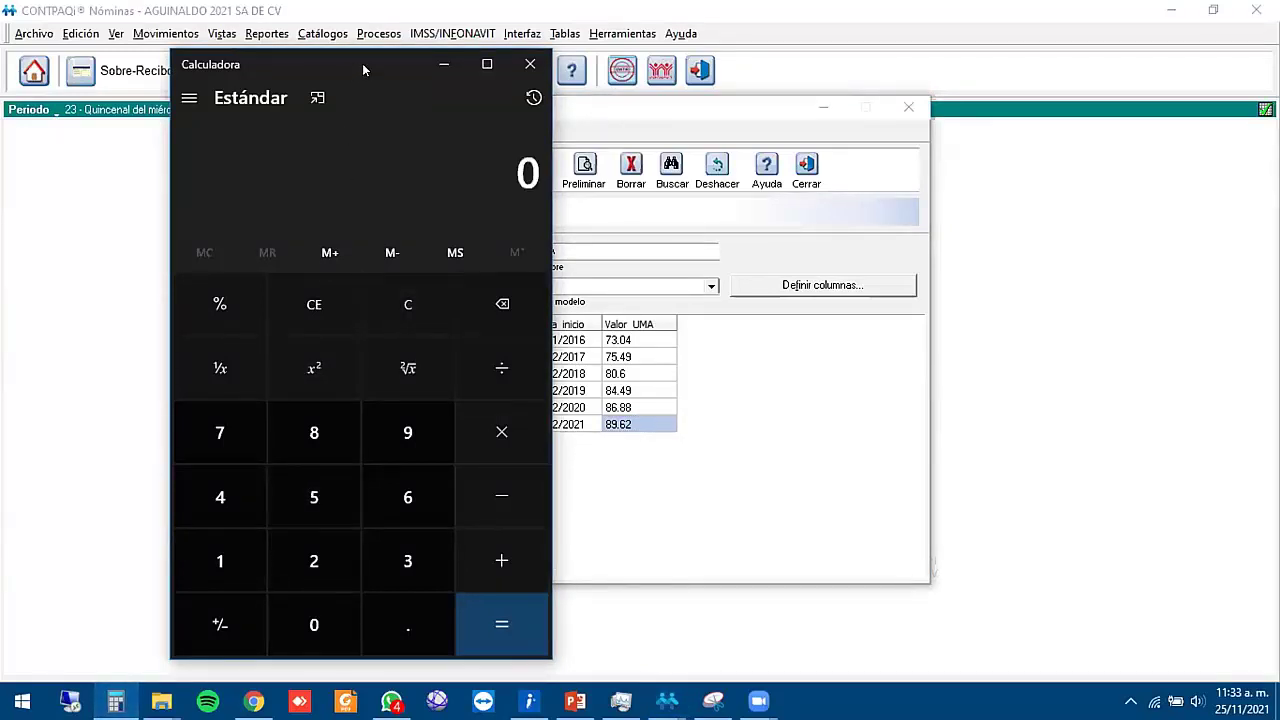
drag(362, 63, 912, 43)
text(89)
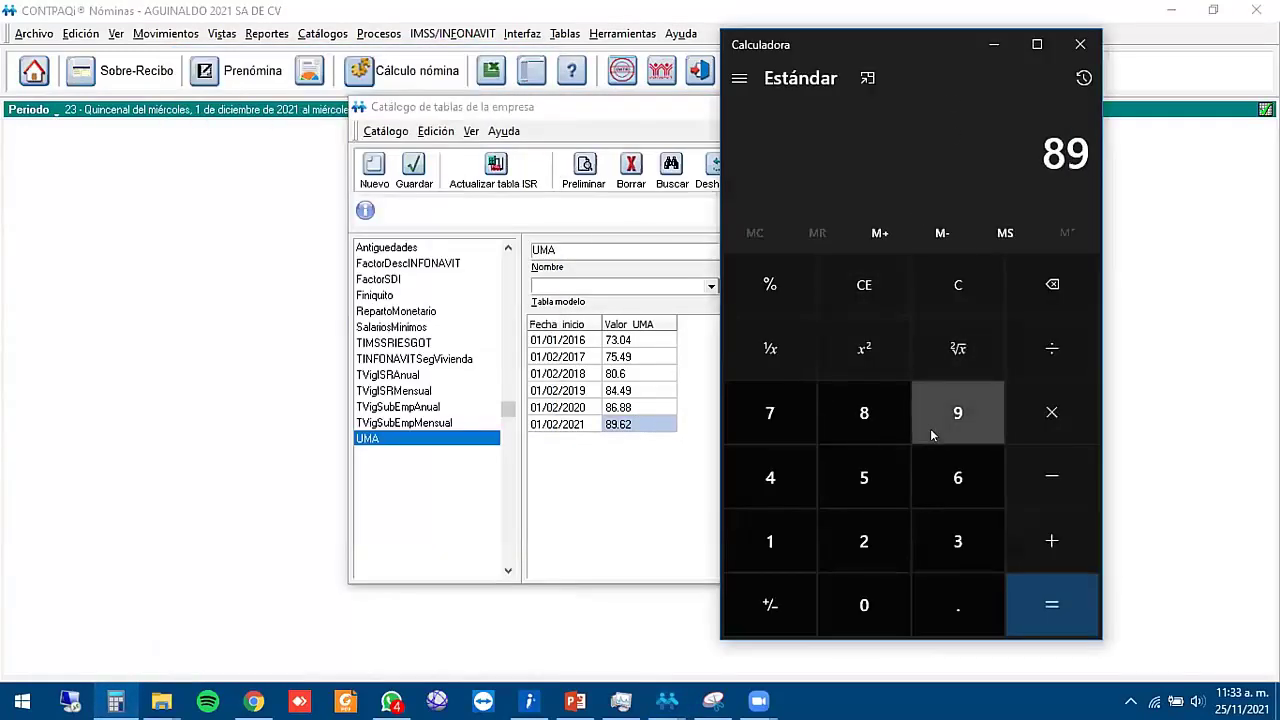
text(.62)
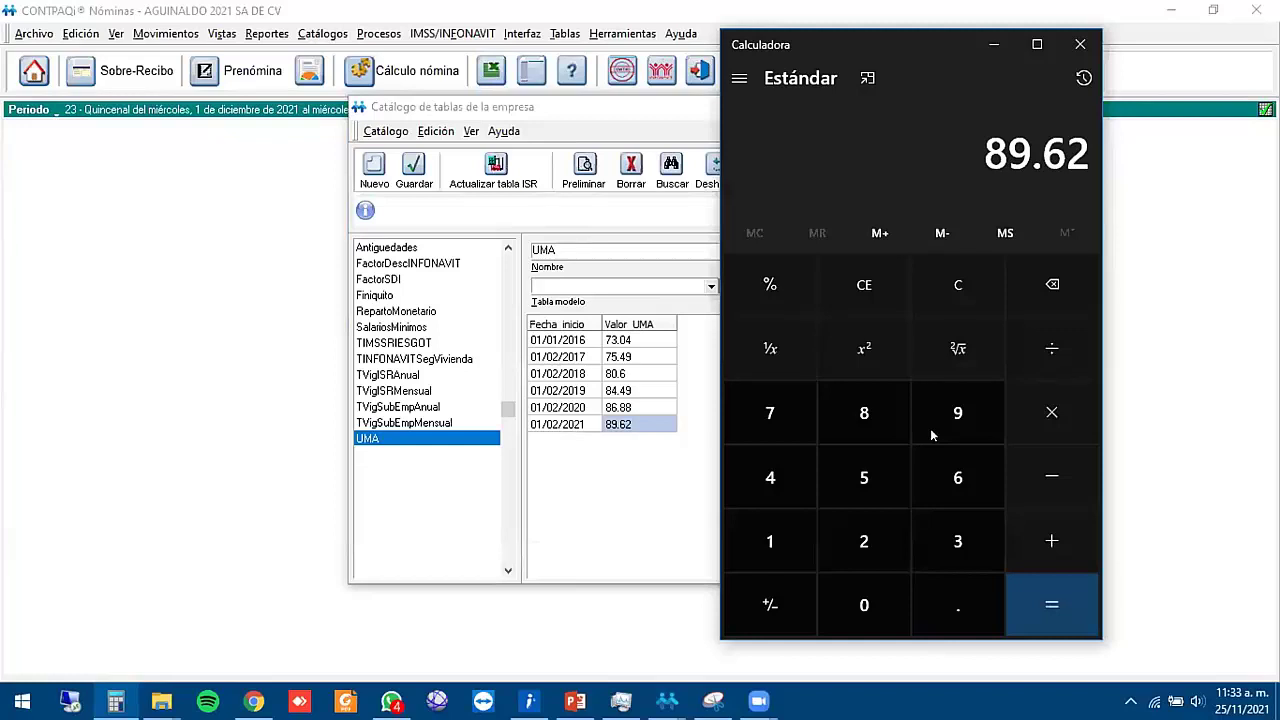
text(*30)
key(Return)
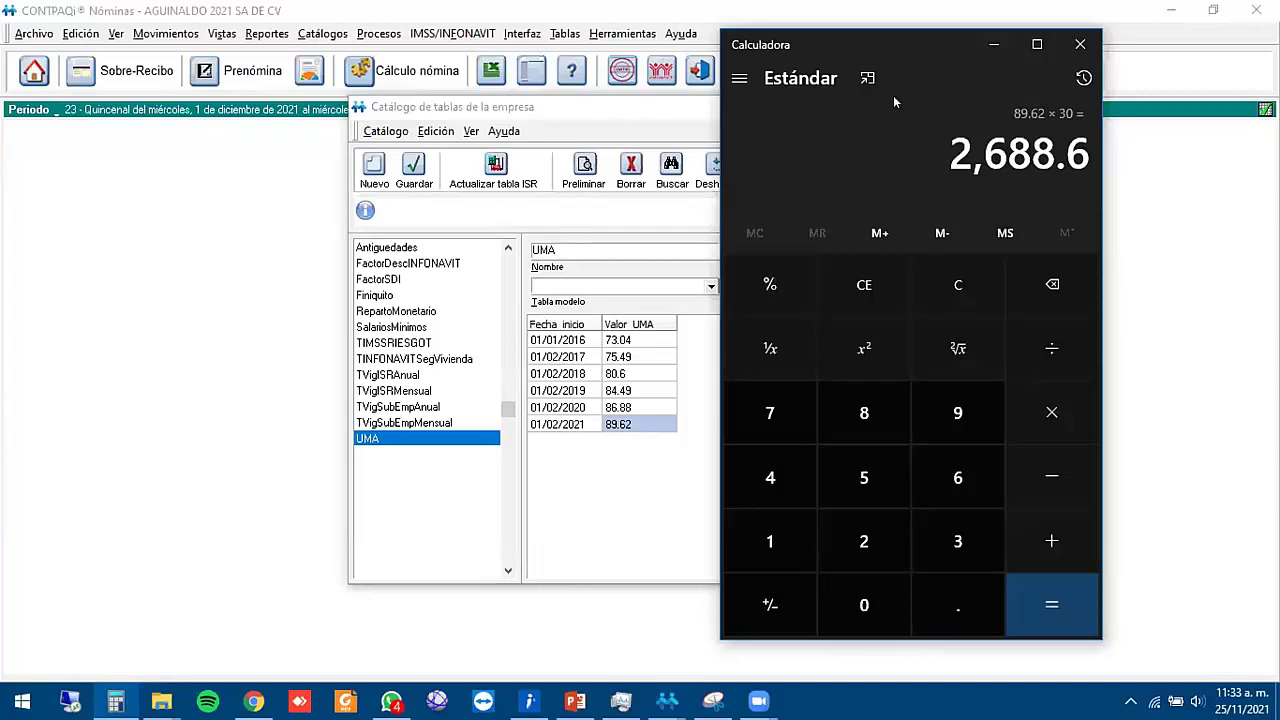
click(993, 44)
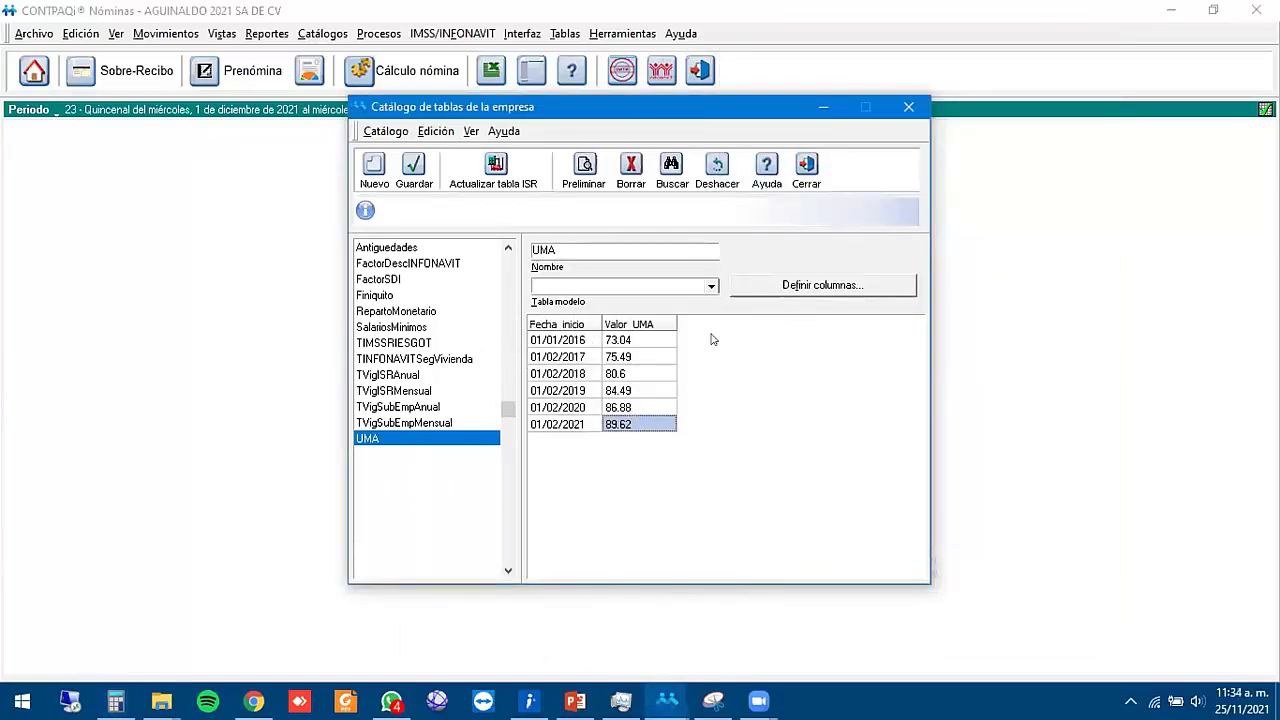
click(805, 162)
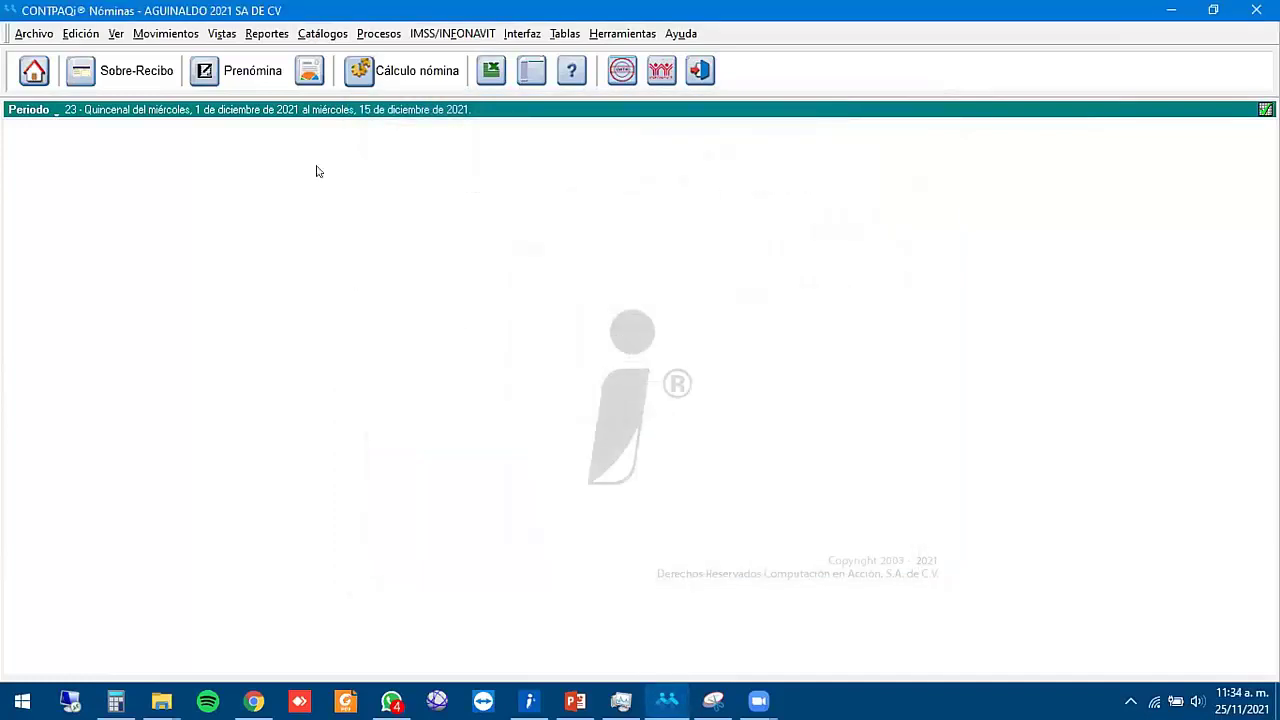
- Open the employee catalogue and check the Cálculo PTU and Cálculo aguinaldo options of employee 001
click(341, 42)
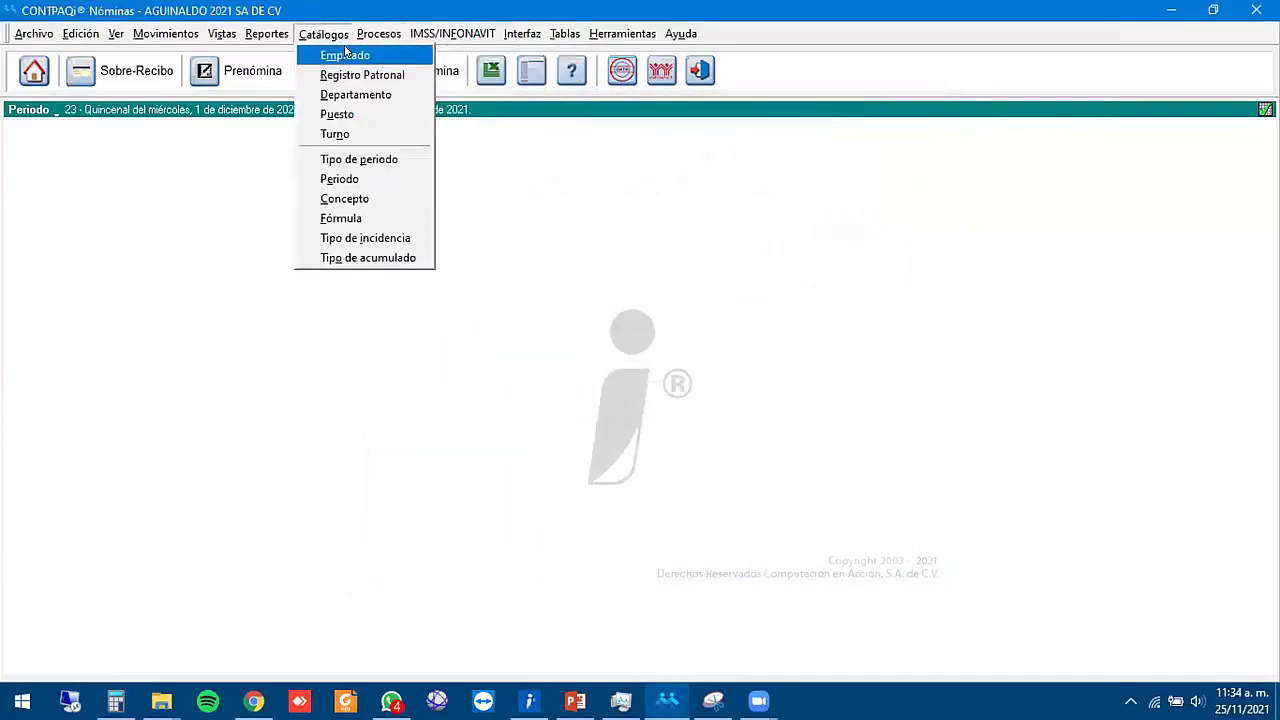
click(349, 52)
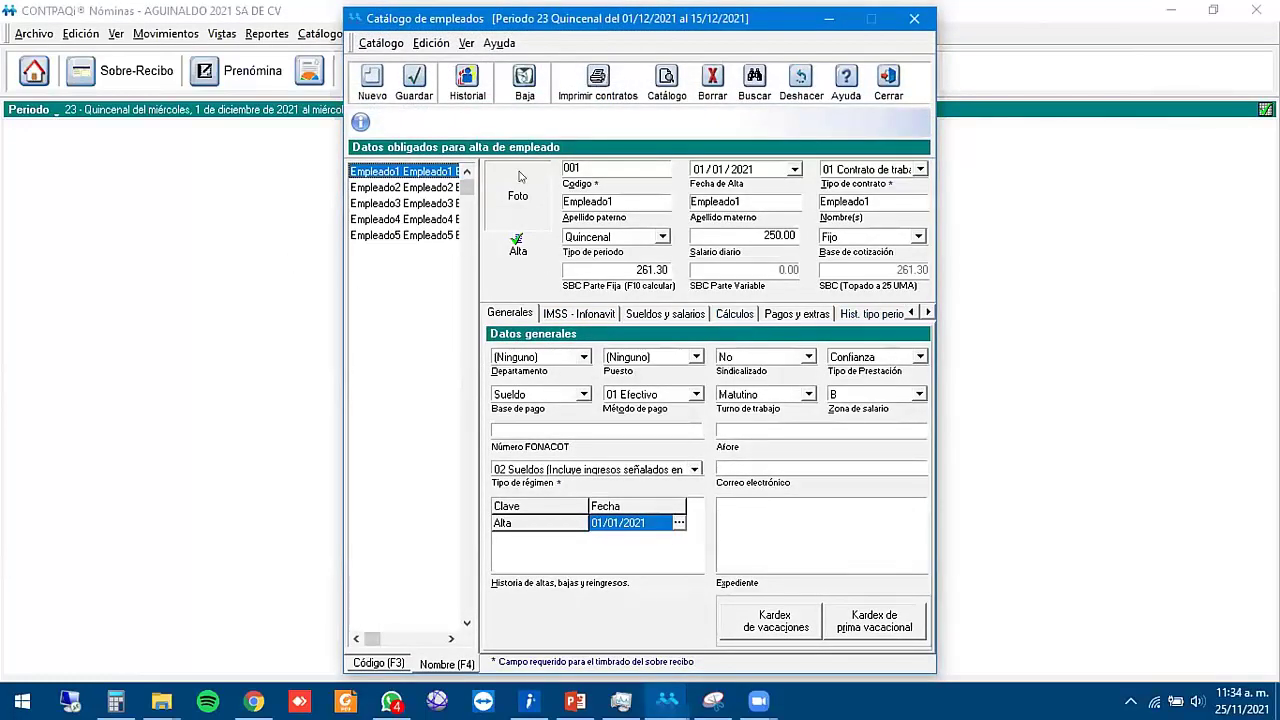
click(800, 313)
click(862, 314)
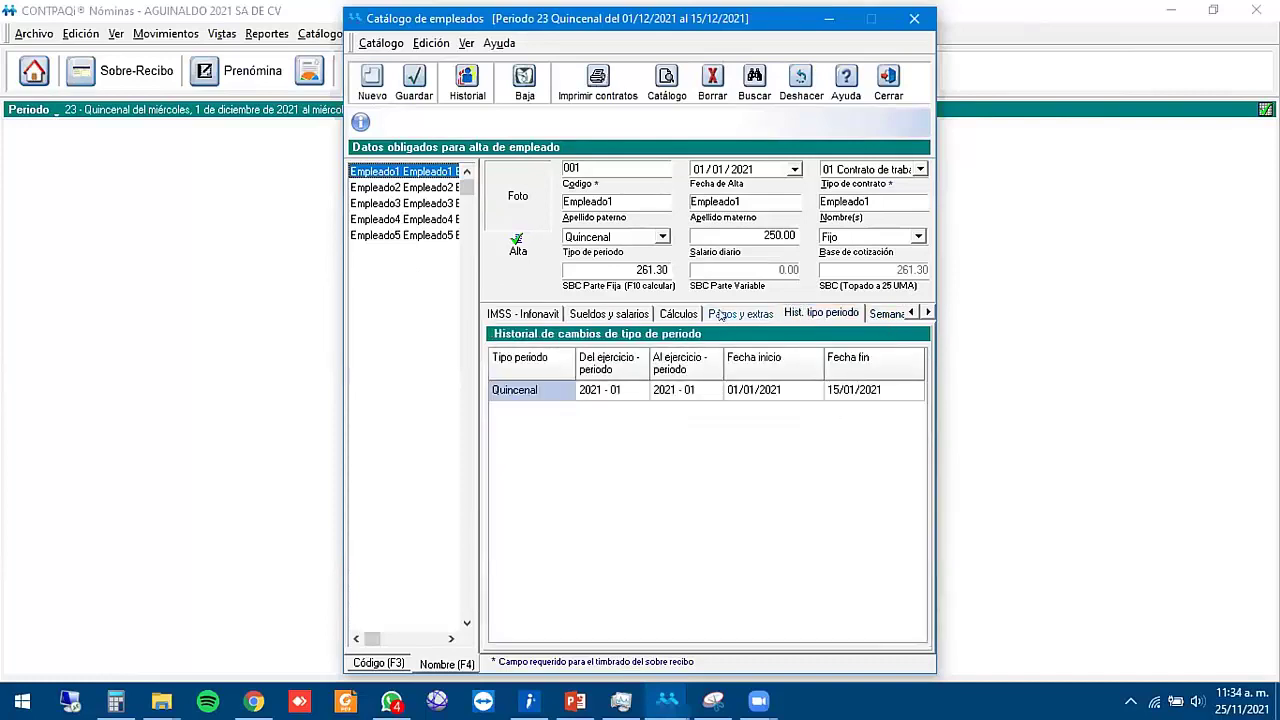
click(720, 314)
click(678, 314)
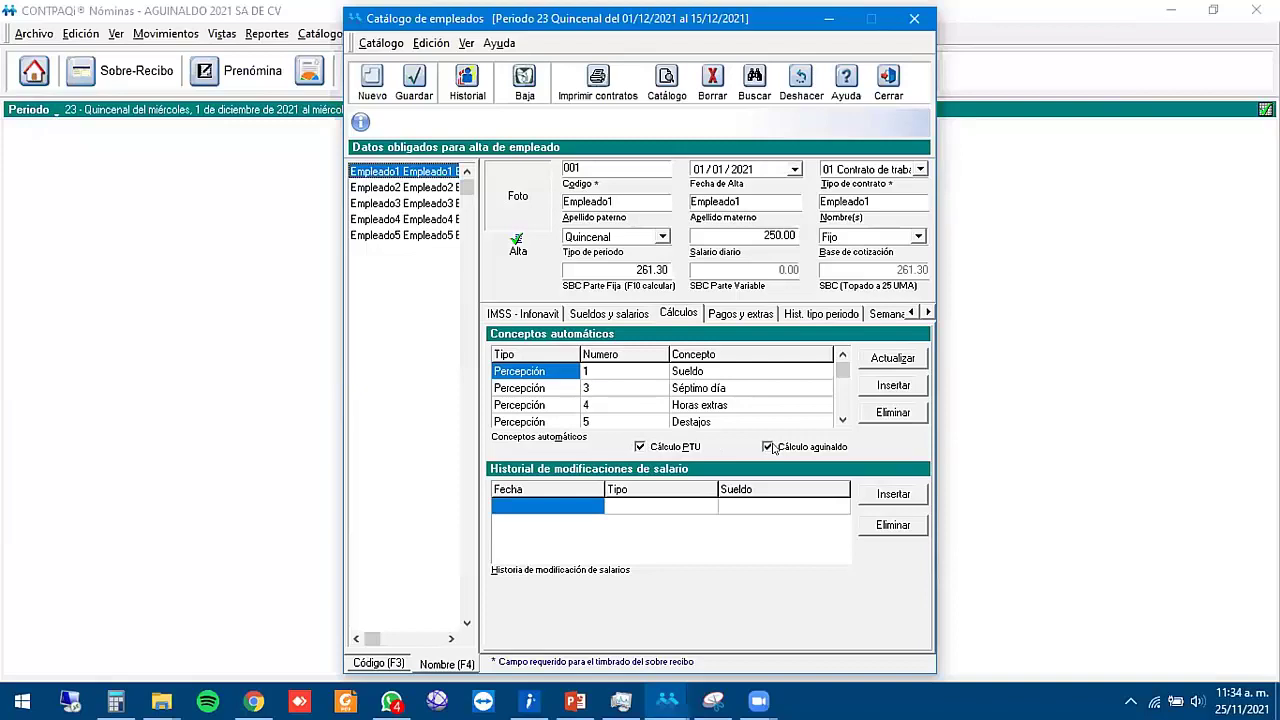
click(676, 449)
click(772, 452)
click(768, 447)
click(641, 447)
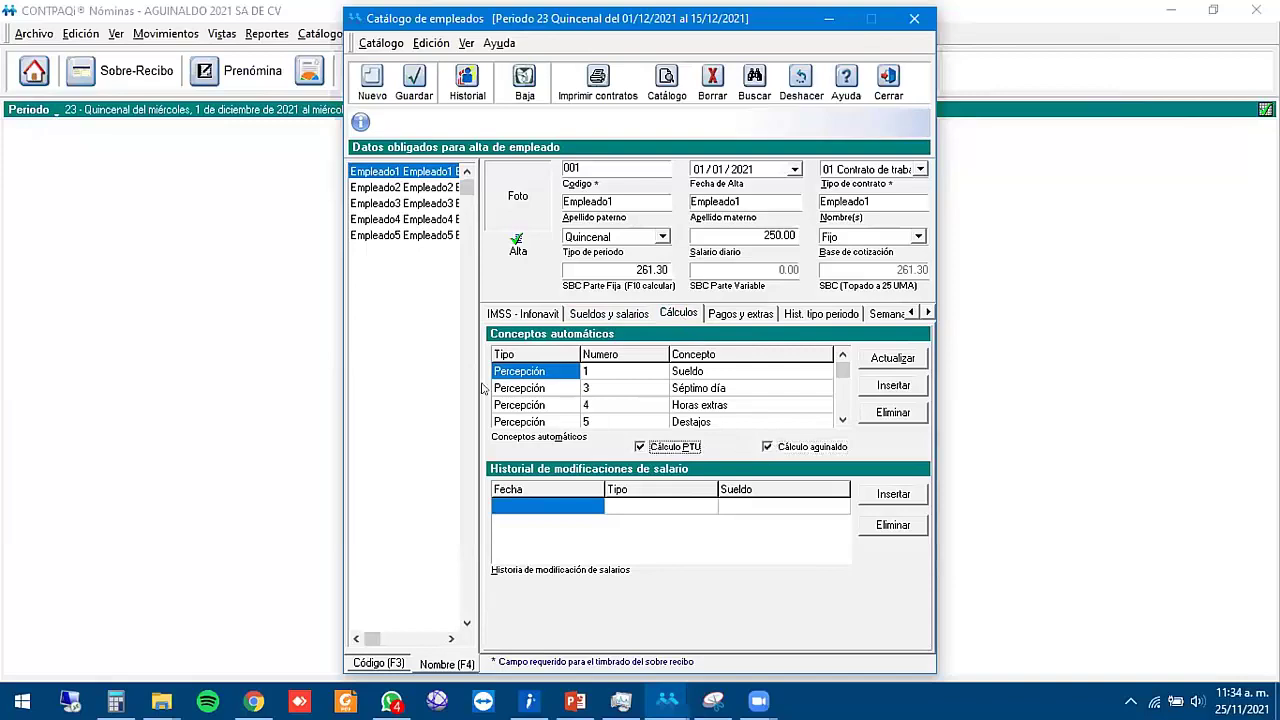
- Check the Cálculo PTU and Cálculo aguinaldo options of the second to fourth employees and close the employee catalogue
click(407, 187)
click(592, 415)
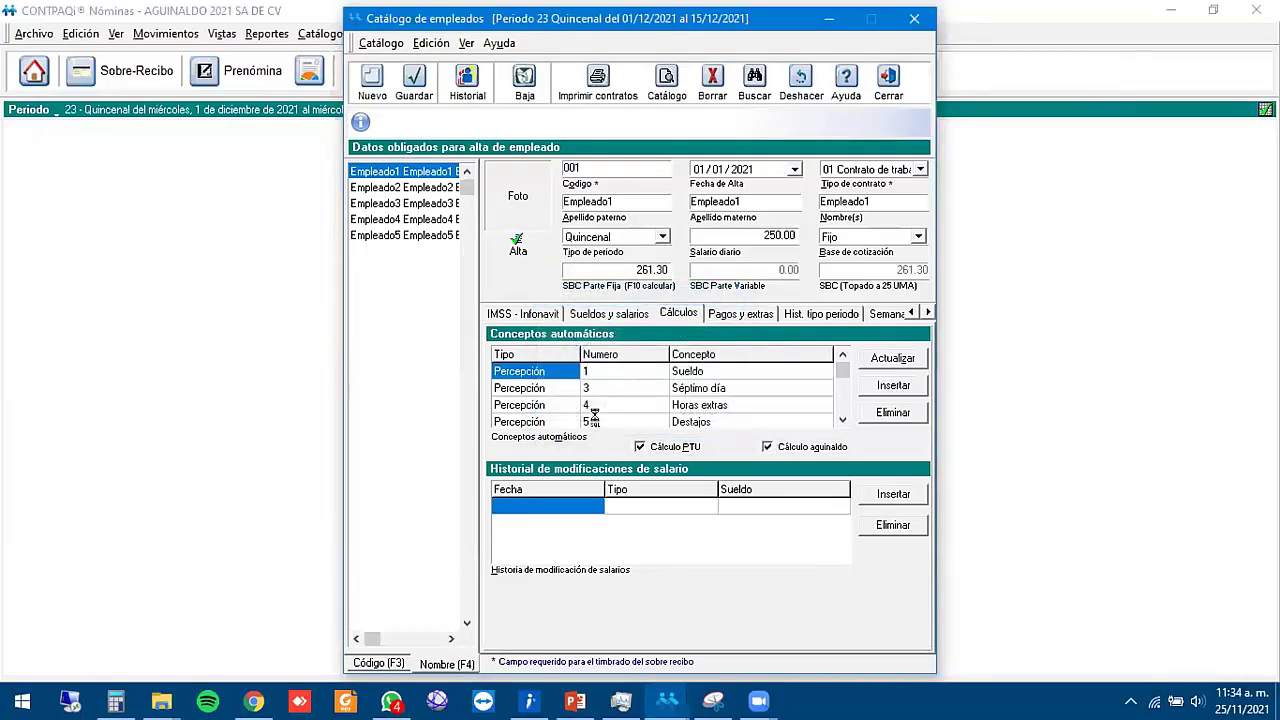
click(410, 203)
click(408, 219)
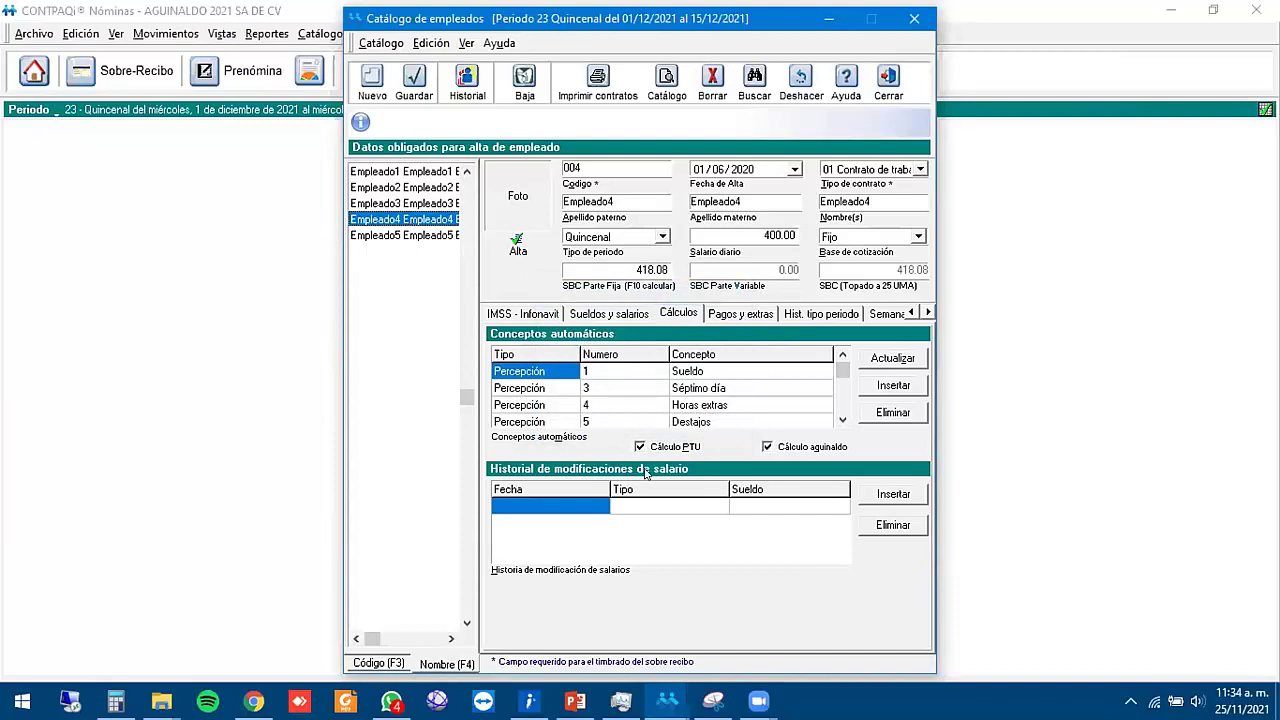
click(650, 450)
click(781, 447)
click(415, 80)
click(890, 80)
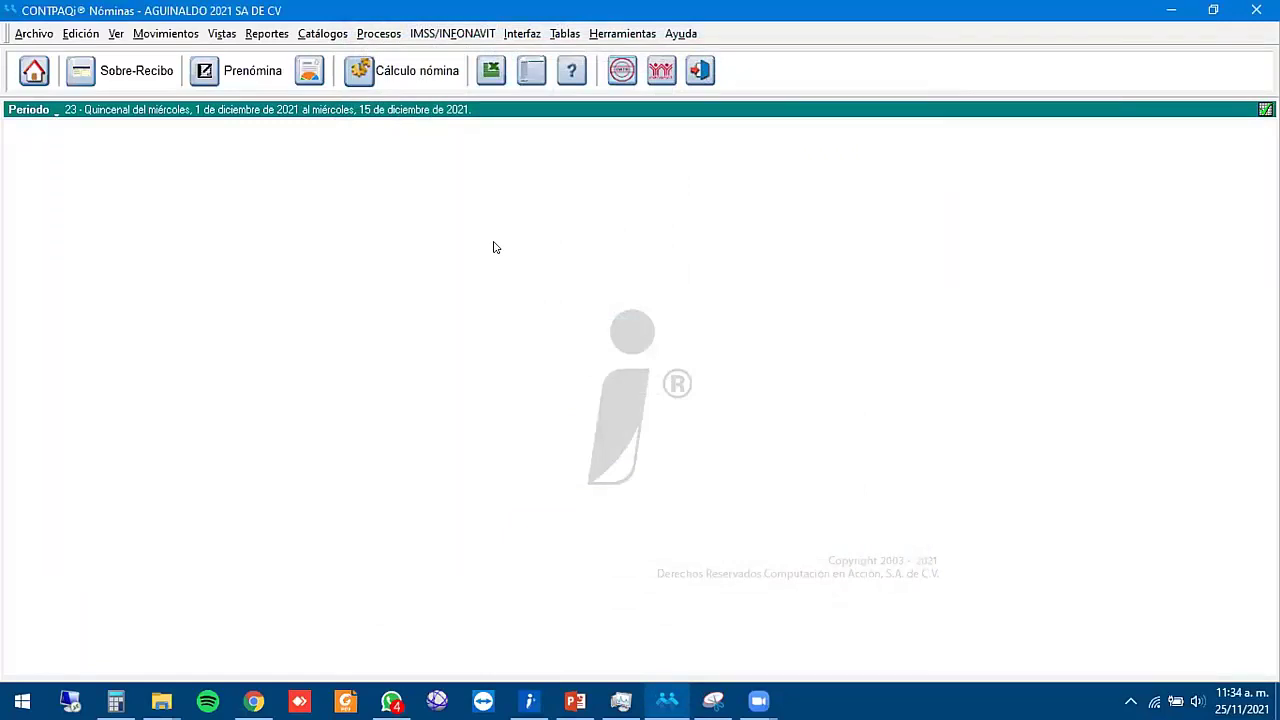
- Open the aguinaldo calculation, review its participating periods and deducted incidences, and close it
click(379, 34)
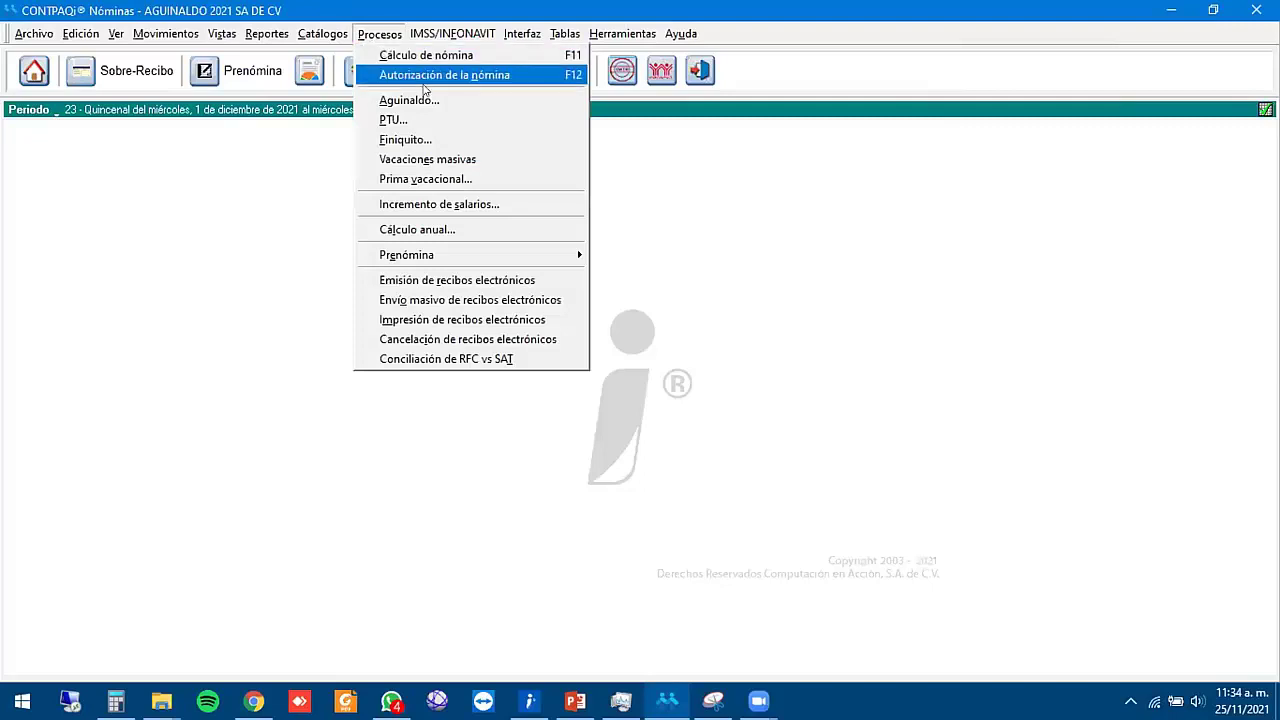
click(502, 101)
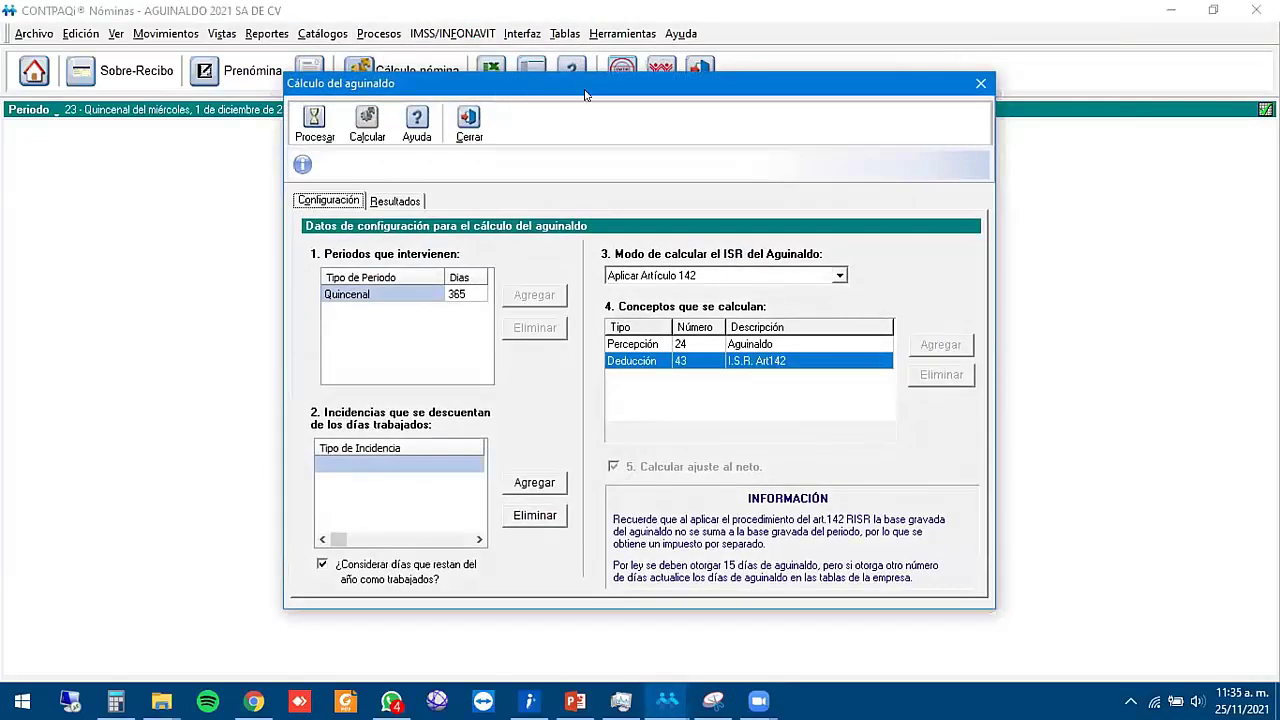
drag(586, 99, 577, 146)
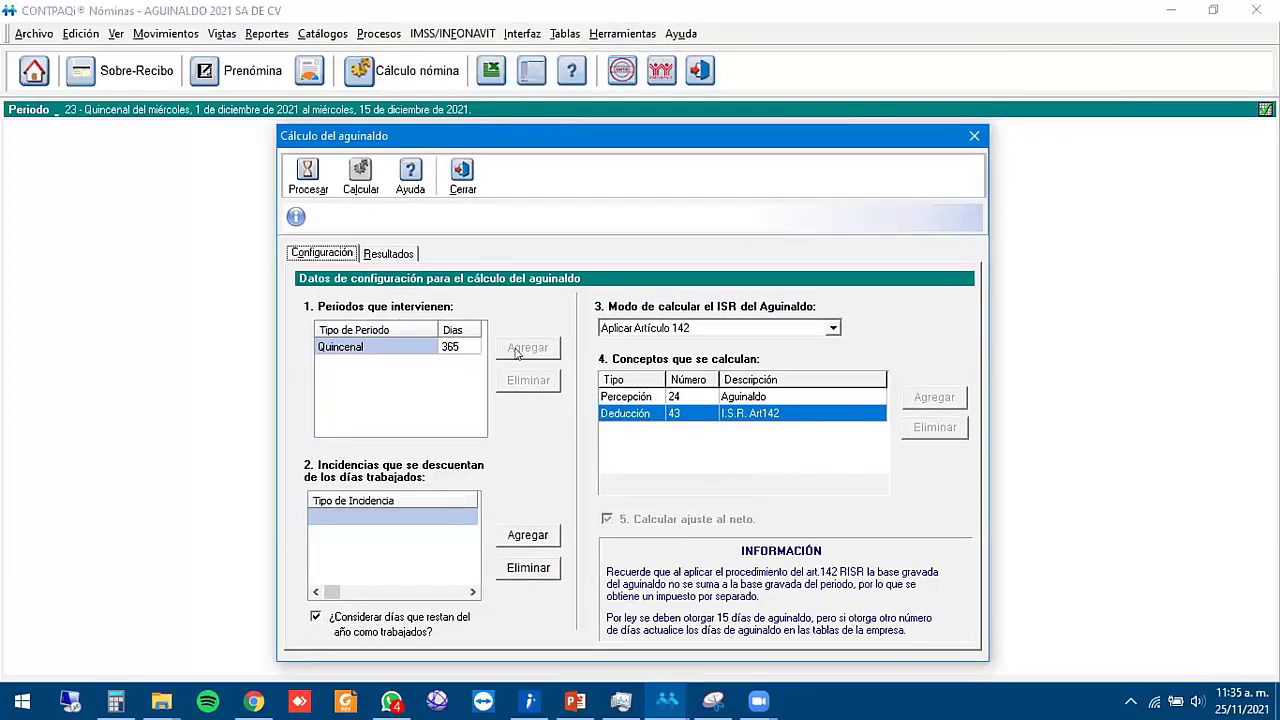
click(371, 345)
click(391, 367)
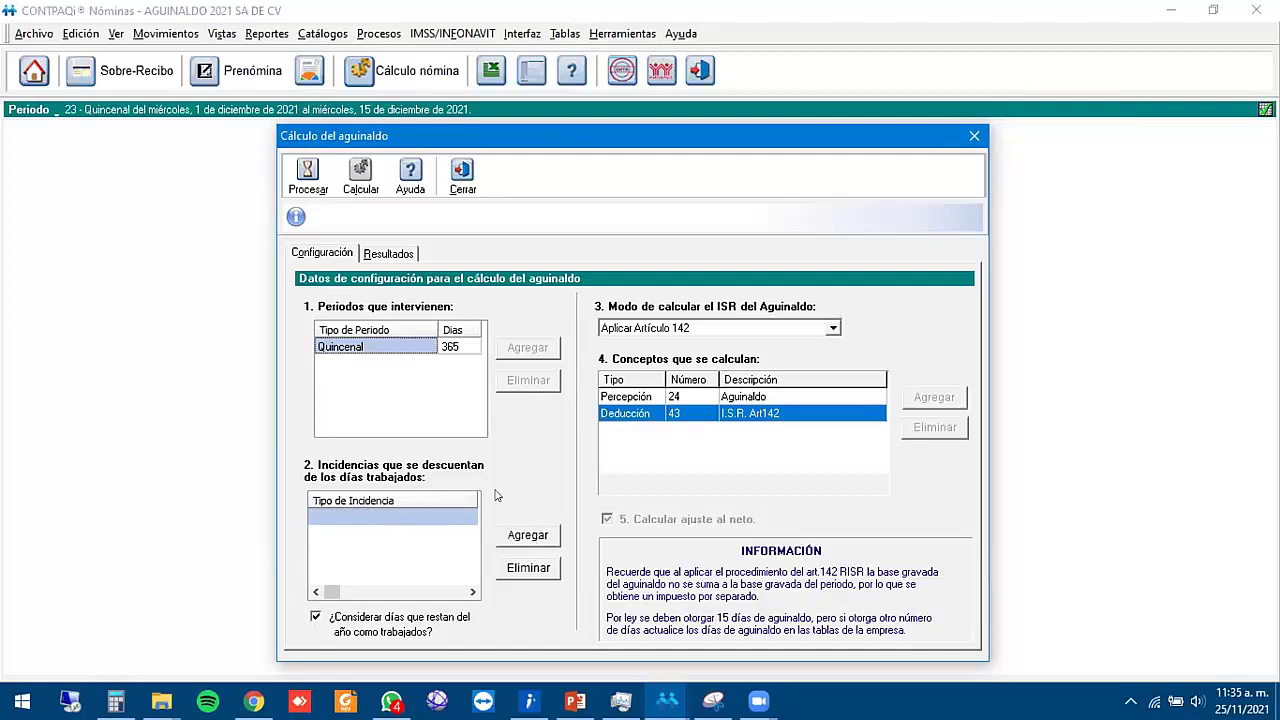
click(462, 174)
- Enter two unjustified absences (2FINJ) for employee 001 from 01/12/2021 in the Días y Horas view of the Prenómina
click(258, 70)
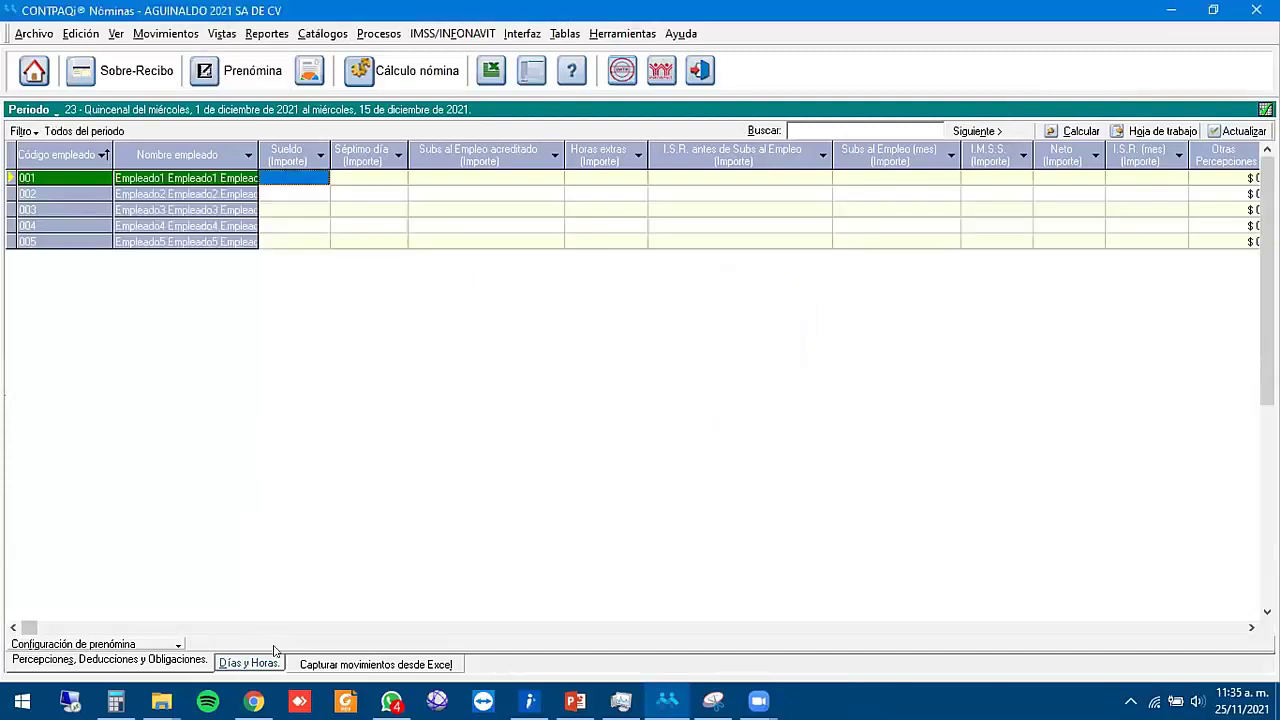
click(215, 664)
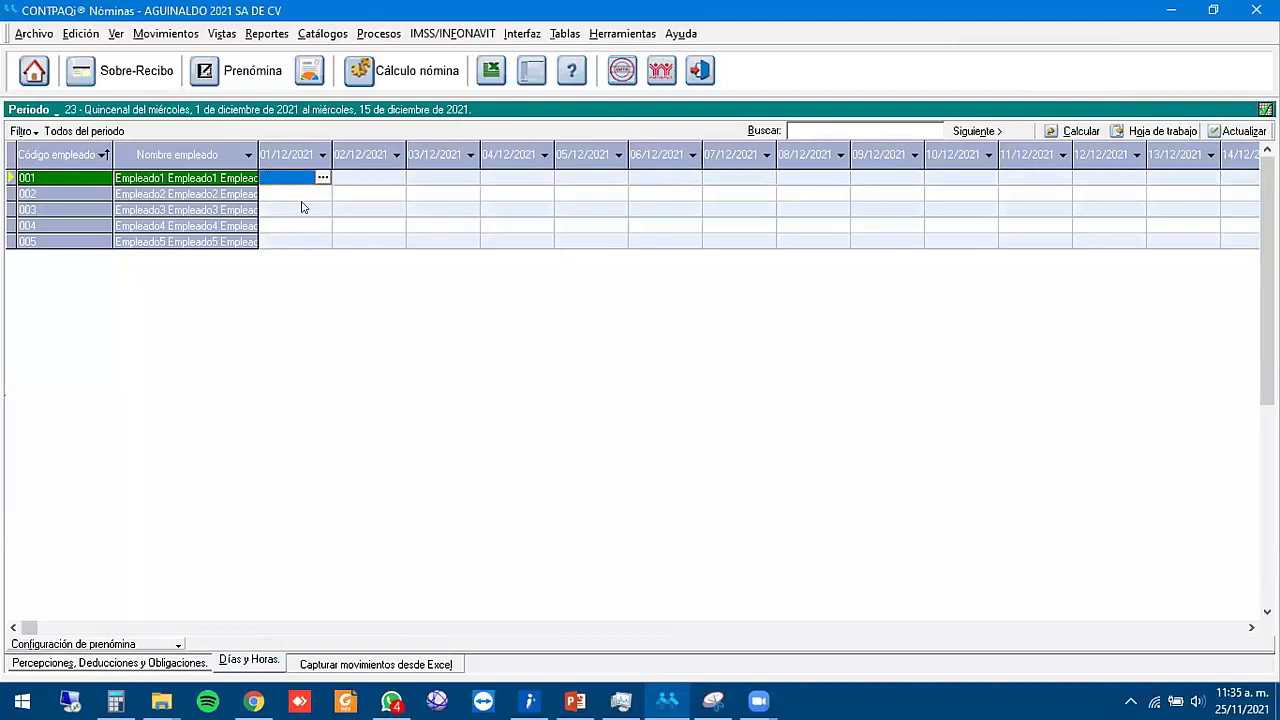
text(2FINJ)
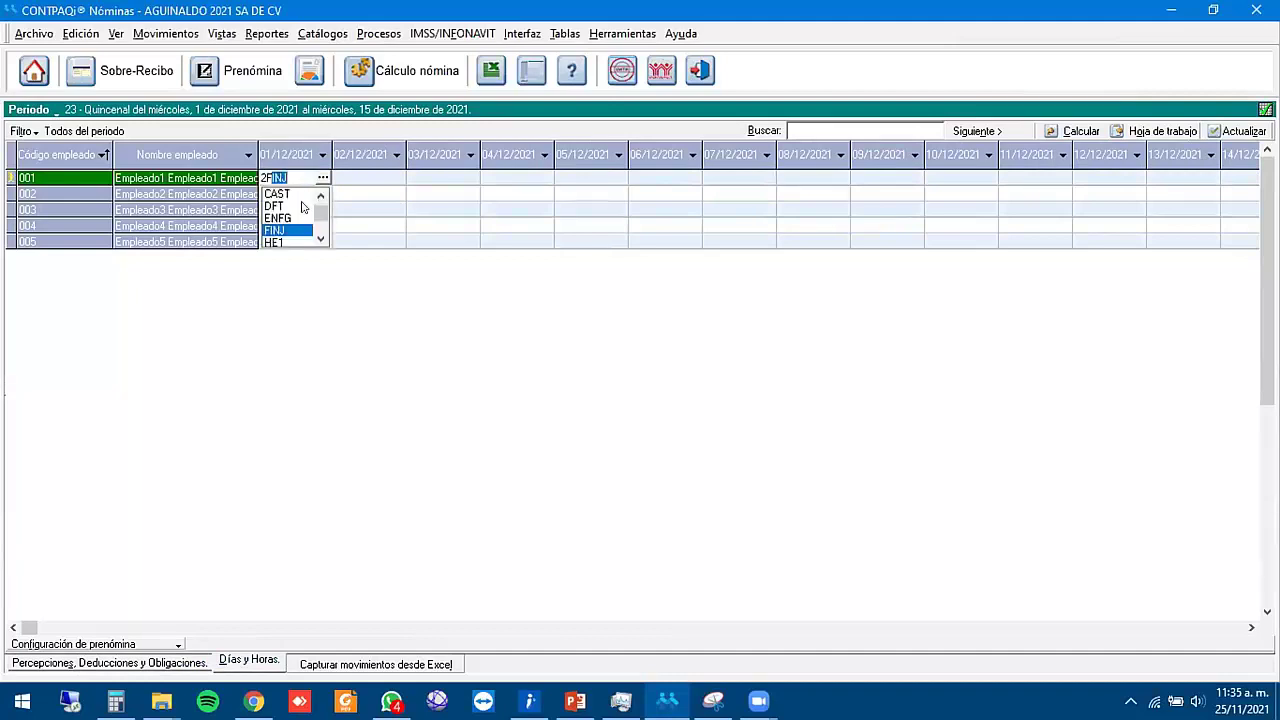
key(Return)
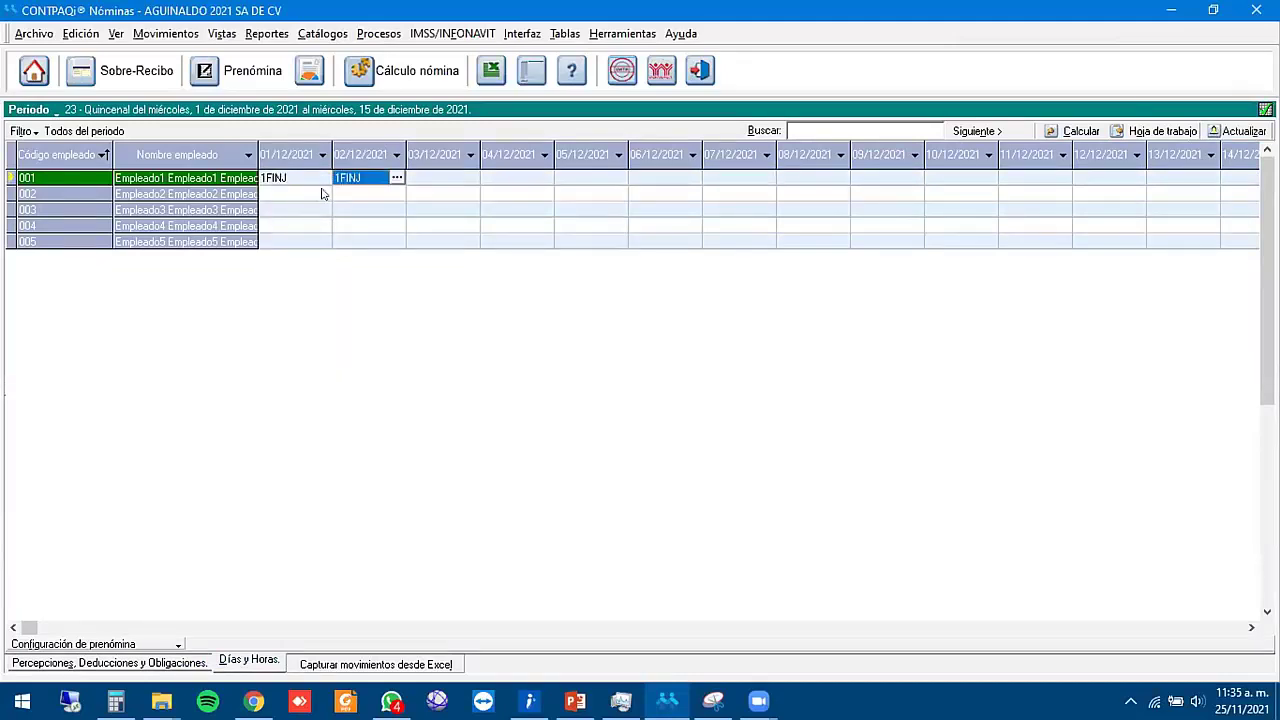
click(300, 175)
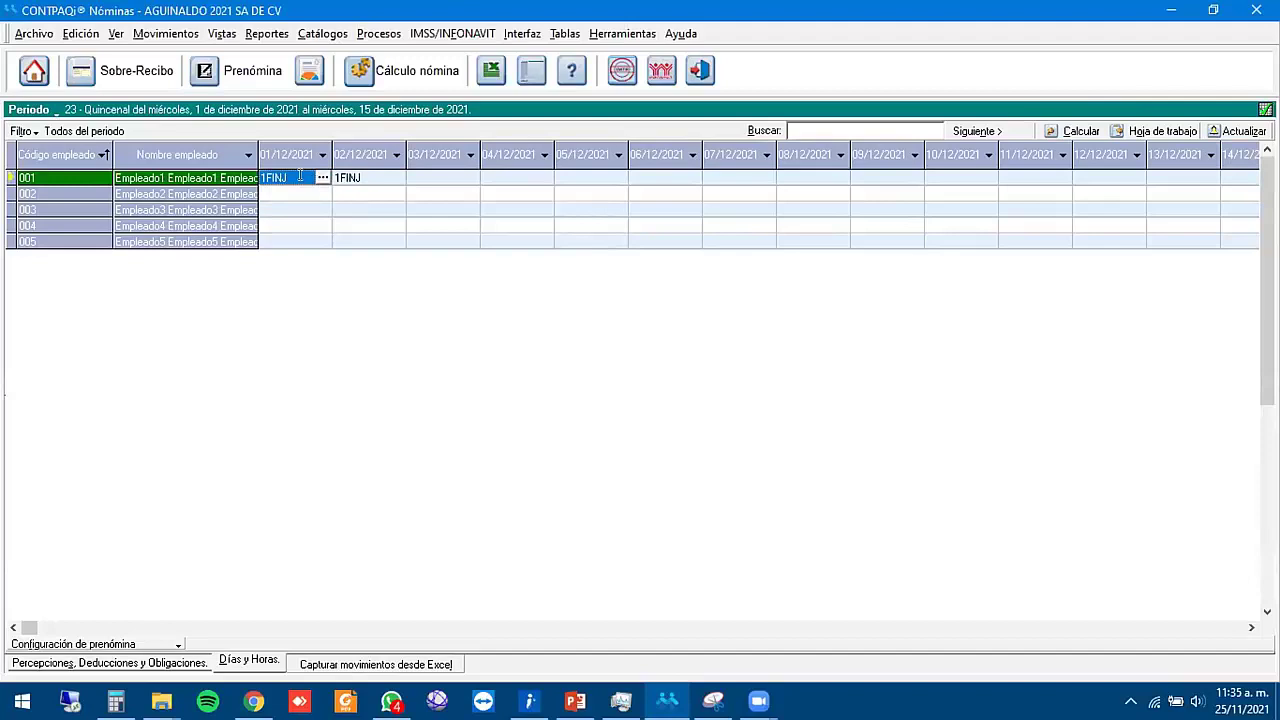
- Open the aguinaldo calculation and add Faltas injustificadas to the incidences deducted from the days worked
click(379, 33)
click(428, 95)
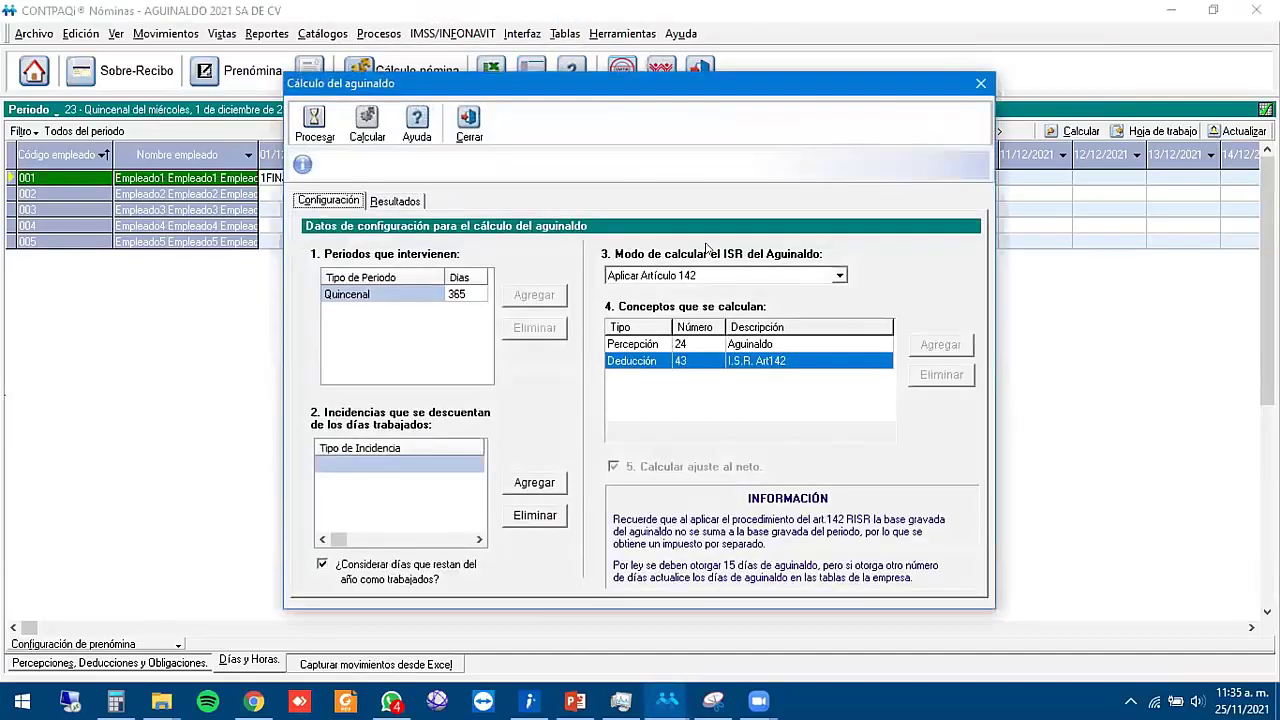
click(533, 482)
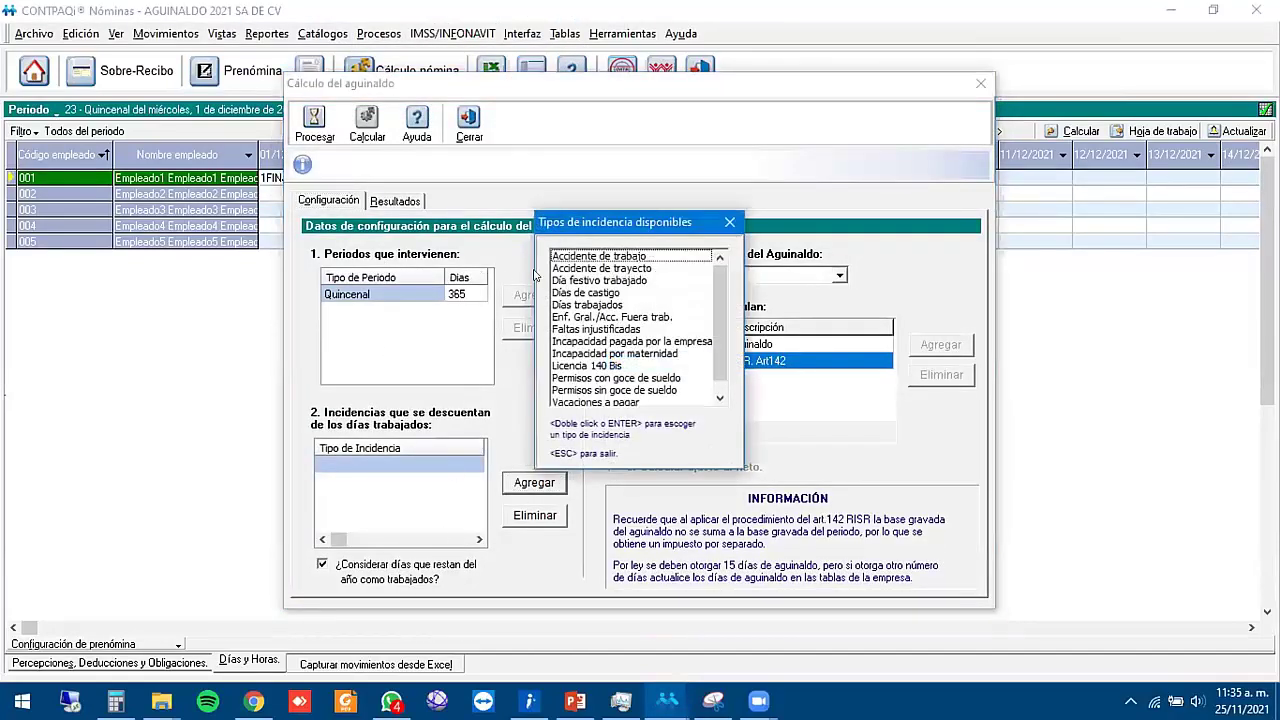
click(593, 281)
key(f)
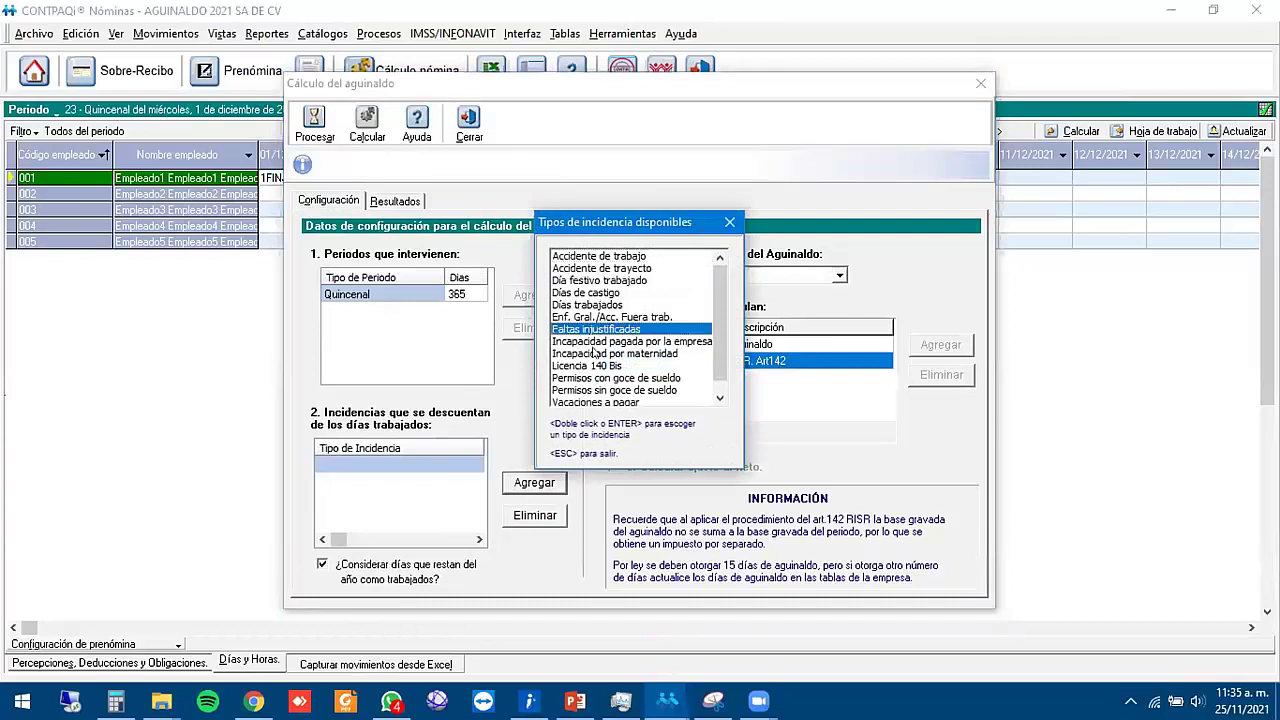
double_click(583, 329)
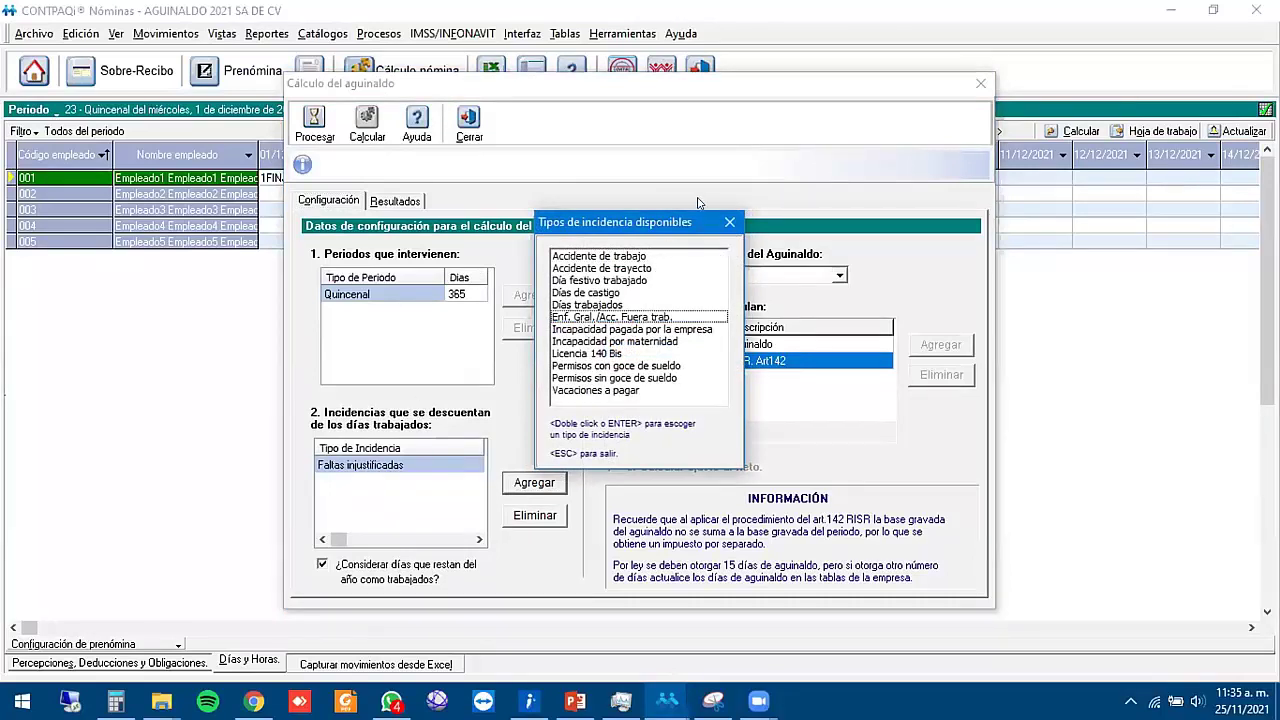
click(729, 224)
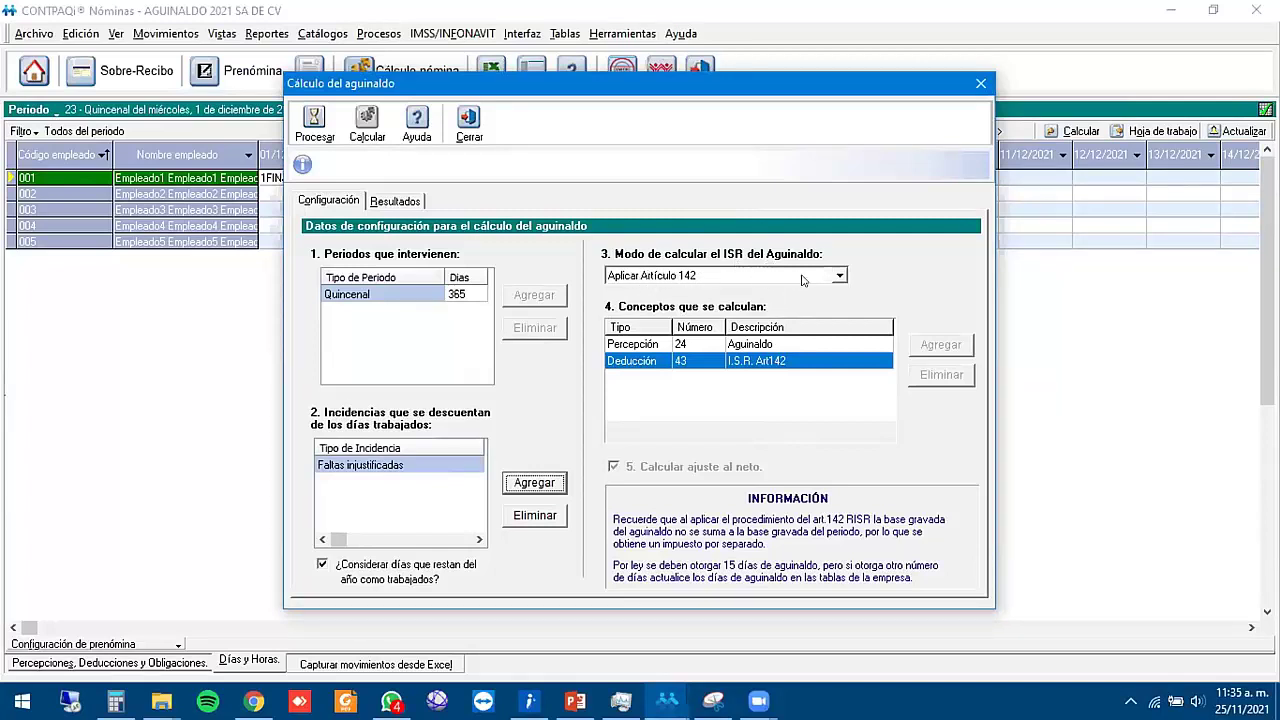
- Choose Aplicar Artículo 142 as the ISR mode and process the aguinaldo days of each employee
click(837, 280)
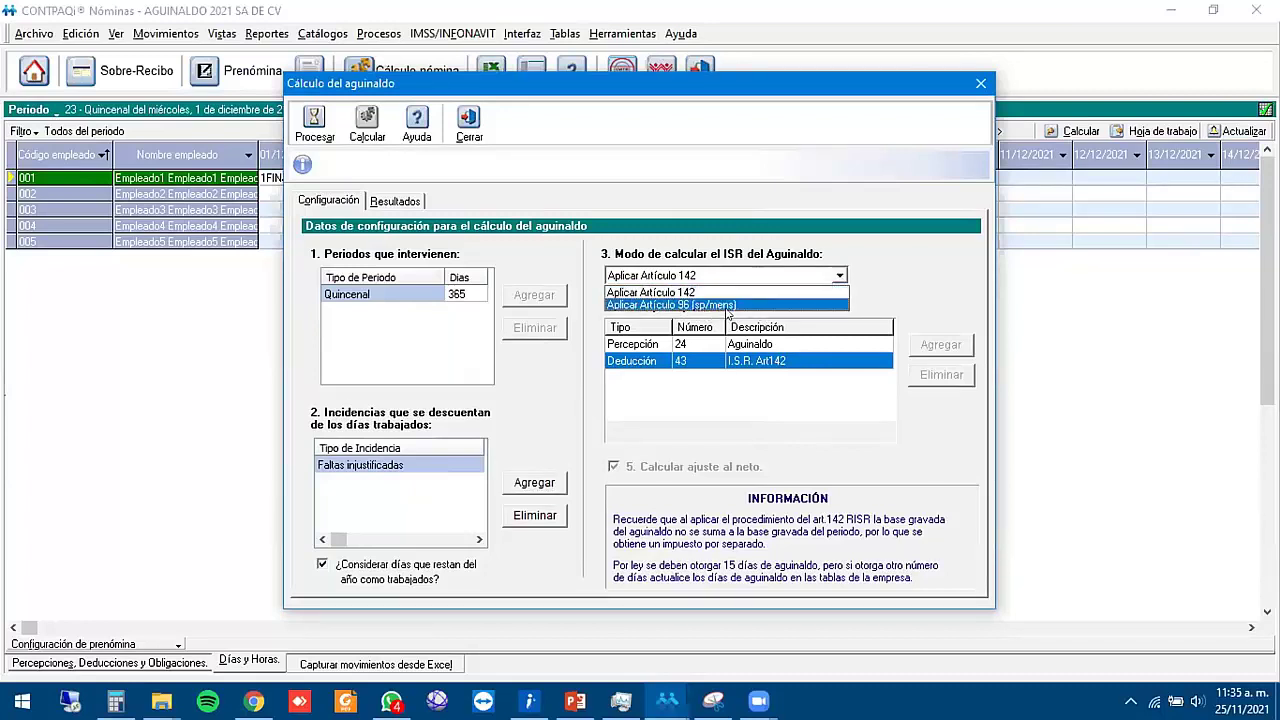
click(680, 290)
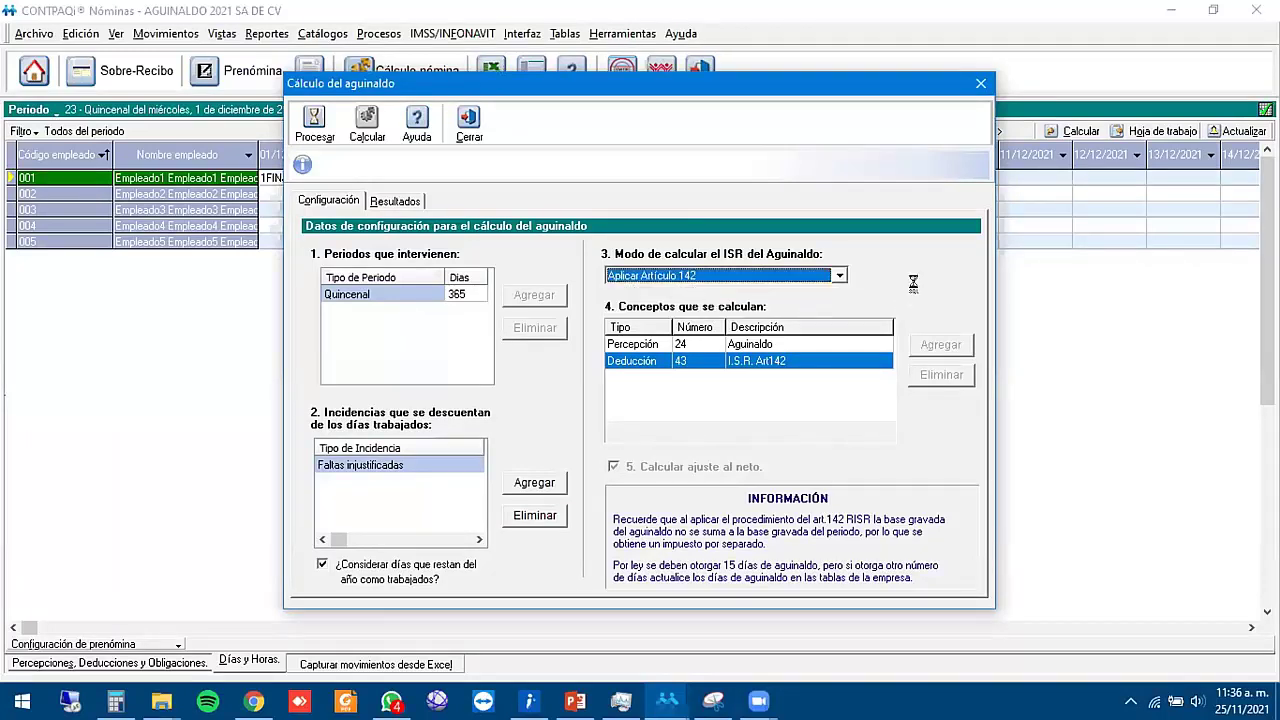
click(752, 362)
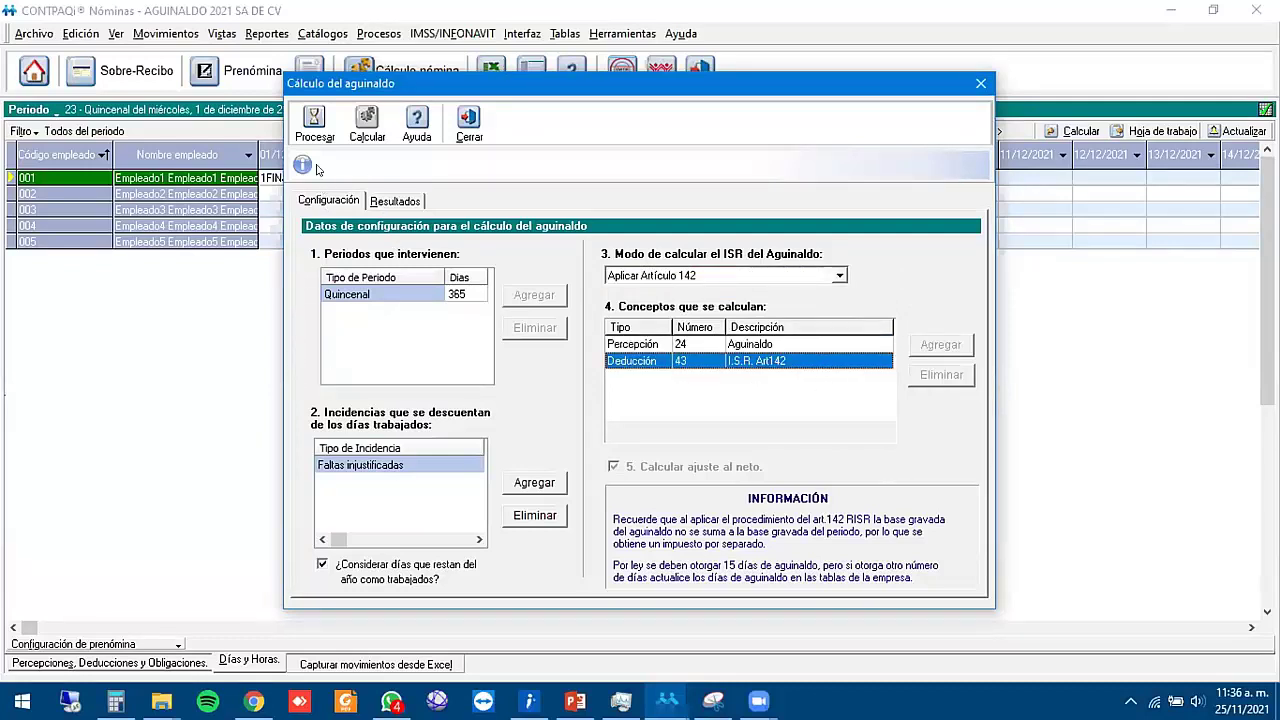
click(314, 124)
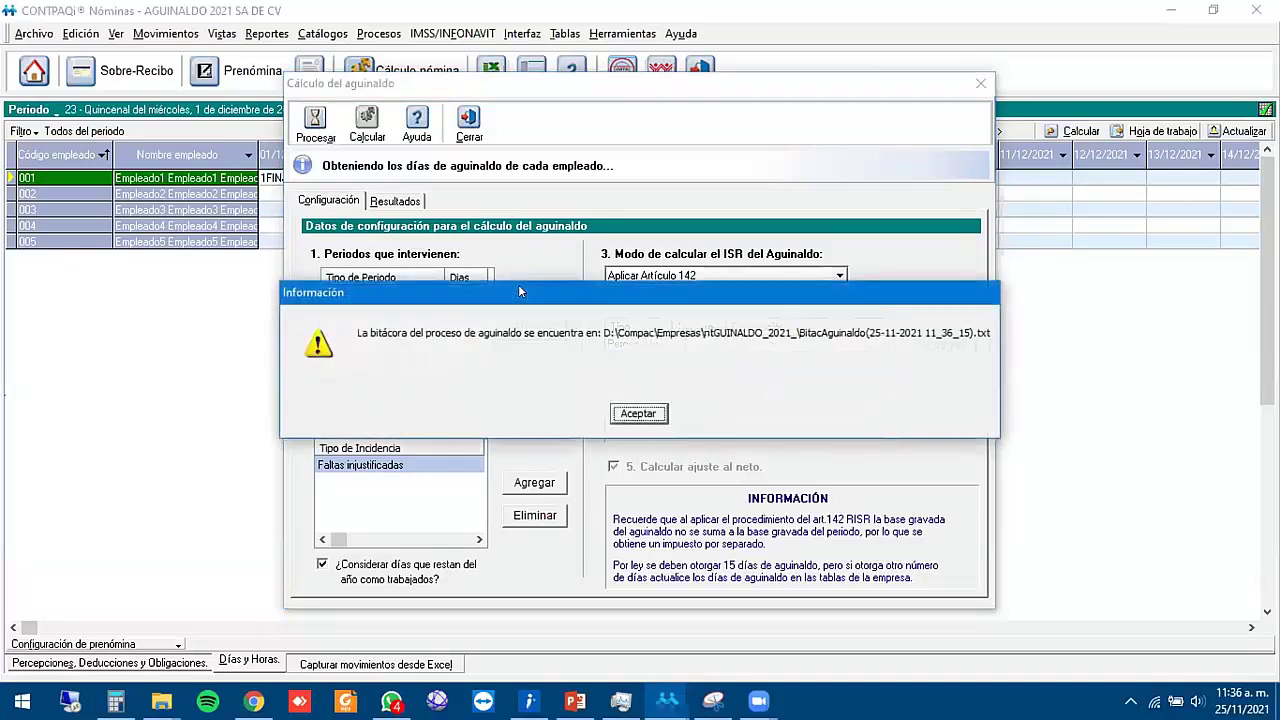
click(624, 412)
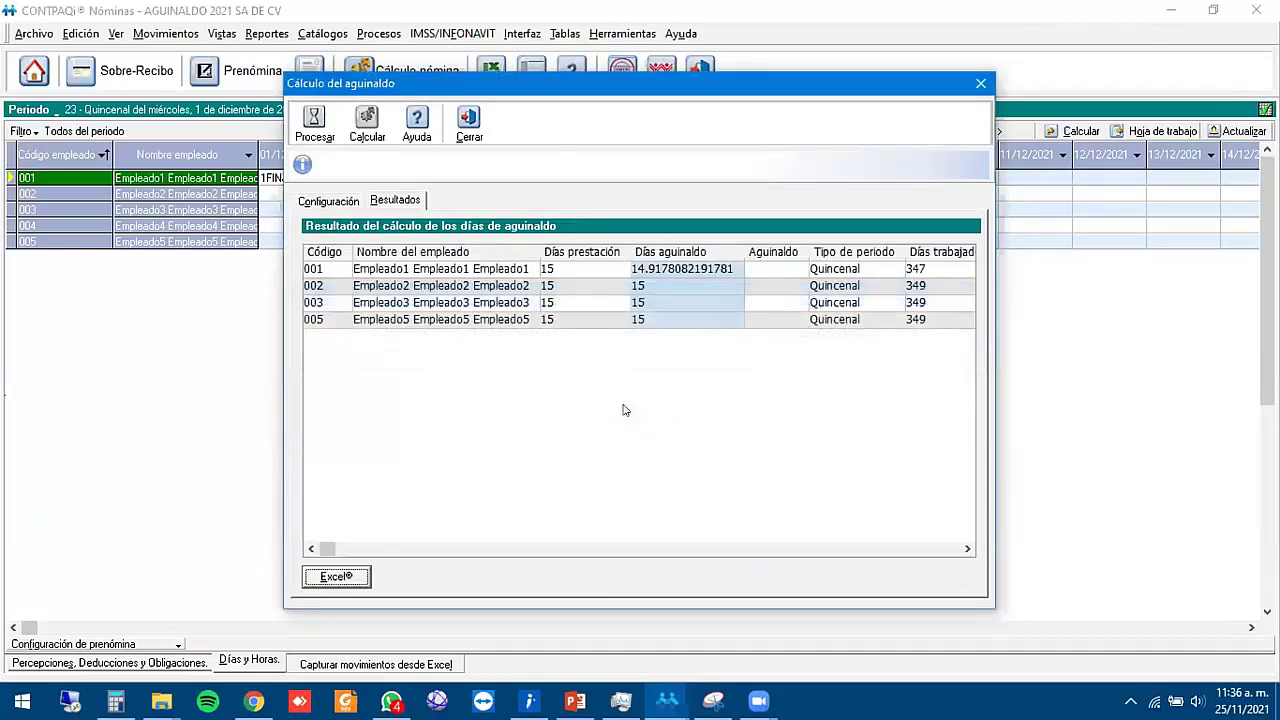
- Examine employee 001's aguinaldo days, days worked, incidences, remaining days, total days and benefit type in the results
click(594, 272)
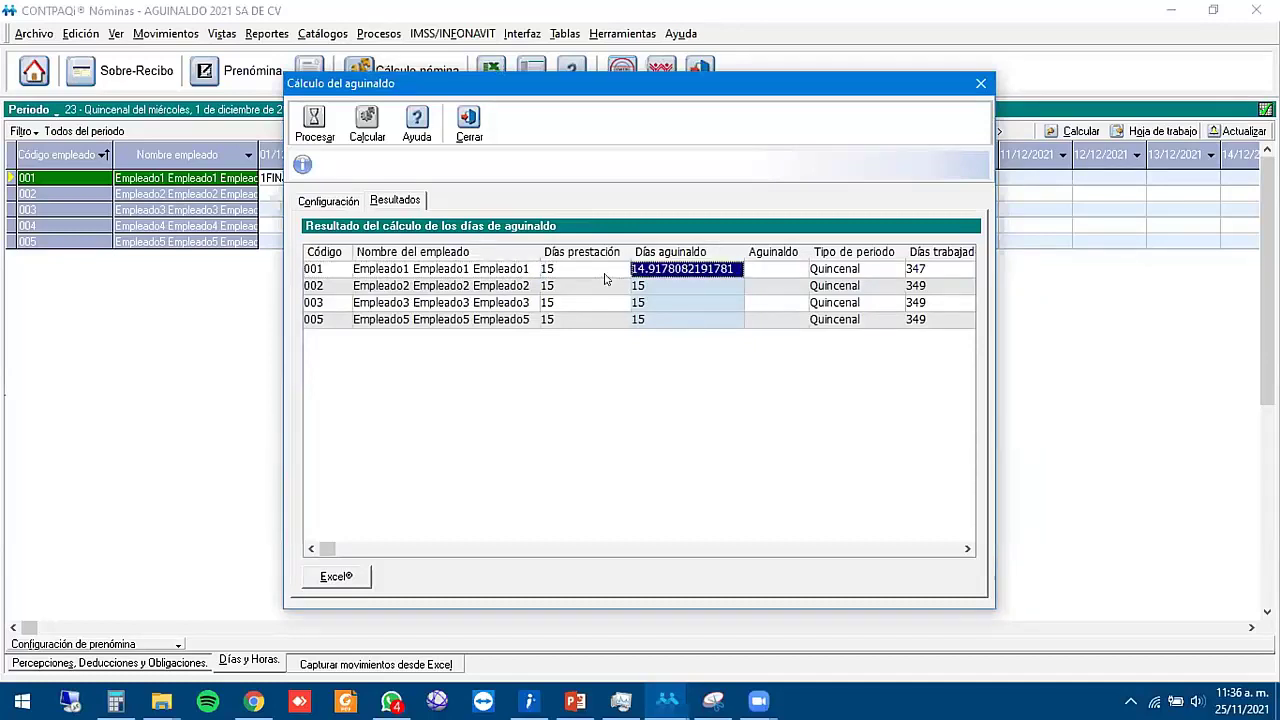
key(Right)
key(Right)
key(Left)
key(Right)
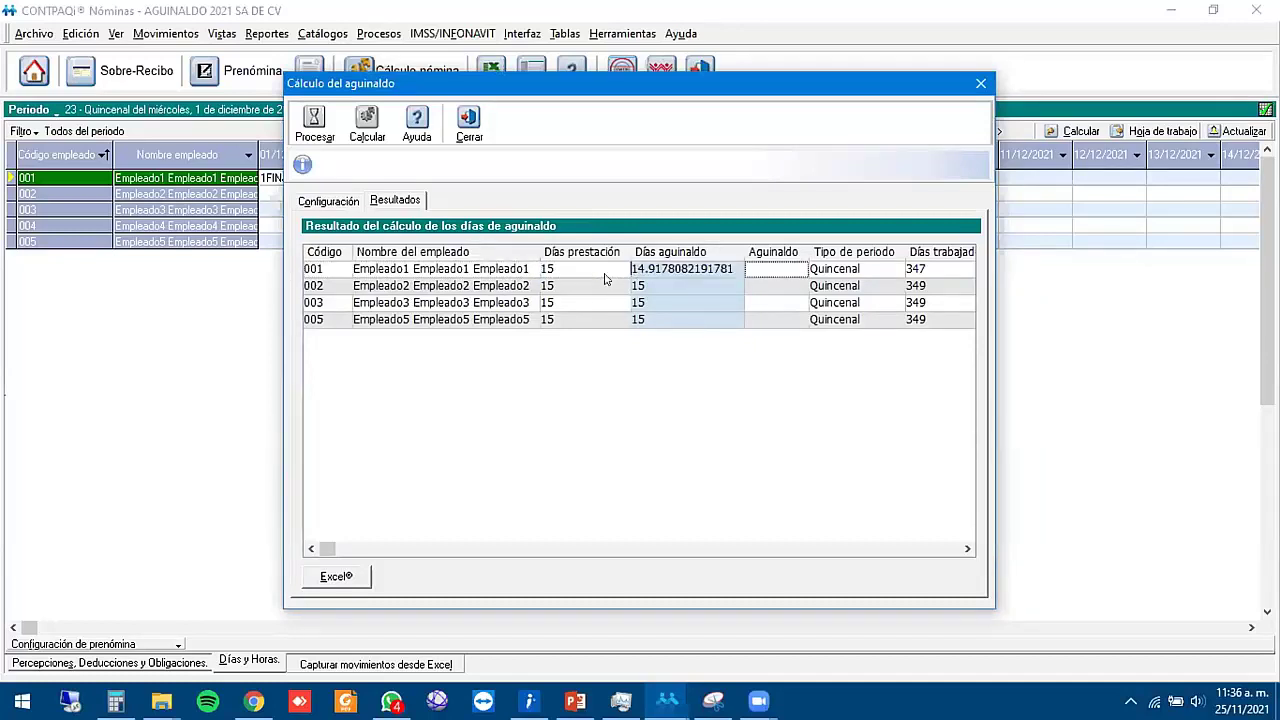
key(Left)
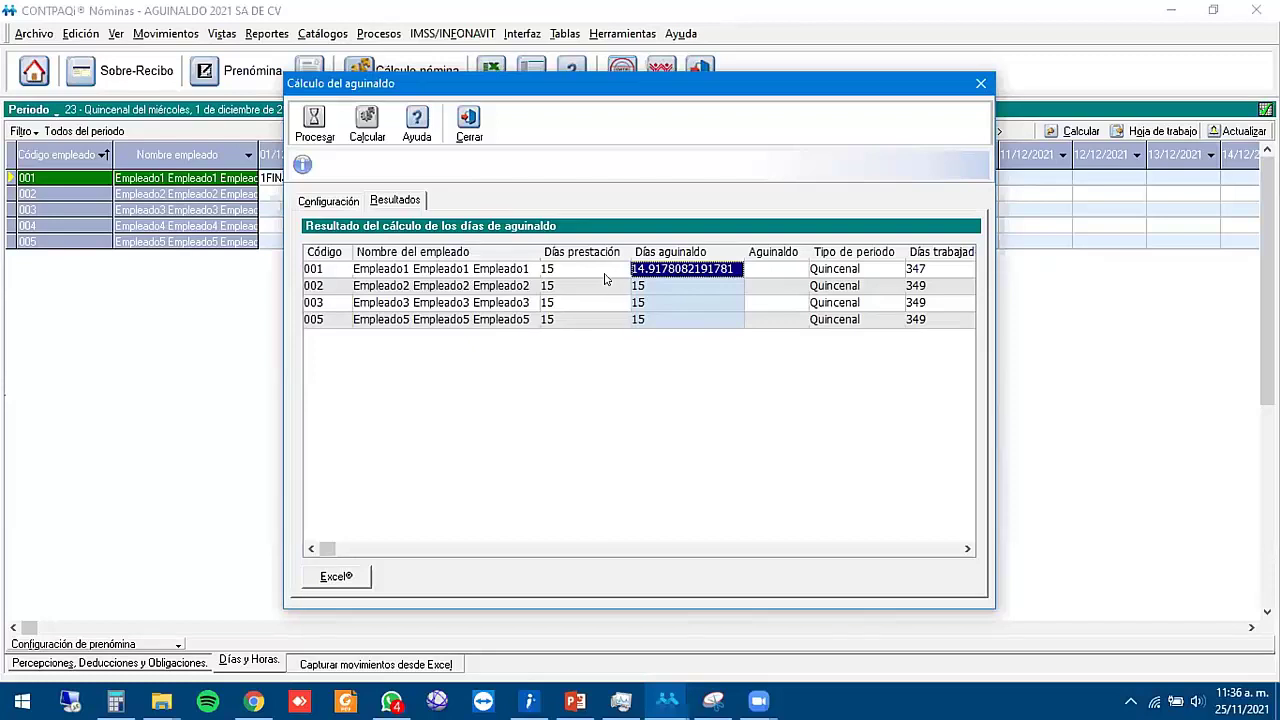
key(Right)
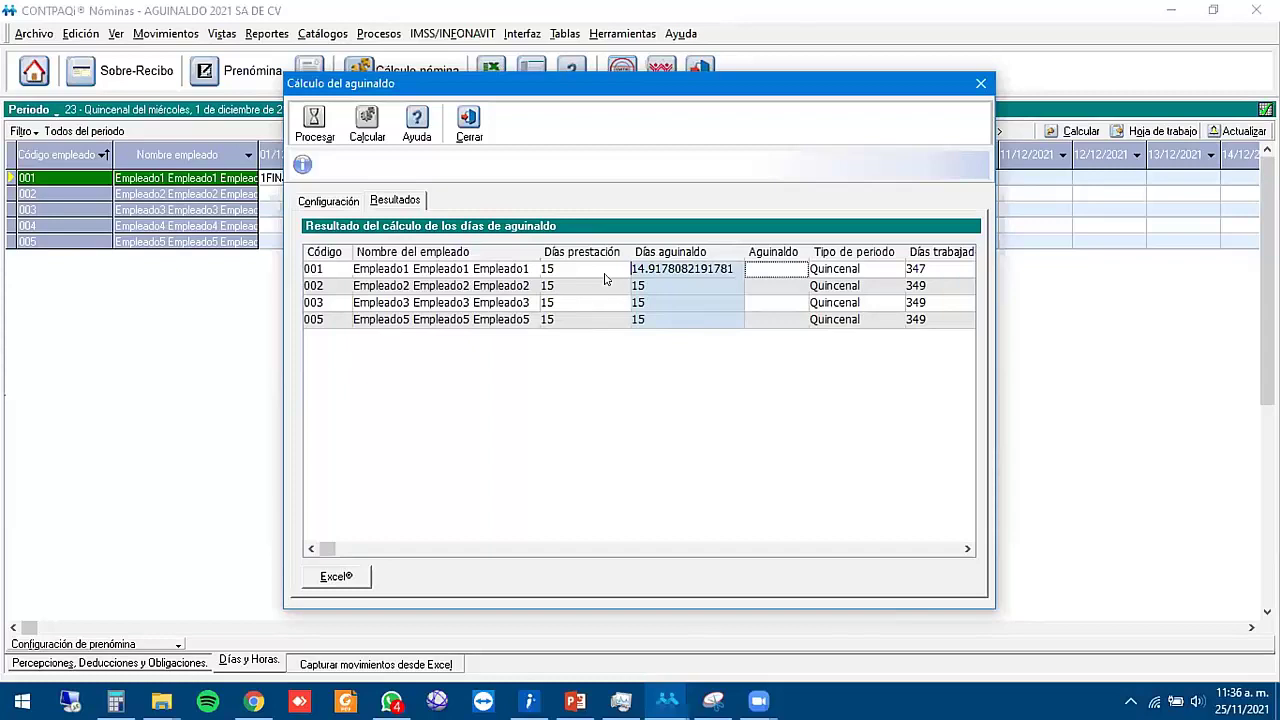
key(Right)
key(Right)
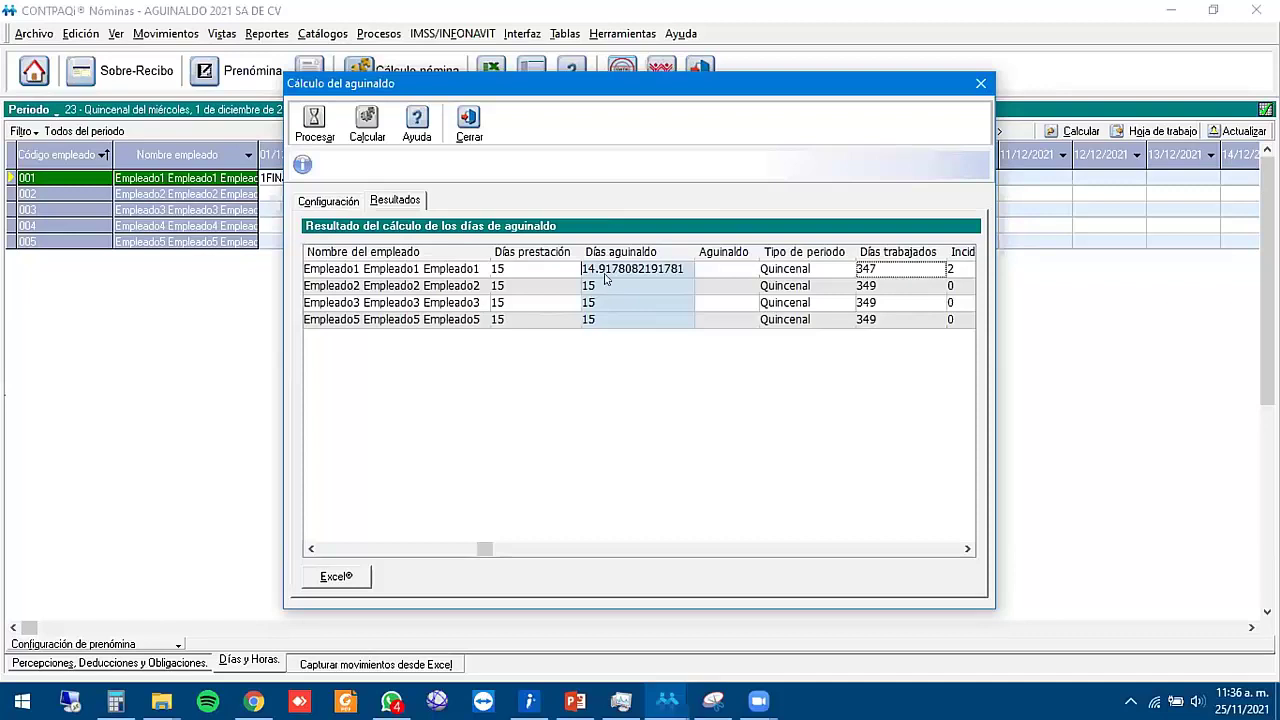
key(Right)
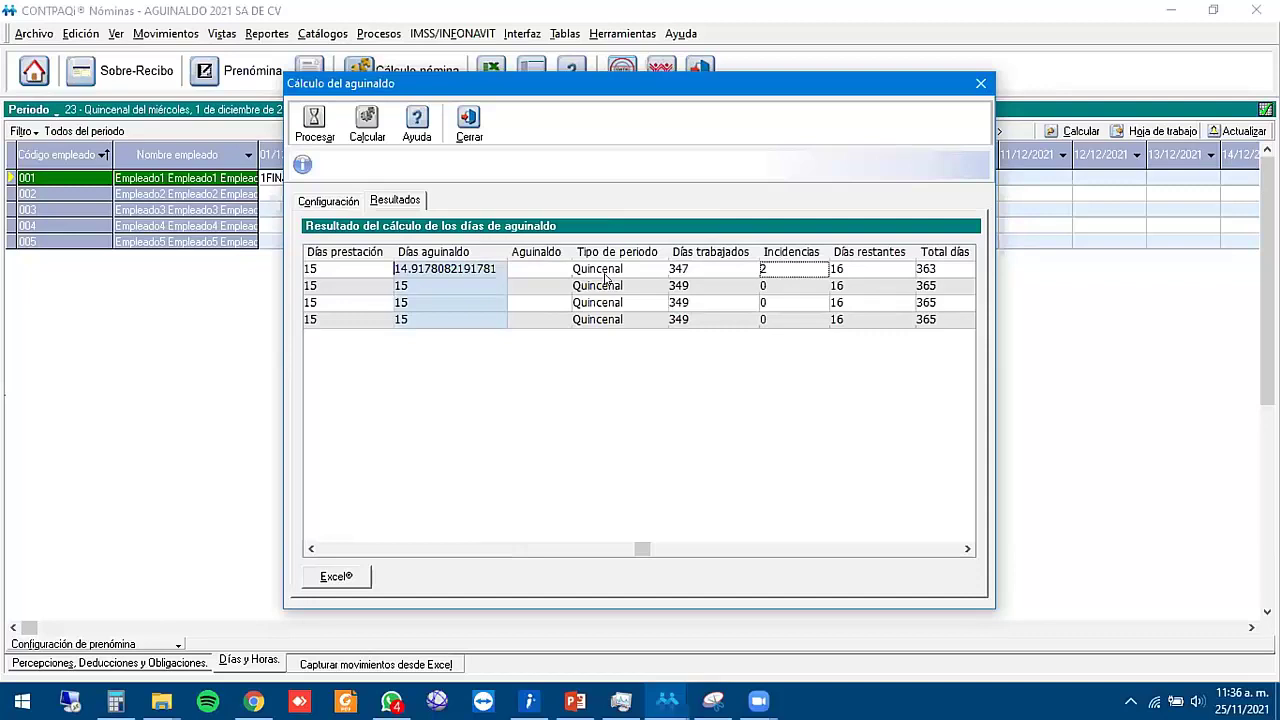
key(Right)
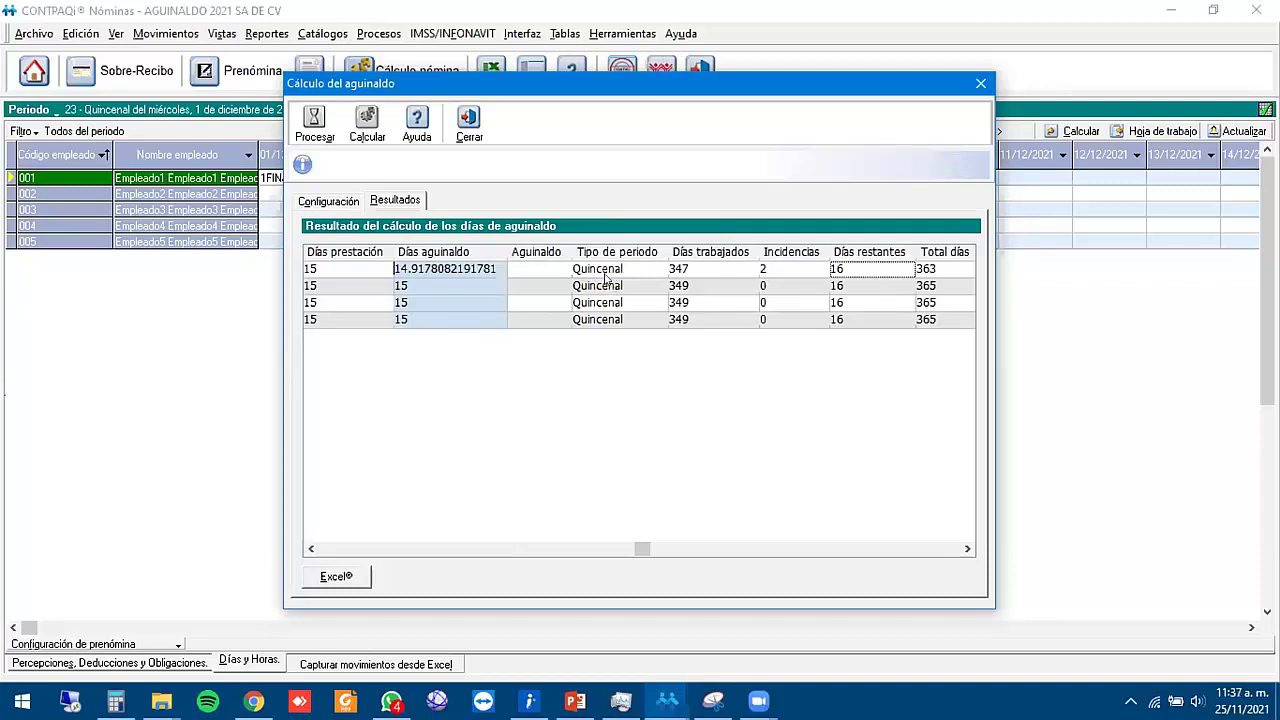
key(Right)
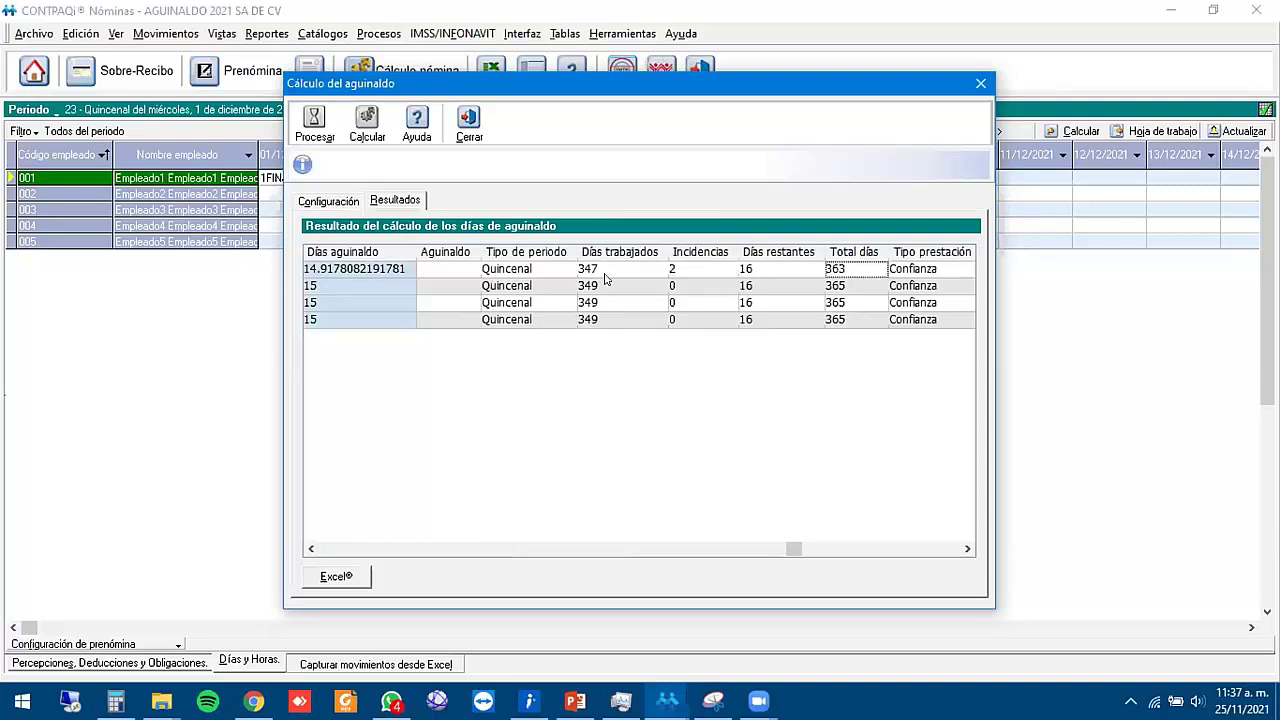
key(Right)
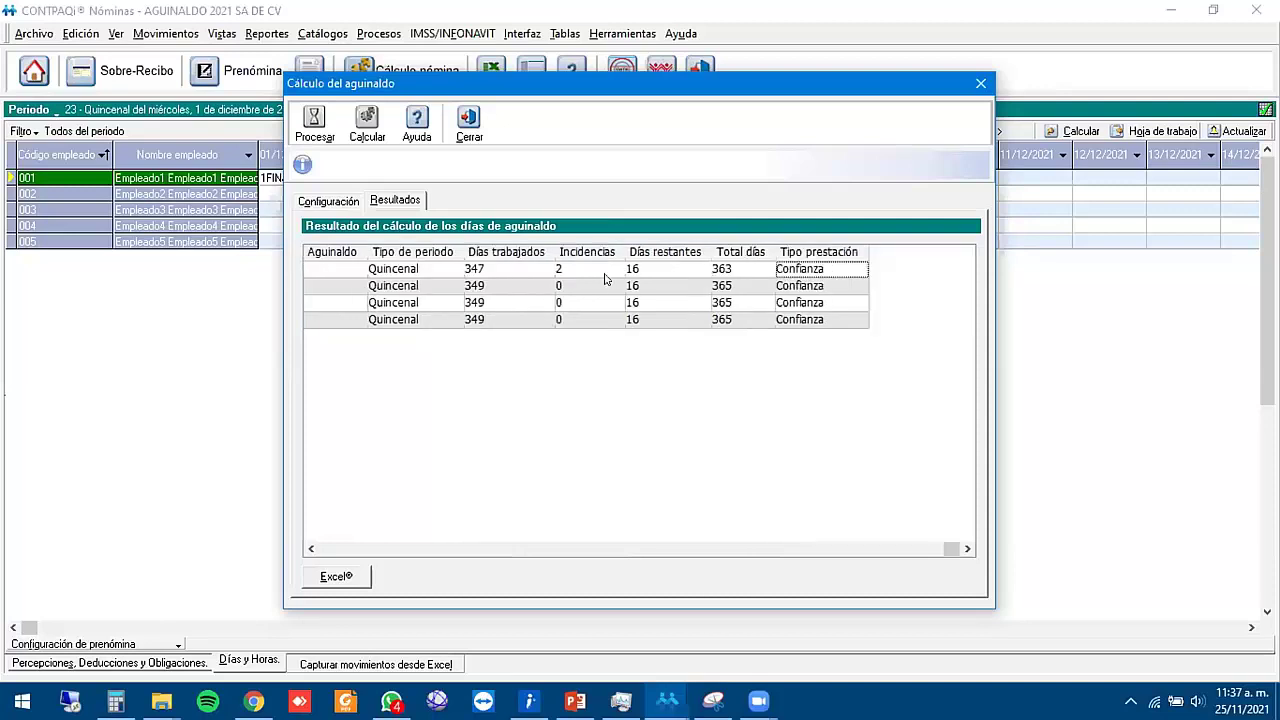
- Compare the total days of employees 001 and 002 in the results and return to the employee code column
key(Left)
key(Left)
key(Left)
key(Left)
key(Left)
key(Left)
key(Left)
key(Left)
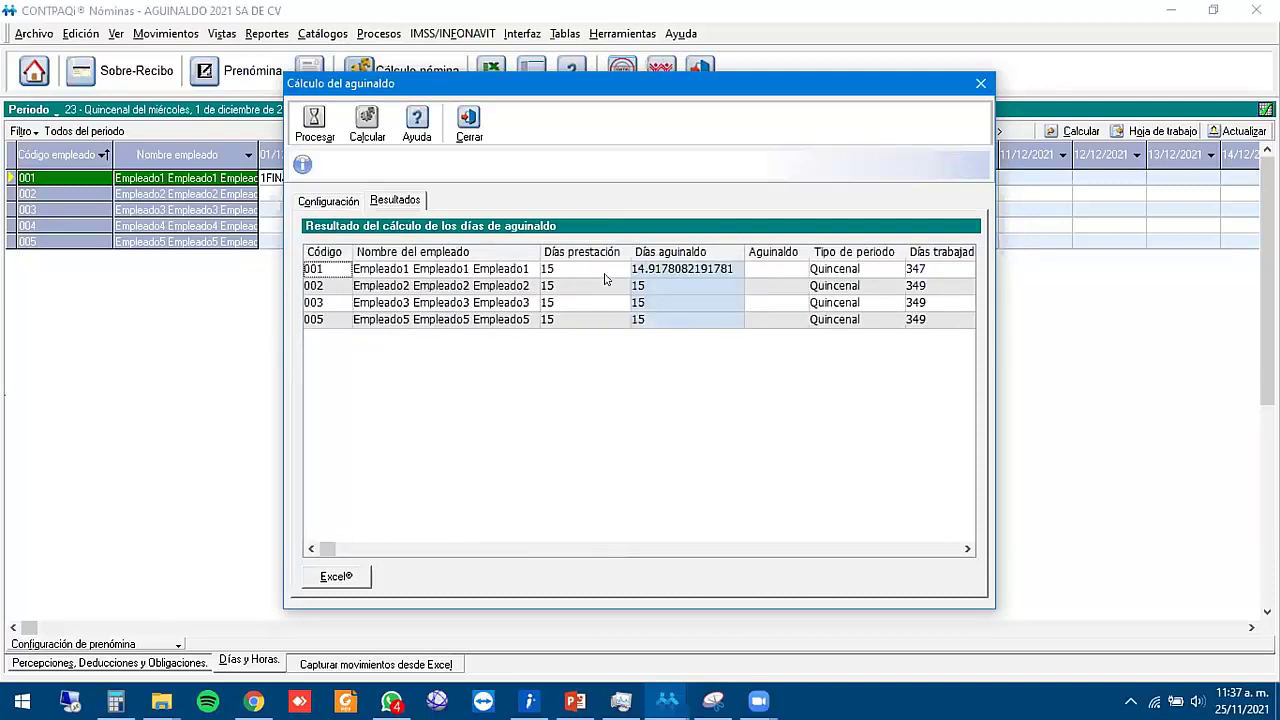
key(Right)
key(Right)
key(Right)
key(Right)
key(Right)
key(Right)
key(Right)
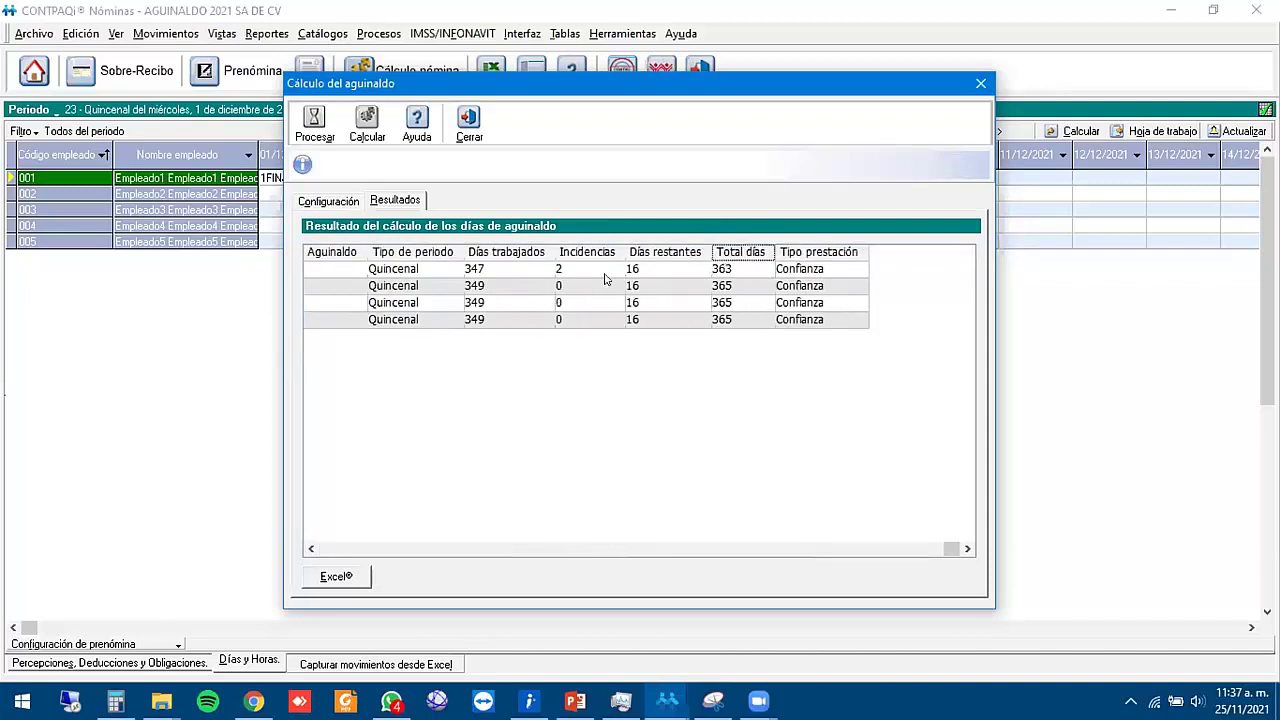
key(Down)
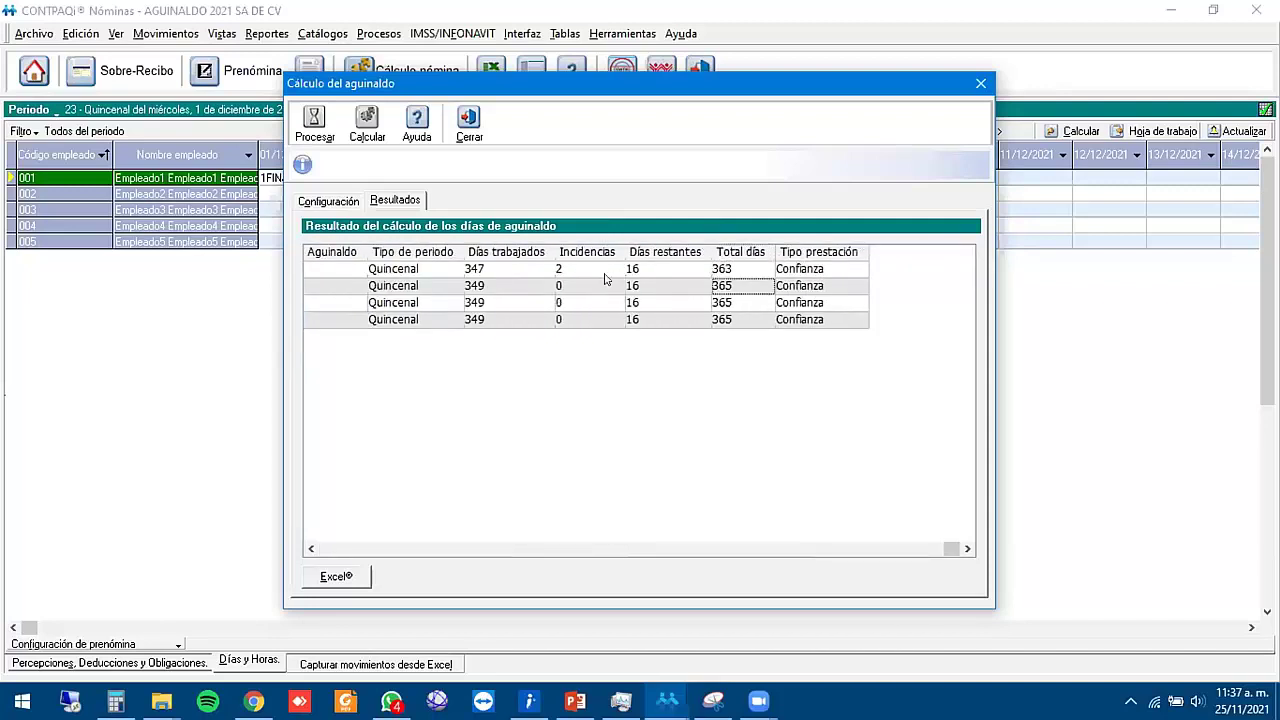
key(Left)
key(Left)
key(Left)
key(Left)
key(Left)
key(Left)
key(Left)
key(Left)
key(Left)
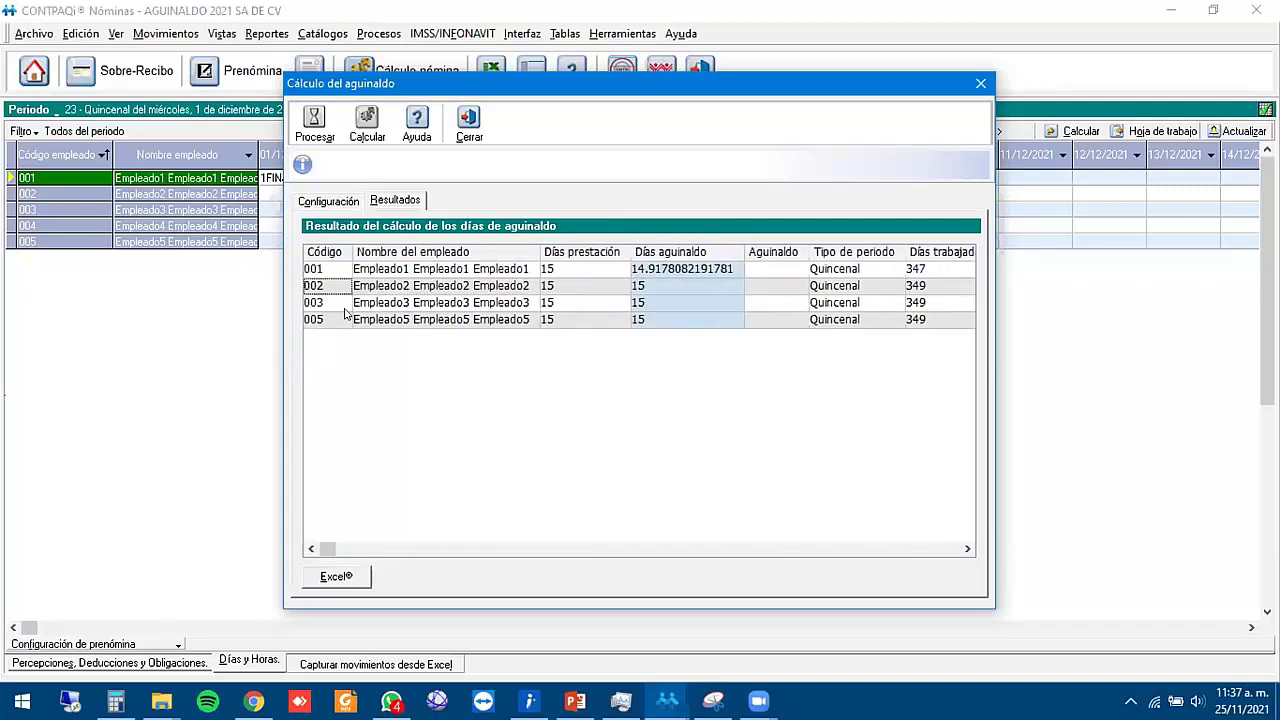
- Calculate the aguinaldo for Todos los empleados del Periodo and acknowledge the completion notice
click(367, 125)
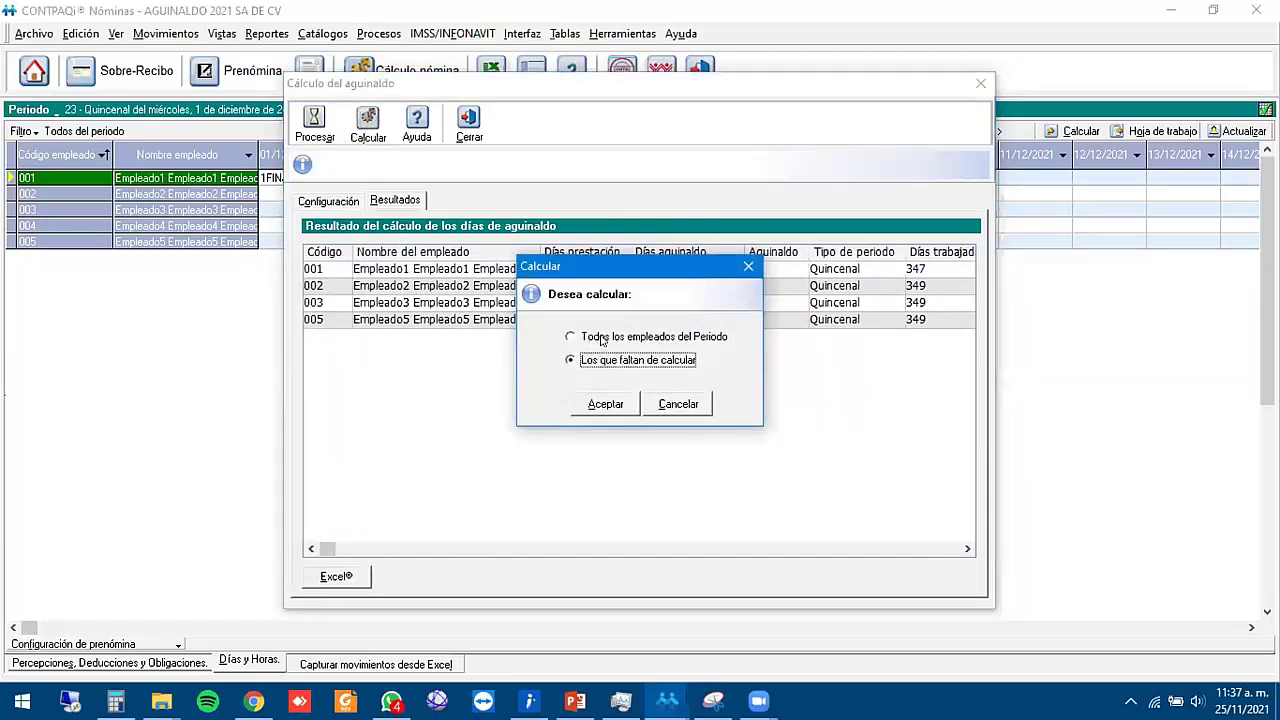
click(603, 340)
click(605, 403)
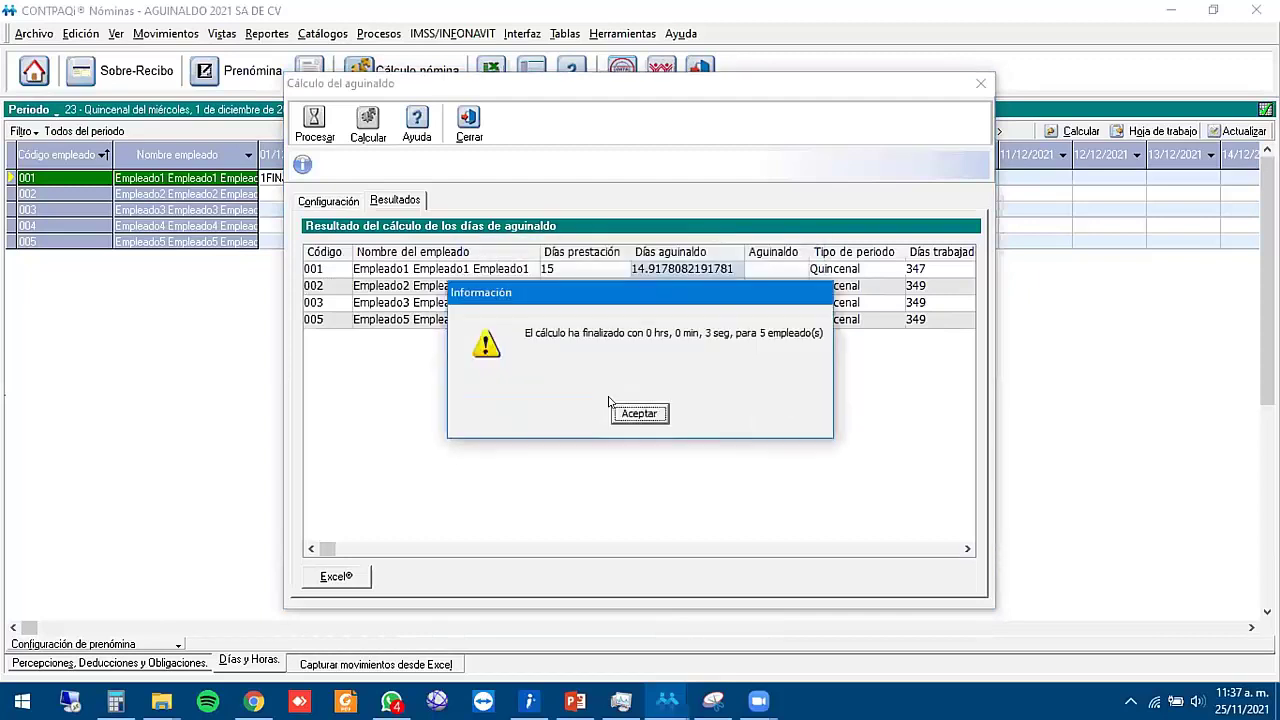
click(634, 414)
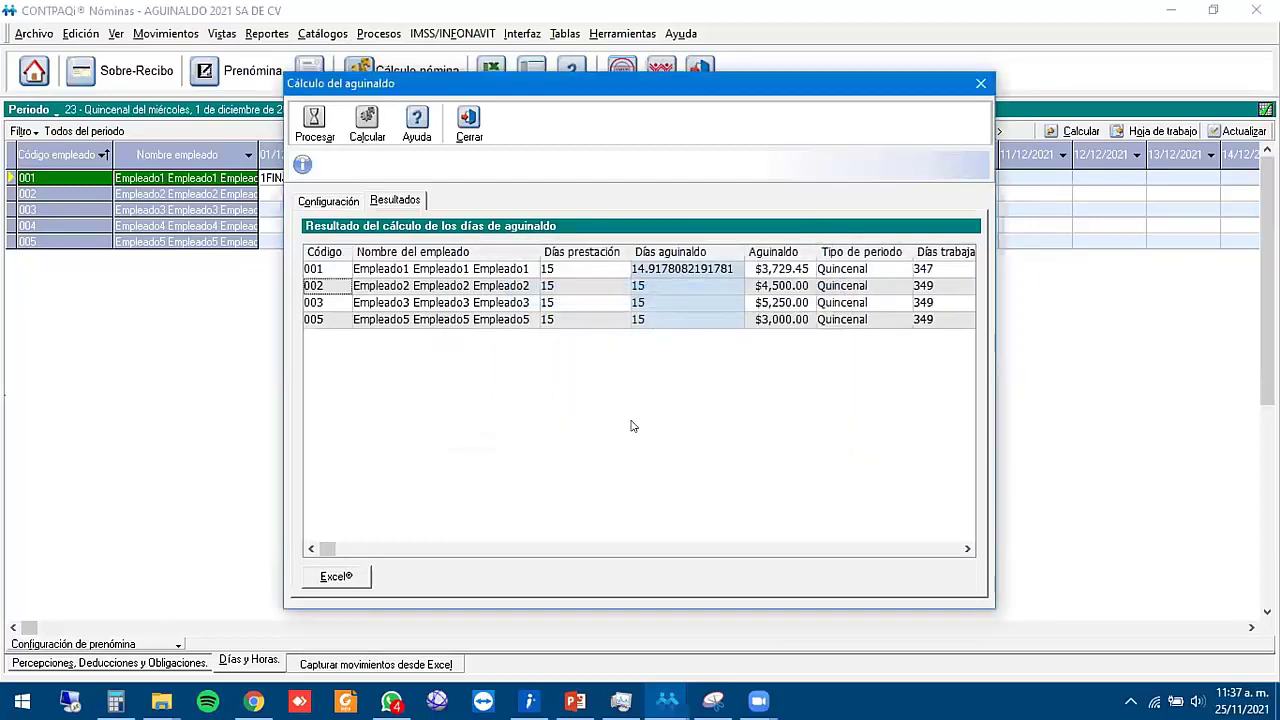
- Examine the aguinaldo amount of each employee in the results and close the aguinaldo calculation
click(770, 285)
click(775, 269)
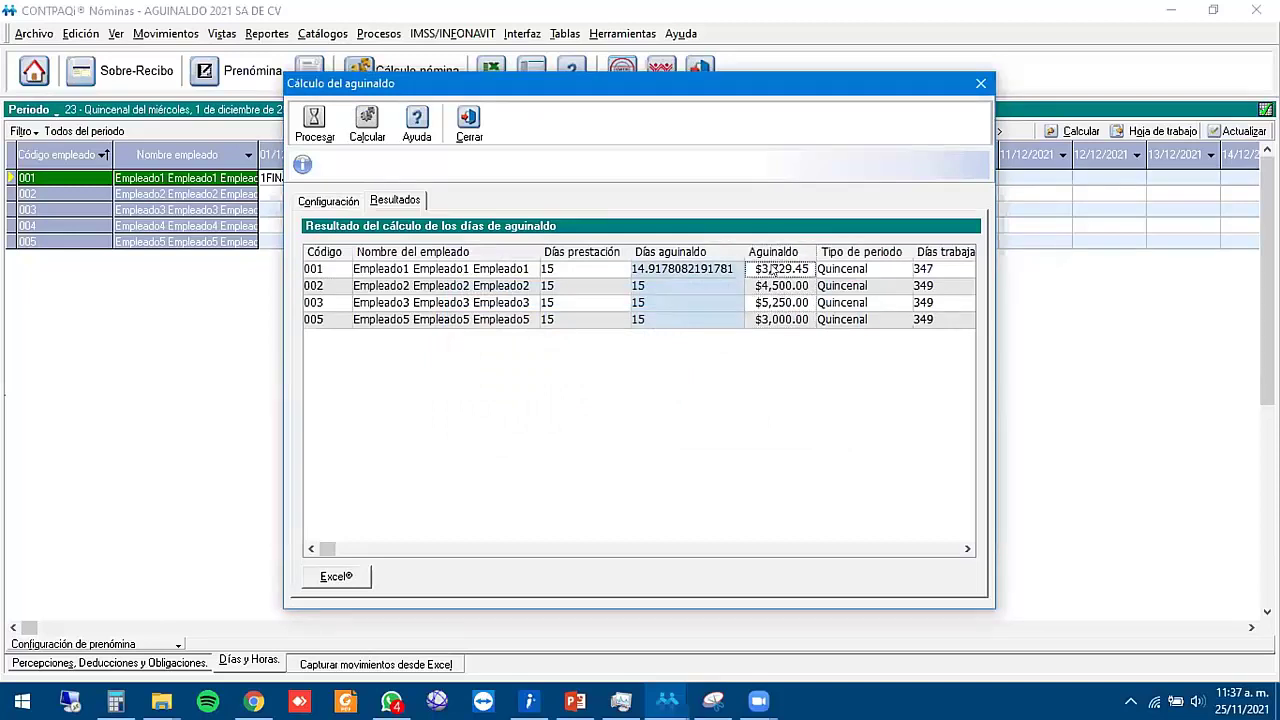
key(Down)
key(Down)
key(Down)
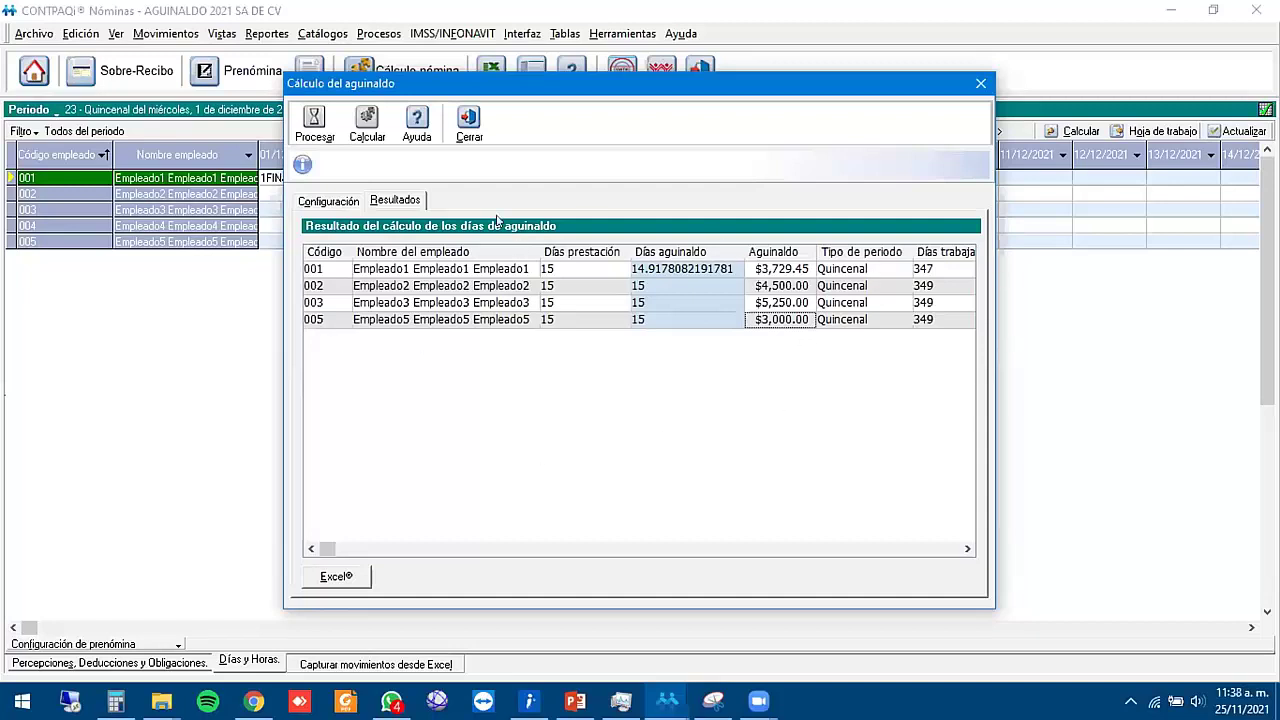
click(469, 125)
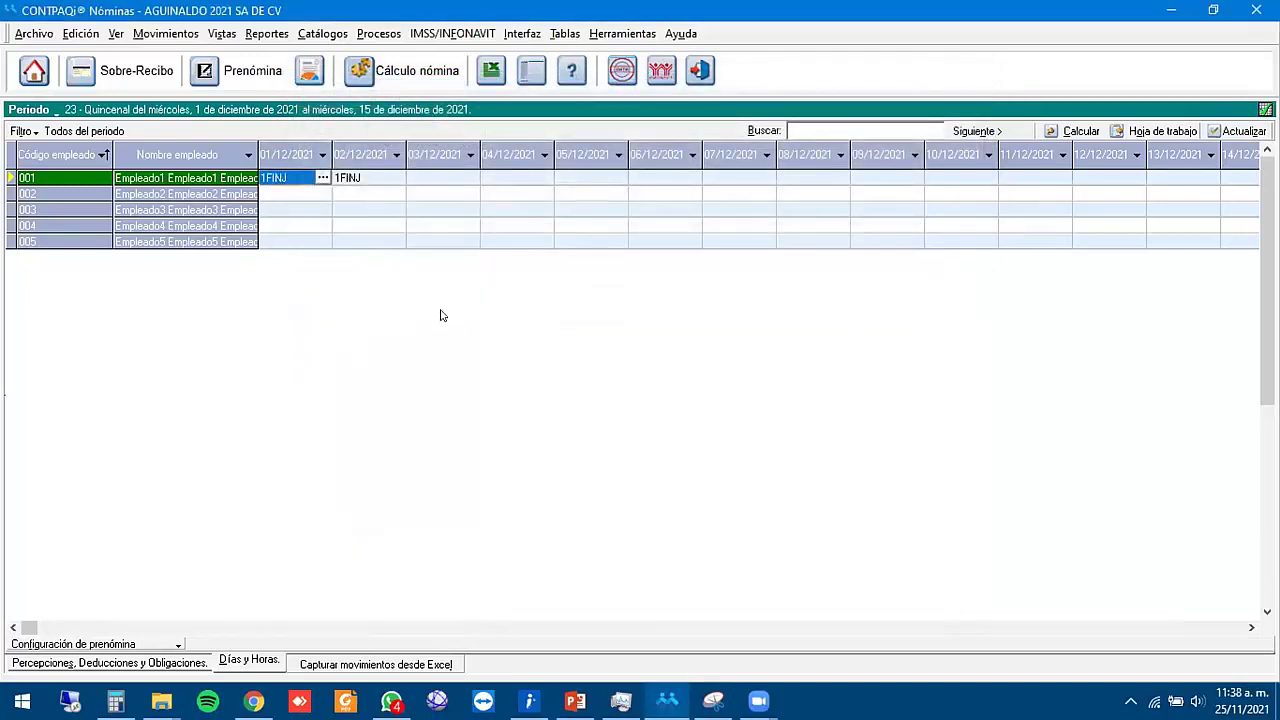
- Show the prenómina's perceptions, deductions and obligations and review the rows of employees 001 to 005
click(110, 662)
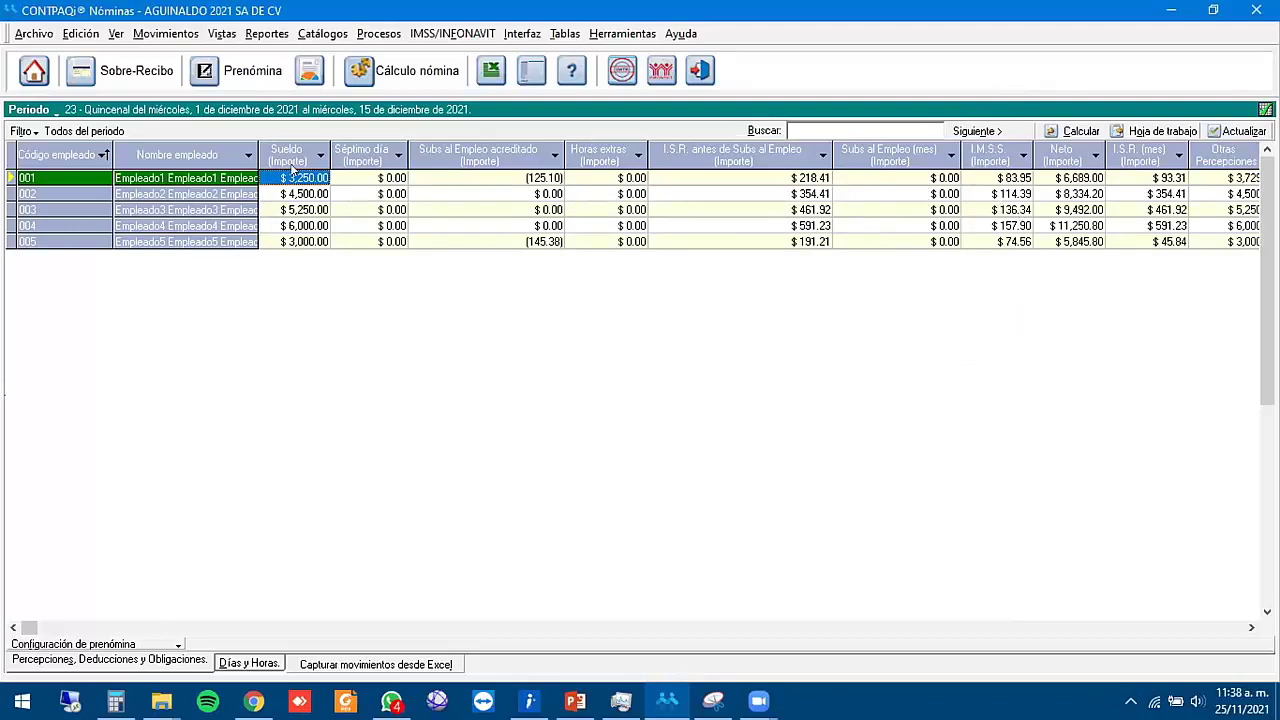
click(184, 195)
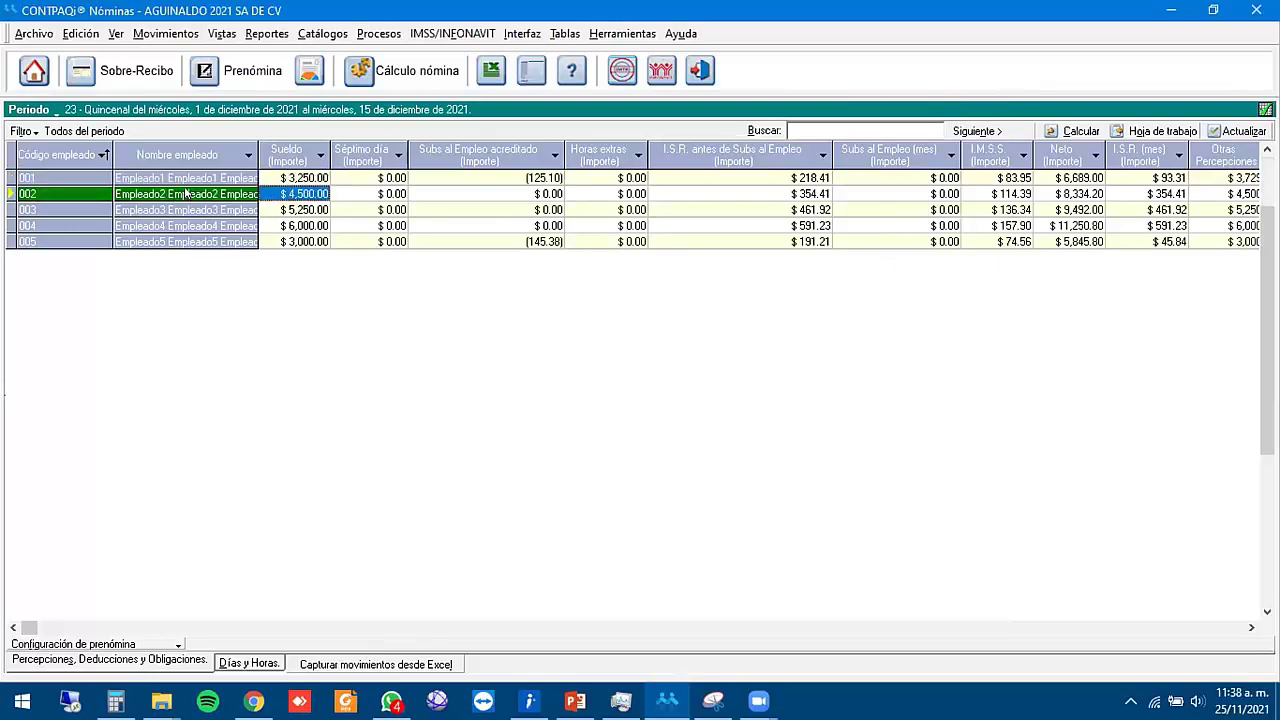
click(205, 242)
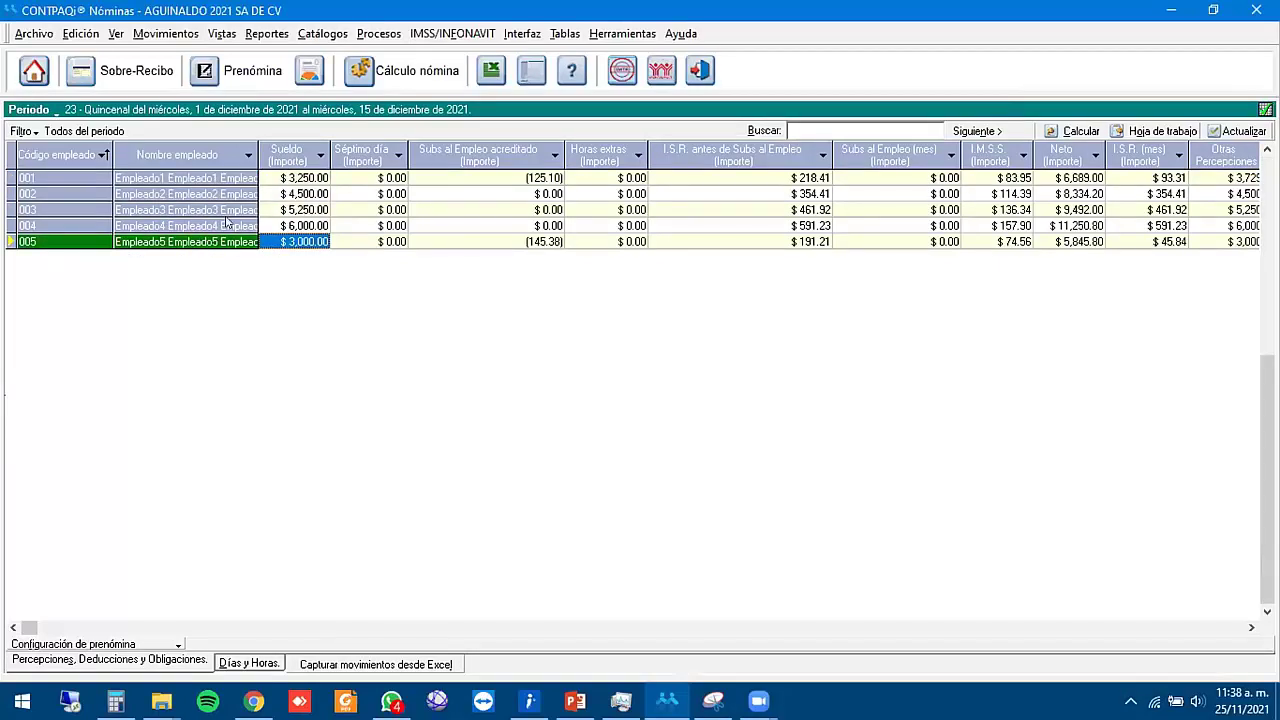
click(198, 177)
click(215, 226)
click(217, 242)
click(214, 211)
key(Up)
key(Up)
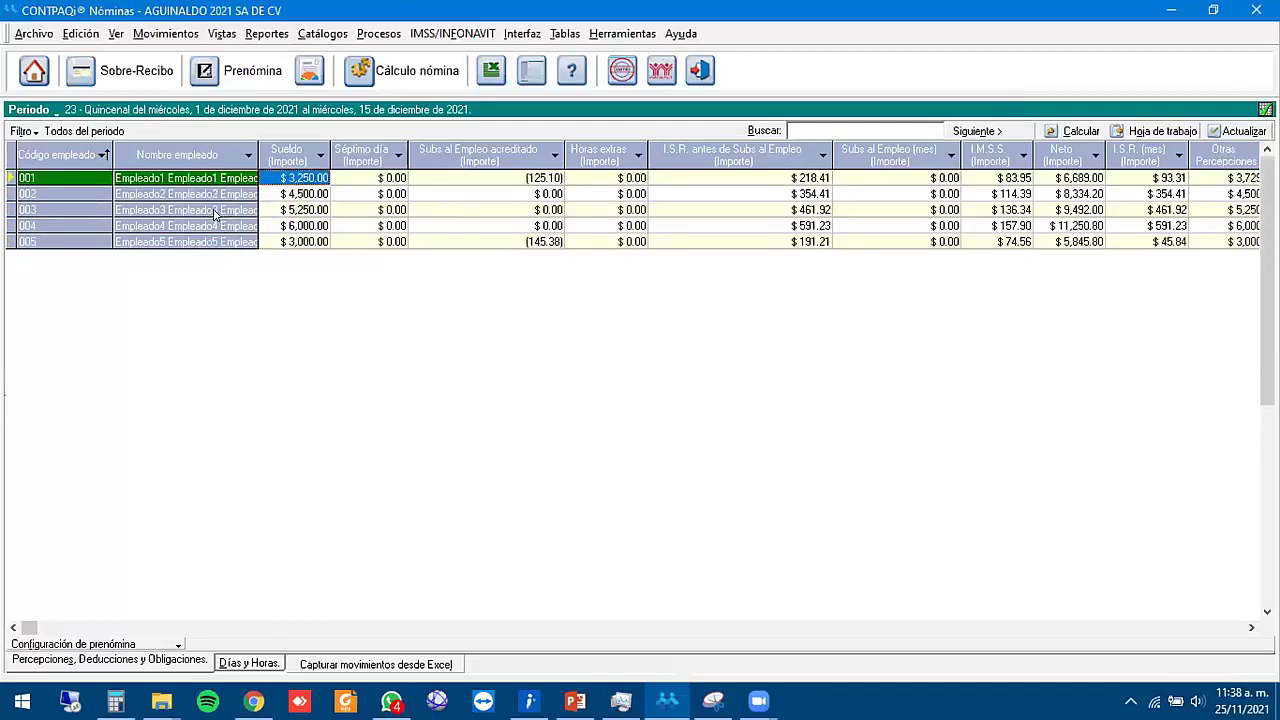
click(215, 212)
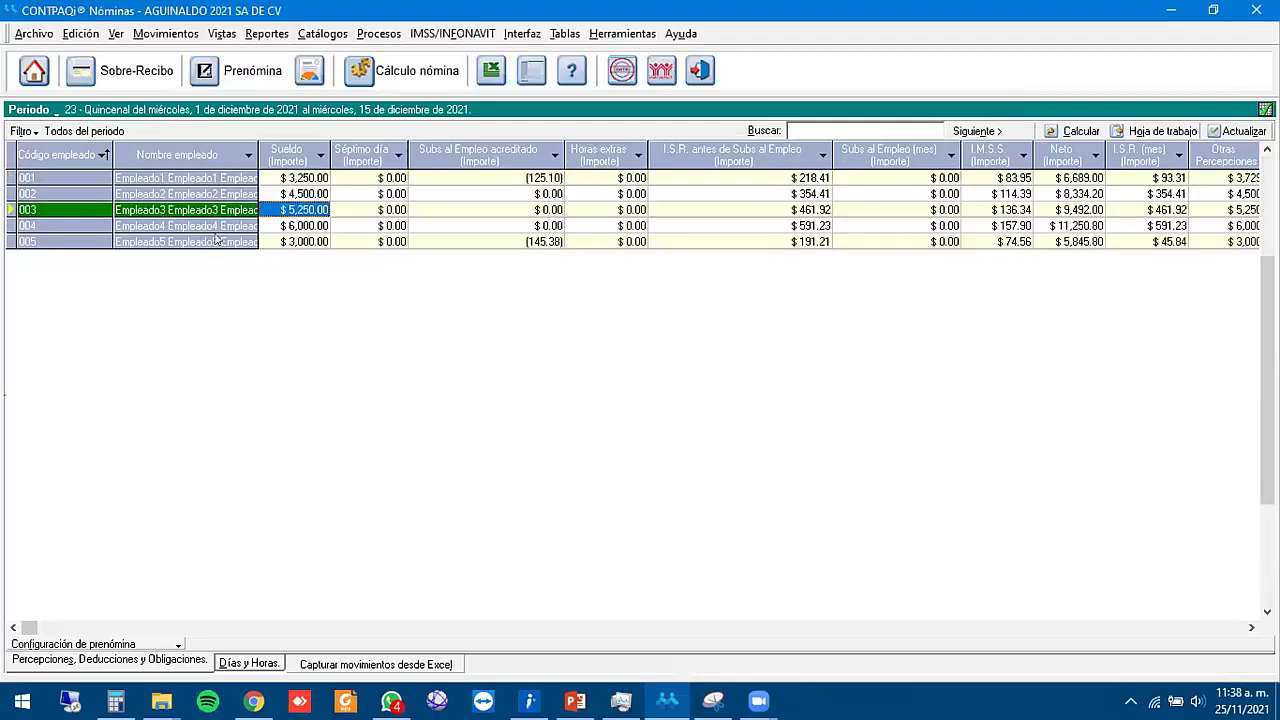
click(216, 242)
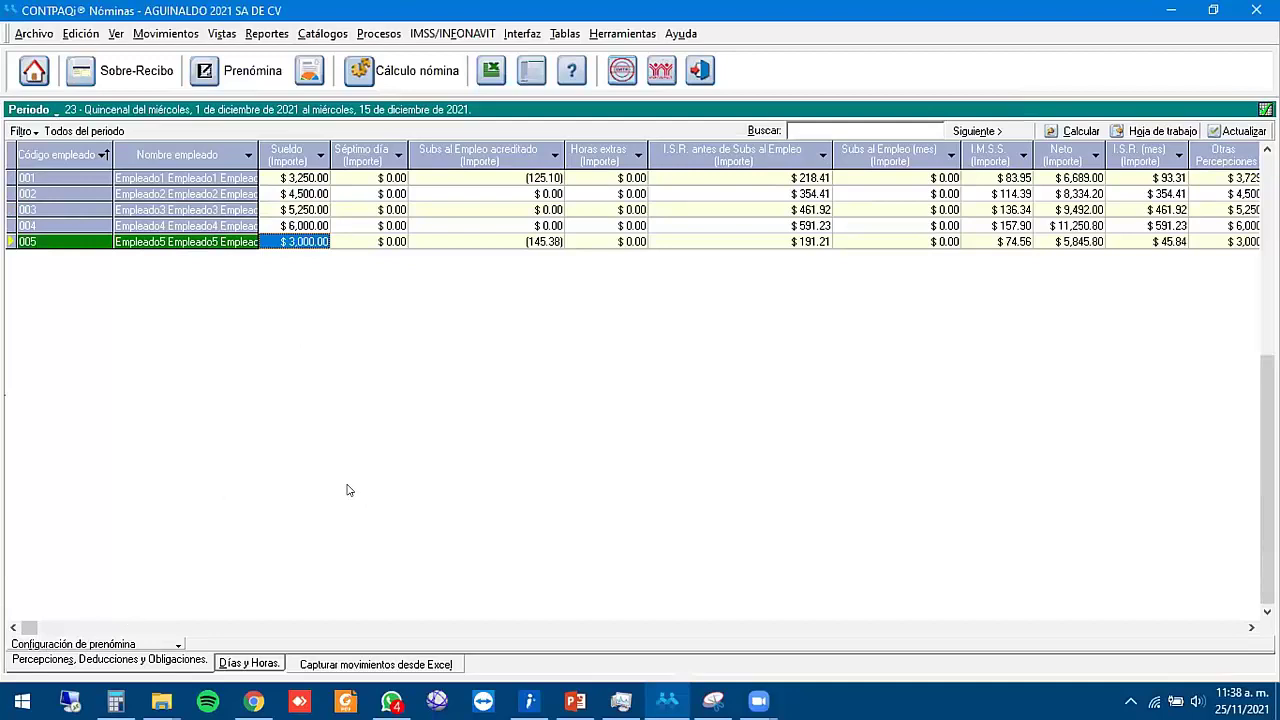
click(177, 644)
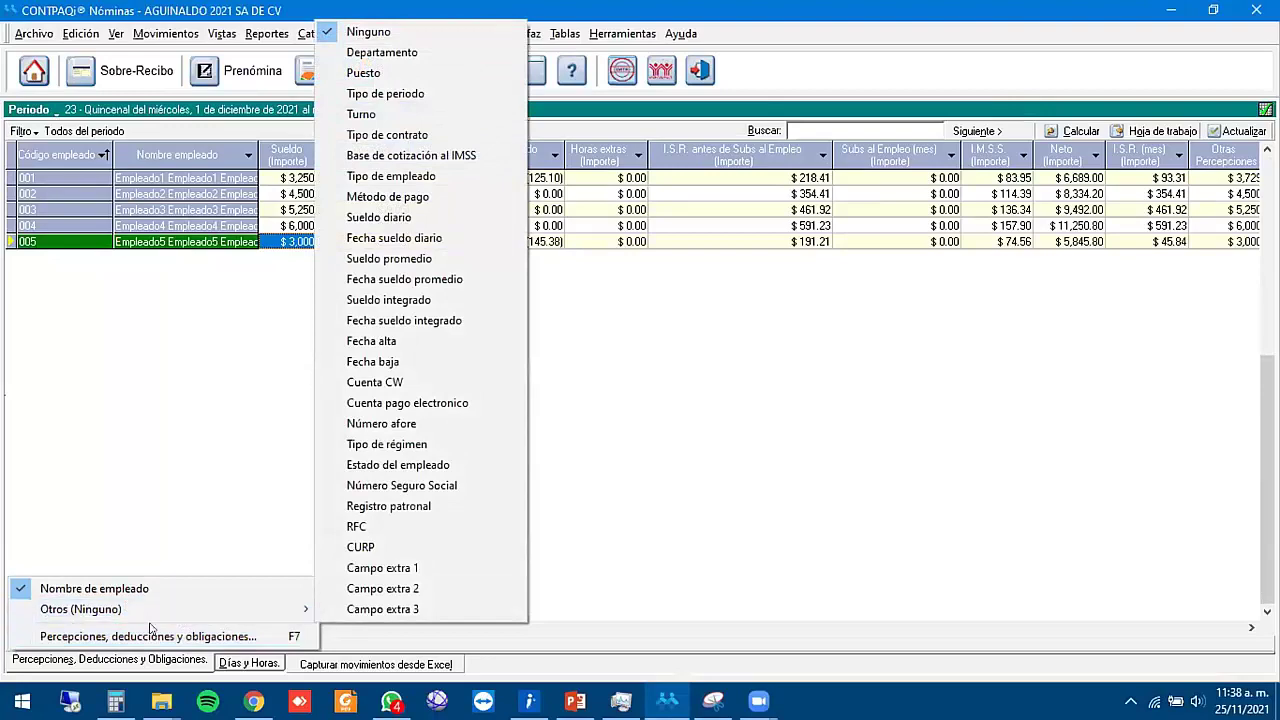
click(293, 637)
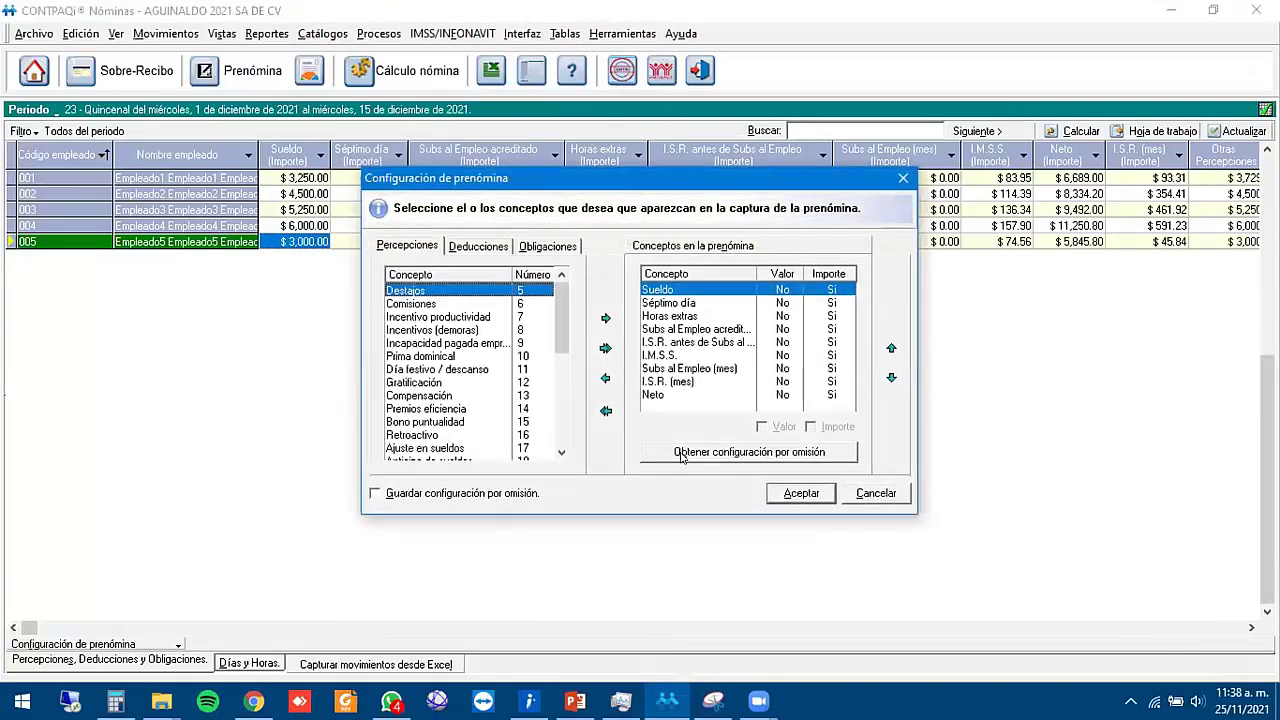
click(520, 383)
click(445, 342)
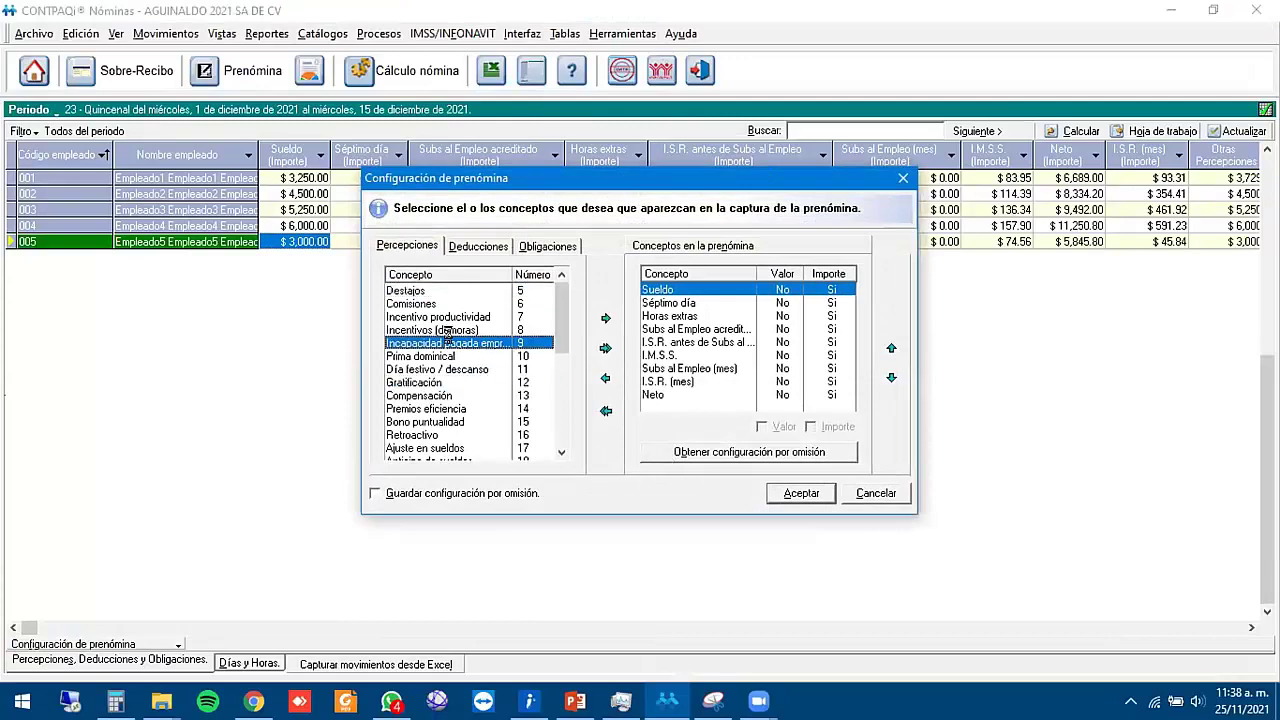
scroll(430, 357, down, 3)
scroll(430, 357, down, 3)
scroll(432, 355, up, 6)
click(450, 396)
scroll(450, 396, down, 2)
click(428, 396)
scroll(430, 396, down, 2)
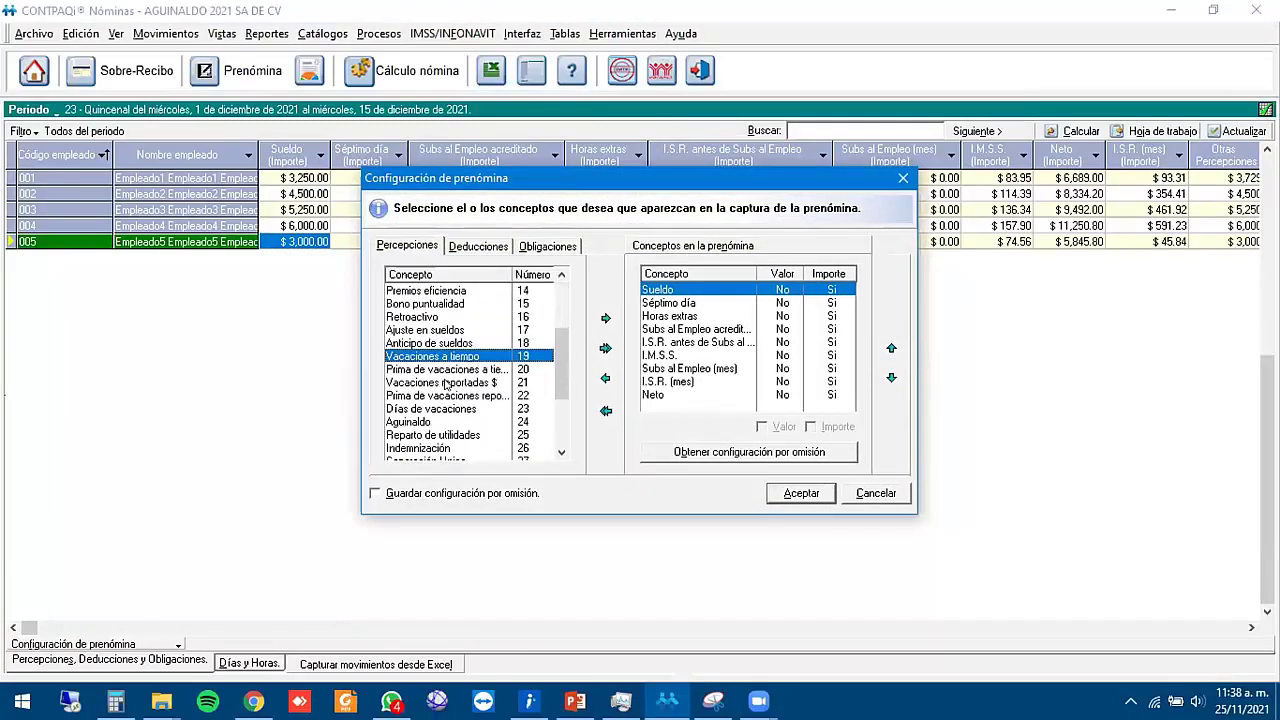
click(443, 383)
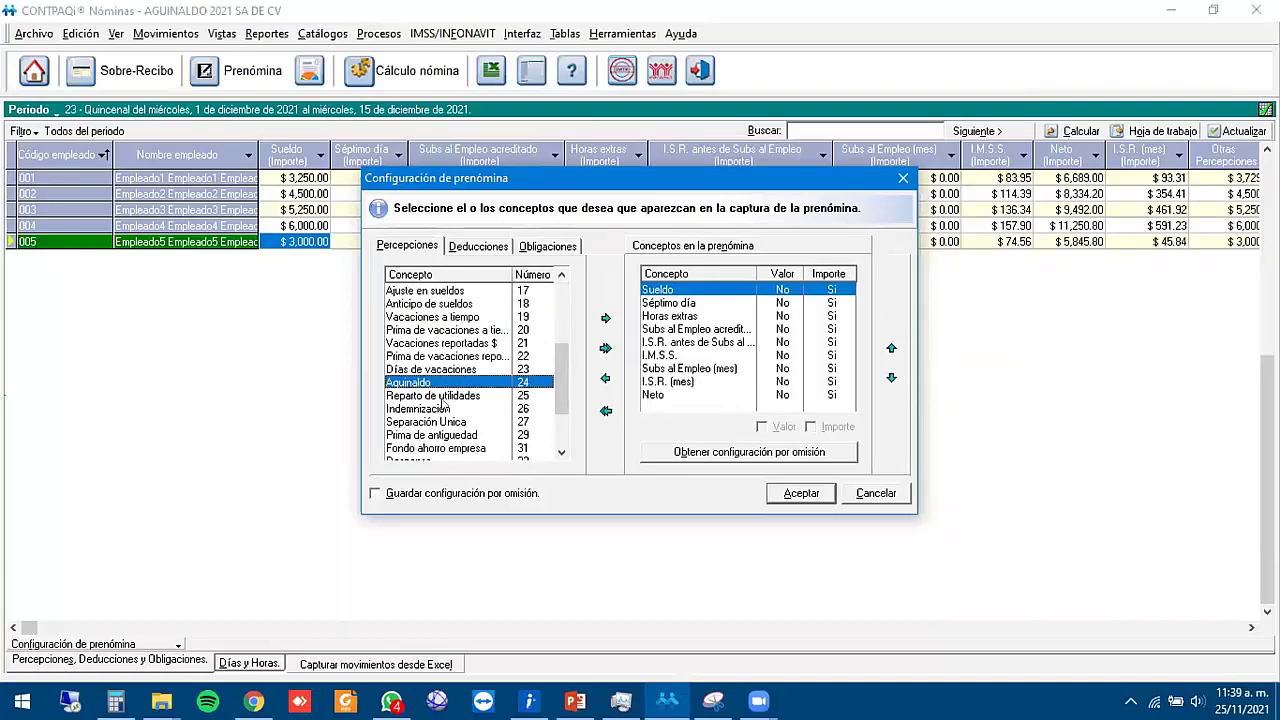
double_click(410, 383)
click(656, 405)
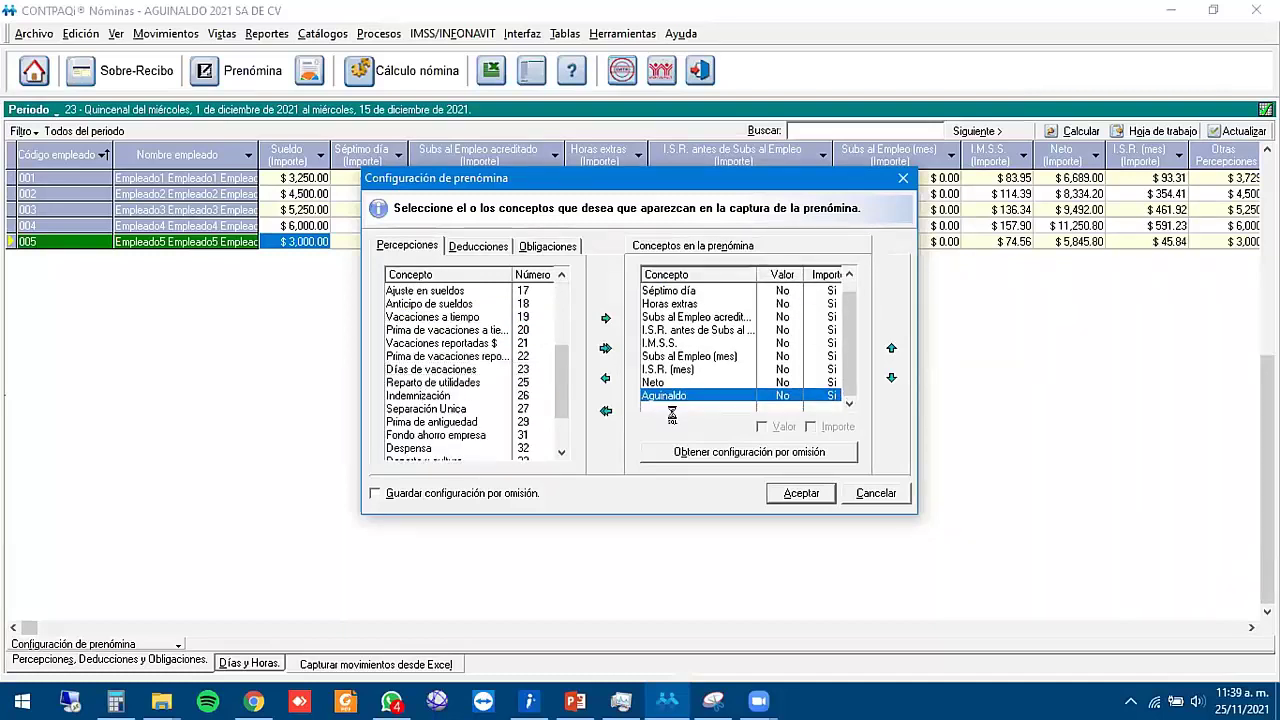
click(888, 494)
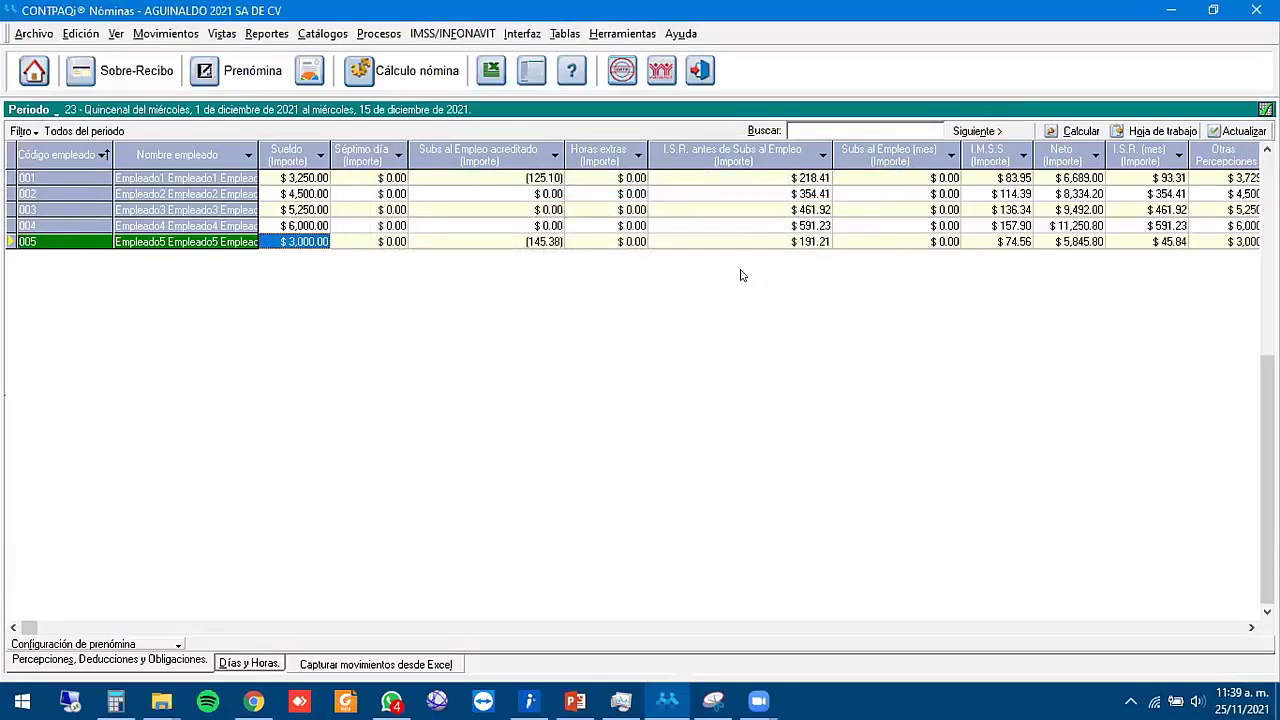
- Add the Aguinaldo perception and the I.S.R. Art142 deduction to the concepts shown in the prenómina
double_click(742, 273)
click(471, 353)
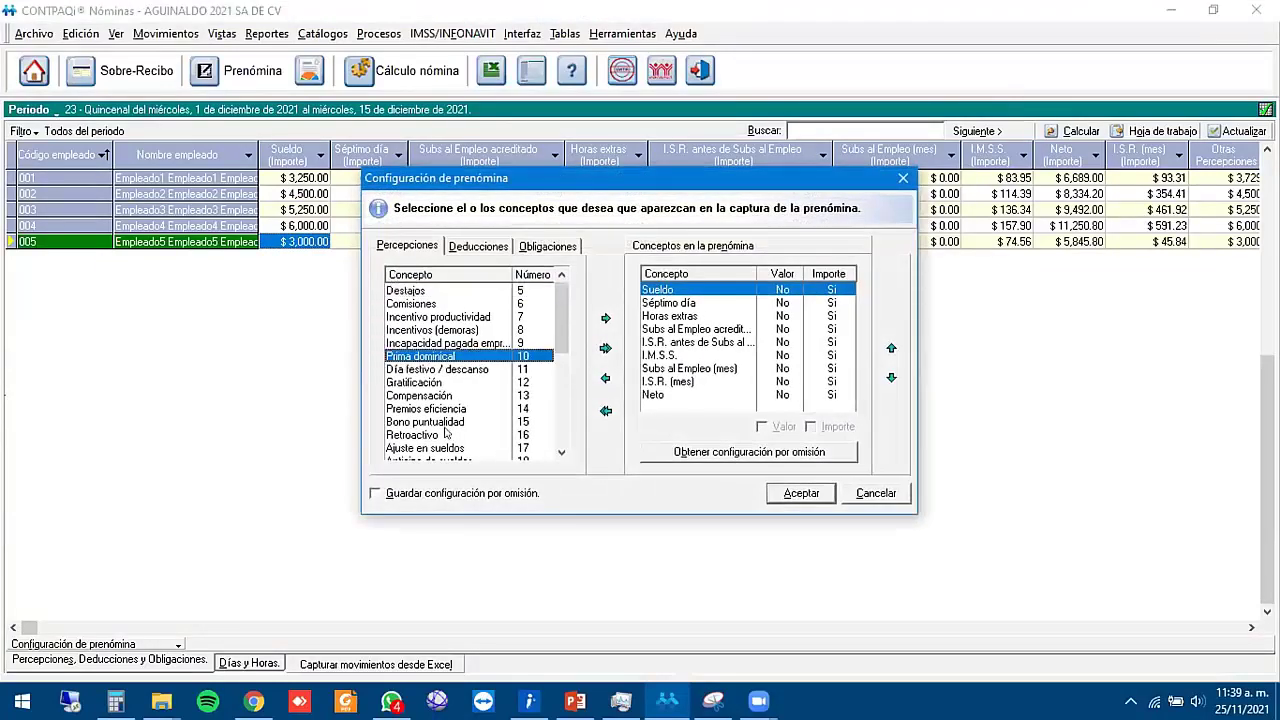
click(452, 383)
scroll(455, 385, down, 3)
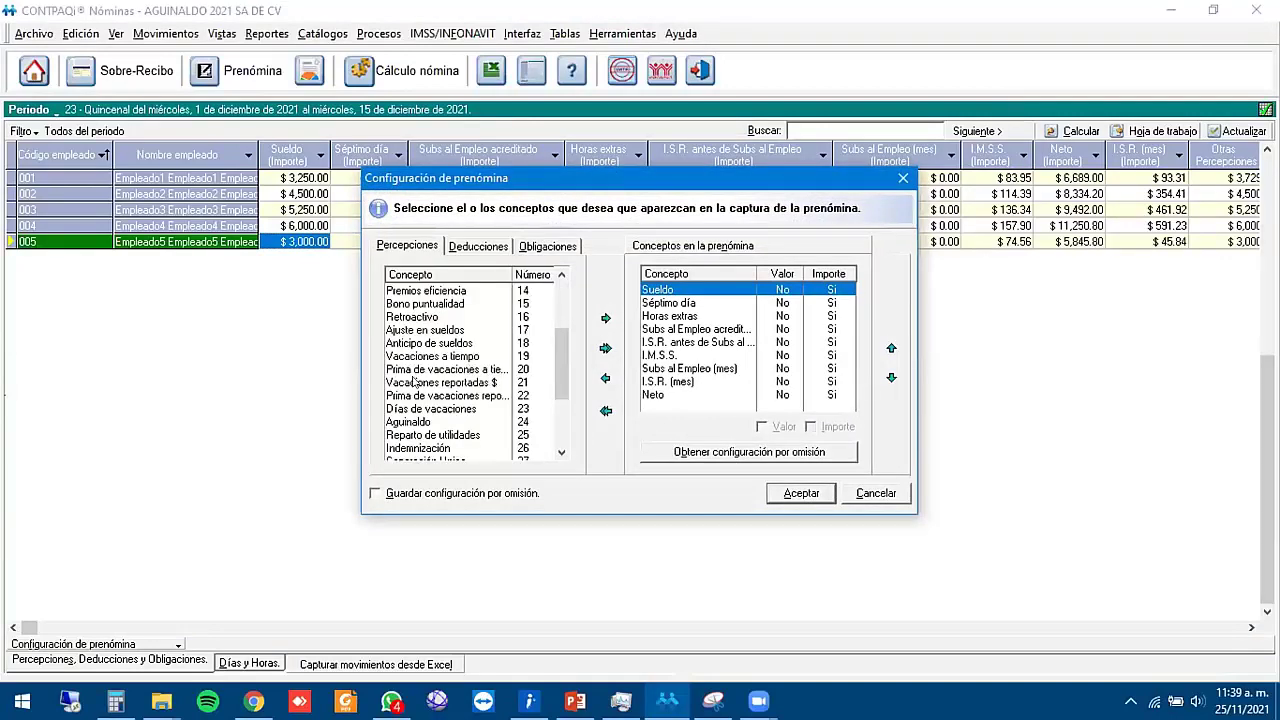
double_click(415, 422)
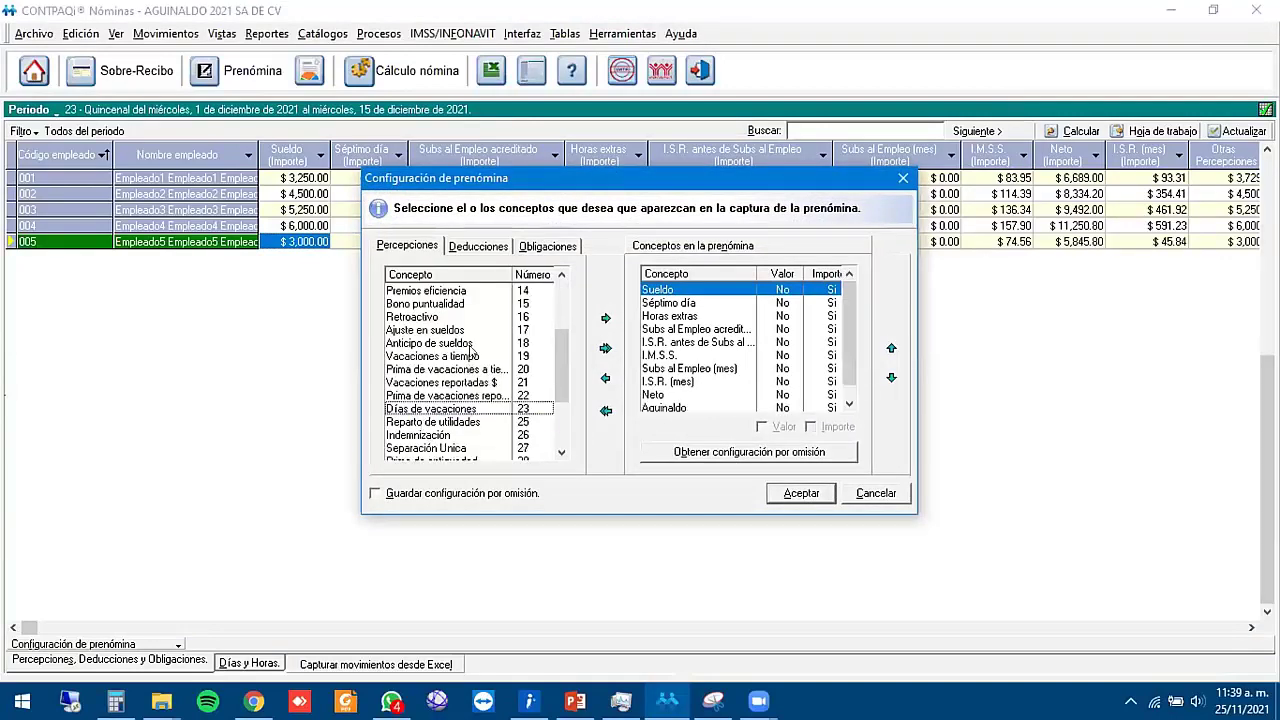
click(481, 249)
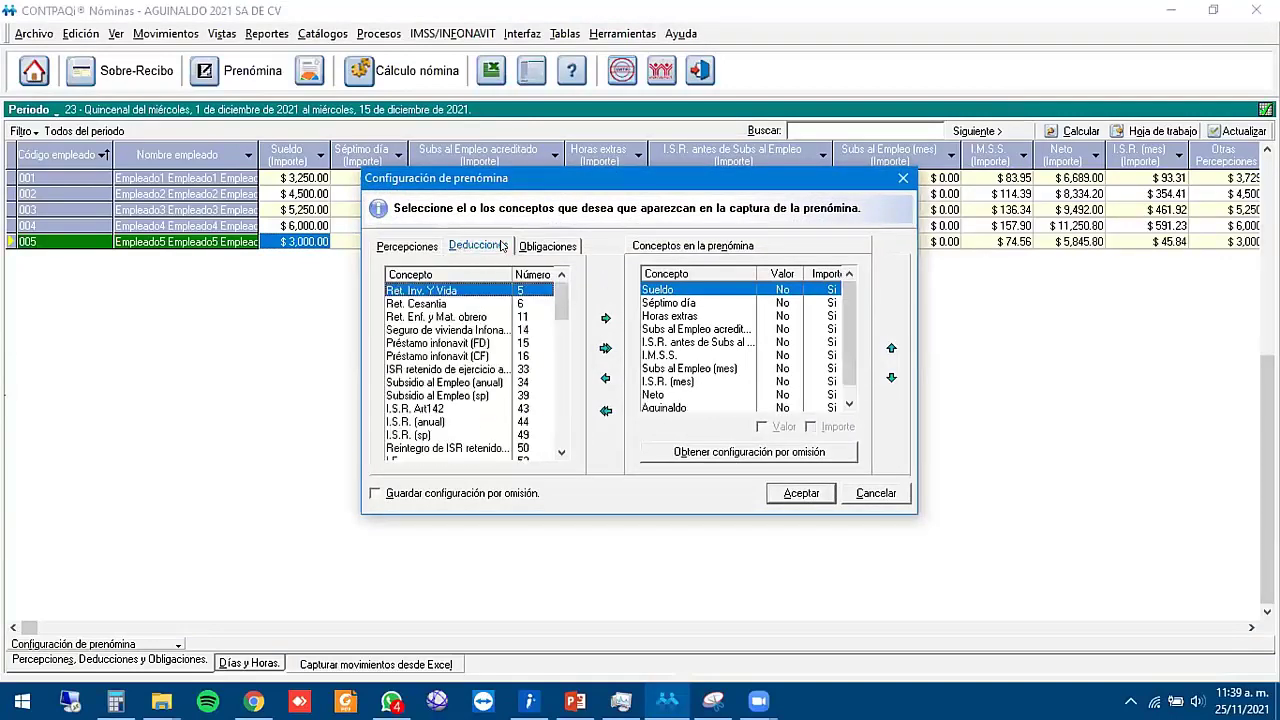
drag(455, 343, 440, 411)
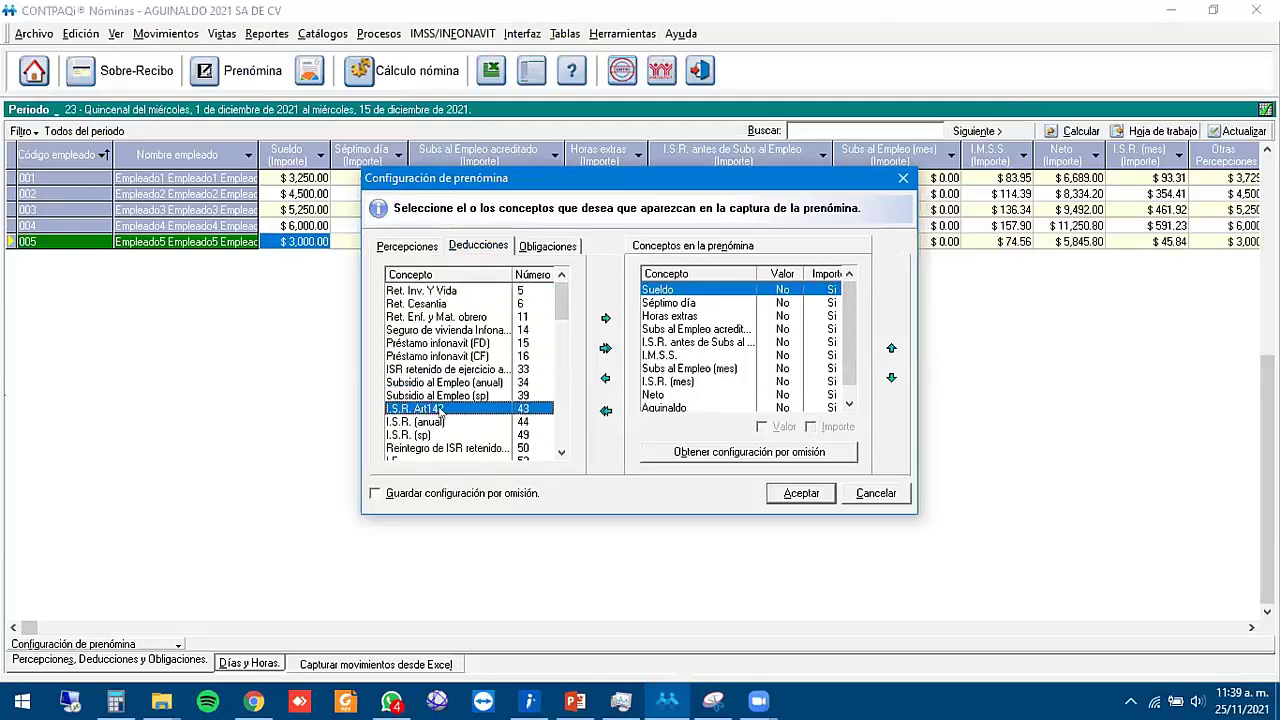
double_click(440, 412)
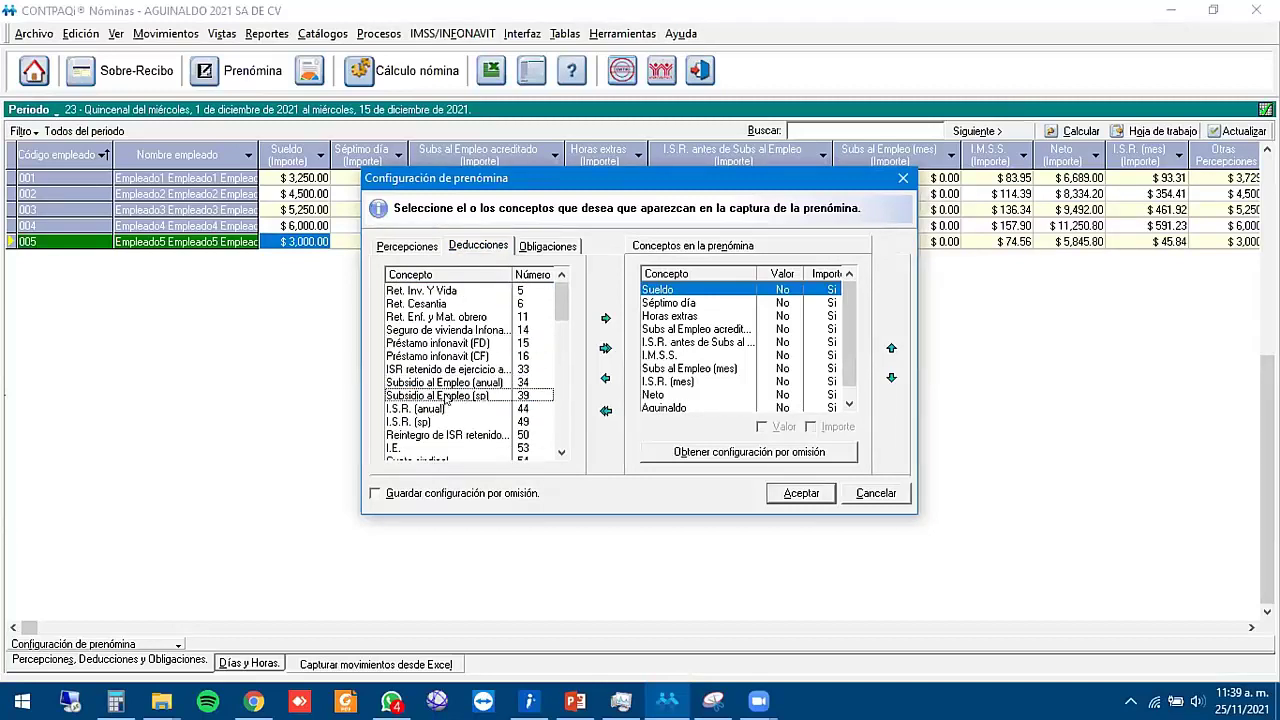
- Move the Neto concept to the end of the prenómina list, after I.S.R. Art142, and save the new configuration
click(675, 382)
scroll(724, 381, down, 1)
drag(667, 368, 731, 394)
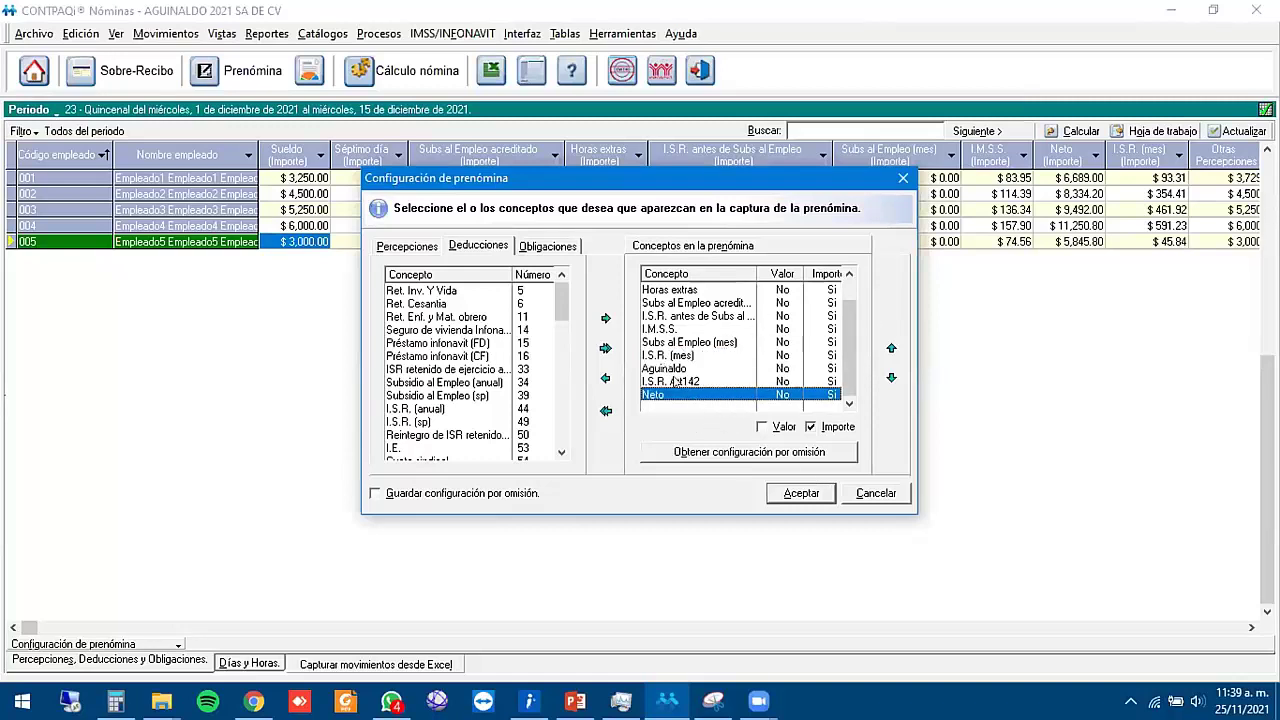
click(804, 494)
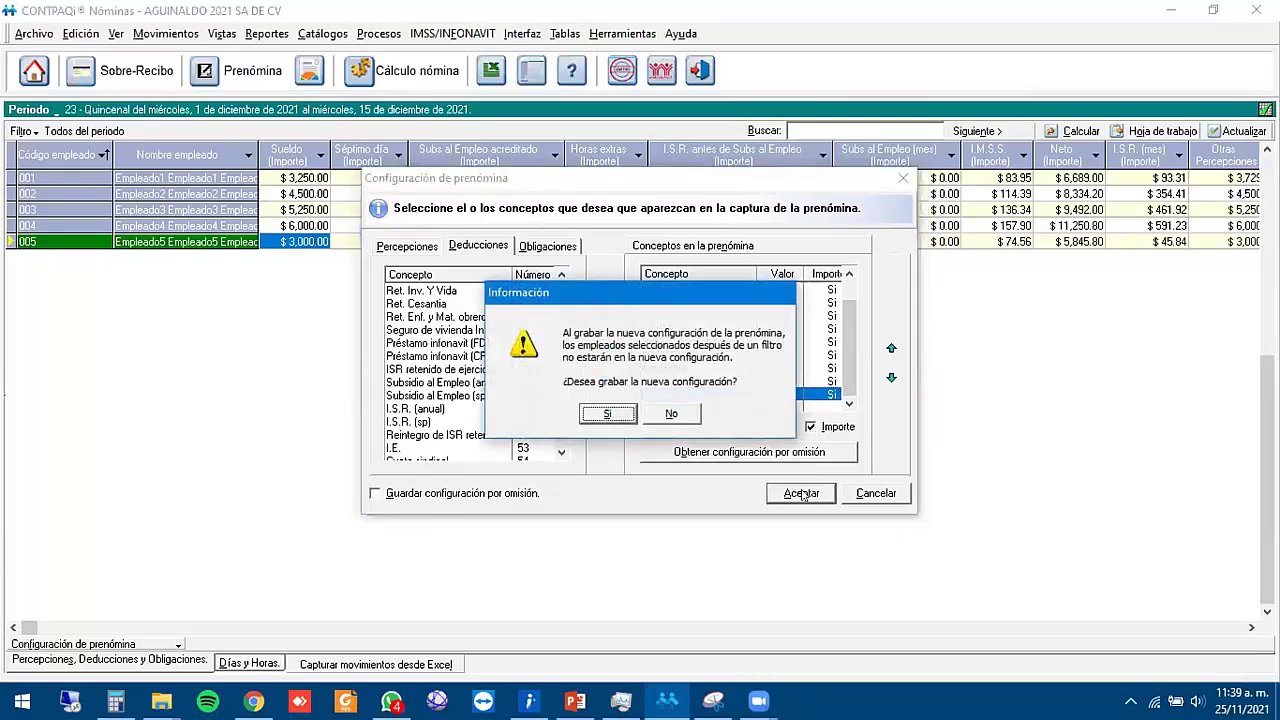
click(607, 414)
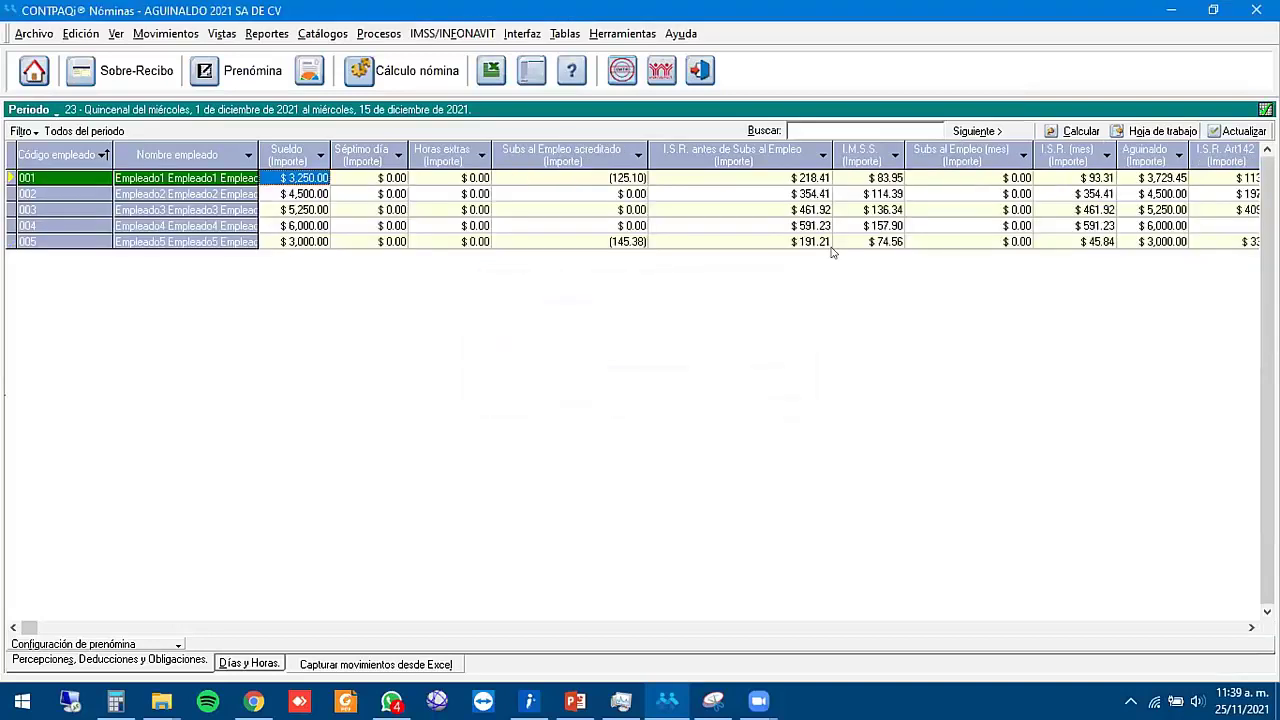
- Examine employee 001's Aguinaldo, I.S.R. Art142 and Neto amounts in the prenómina
click(1162, 181)
key(Right)
key(Right)
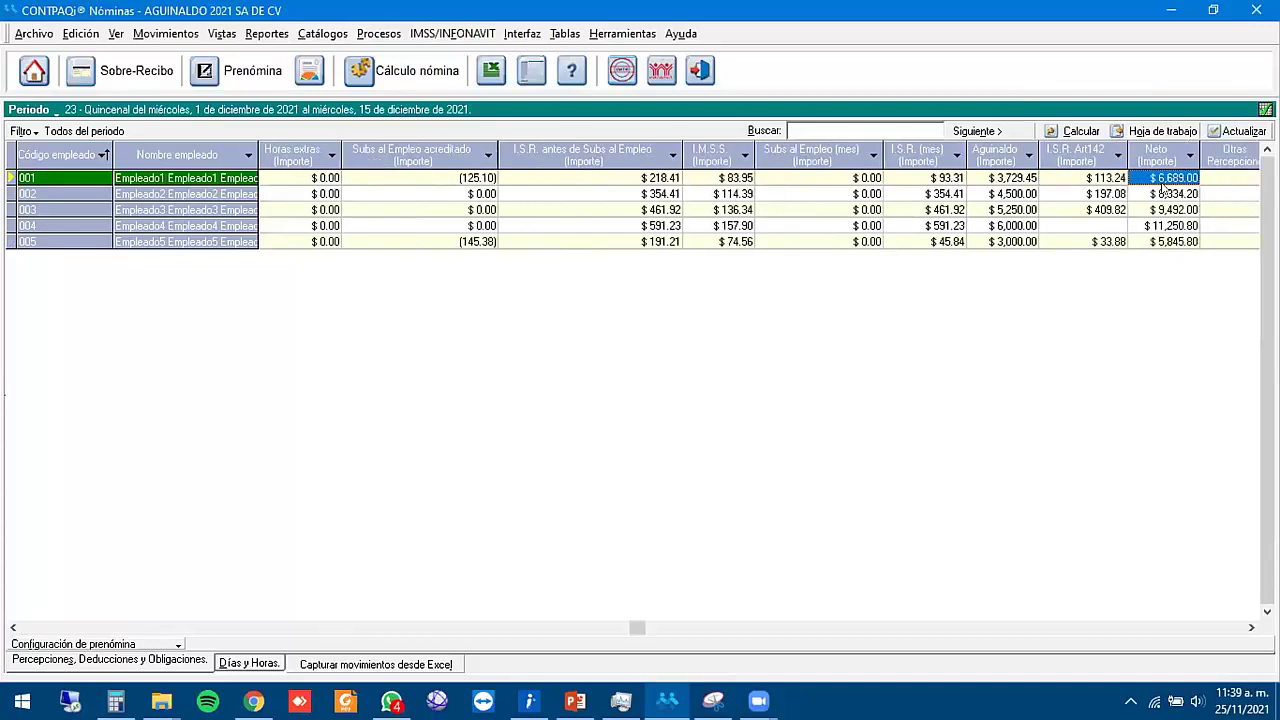
key(Left)
key(Left)
key(Left)
key(Right)
key(Right)
key(Left)
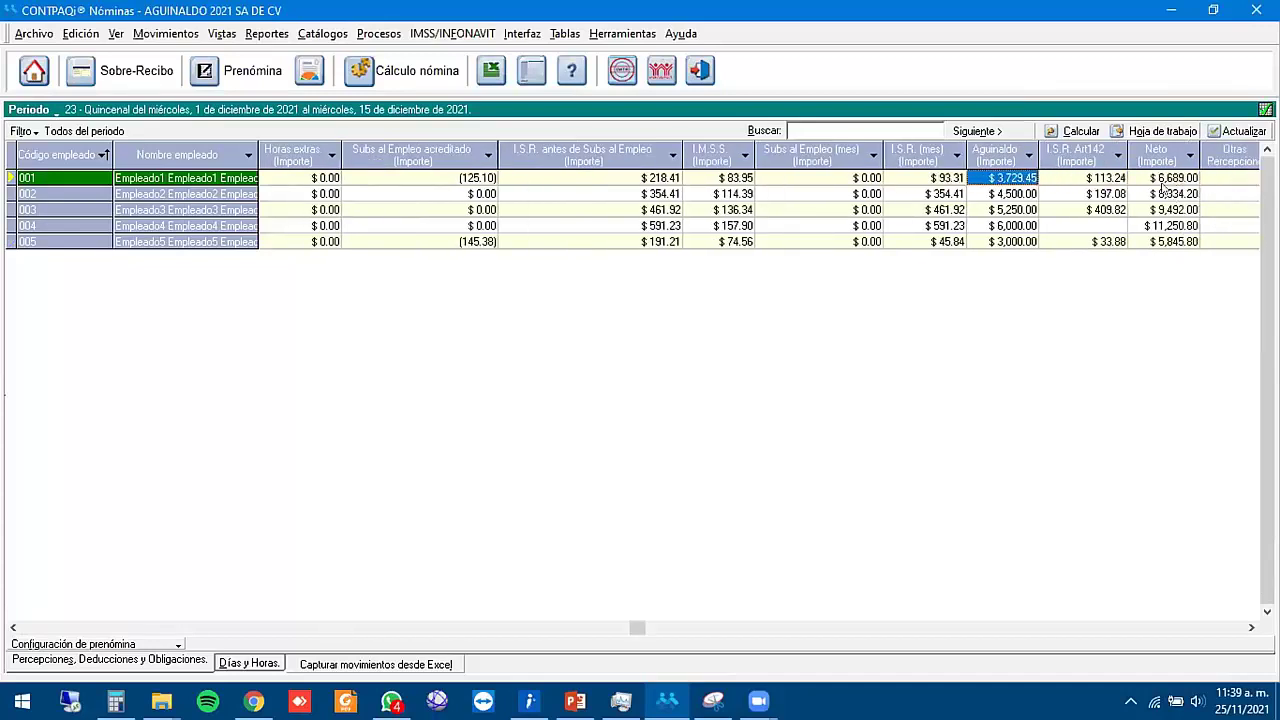
key(Right)
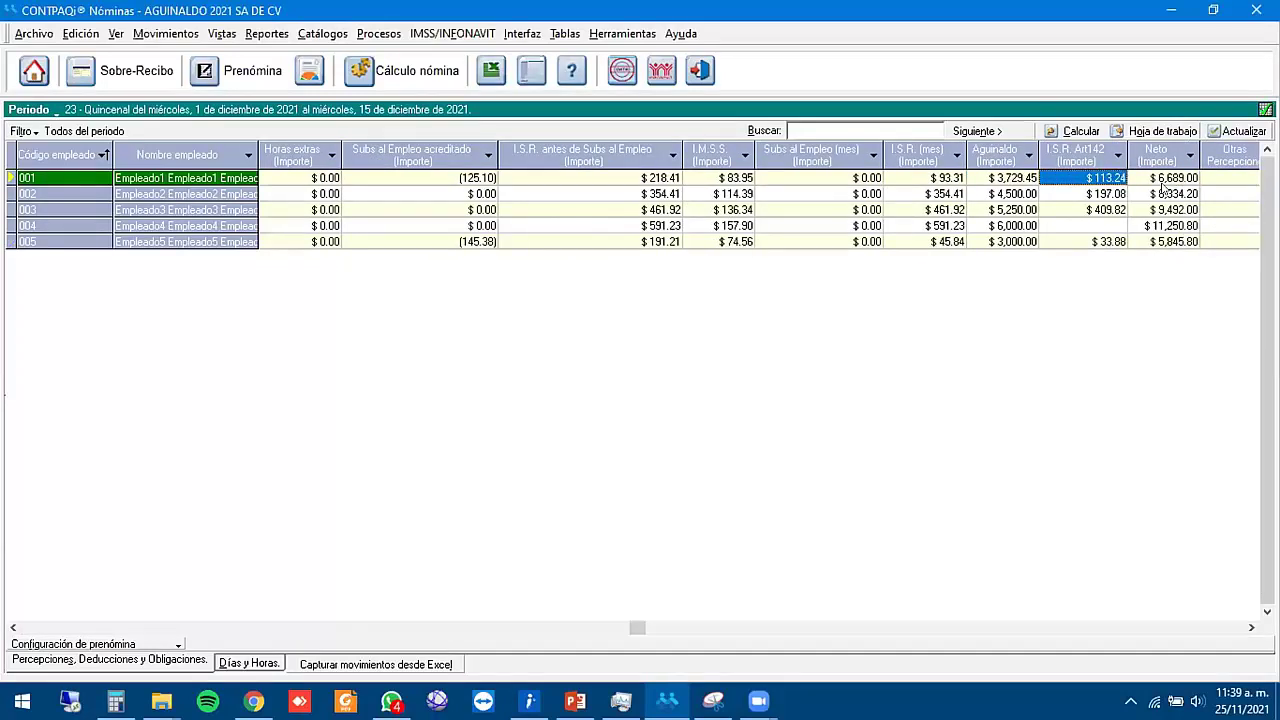
key(Right)
key(Left)
- Compare the I.S.R. Art142 amounts of employees 001 to 005, including the entry for employee 004
key(Down)
key(Down)
key(Down)
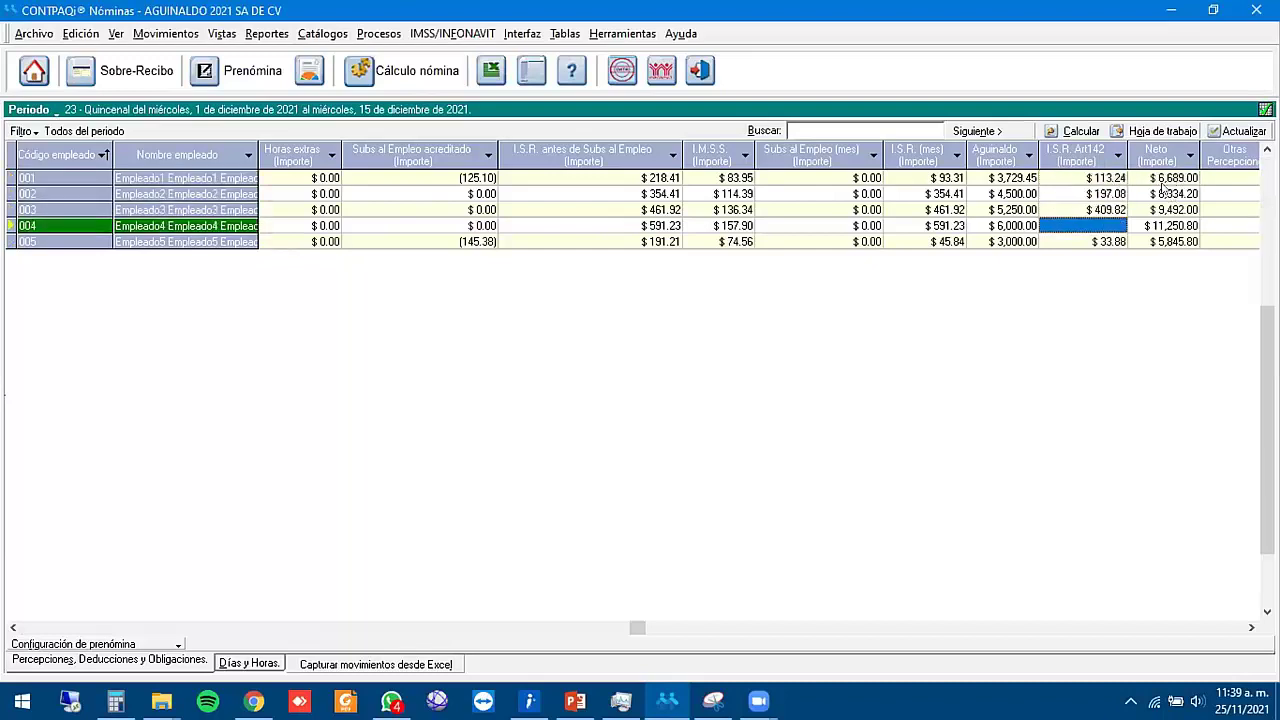
key(Up)
key(Up)
key(Up)
key(Down)
key(Down)
key(Down)
key(Down)
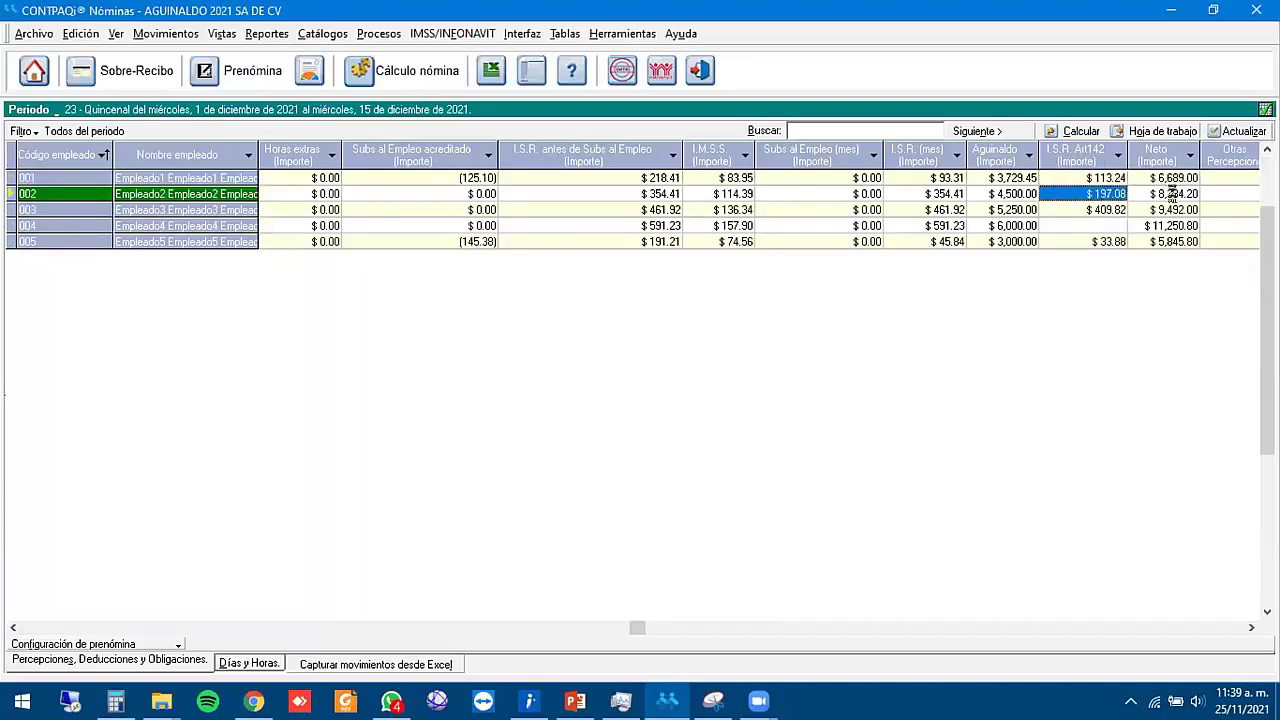
key(Up)
key(Up)
key(Up)
key(Up)
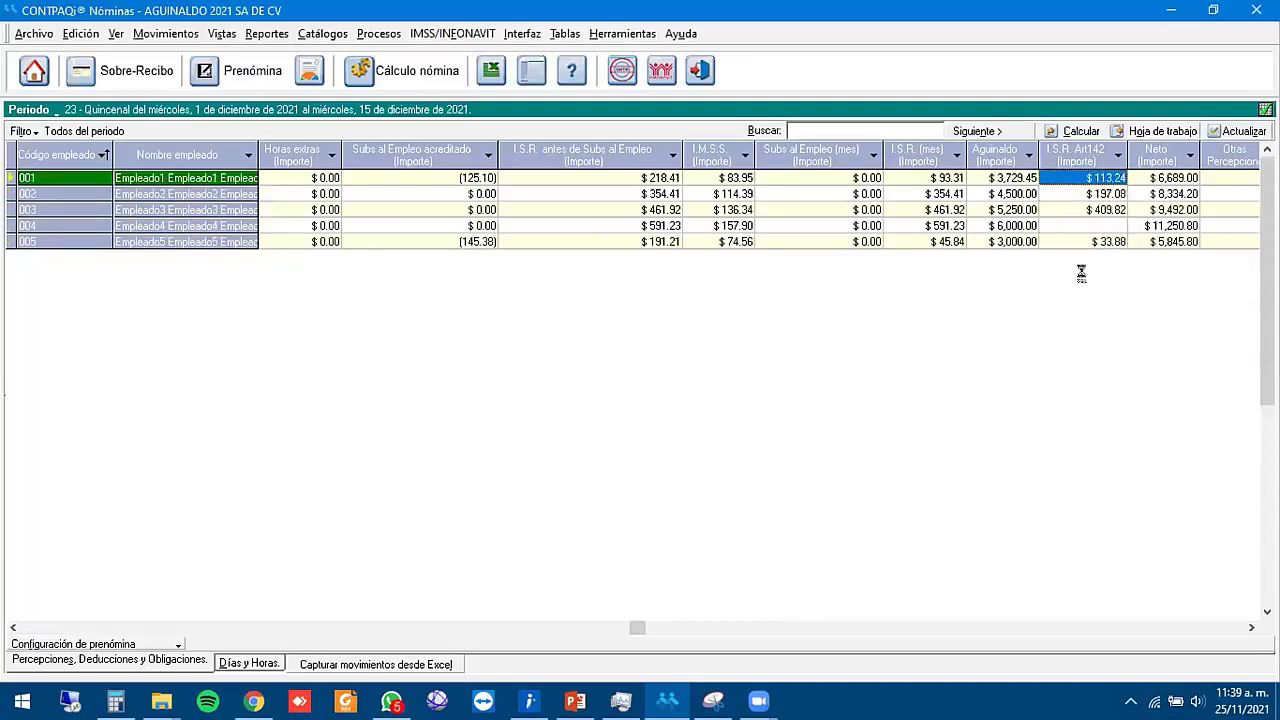
click(1092, 226)
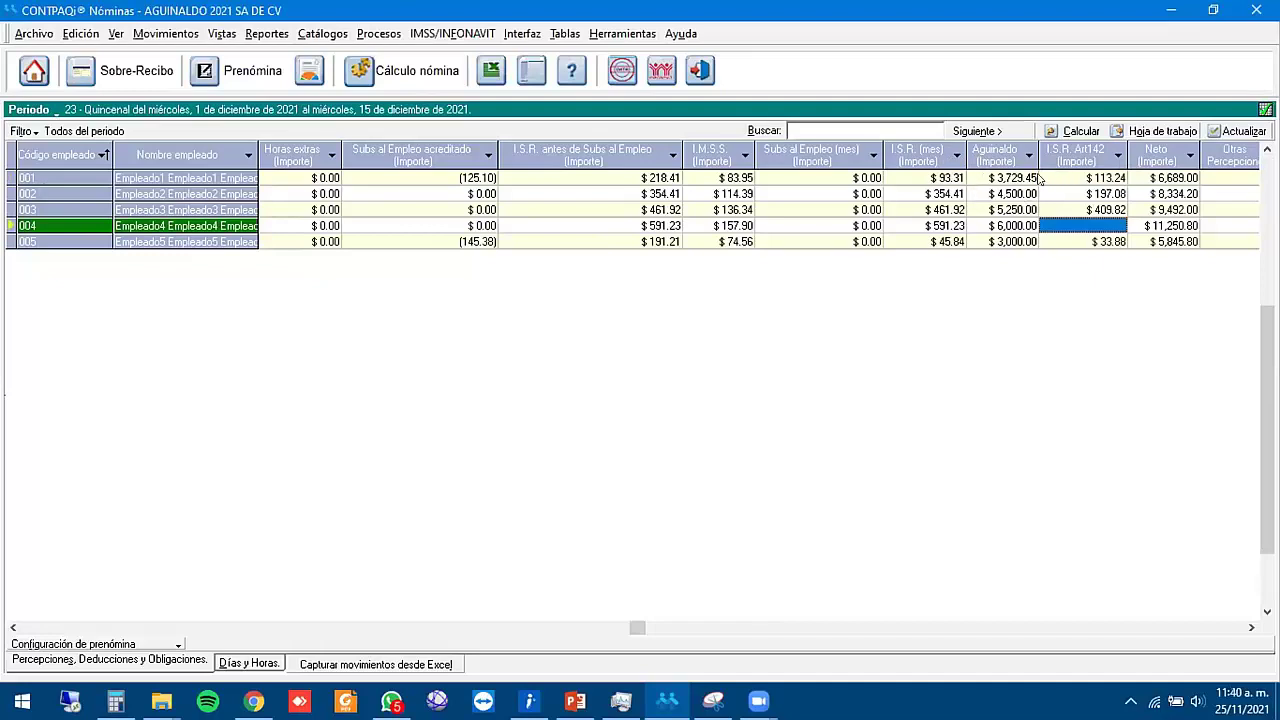
key(Up)
key(Up)
key(Up)
key(Down)
key(Down)
key(Down)
key(Down)
- Enable the Valor column for the Aguinaldo concept alongside its Importe and save the prenómina configuration
right_click(1102, 280)
click(648, 408)
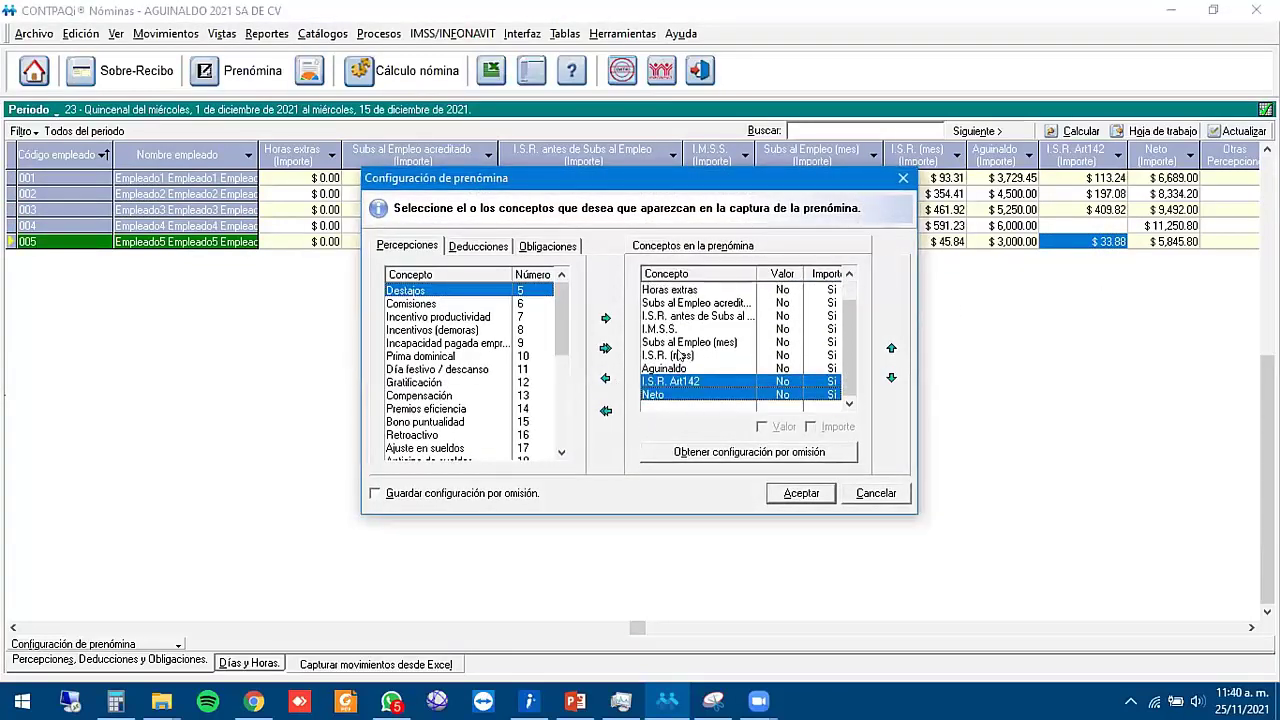
click(666, 369)
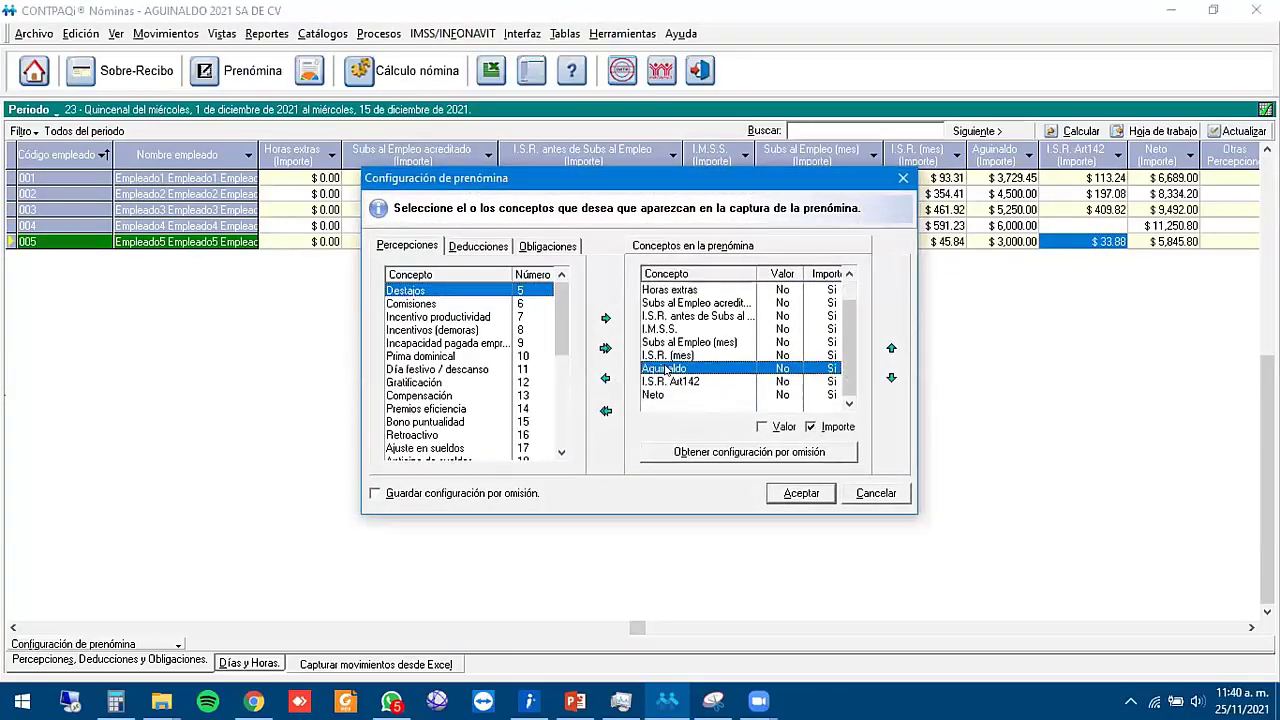
click(761, 427)
click(801, 493)
click(605, 413)
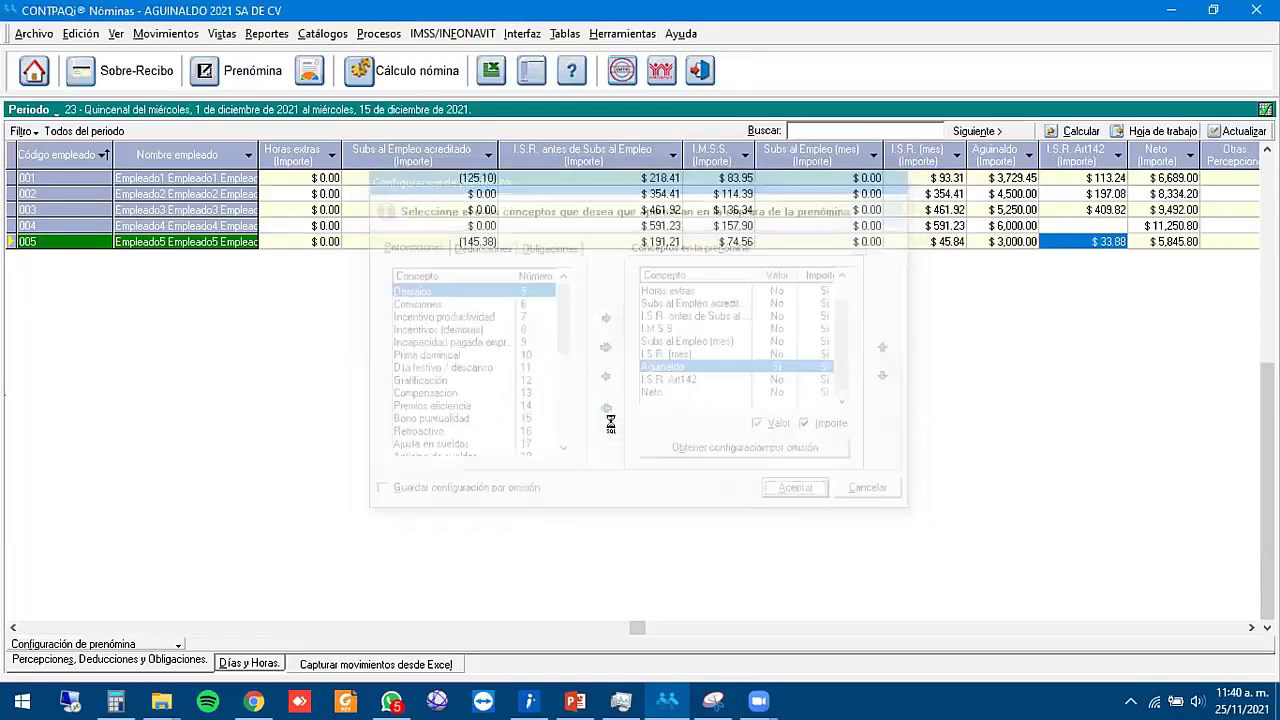
- Compare the Aguinaldo Valor entries of the employees and check employee 004's I.S.R. Art142 cell in the prenómina
click(1070, 227)
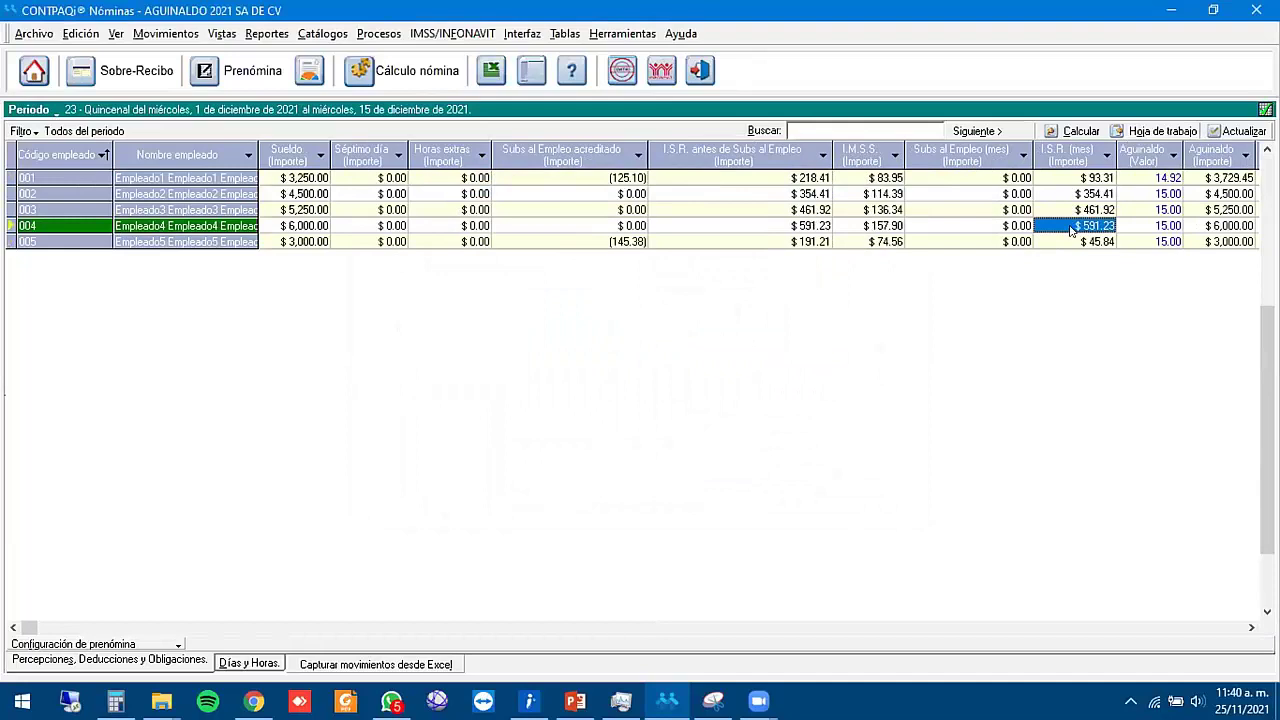
key(Right)
key(Right)
key(Right)
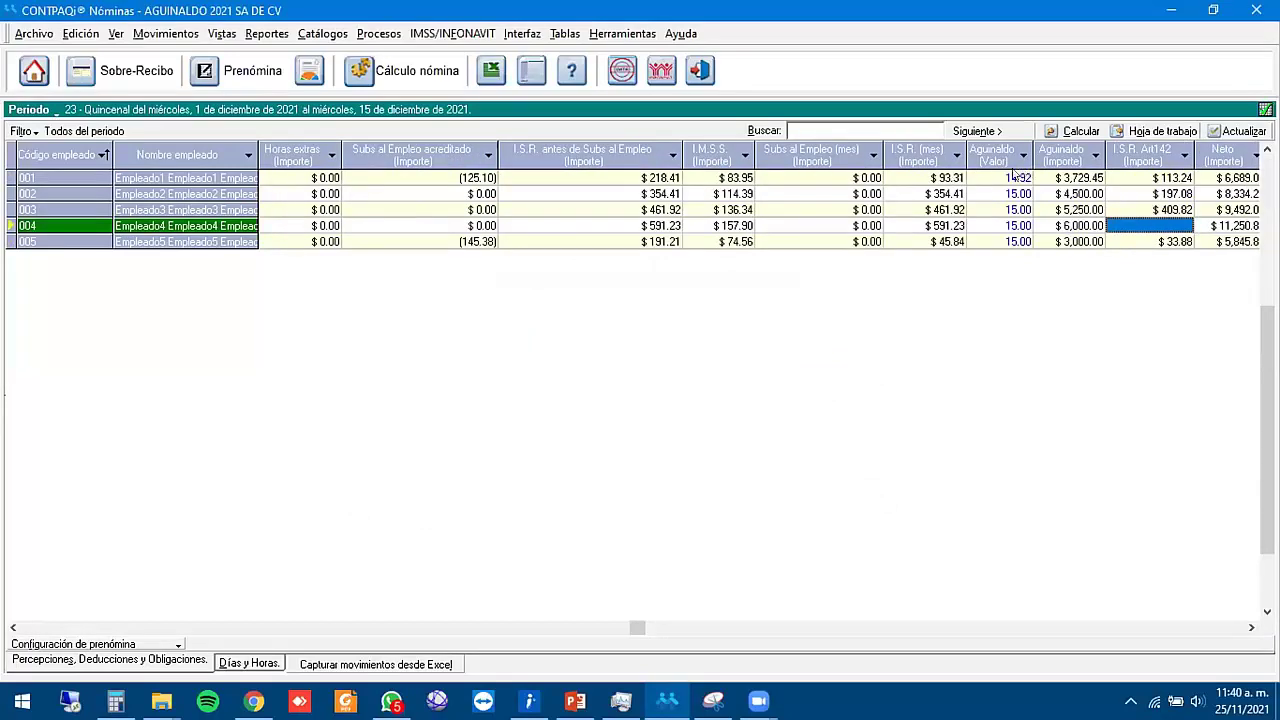
click(1013, 177)
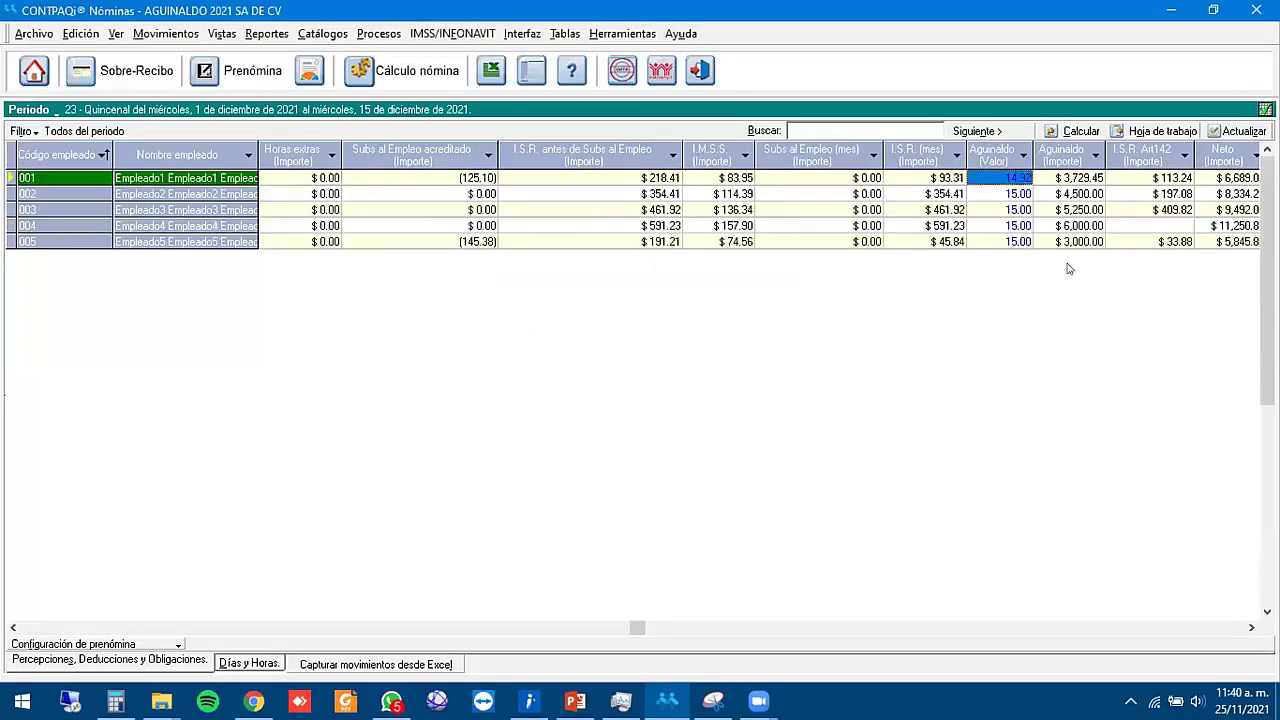
click(1001, 193)
click(997, 210)
click(993, 193)
click(986, 208)
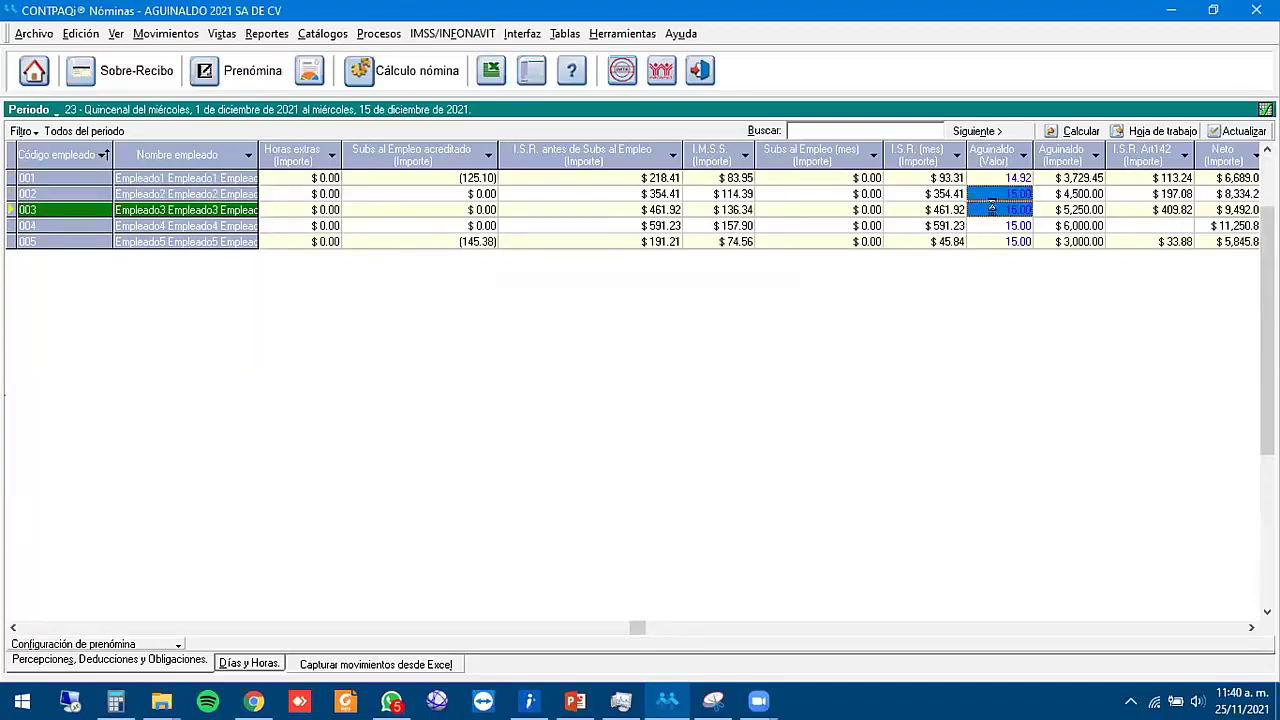
click(985, 198)
click(983, 213)
click(983, 197)
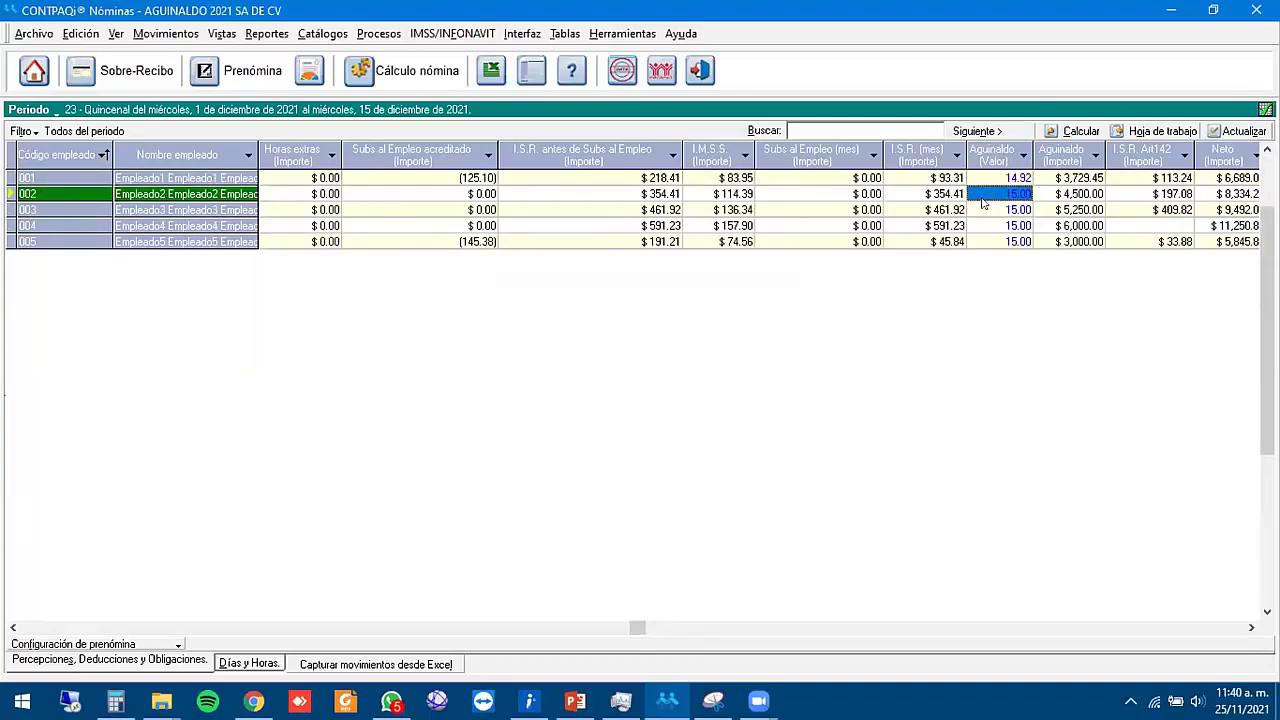
- Open employee 004's record in the employee catalog and inspect its Pagos y extras and Cálculos settings
click(180, 226)
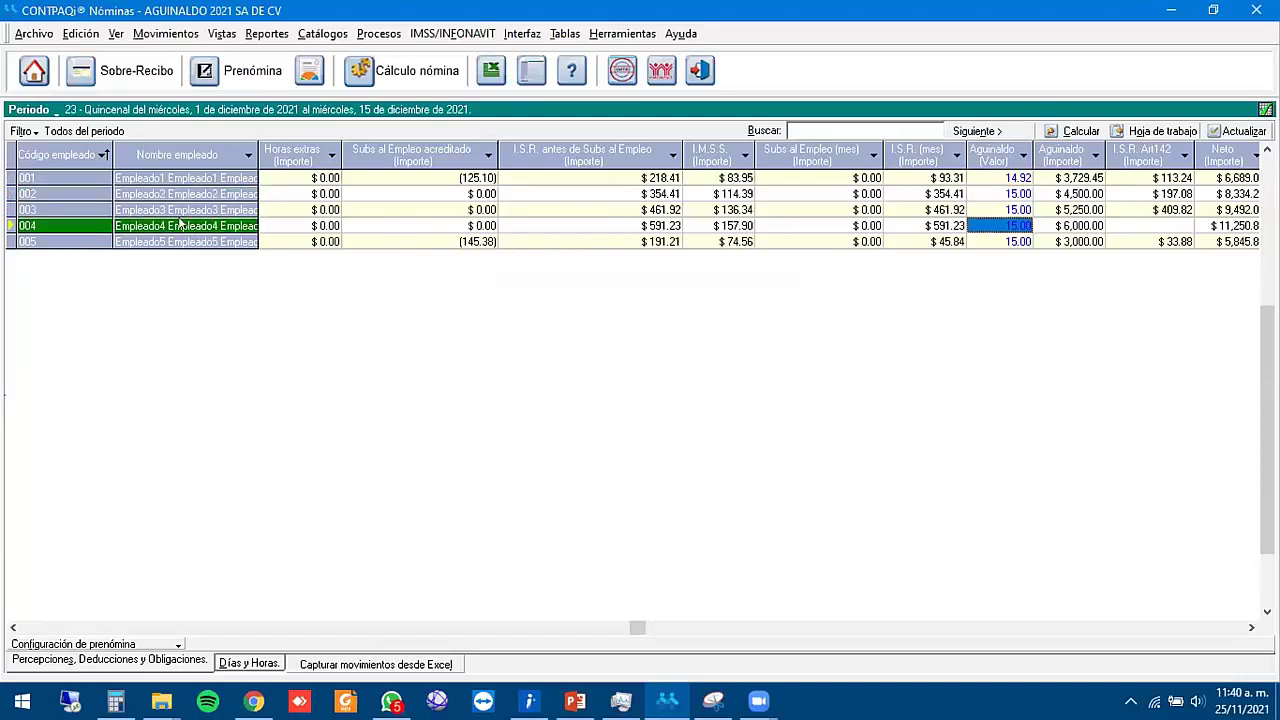
right_click(182, 222)
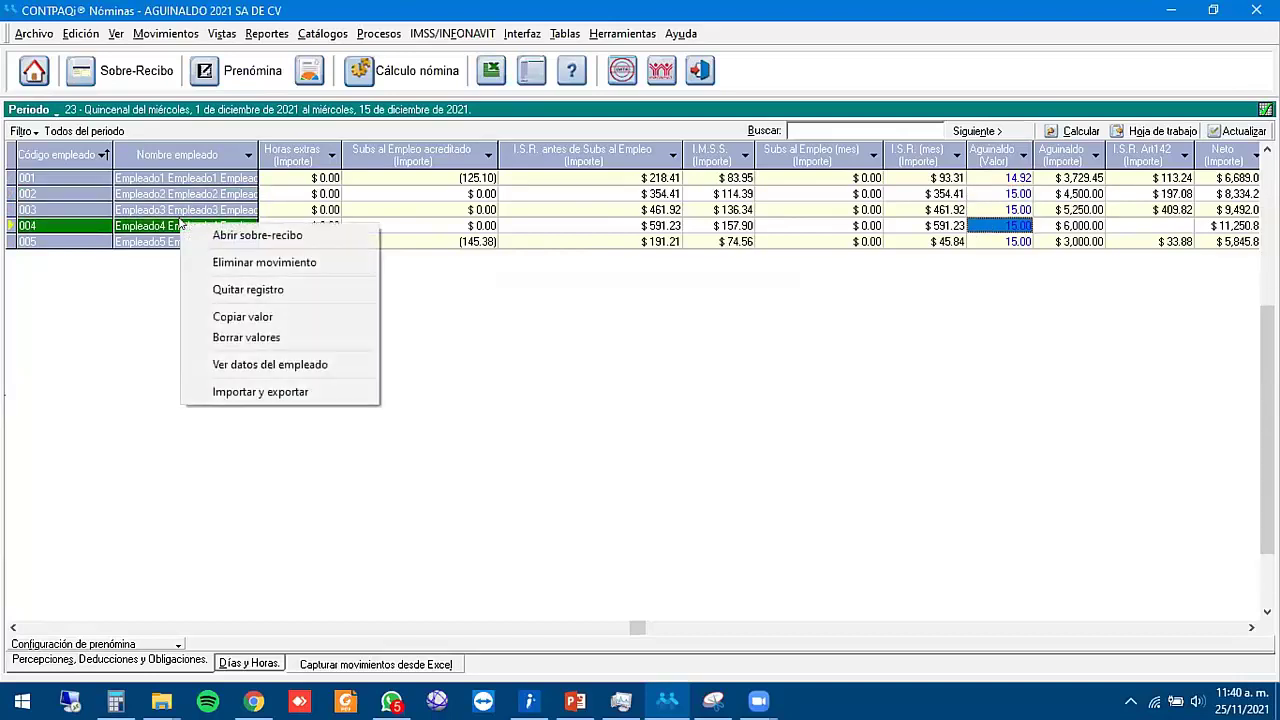
click(280, 366)
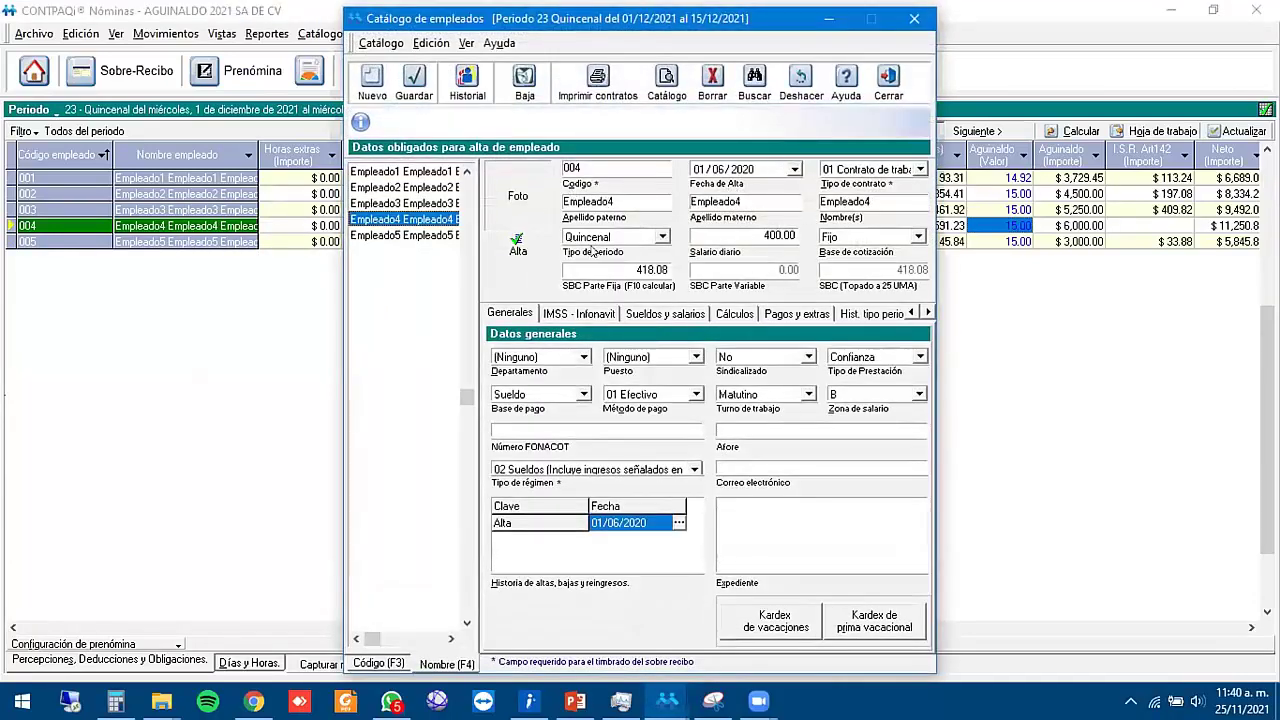
click(803, 312)
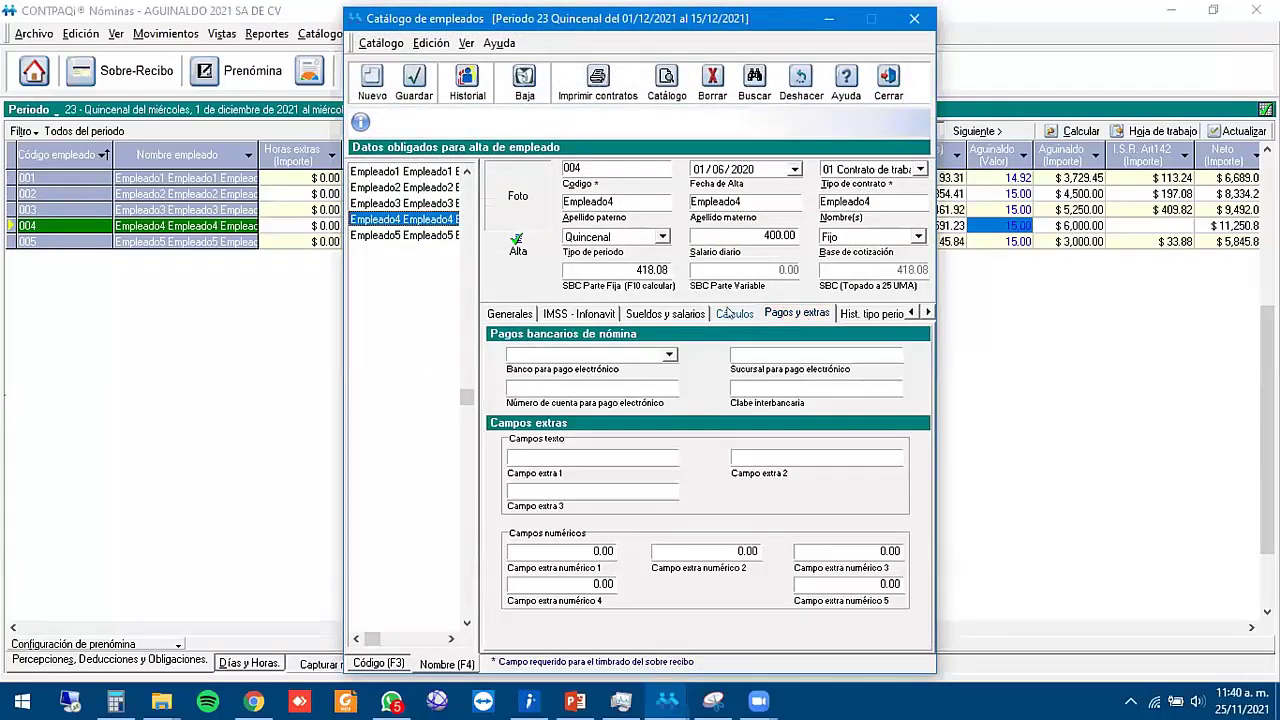
click(730, 313)
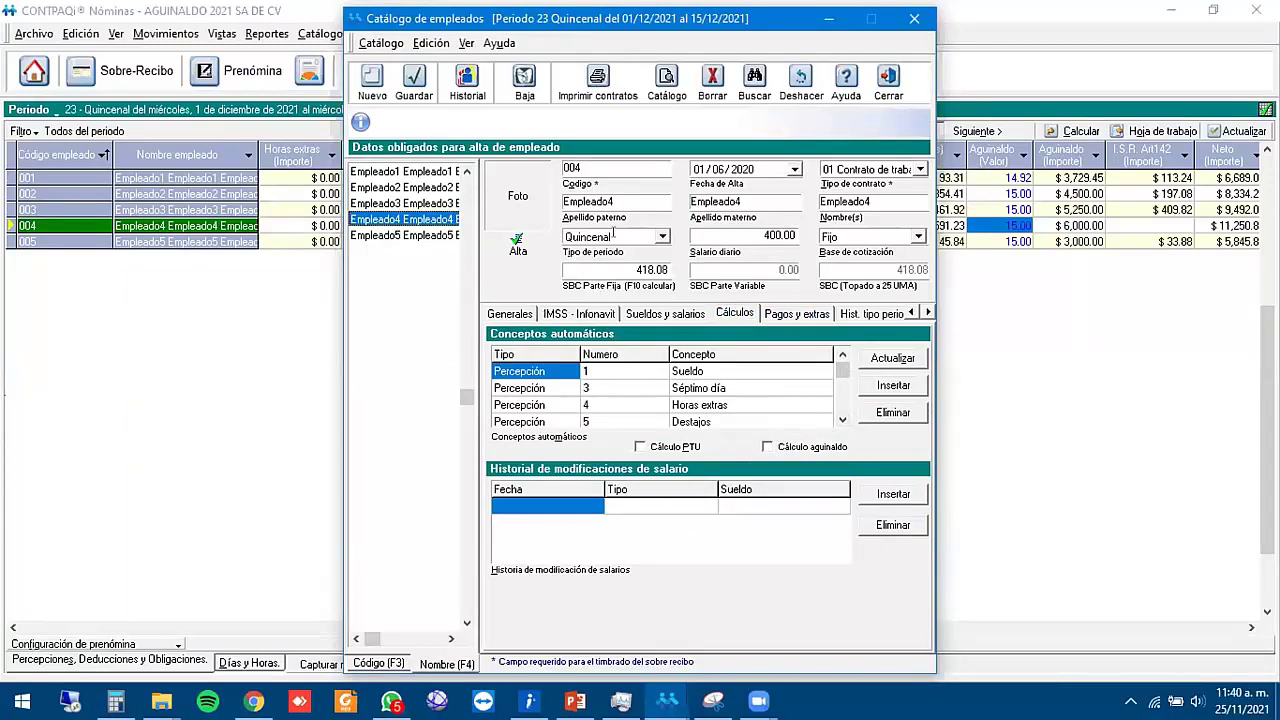
click(783, 448)
click(785, 448)
click(978, 97)
click(638, 413)
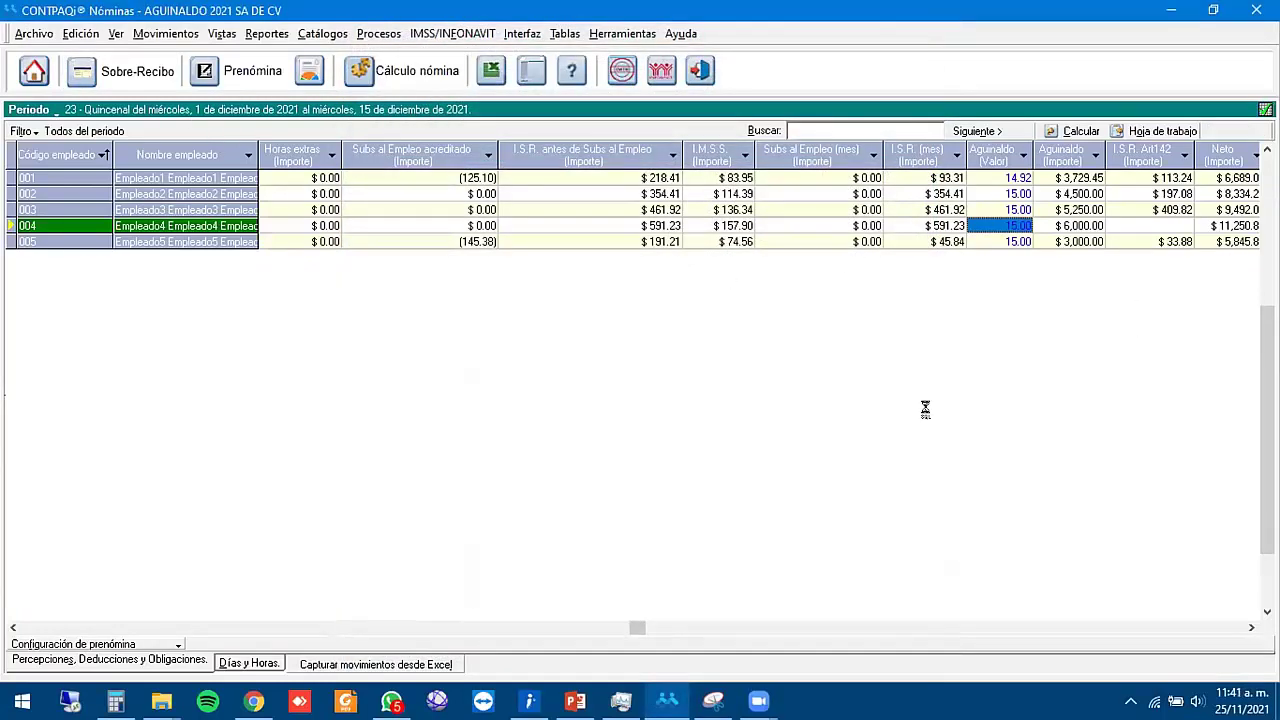
- View the taxable and exempt breakdown of the Aguinaldo perception in employee 004's sobre-recibo, then close it unchanged
click(545, 349)
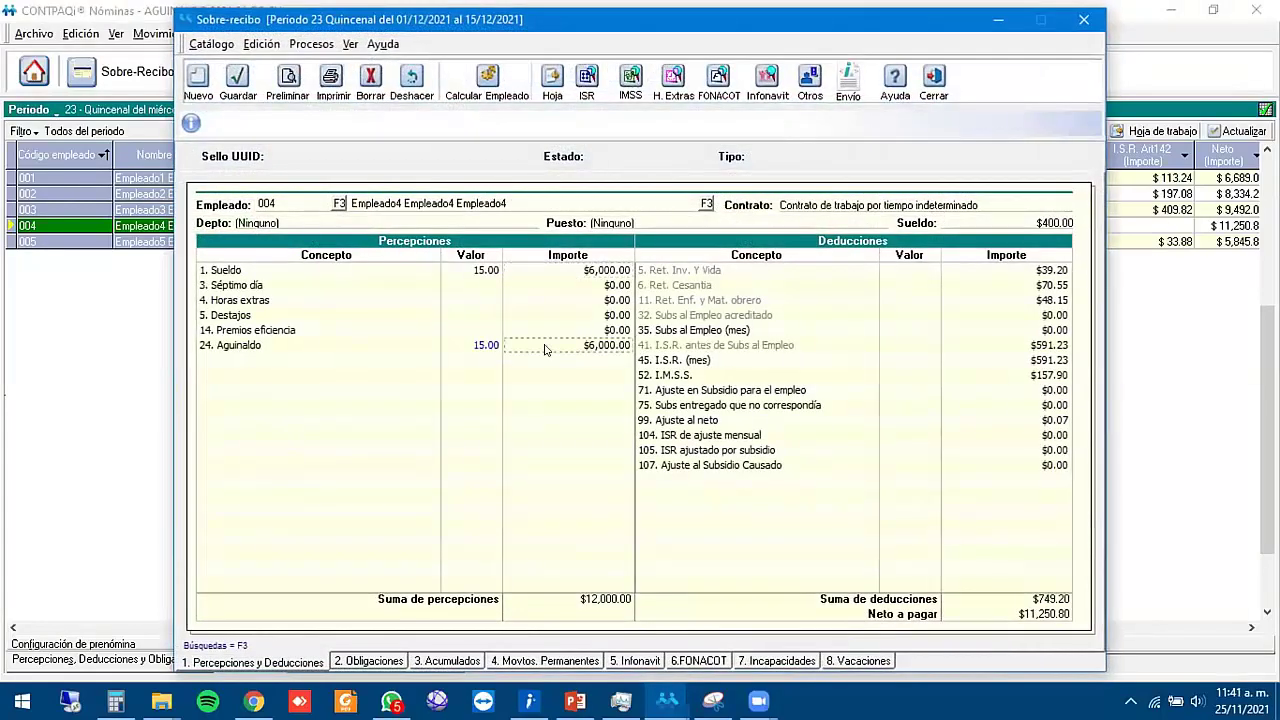
double_click(535, 349)
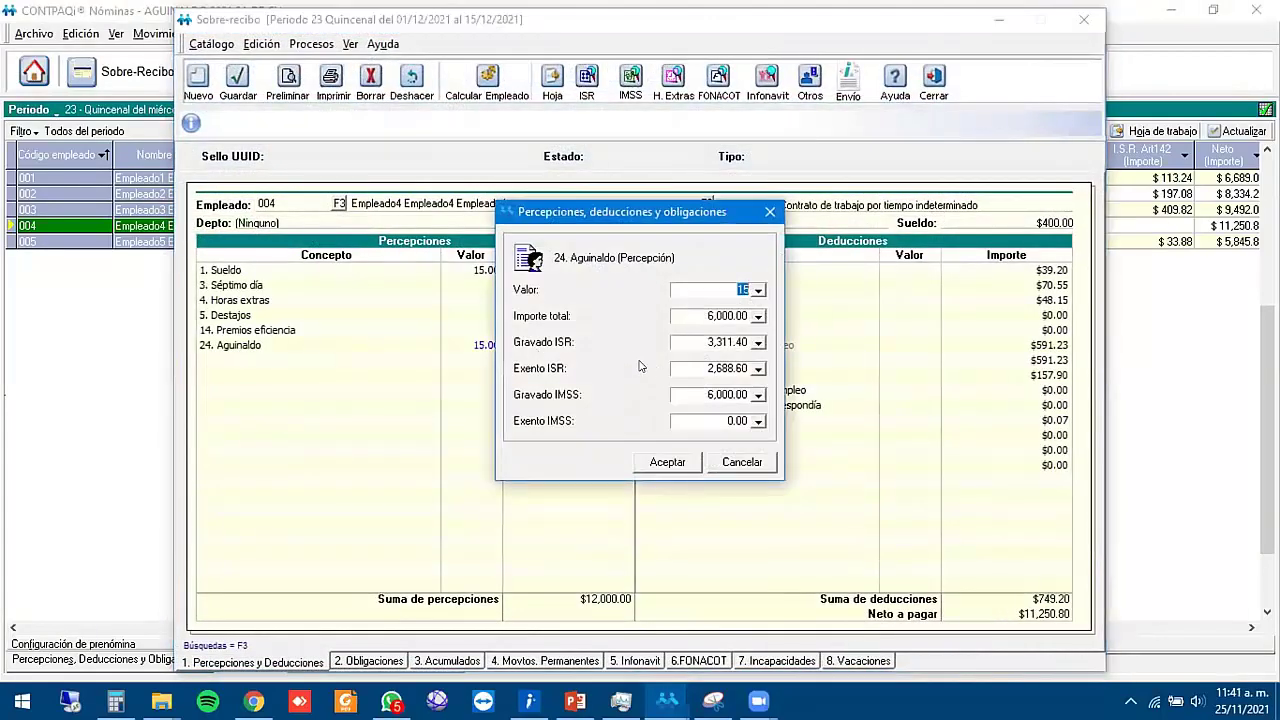
click(742, 462)
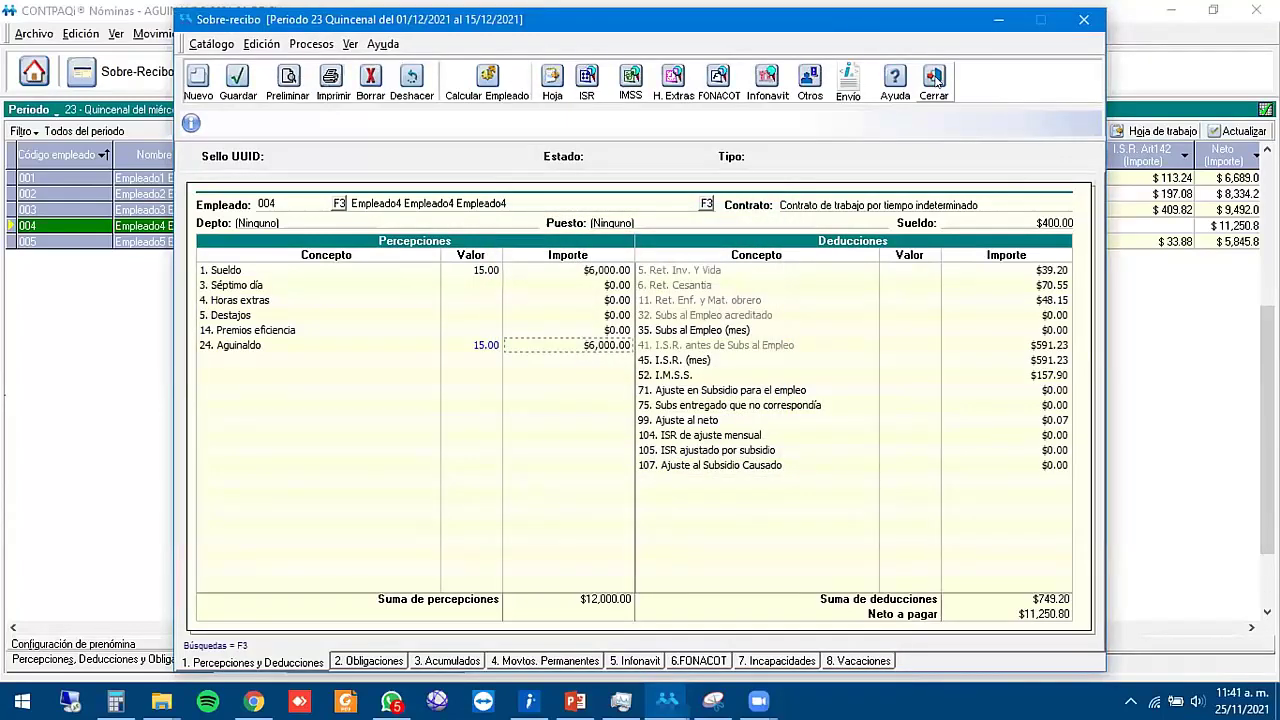
click(935, 80)
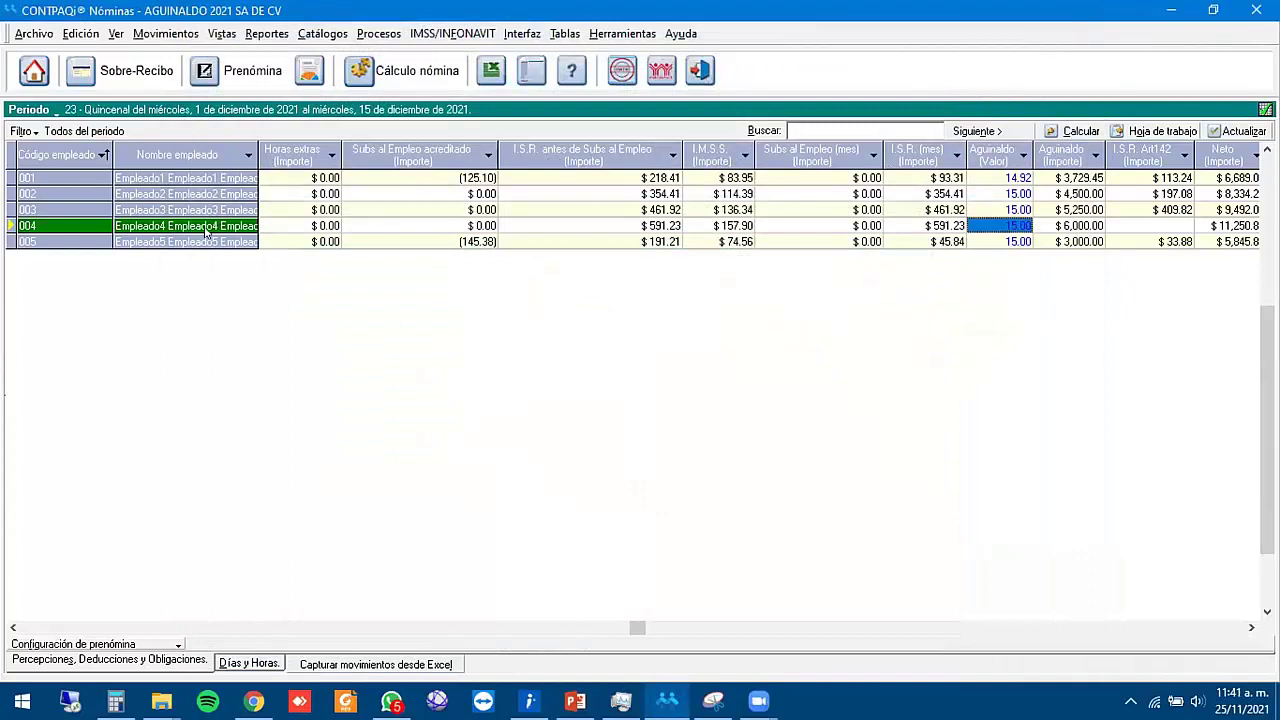
- Enable Cálculo aguinaldo and Cálculo PTU in employee 004's calculation settings and save the record
right_click(205, 230)
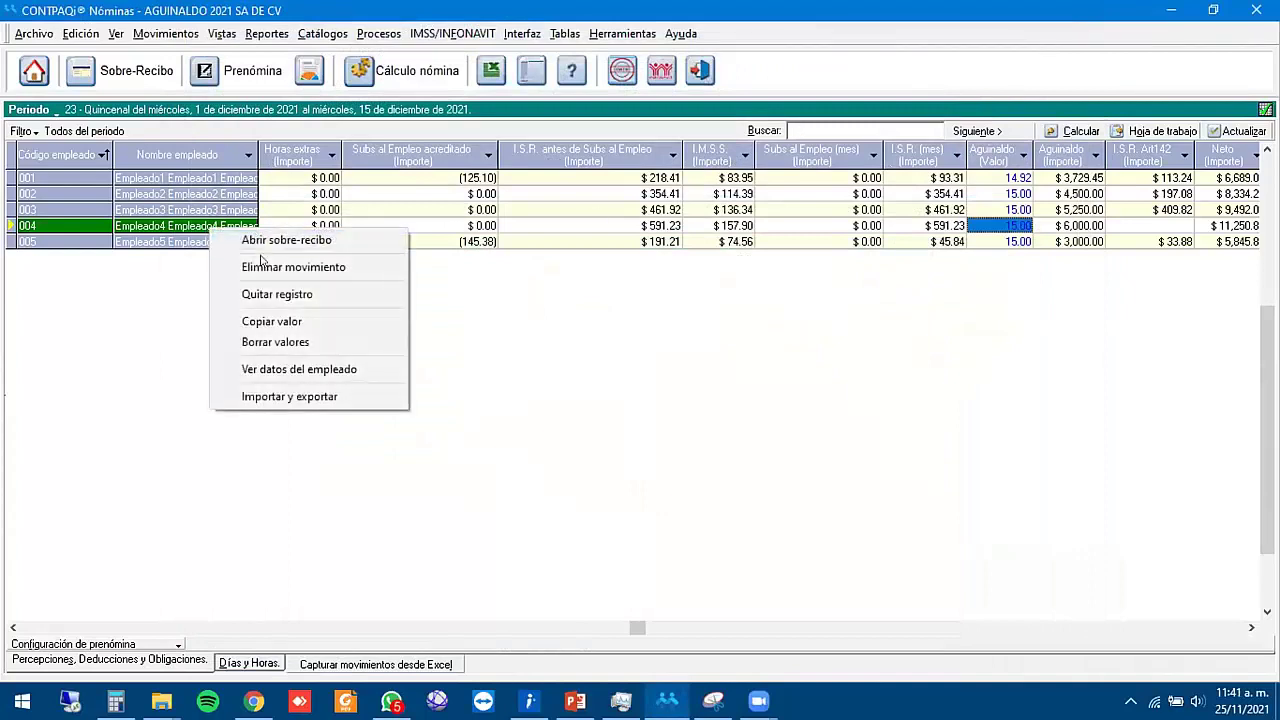
click(316, 369)
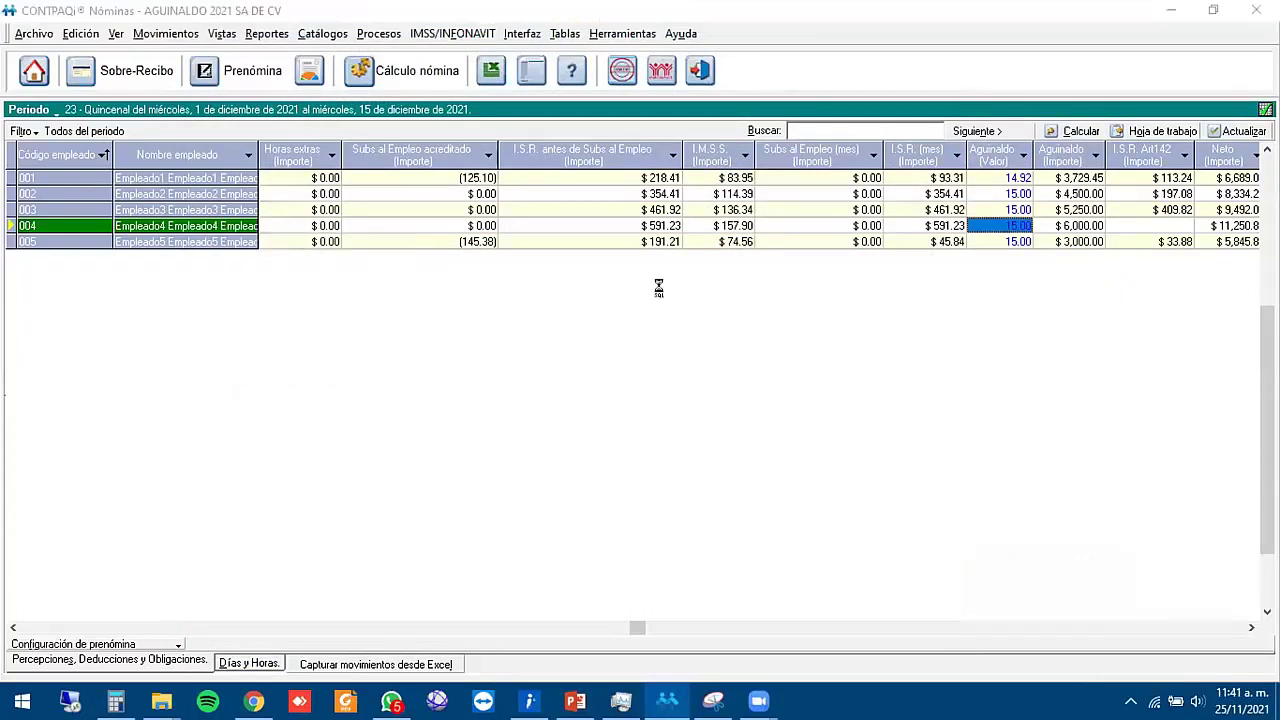
click(734, 314)
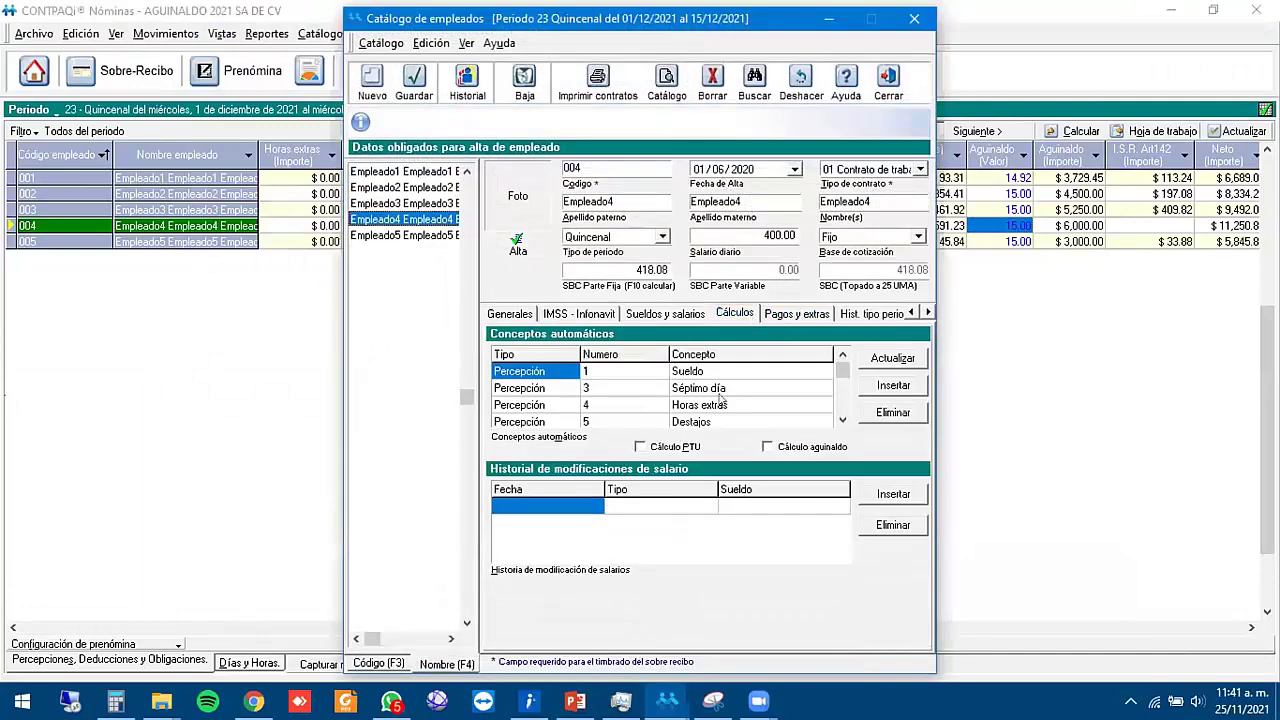
click(771, 448)
click(641, 448)
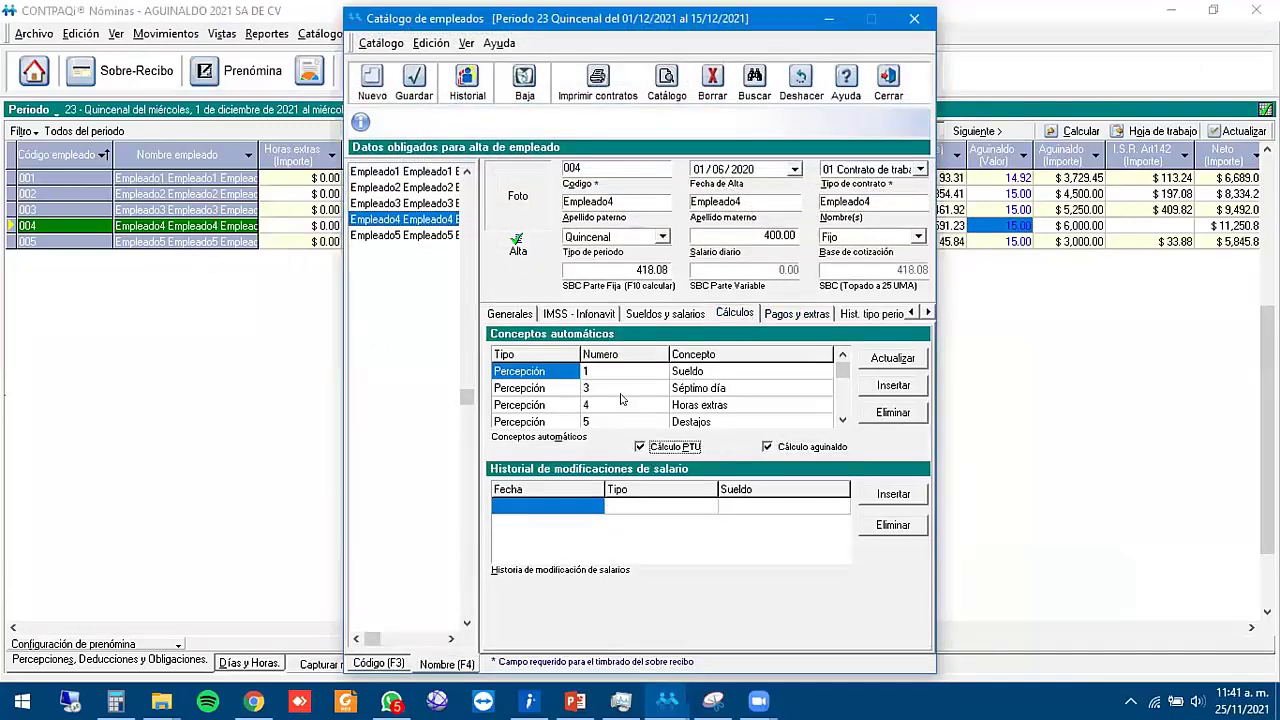
click(414, 84)
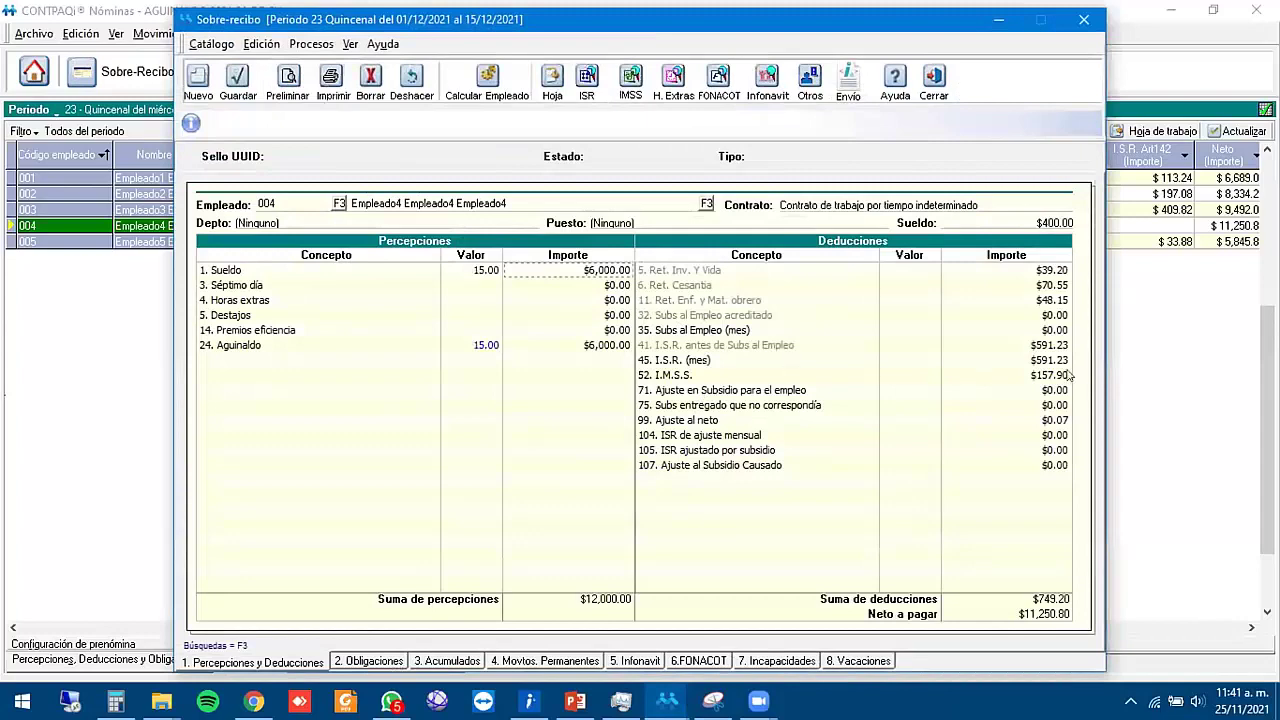
- Review the Aguinaldo detail and the deductions in employee 004's sobre-recibo and close it
double_click(590, 346)
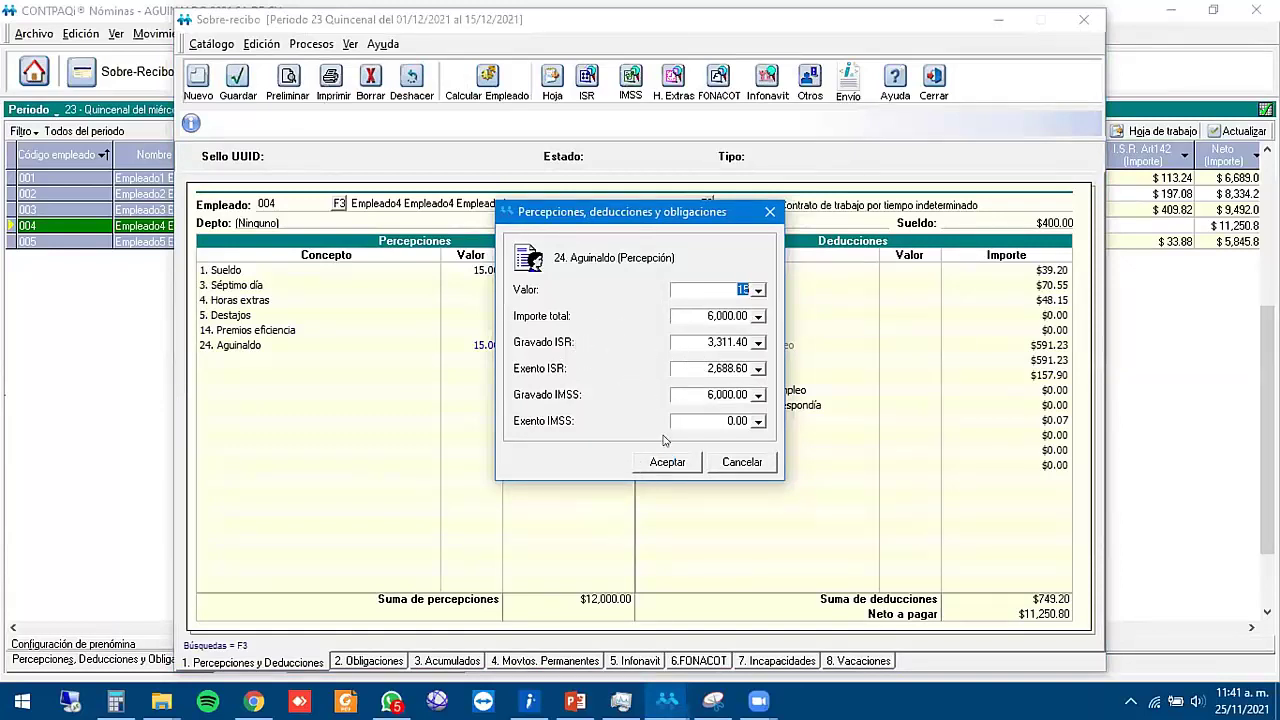
click(666, 460)
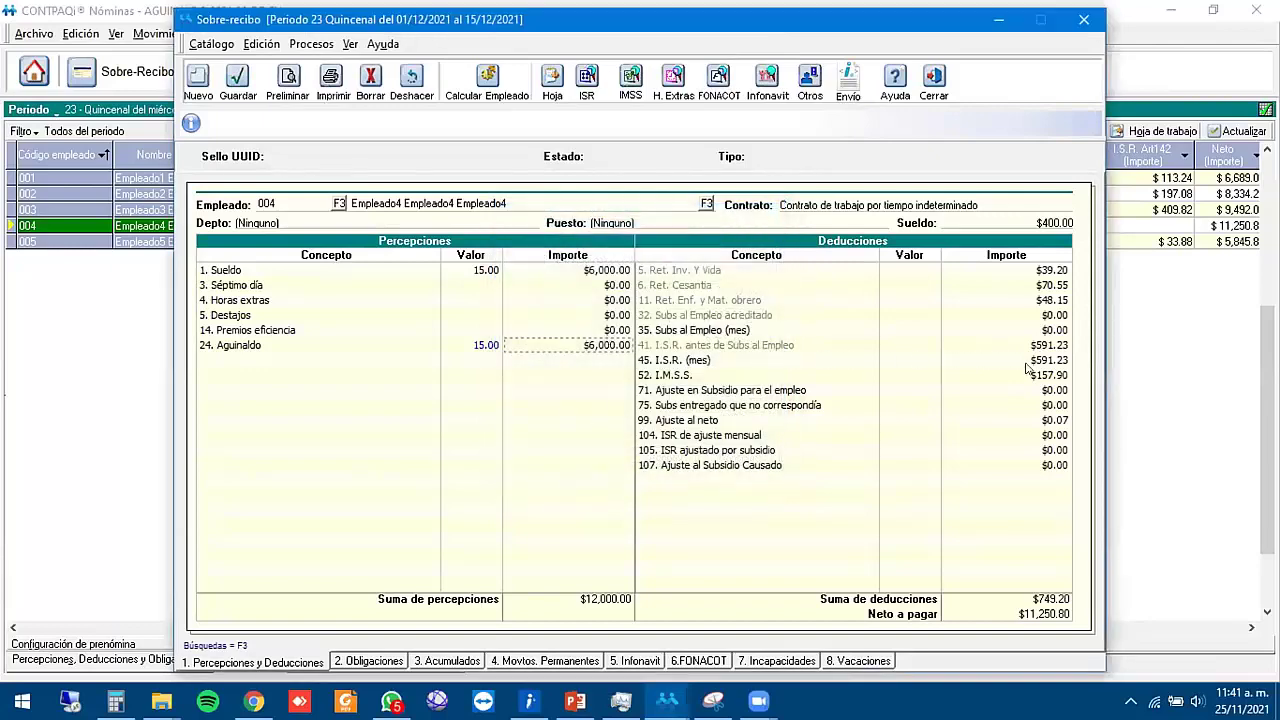
click(1025, 392)
click(1026, 378)
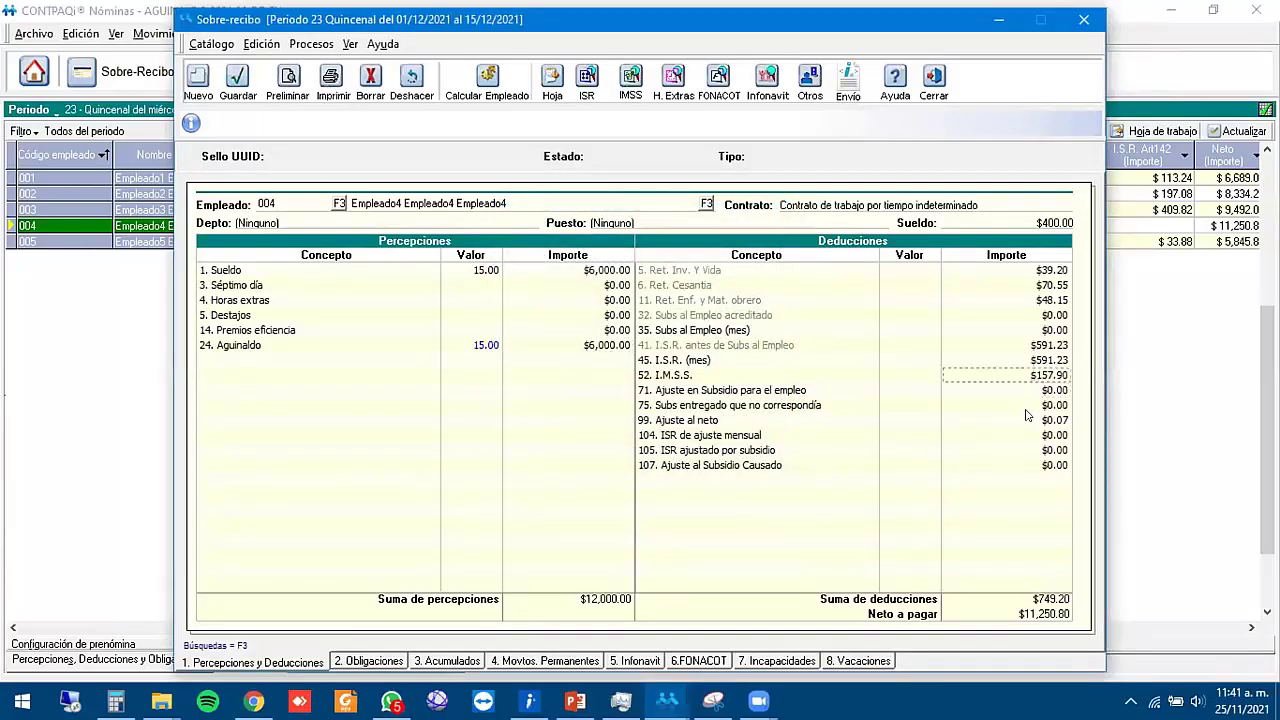
click(935, 80)
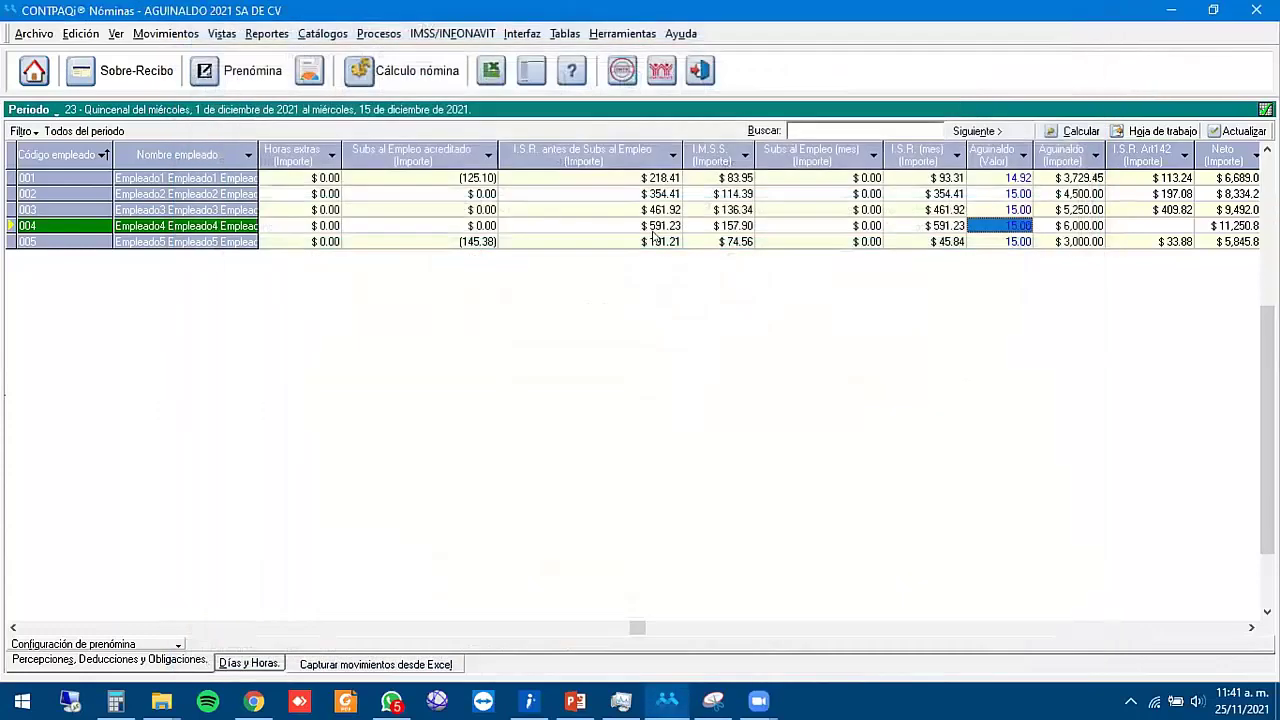
- Rerun the aguinaldo calculation with Aplicar Artículo 142, deducting Faltas injustificadas from the days worked, and close the results
click(379, 33)
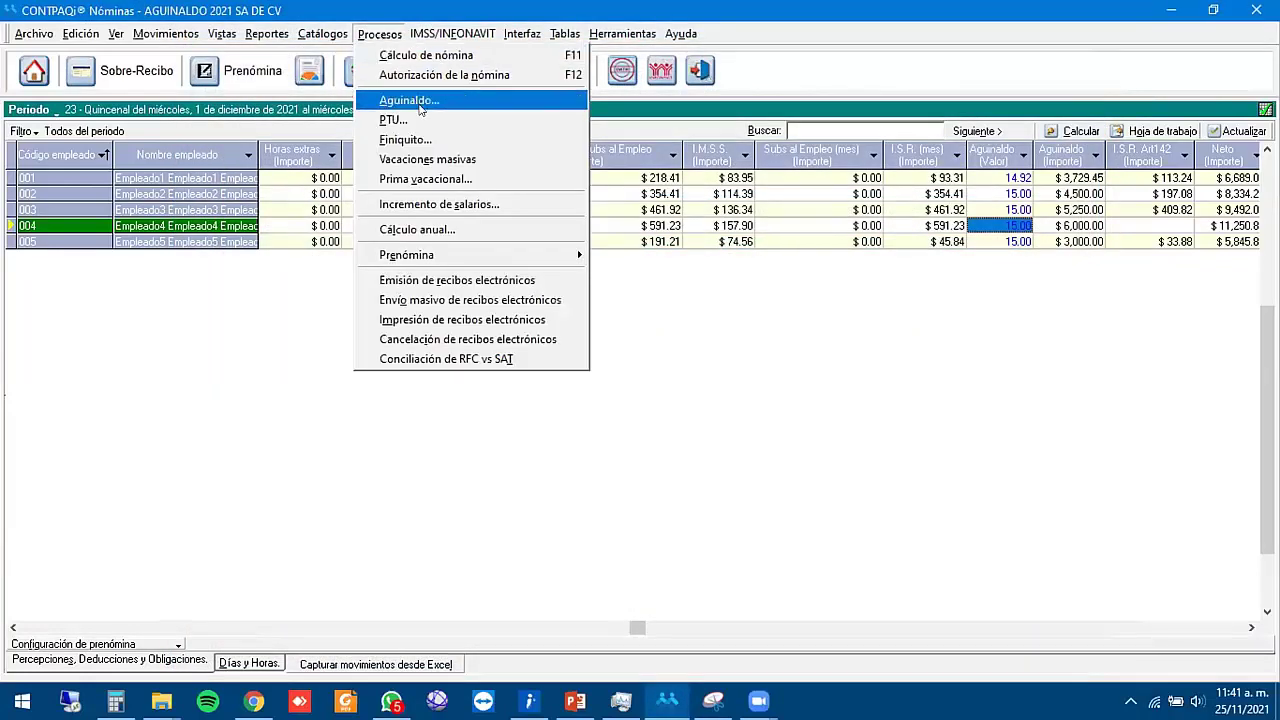
click(430, 99)
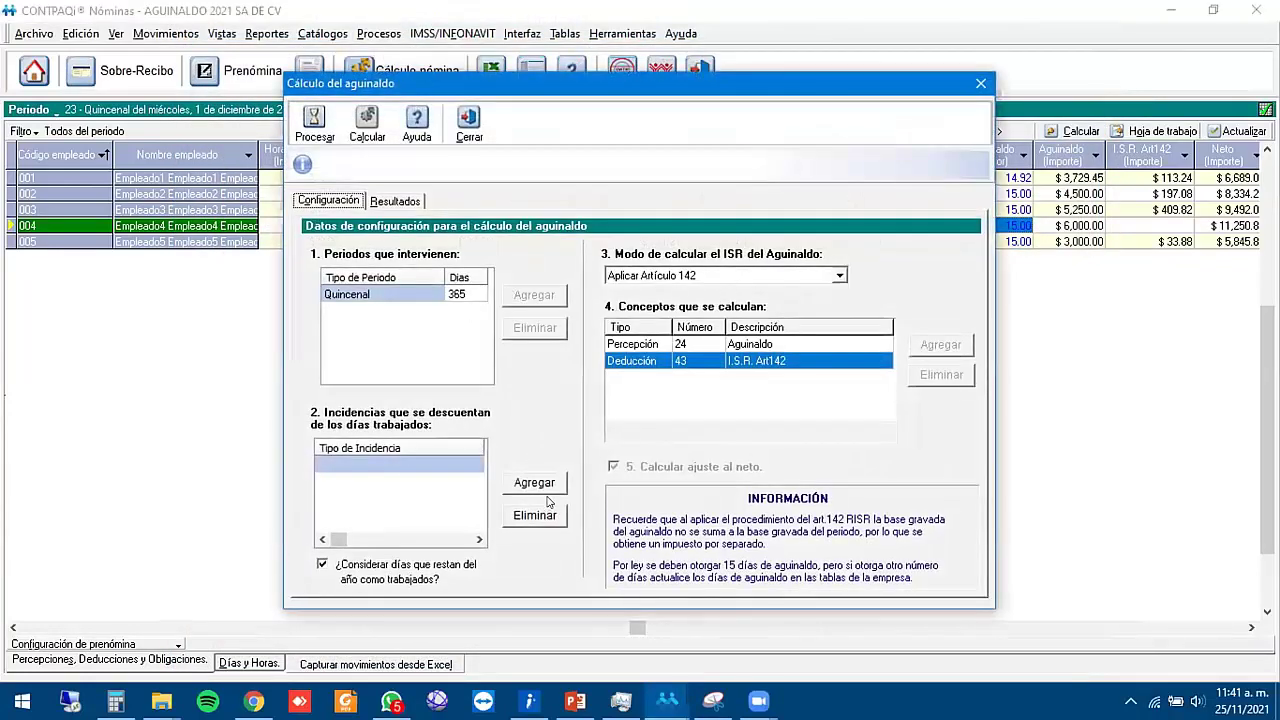
click(534, 483)
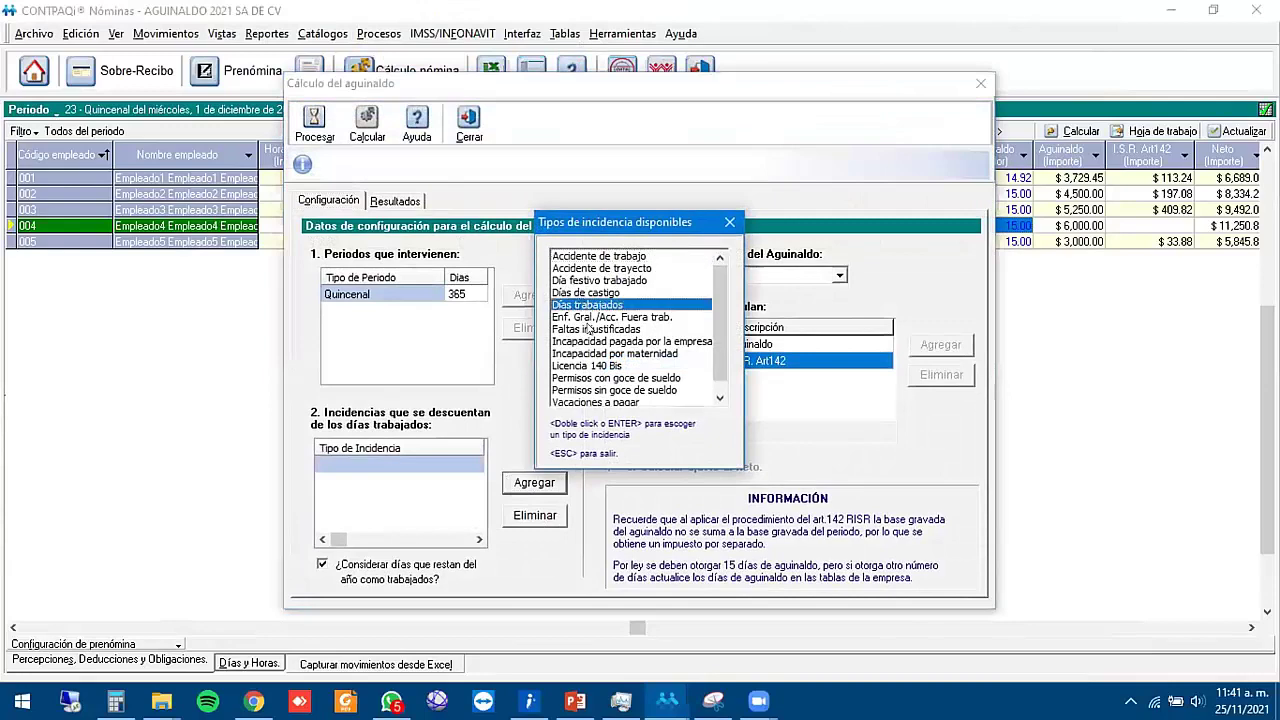
double_click(590, 329)
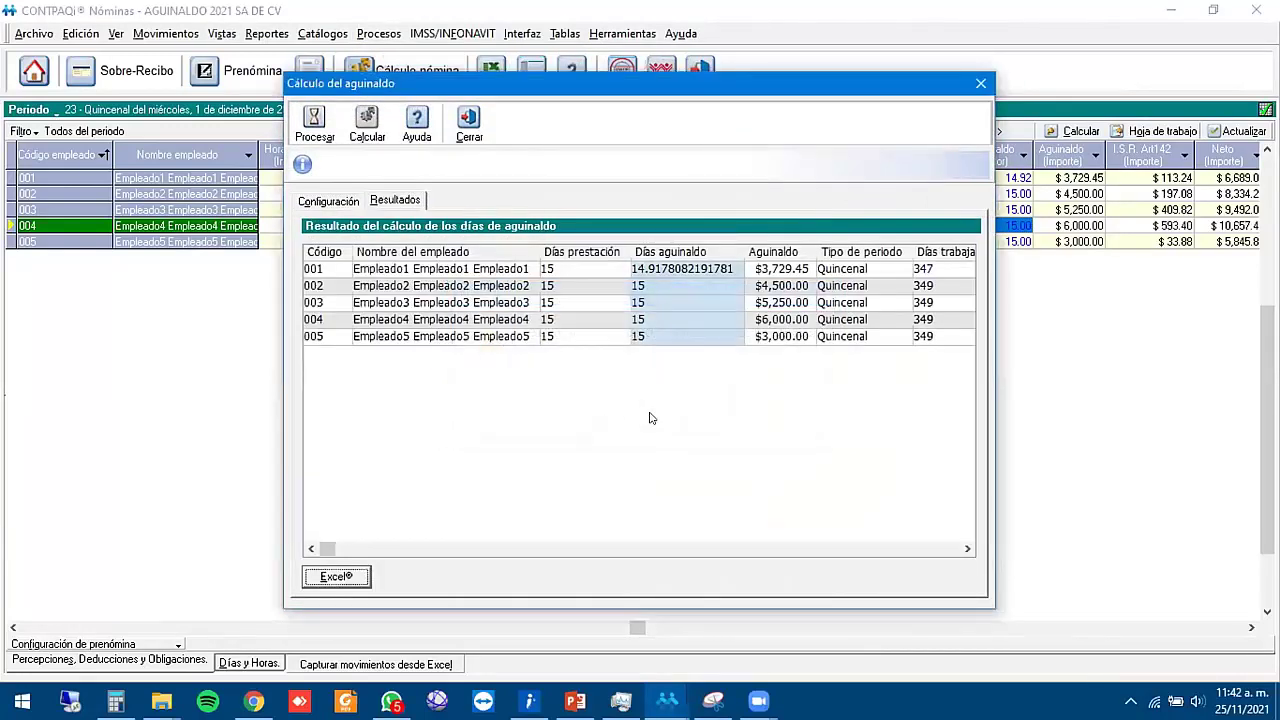
click(469, 125)
- Check employee 004's recalculated I.S.R. Art142 amount in the prenómina
click(1087, 240)
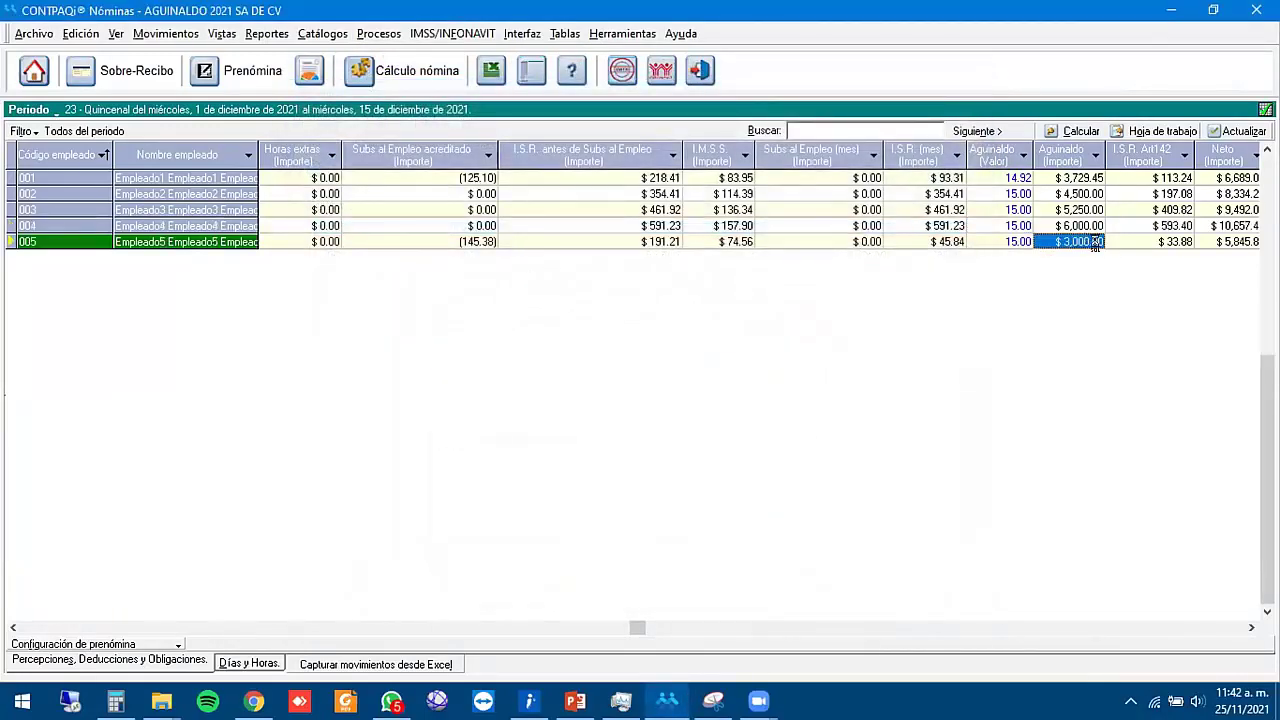
key(Up)
key(Right)
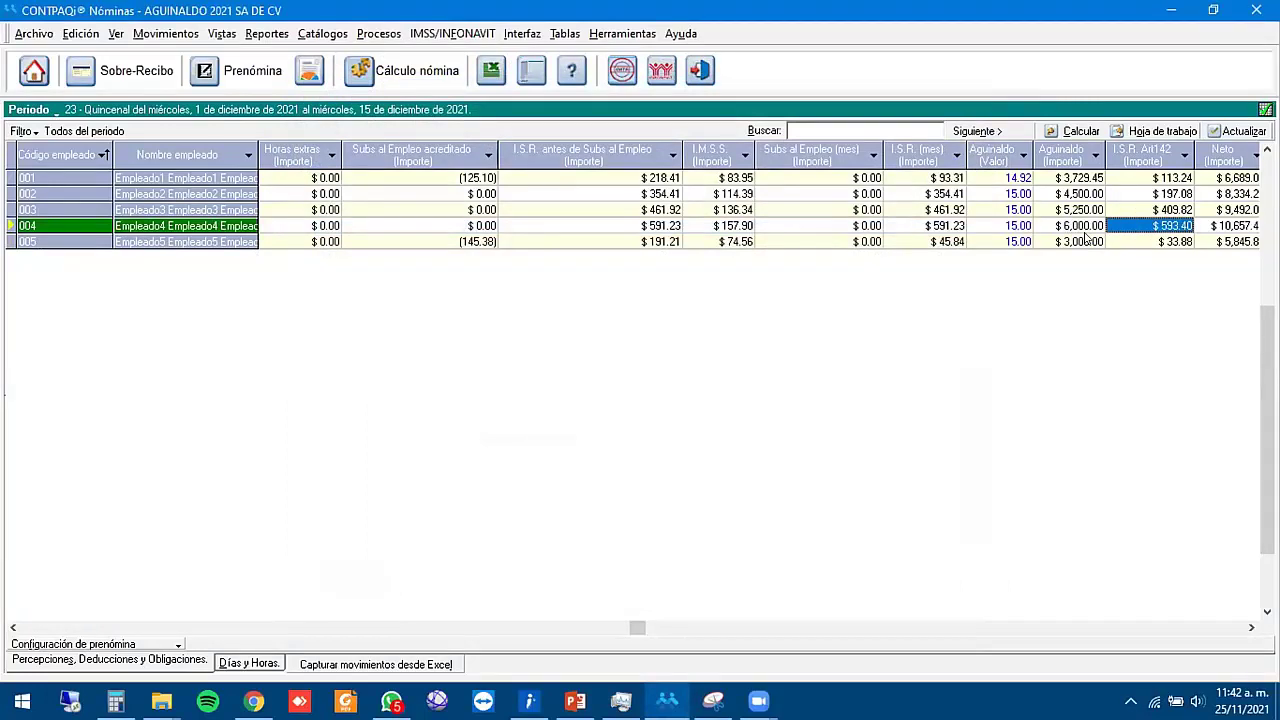
- Look up the installed version of CONTPAQi Nóminas in its program information and close it
click(681, 33)
click(737, 125)
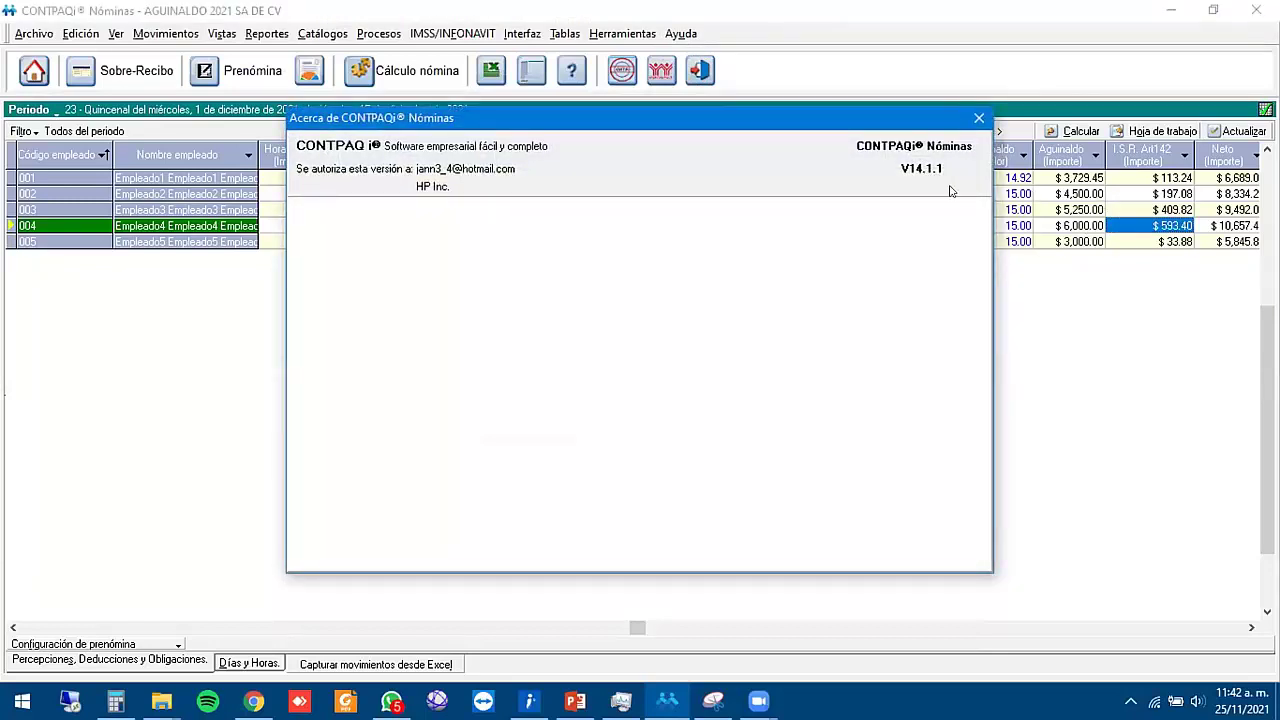
click(978, 117)
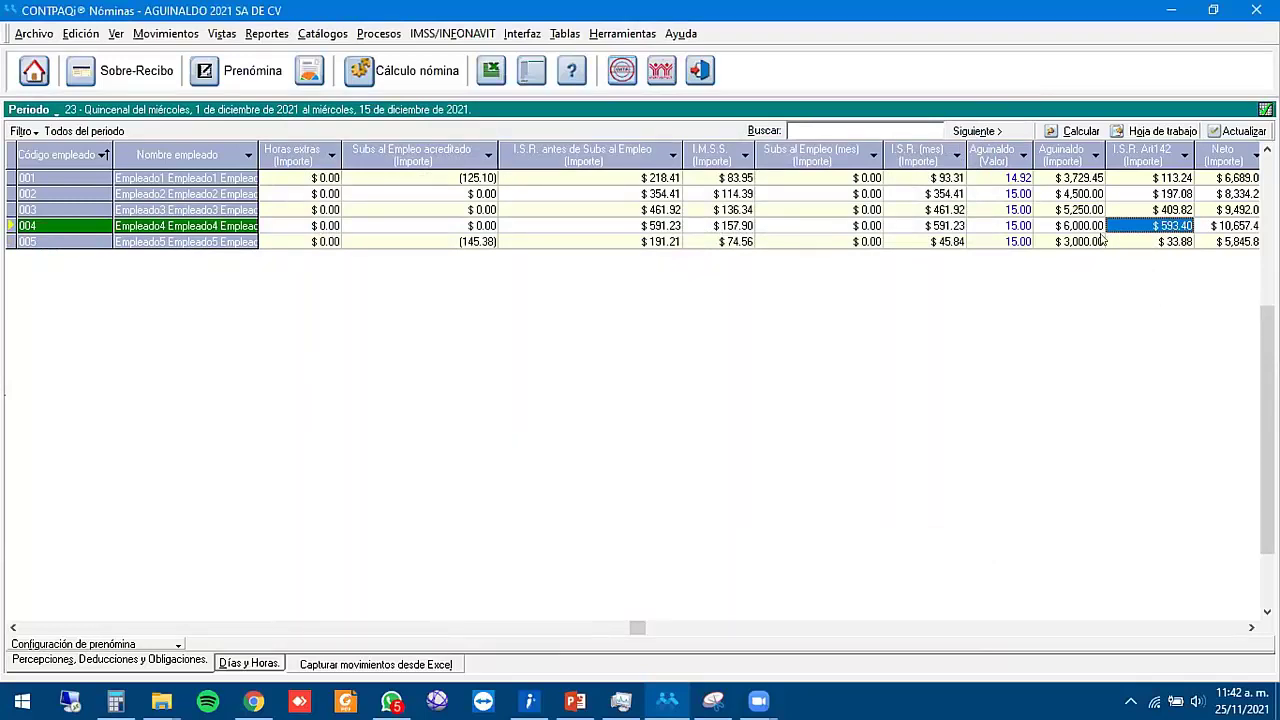
- Review the Aguinaldo Valor, Aguinaldo Importe and I.S.R. Art142 columns across employees 001 to 005
click(1068, 228)
click(1062, 242)
click(1017, 179)
drag(1010, 194, 1007, 217)
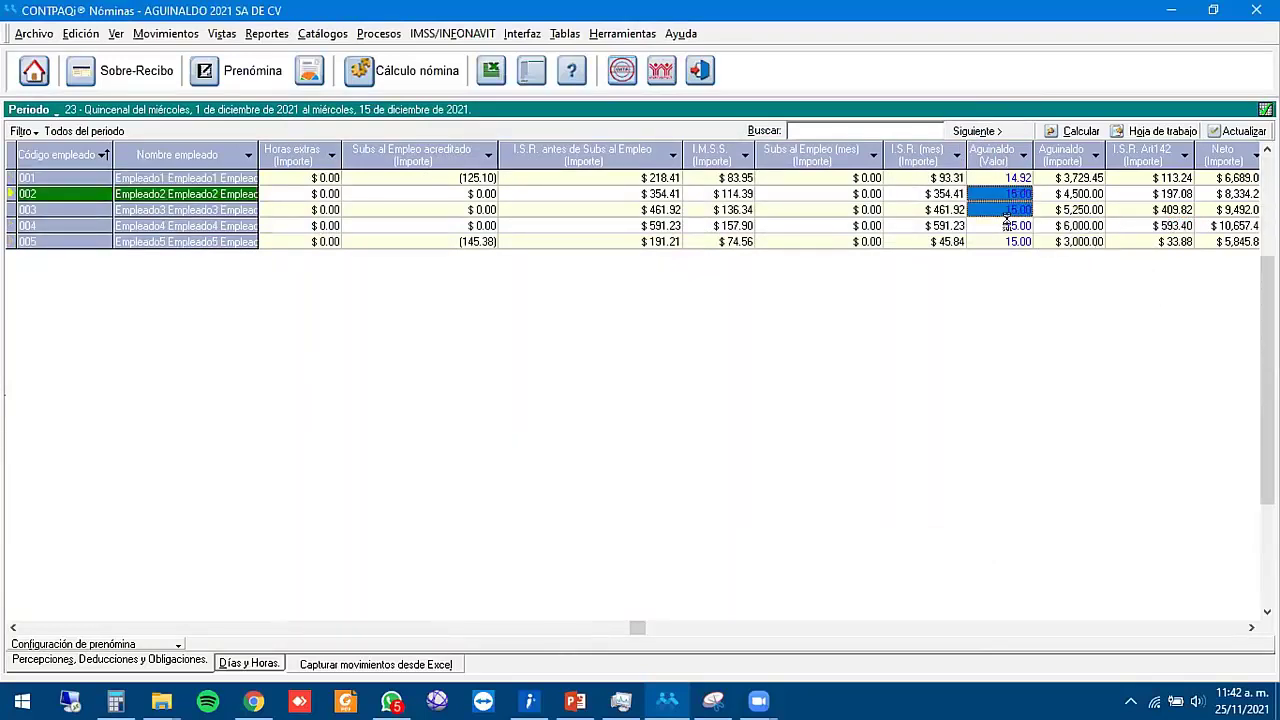
click(1007, 227)
click(1003, 243)
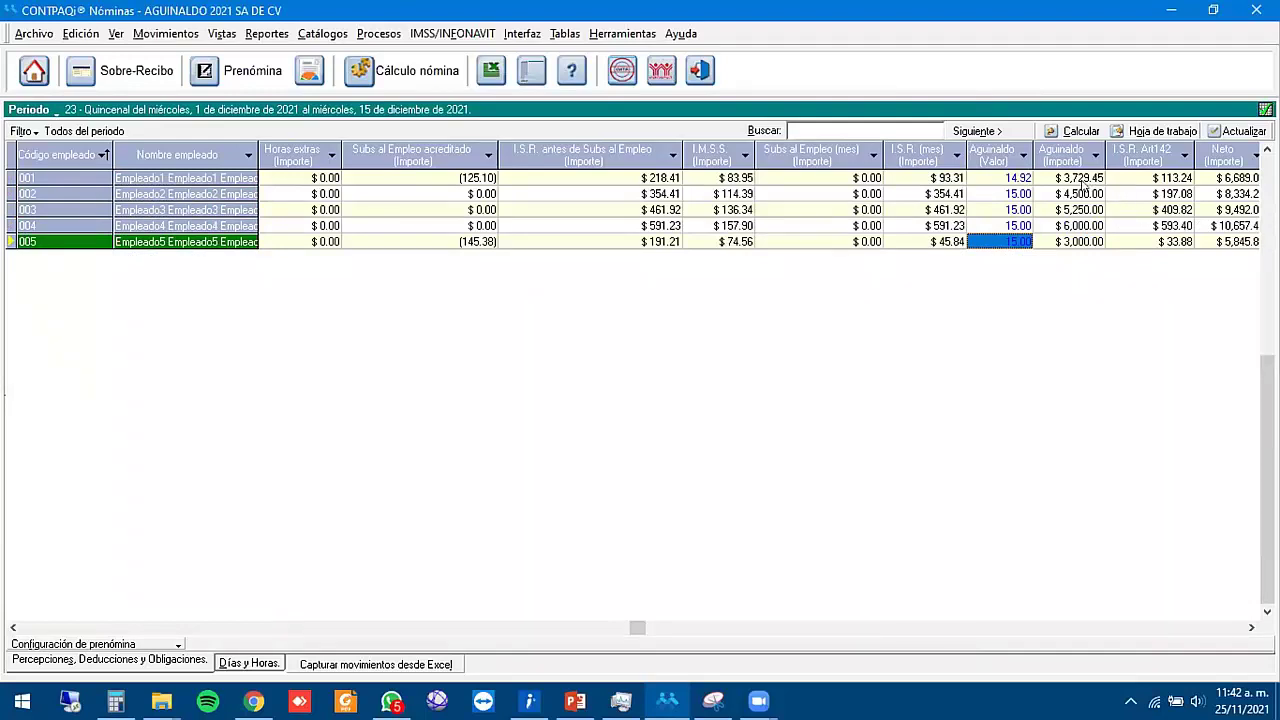
click(1083, 180)
click(1082, 210)
click(1084, 242)
click(1158, 194)
click(1156, 210)
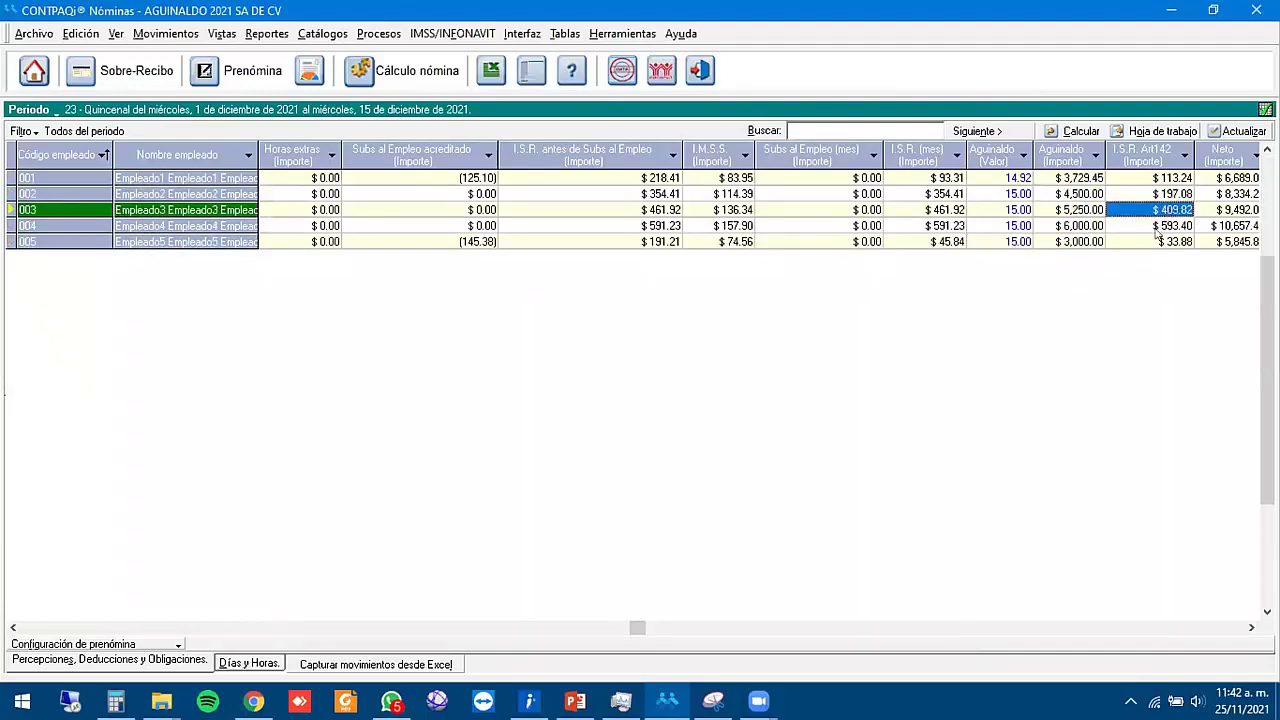
- Review the Gravado ISR and Exento ISR parts of employee 003's Aguinaldo and the I.S.R. Art142 deduction in the sobre-recibo
click(1152, 226)
click(1148, 242)
click(1078, 224)
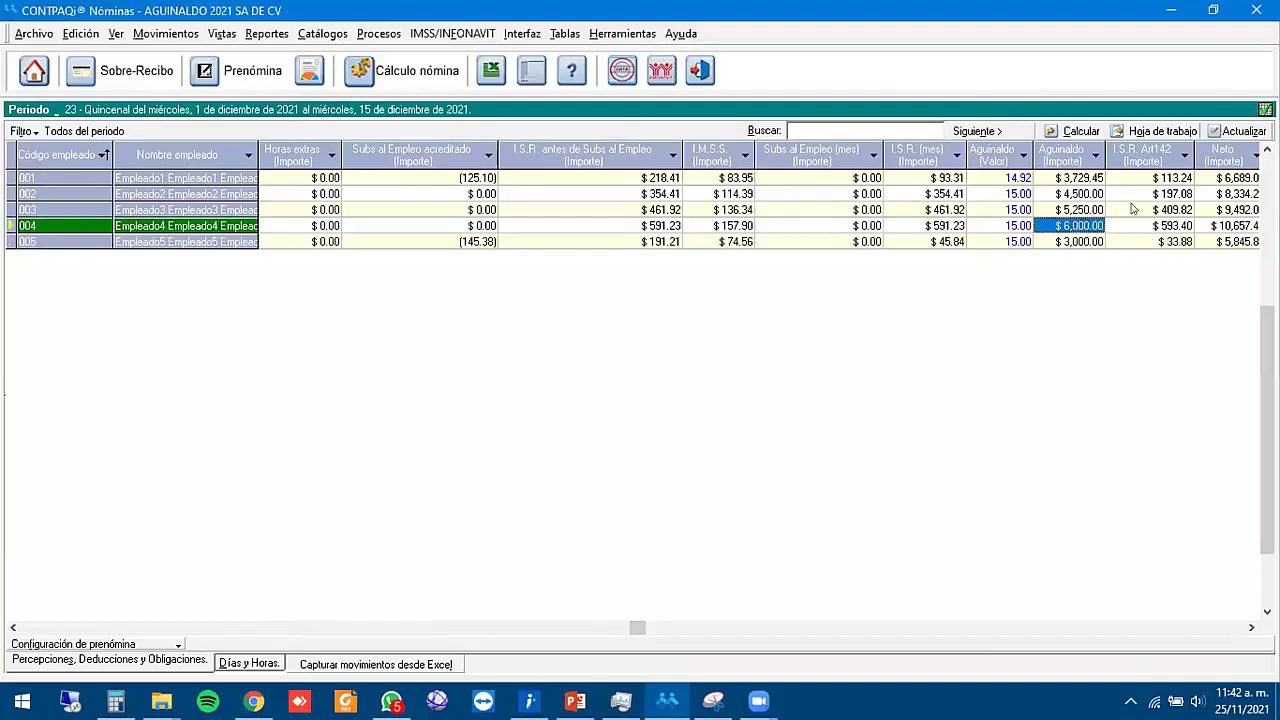
click(1066, 208)
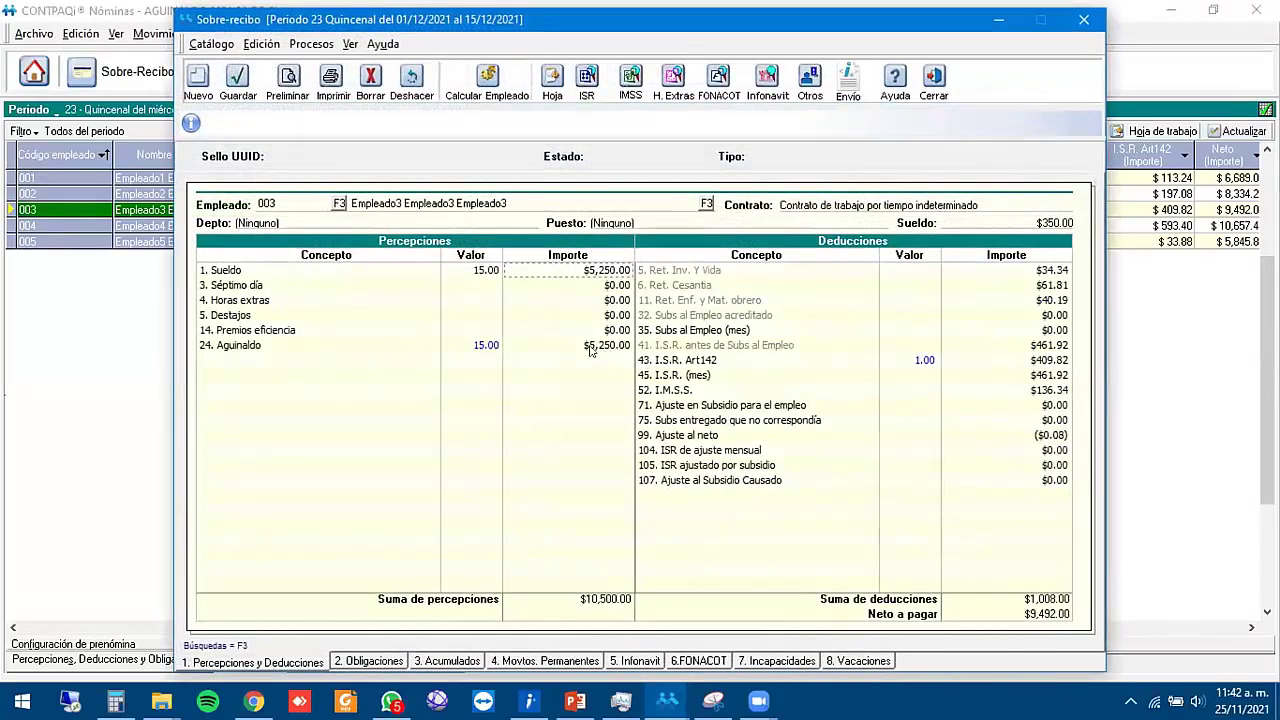
double_click(590, 347)
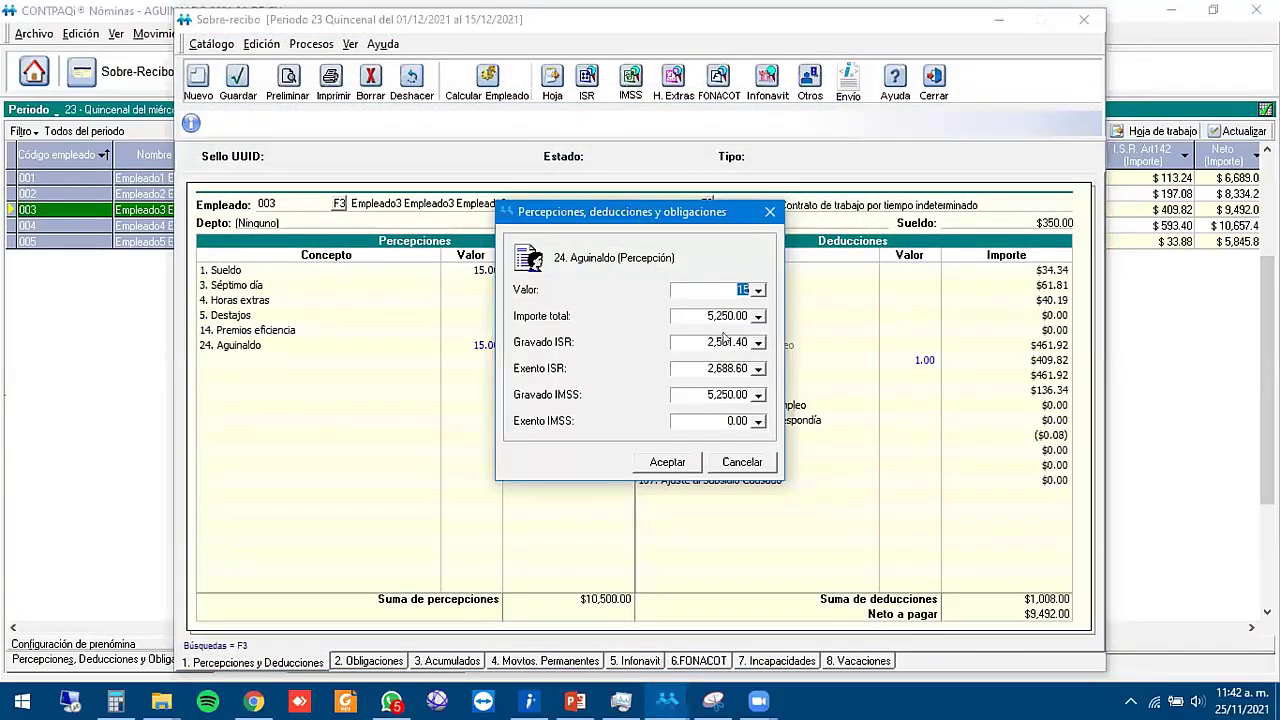
click(717, 341)
key(Tab)
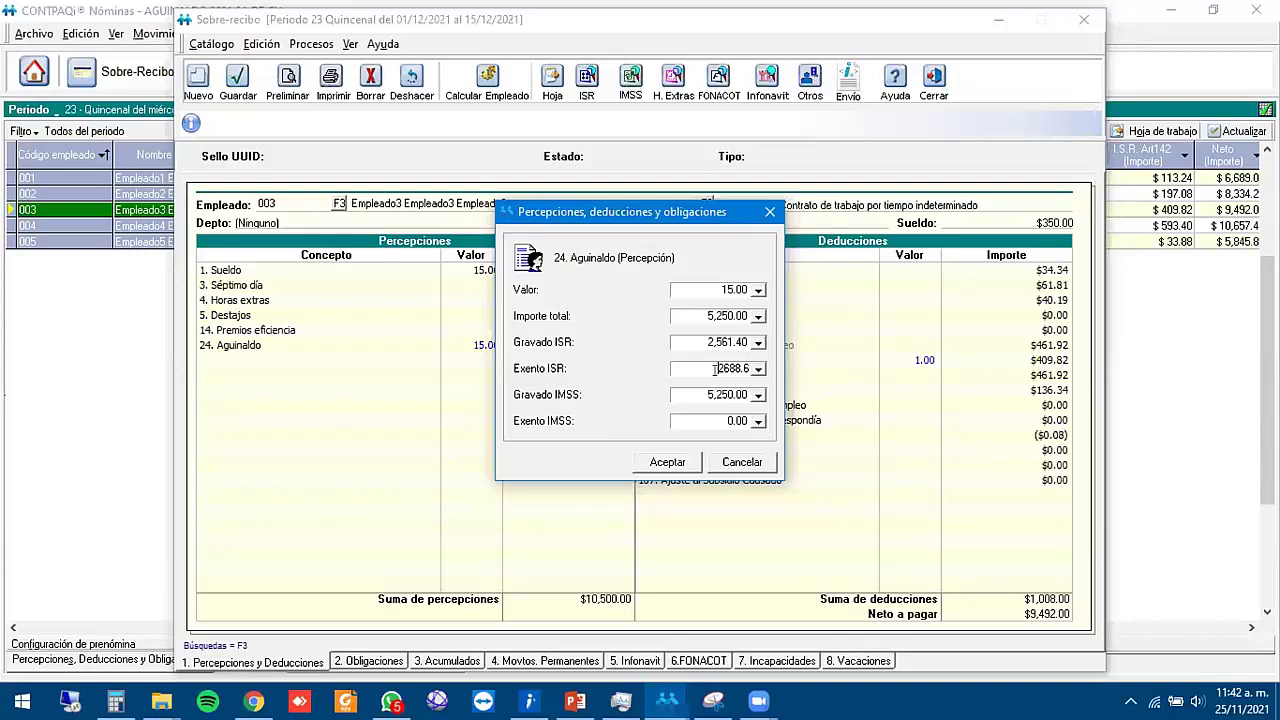
drag(704, 368, 757, 368)
click(724, 340)
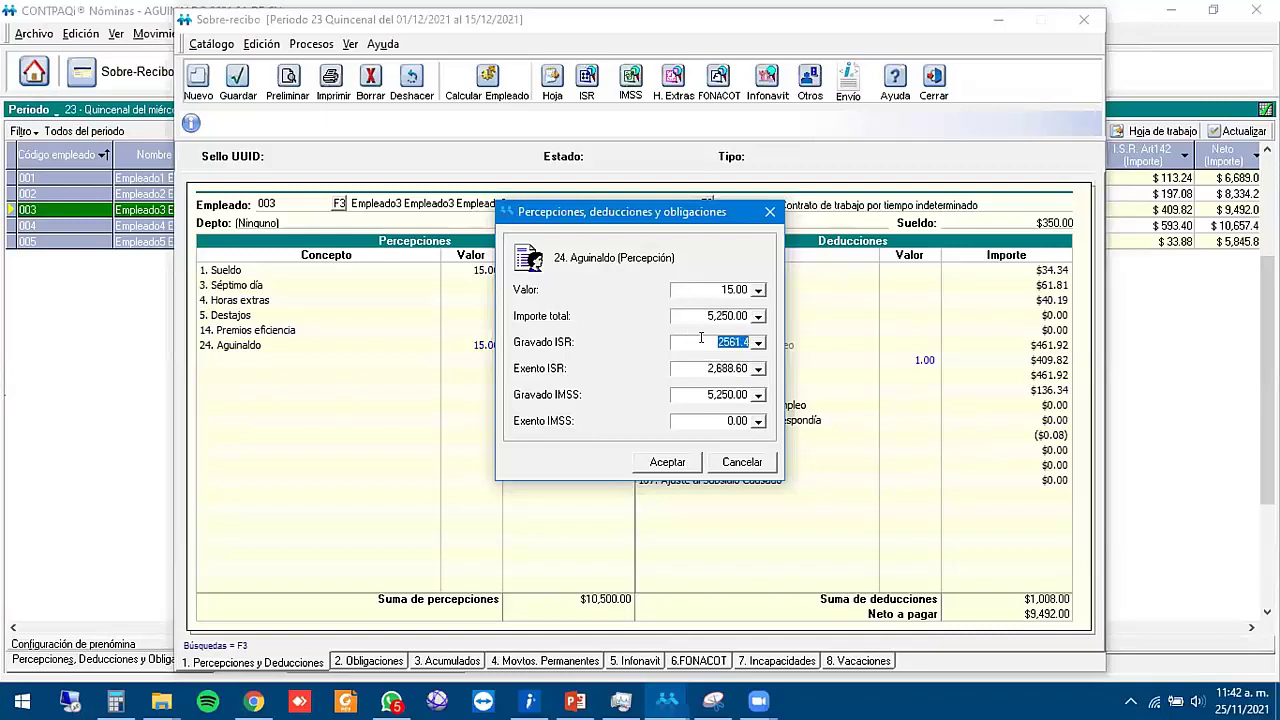
click(661, 467)
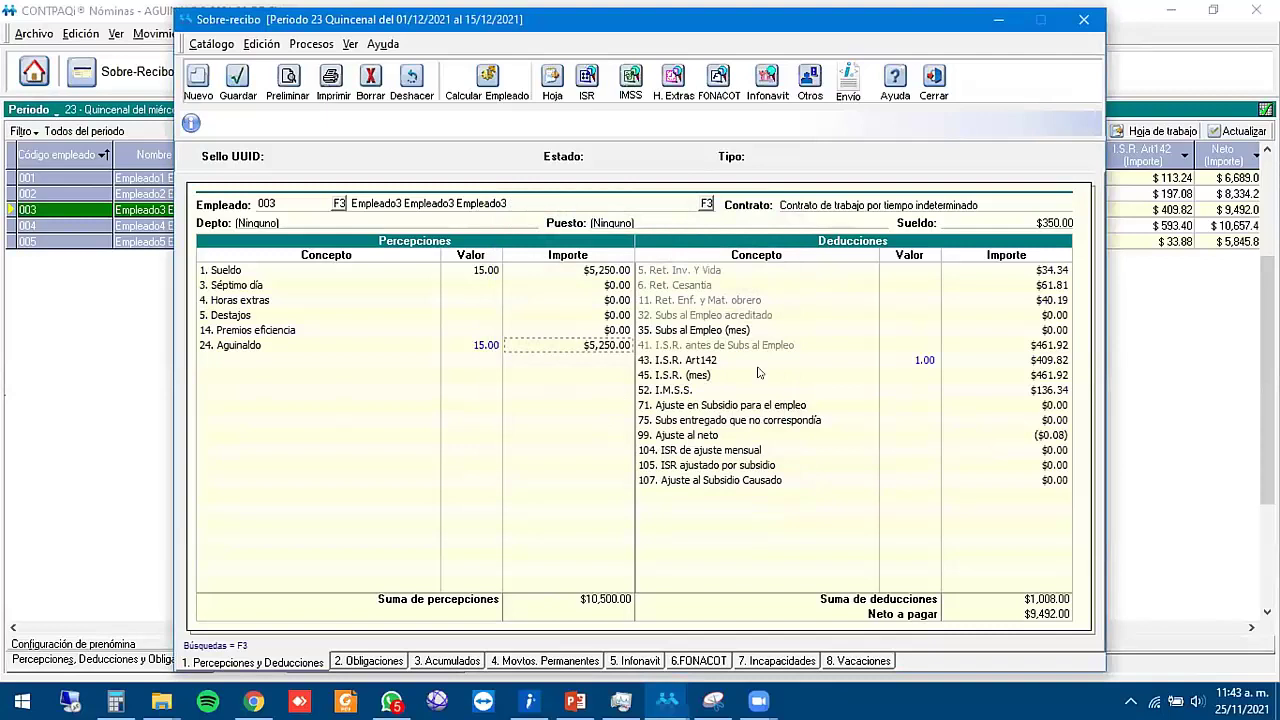
click(906, 366)
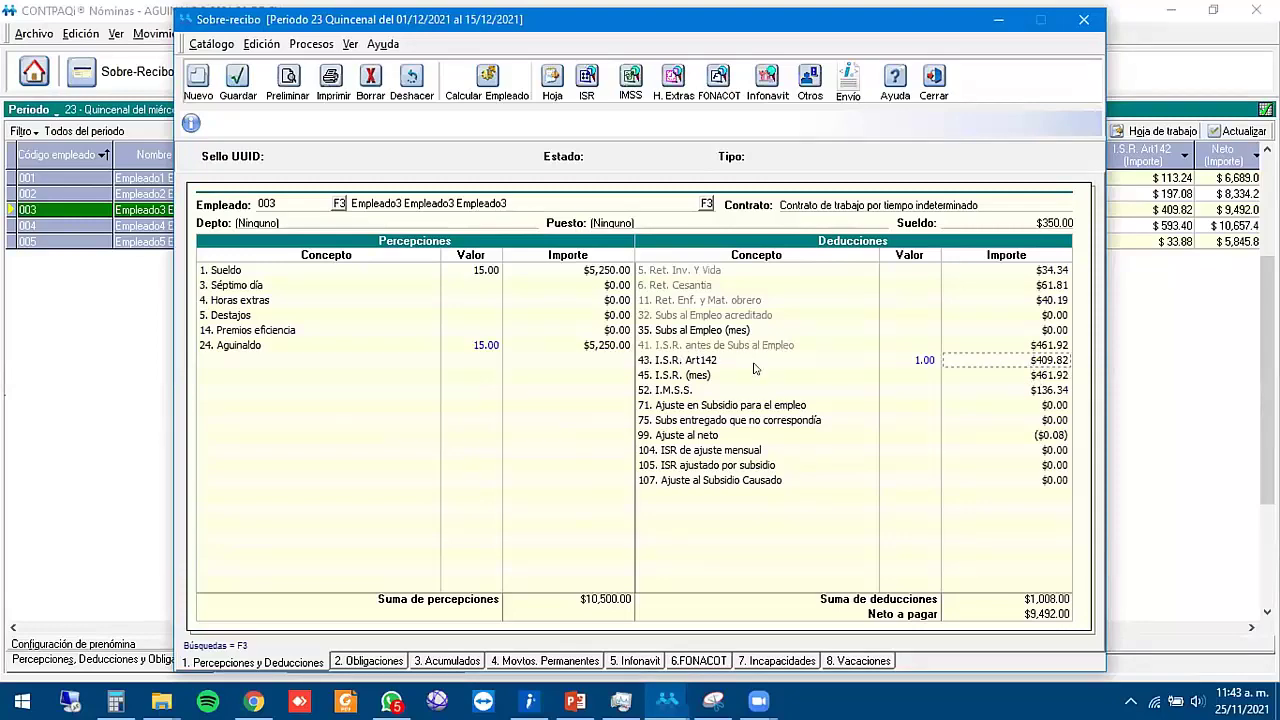
click(933, 80)
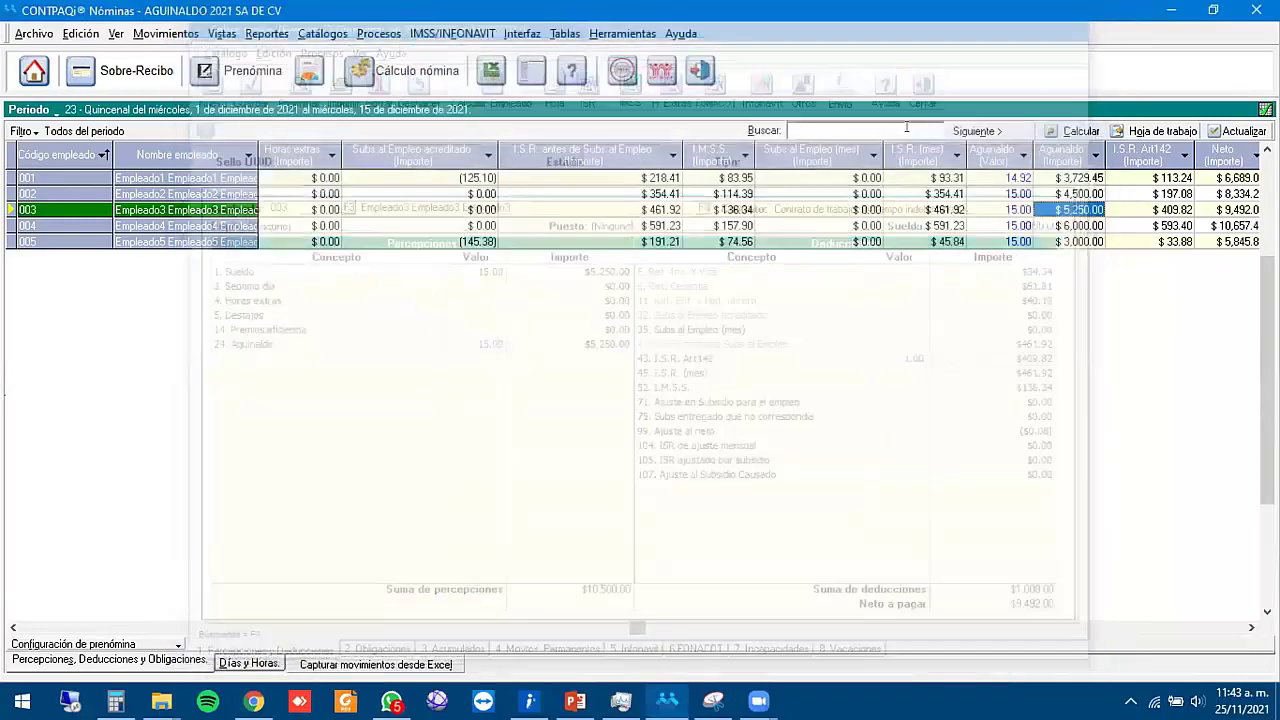
- Rename deduction concept 43 in the concept catalogue as I.S.R. Art174
click(310, 35)
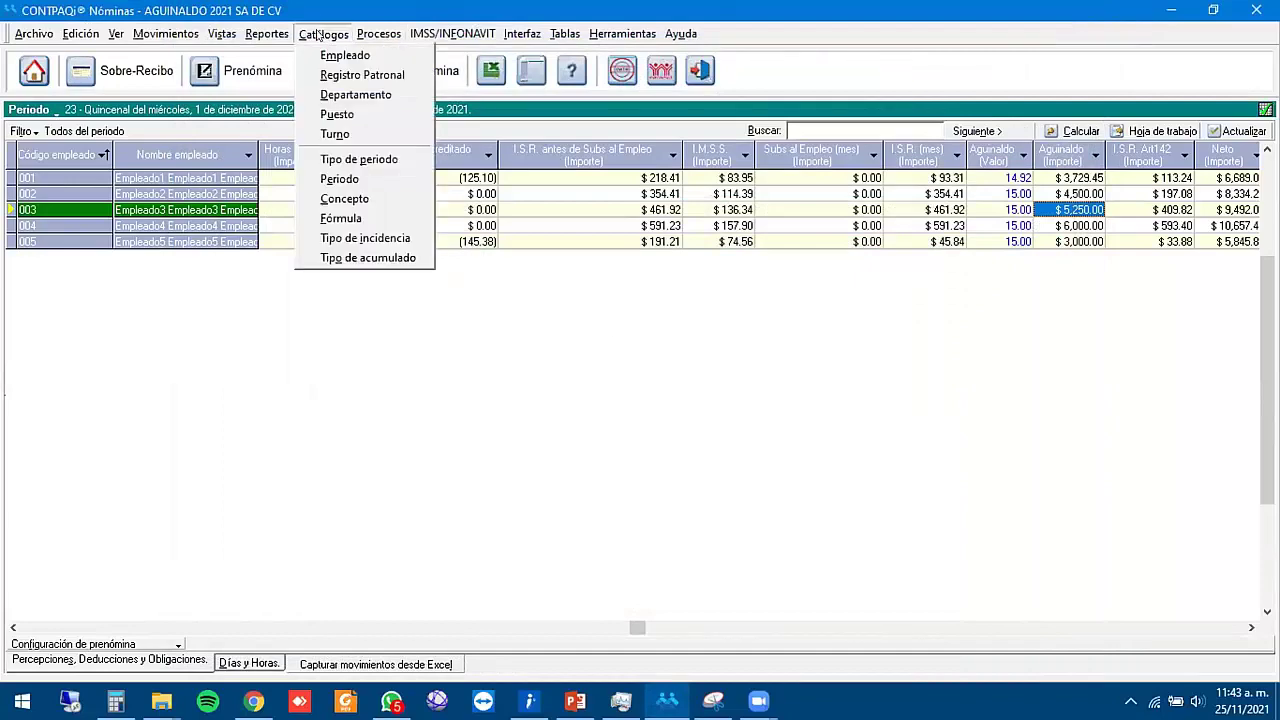
click(355, 197)
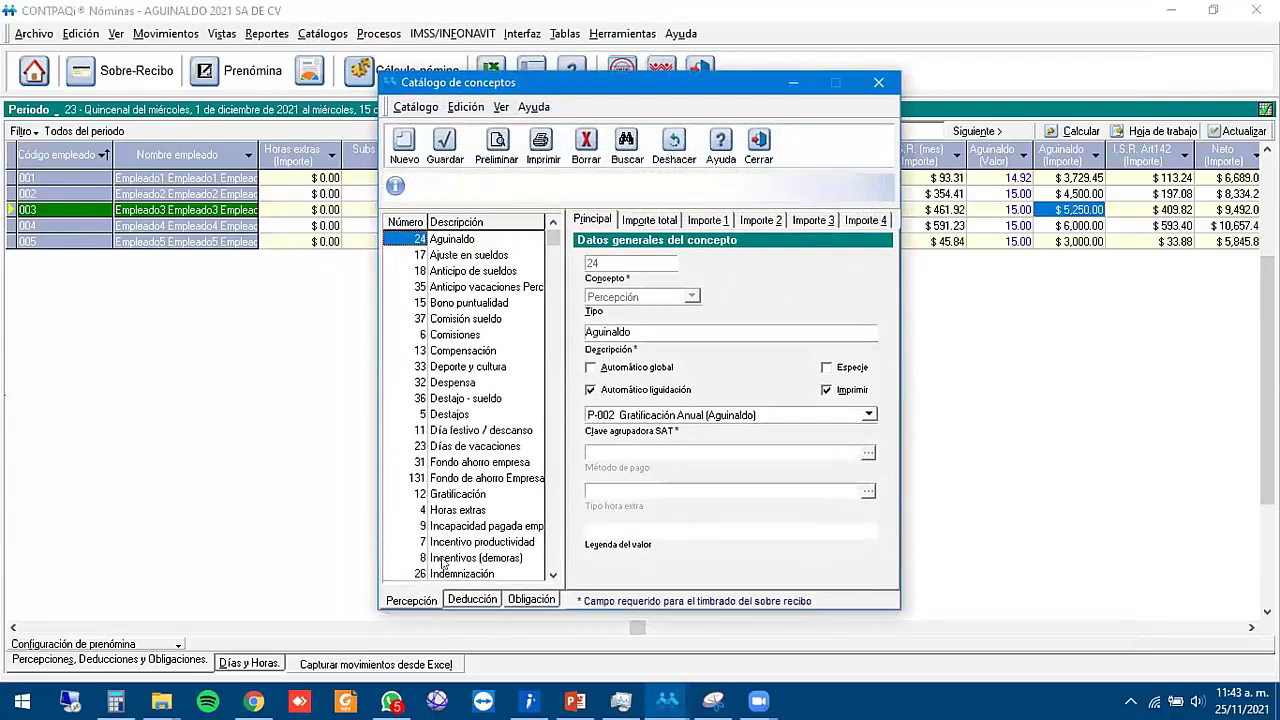
click(470, 600)
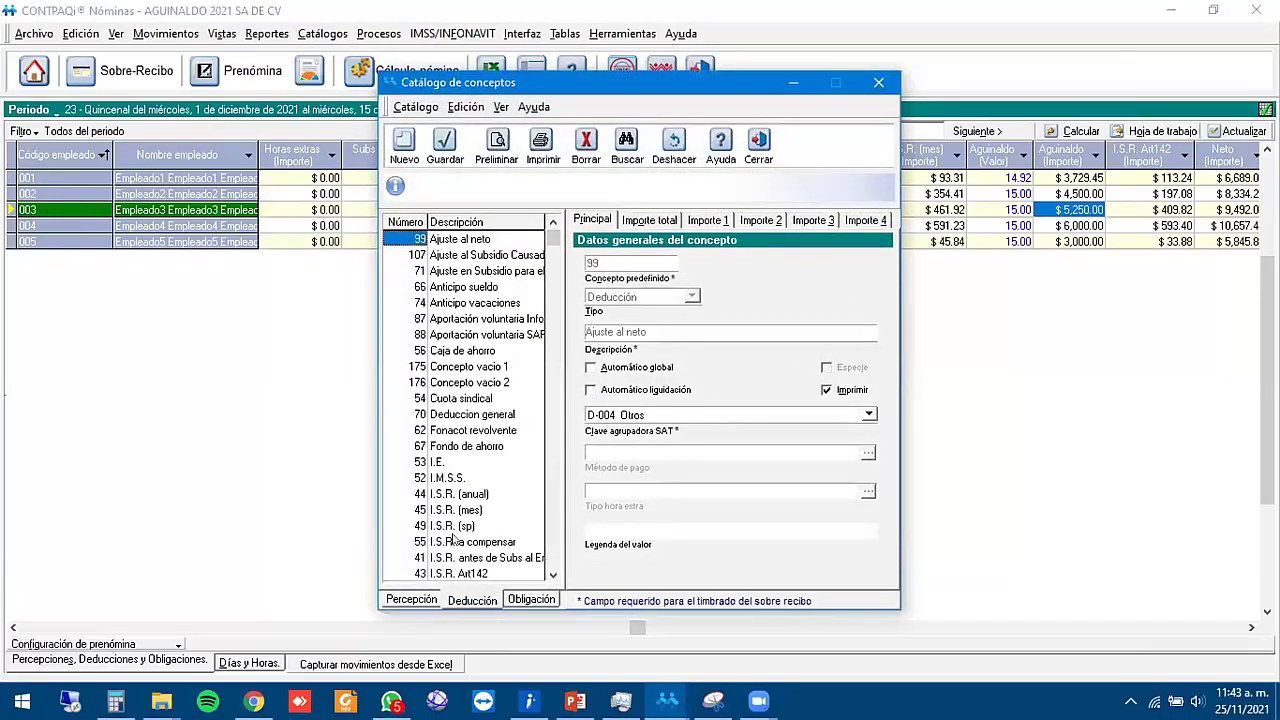
click(472, 573)
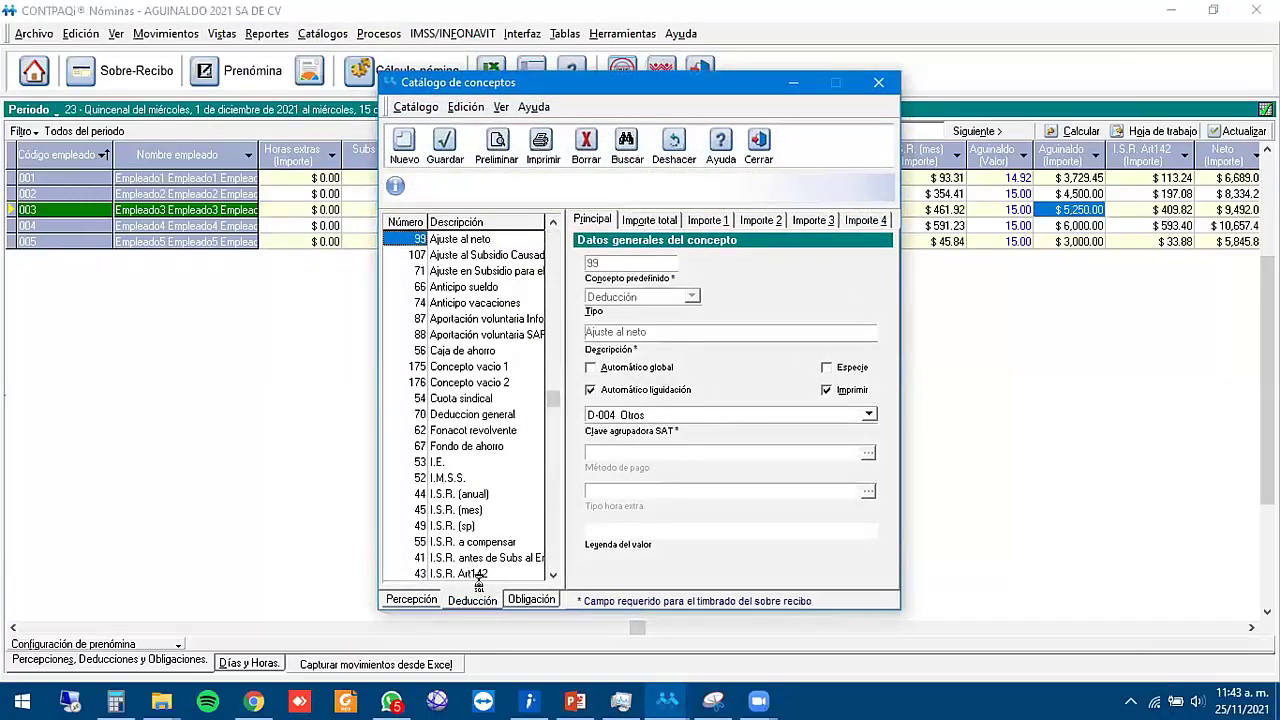
click(660, 334)
key(BackSpace)
key(BackSpace)
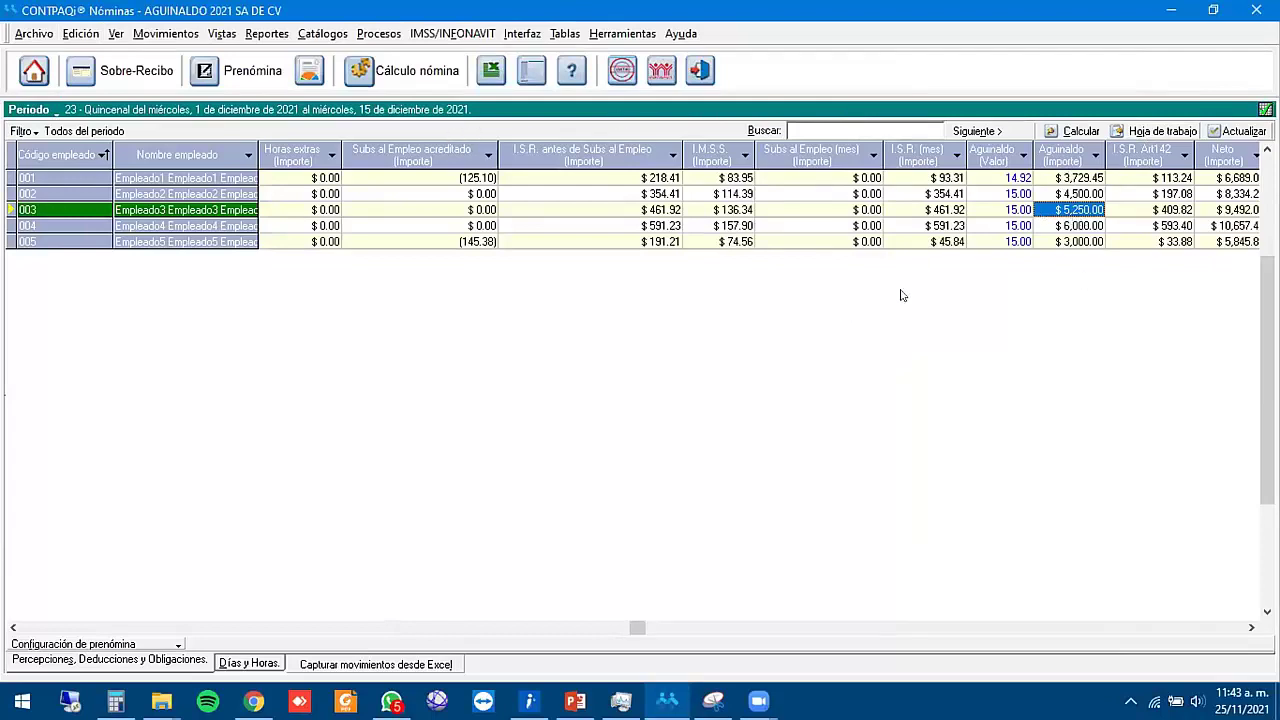
- Check employee 004's Otras Deducciones and Otras Percepciones in the prenómina, and view the renamed concept 43 in the sobre-recibo
click(667, 702)
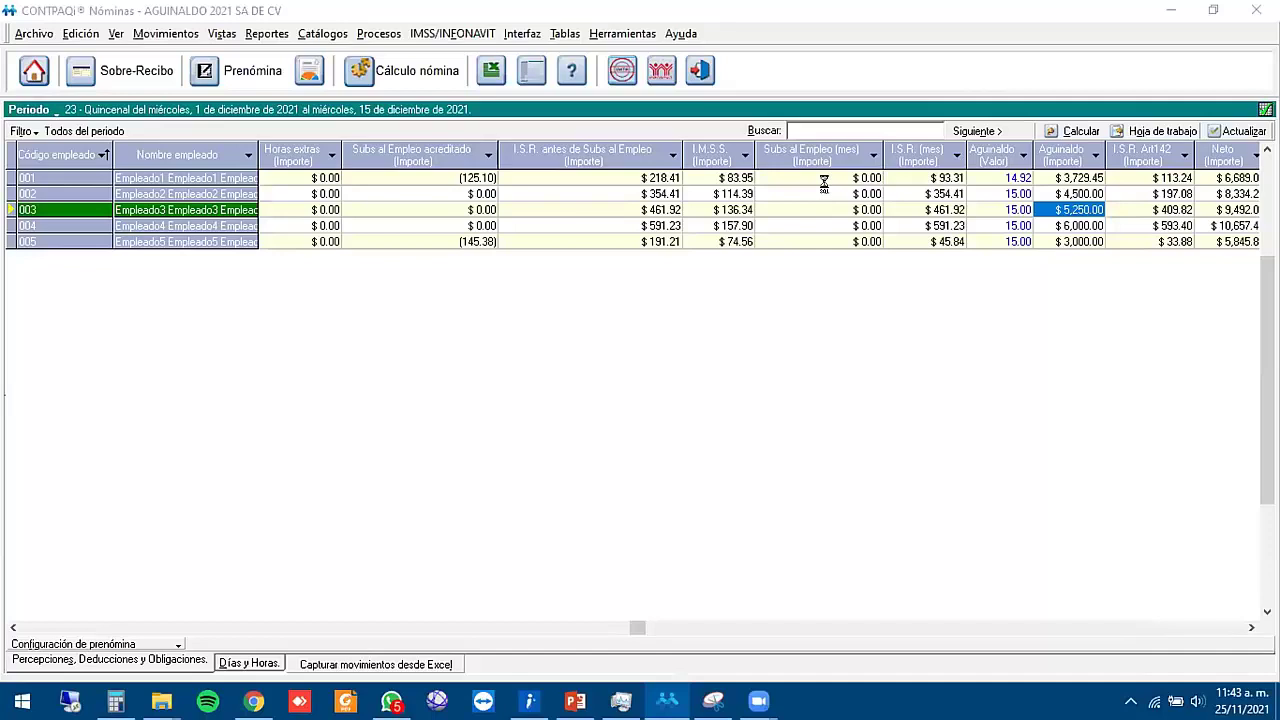
click(1250, 627)
click(1150, 226)
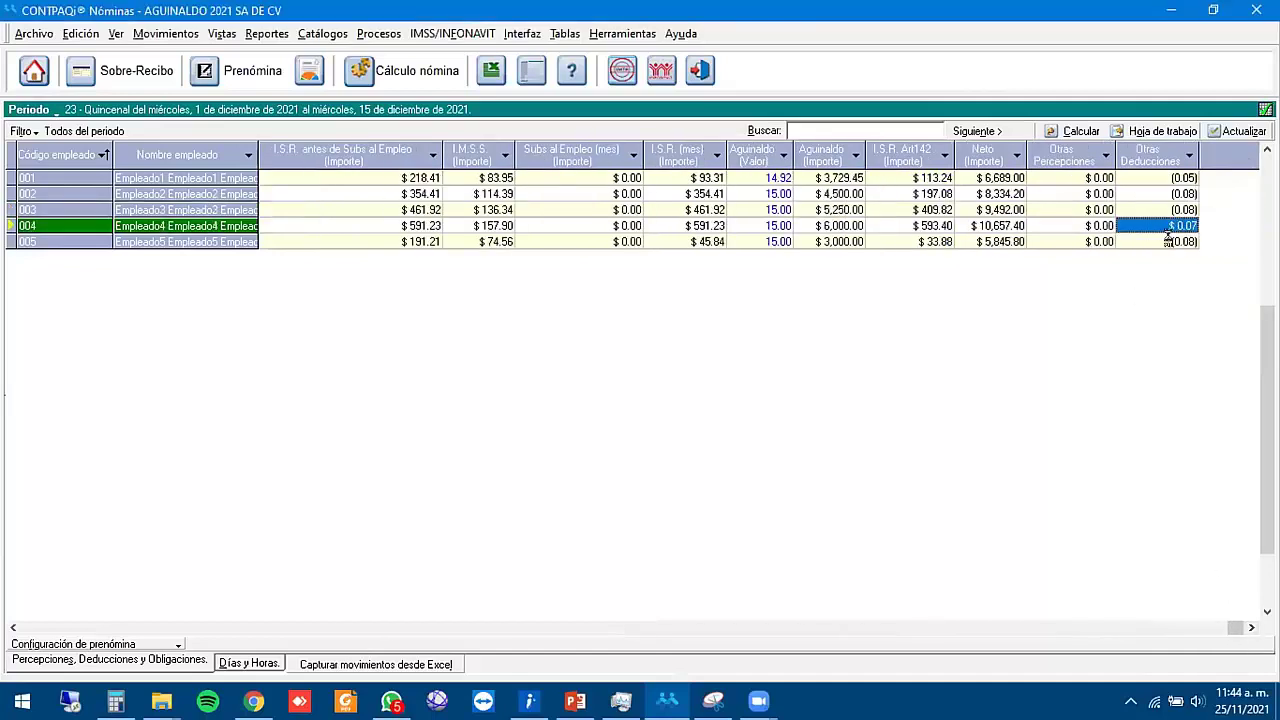
click(1078, 226)
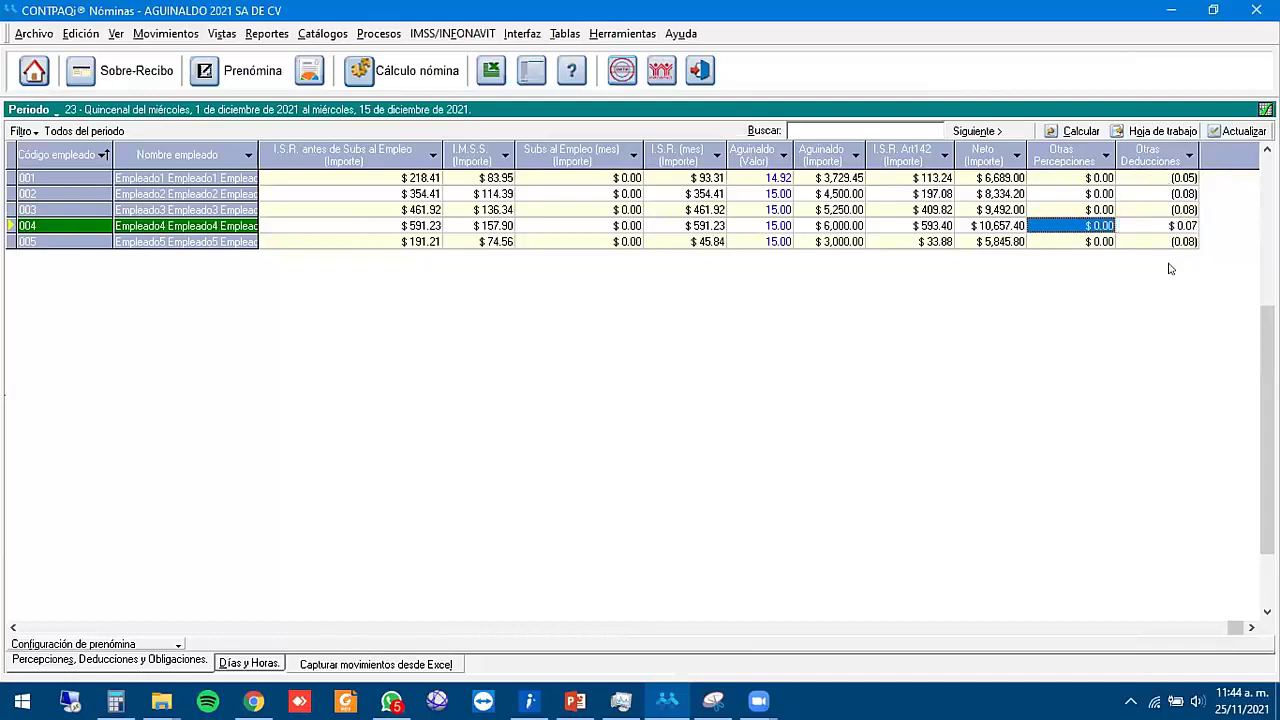
click(126, 72)
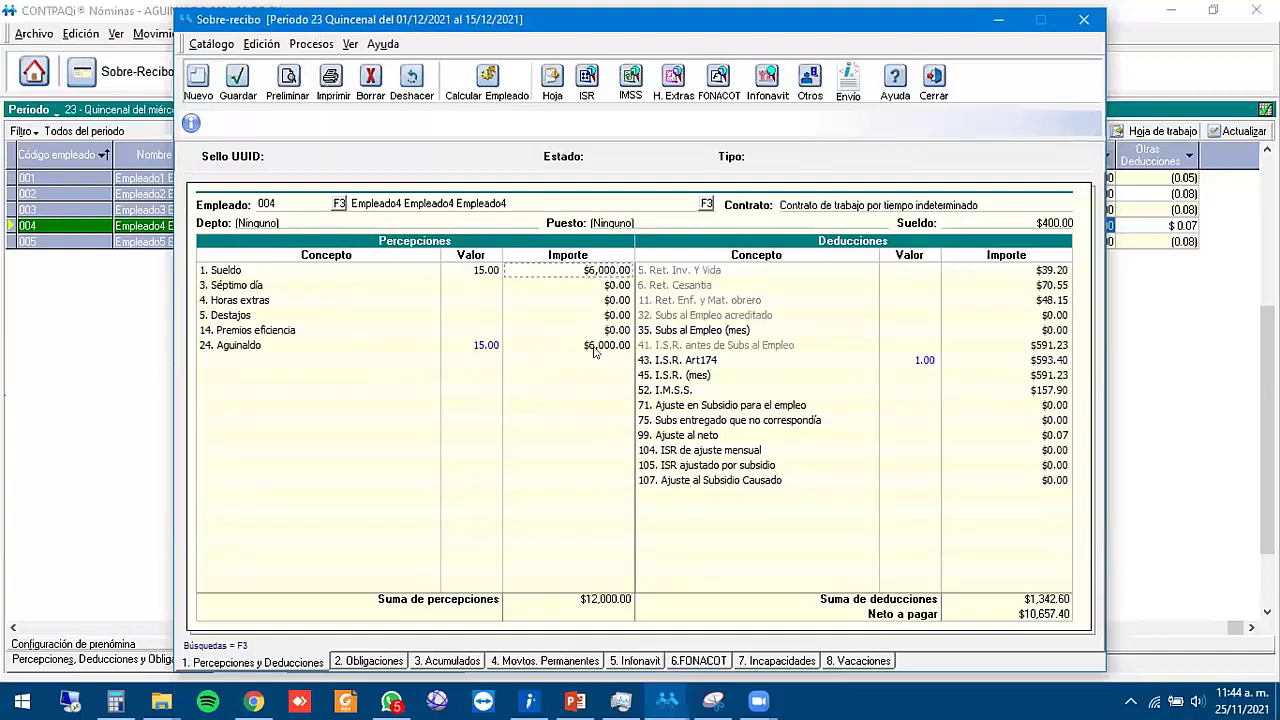
click(933, 82)
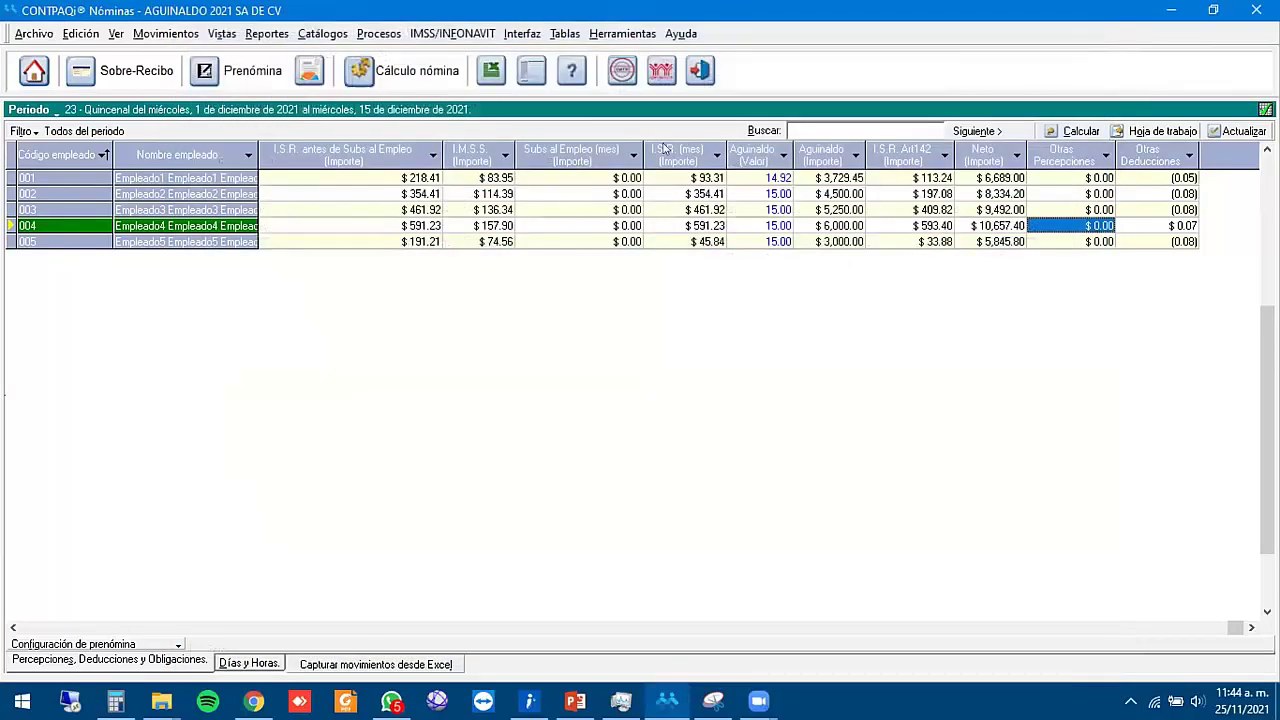
- Check the Ajuste al neto deduction in employee 004's sobre-recibo and close the receipt
click(1134, 229)
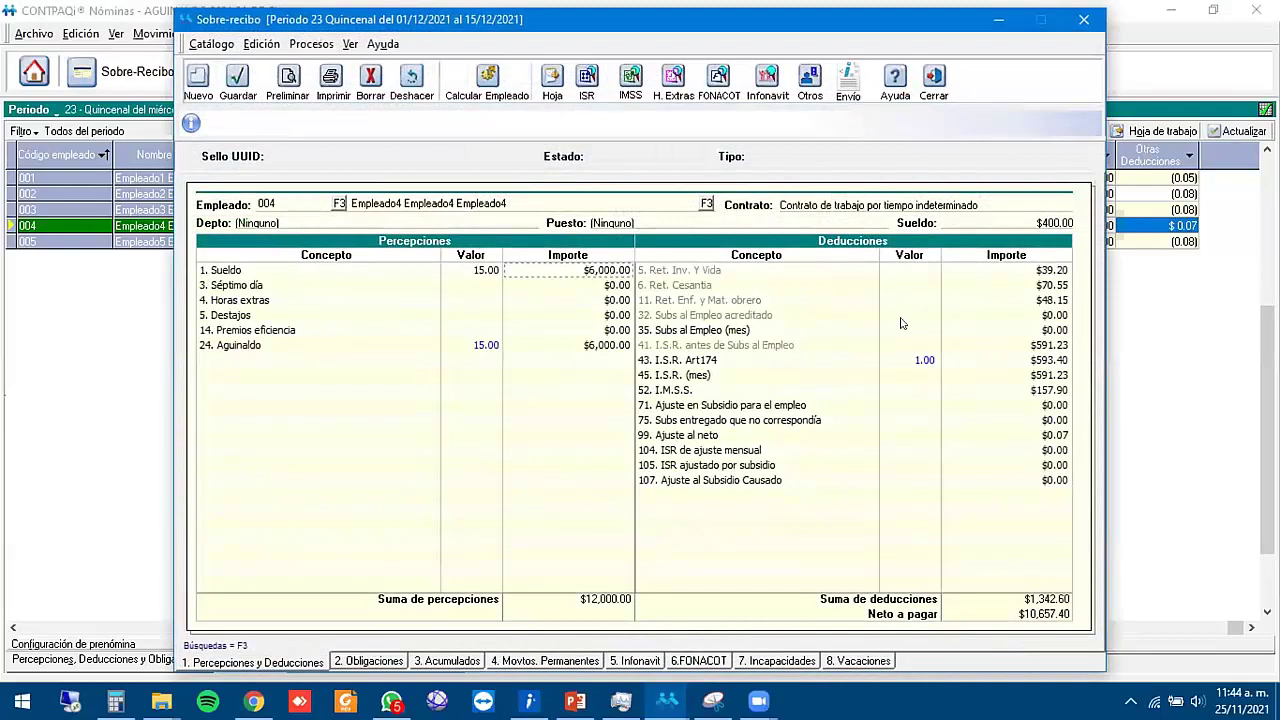
click(1057, 451)
click(1056, 435)
click(933, 80)
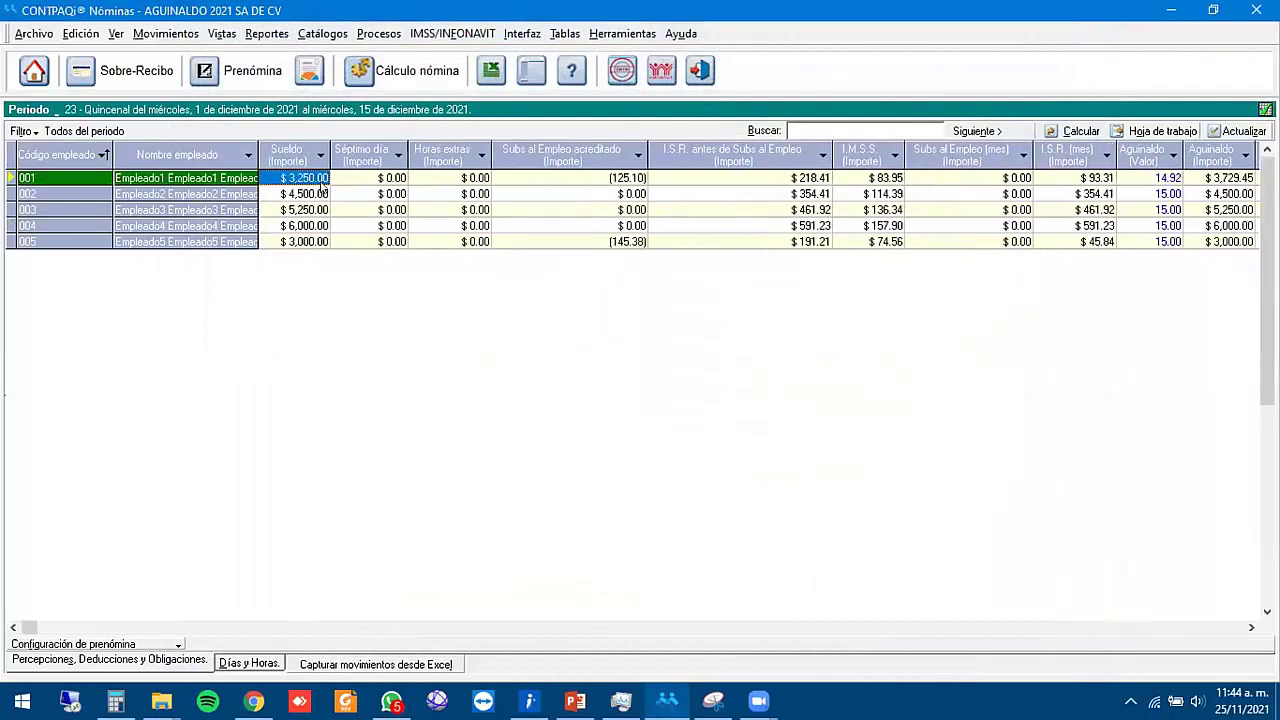
- Review employee 001's prenómina amounts across the columns from Sueldo to Otras Deducciones
key(Right)
key(Right)
key(Right)
key(Right)
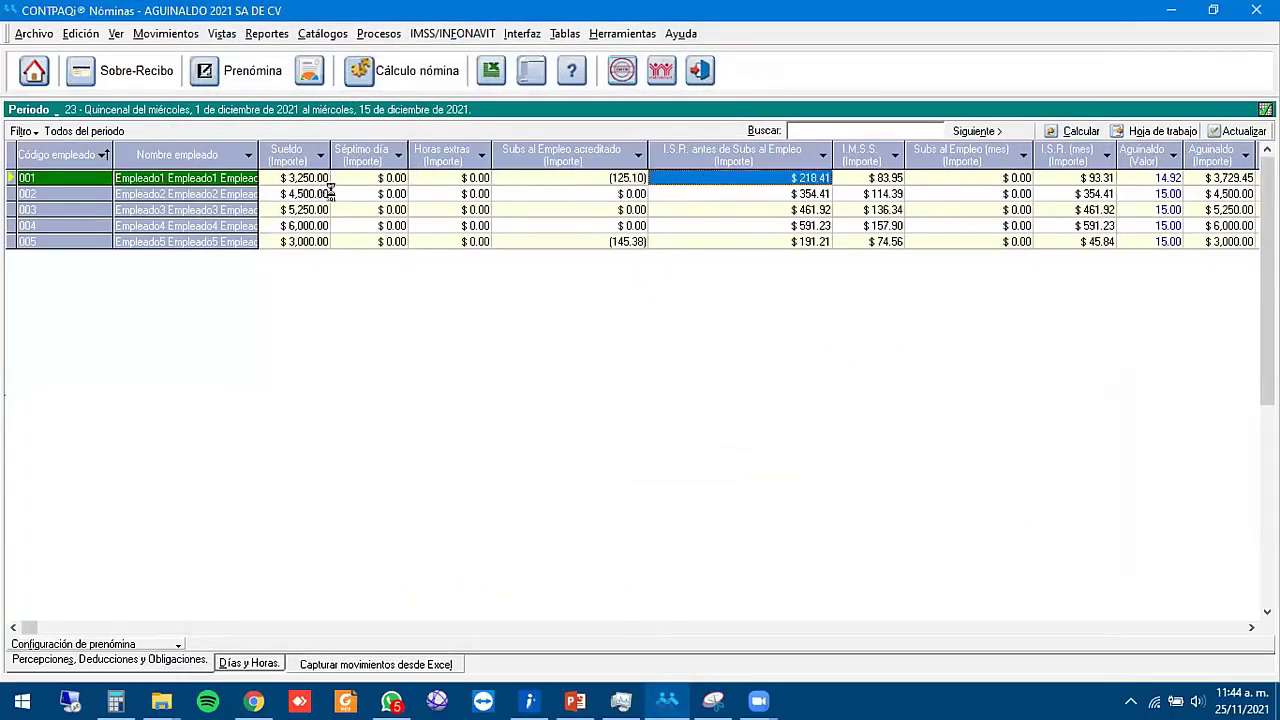
key(Right)
key(Right)
key(Right)
key(Right)
key(Right)
key(Right)
key(Right)
key(Right)
key(Right)
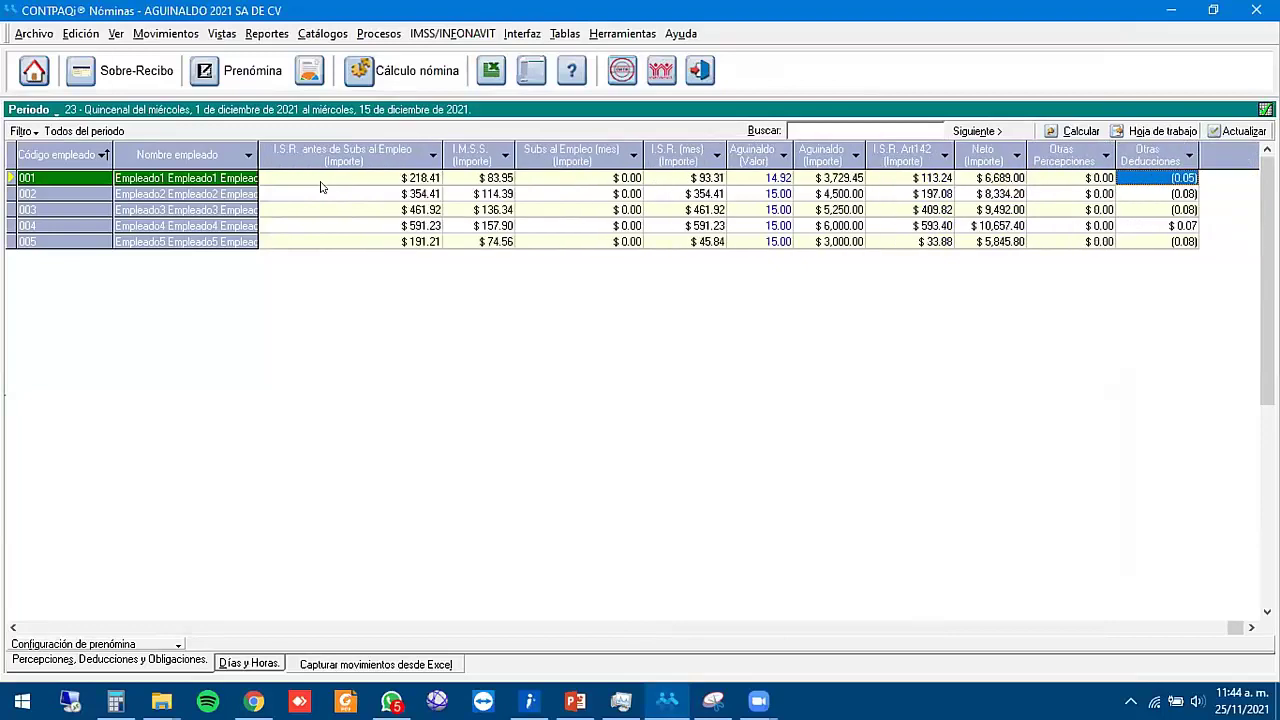
key(Left)
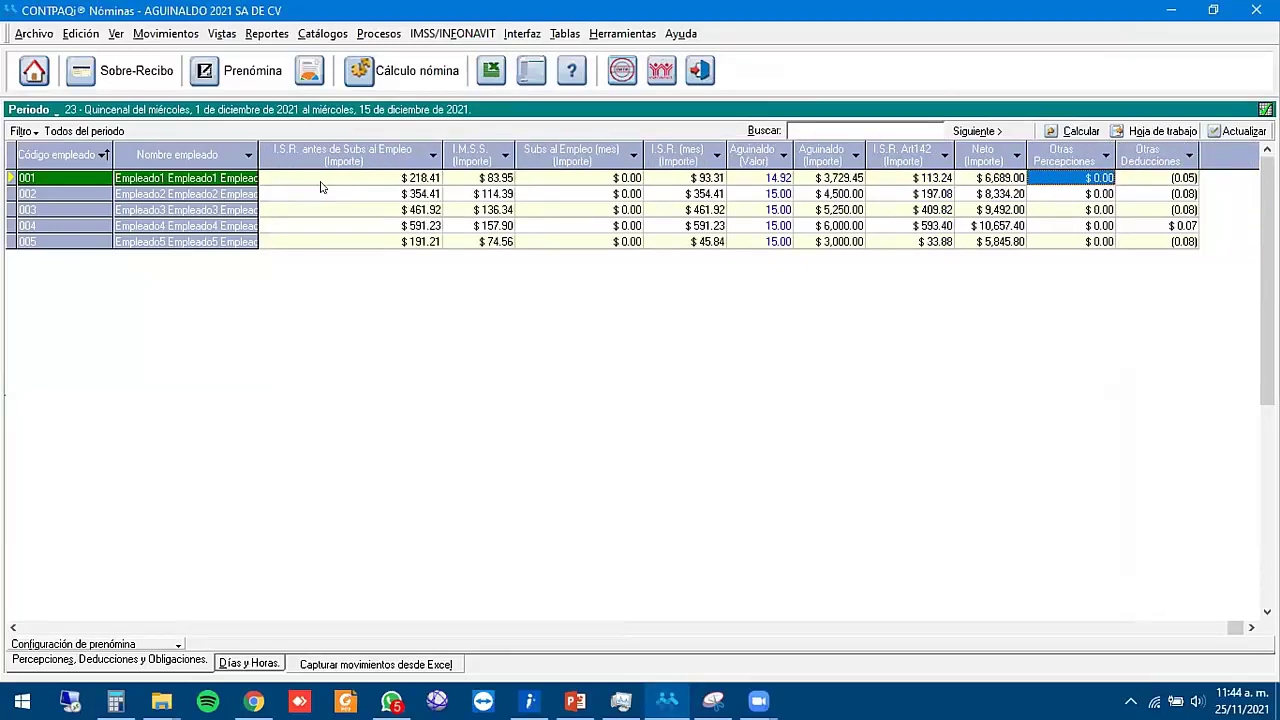
- Examine the concept breakdown behind employee 004's Otras Deducciones, including Ajuste al neto, and close it
click(1170, 226)
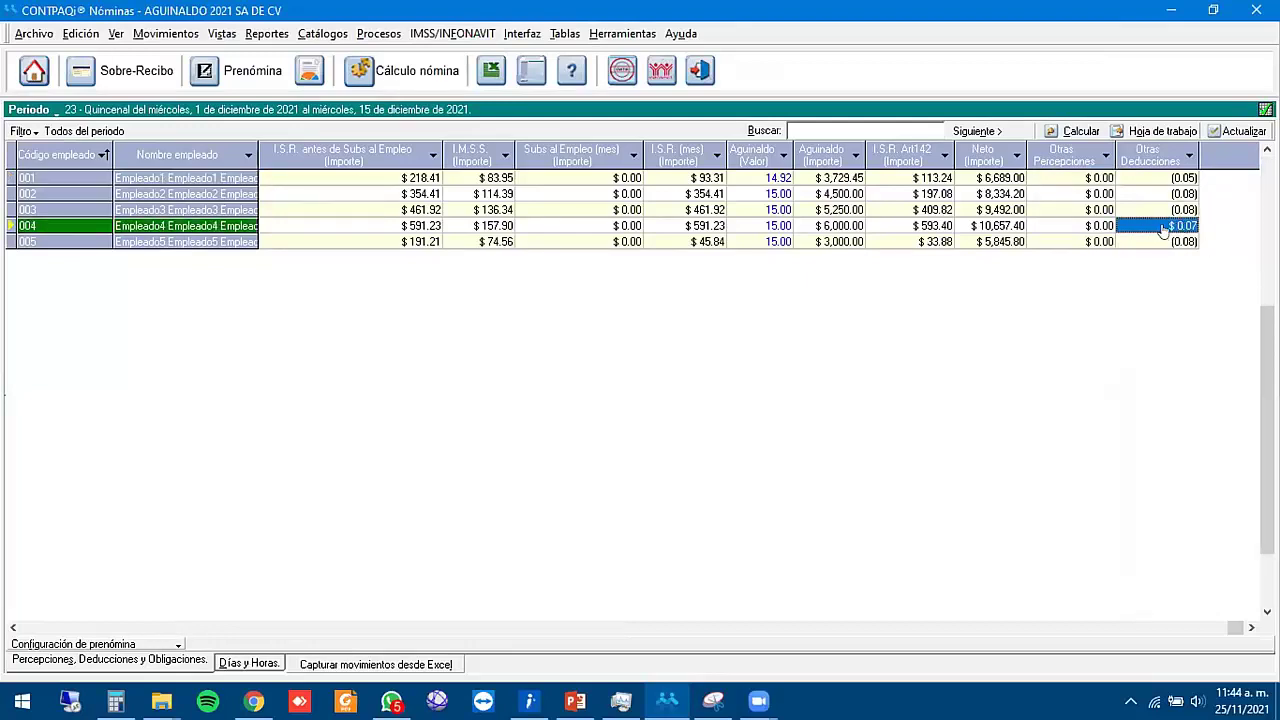
double_click(1160, 228)
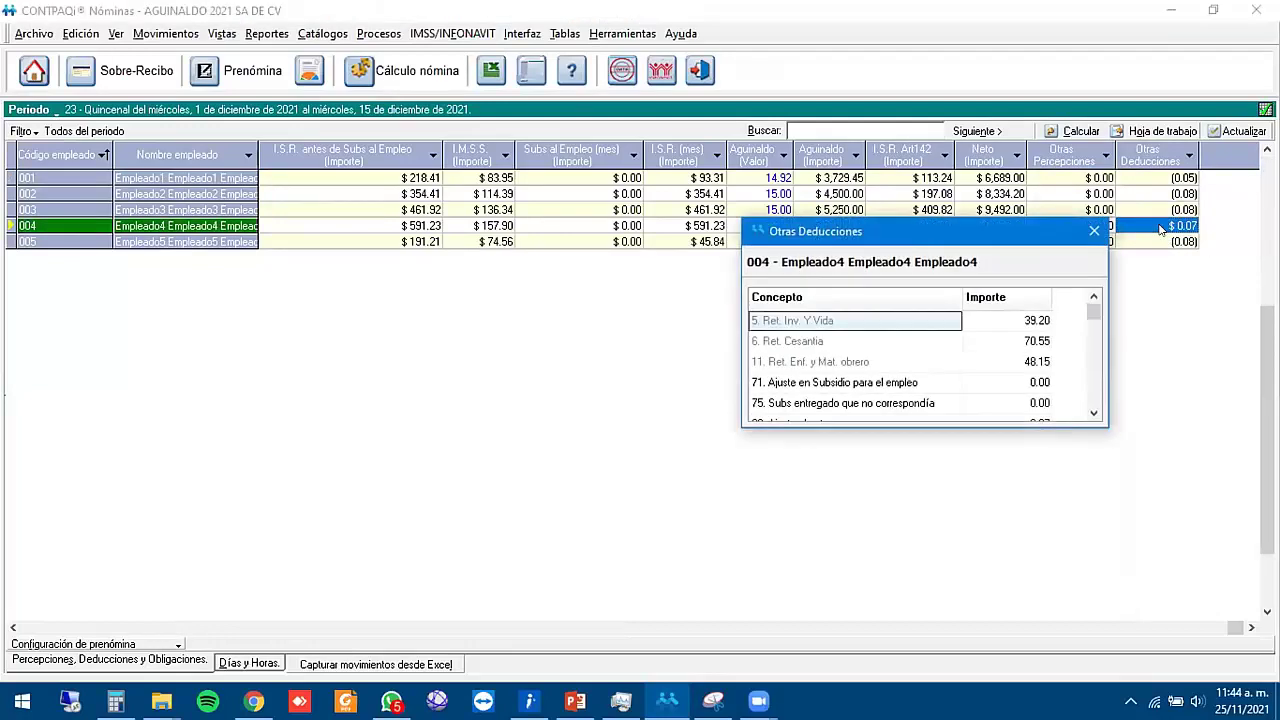
scroll(1094, 414, down, 3)
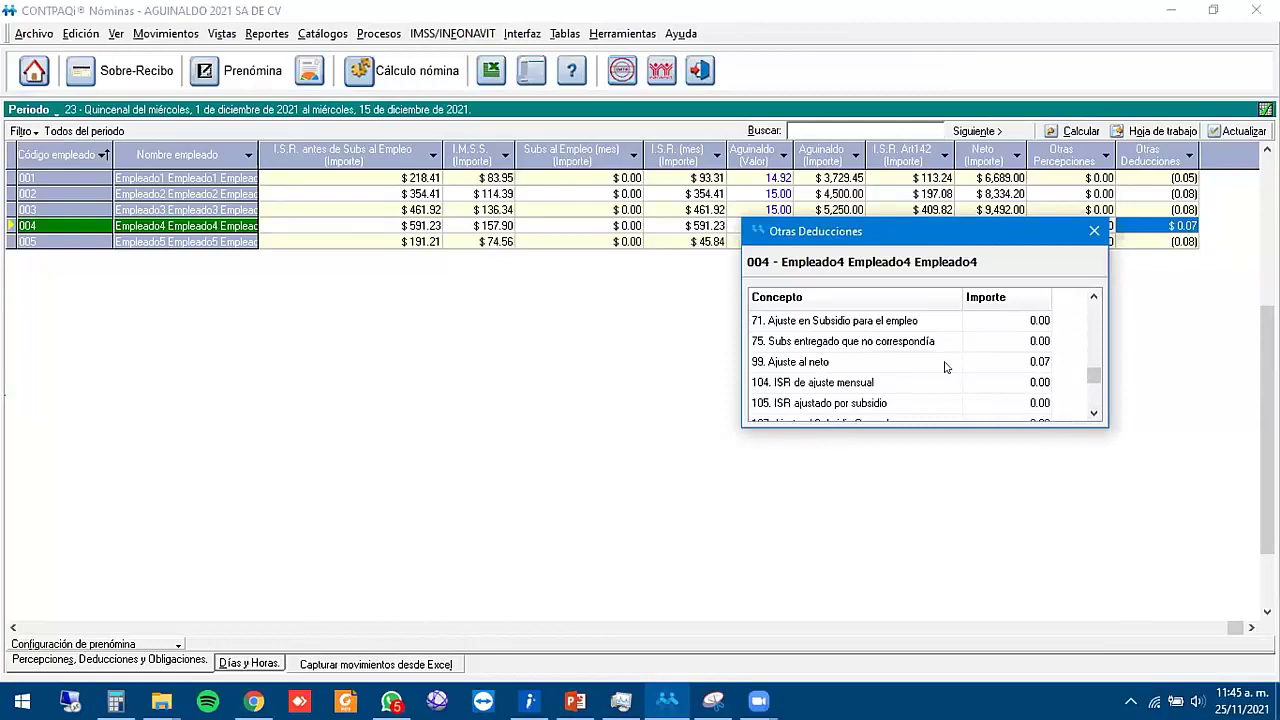
scroll(943, 362, up, 2)
click(1095, 231)
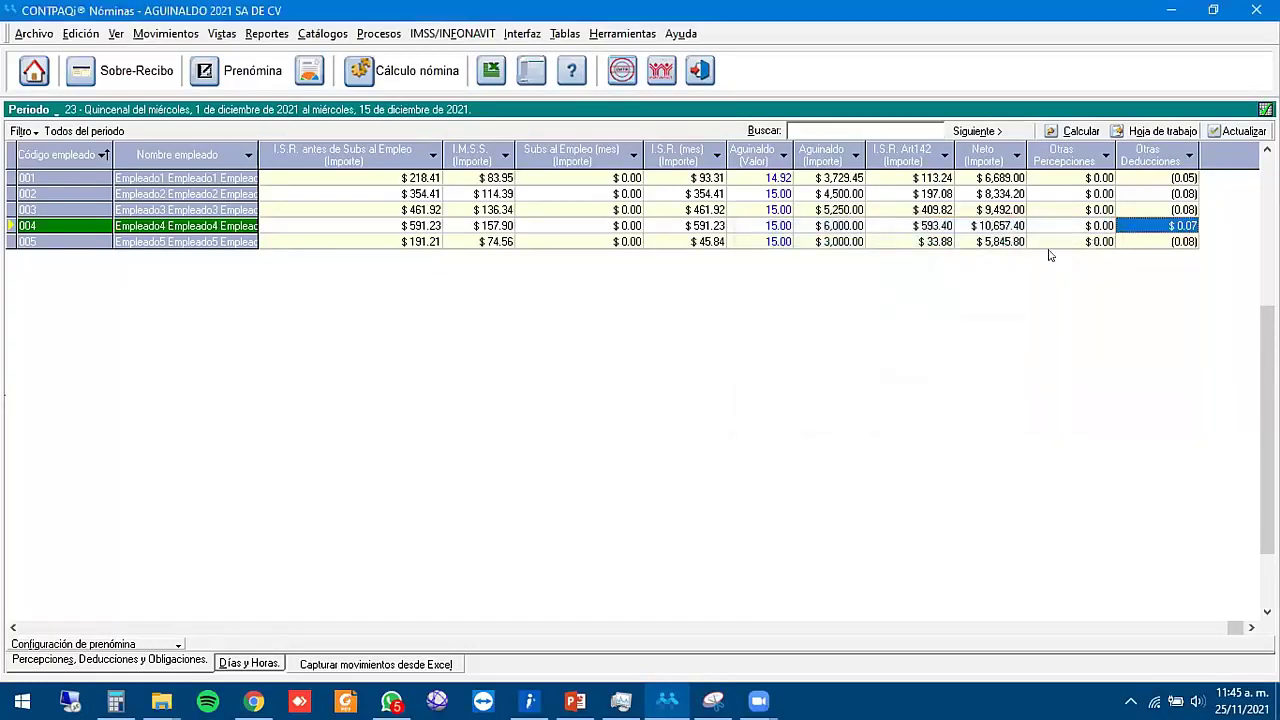
- Review employee 004's prenómina amounts from Aguinaldo back to Sueldo, including the ISR and IMSS columns
key(Left)
key(Left)
key(Left)
key(Left)
key(Left)
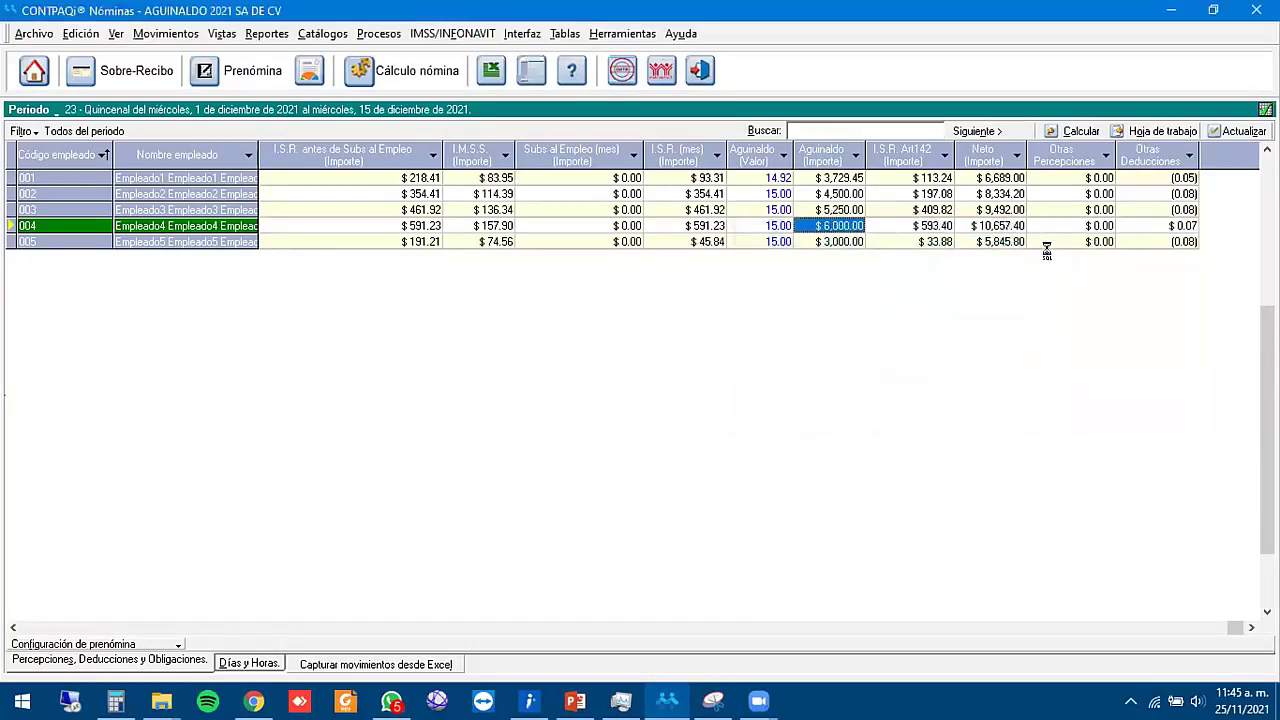
key(Home)
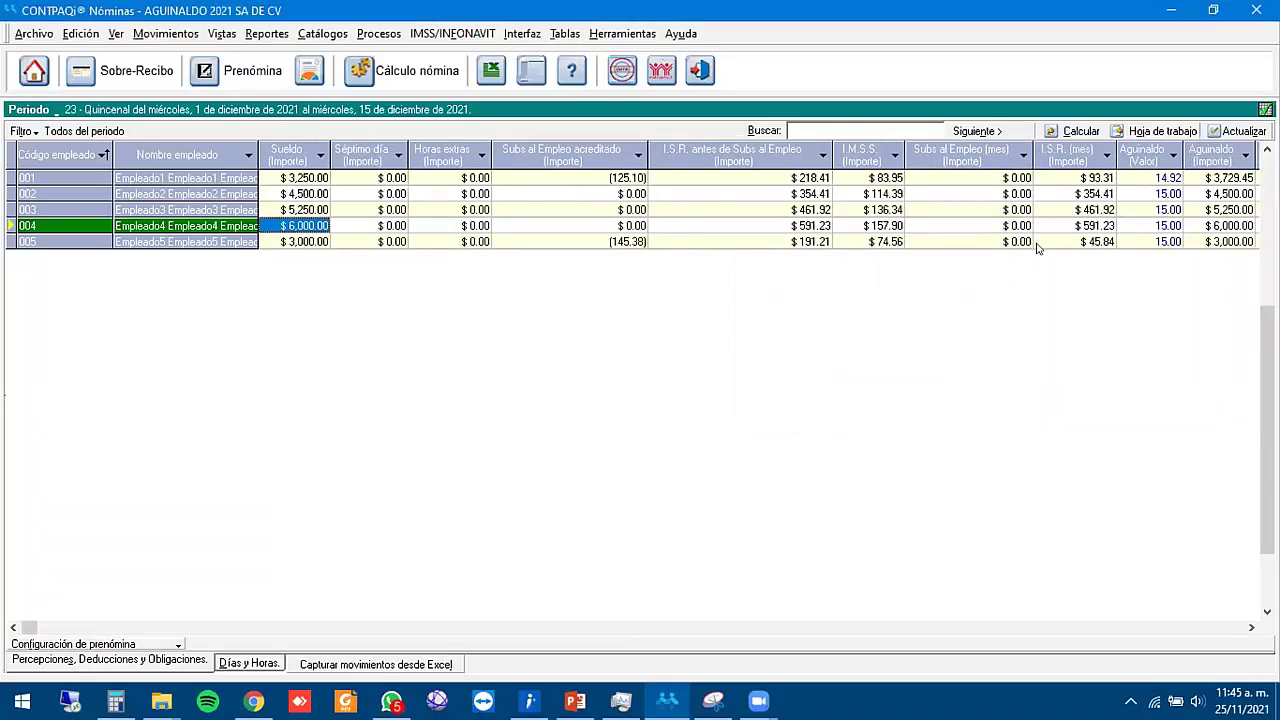
key(Right)
key(Right)
key(Right)
key(Right)
key(Right)
key(Right)
key(Left)
key(Left)
key(Left)
key(Left)
key(Left)
key(Left)
- Run the Partes gravadas/exentas para ISR por empleado report for the non-zero employer registration, including only the Aguinaldo perception
click(267, 35)
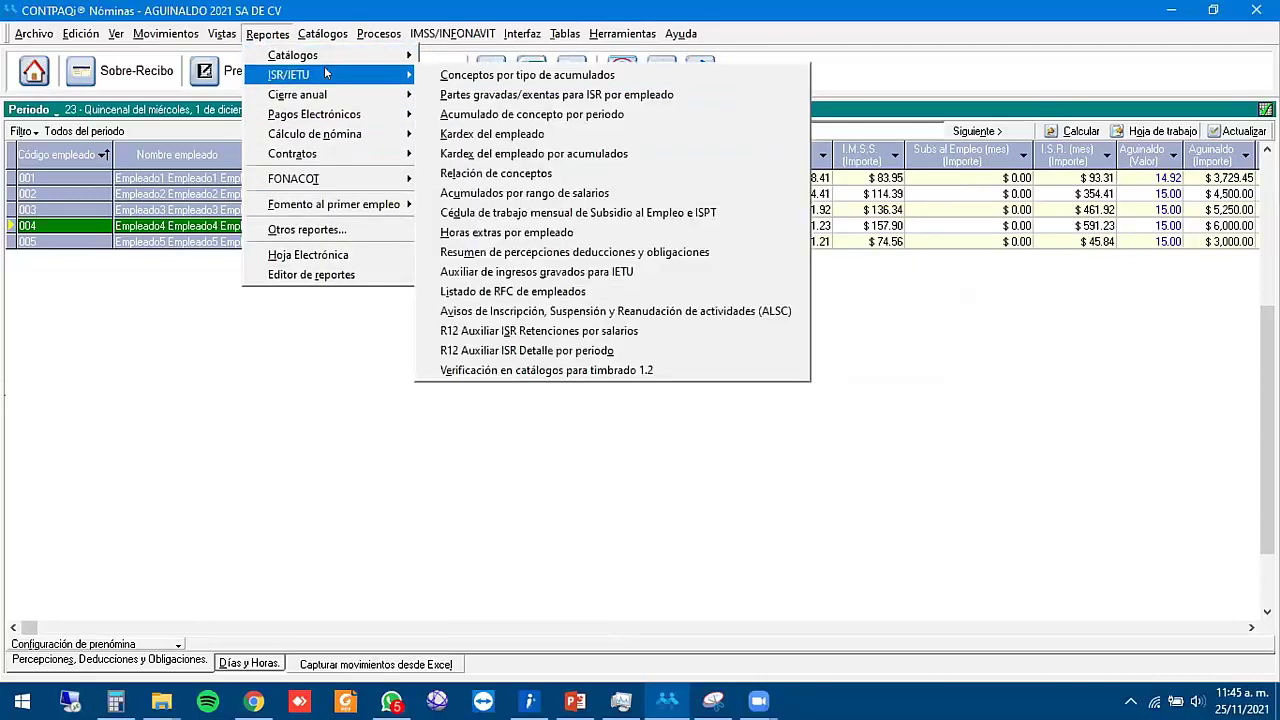
mouse_move(322, 75)
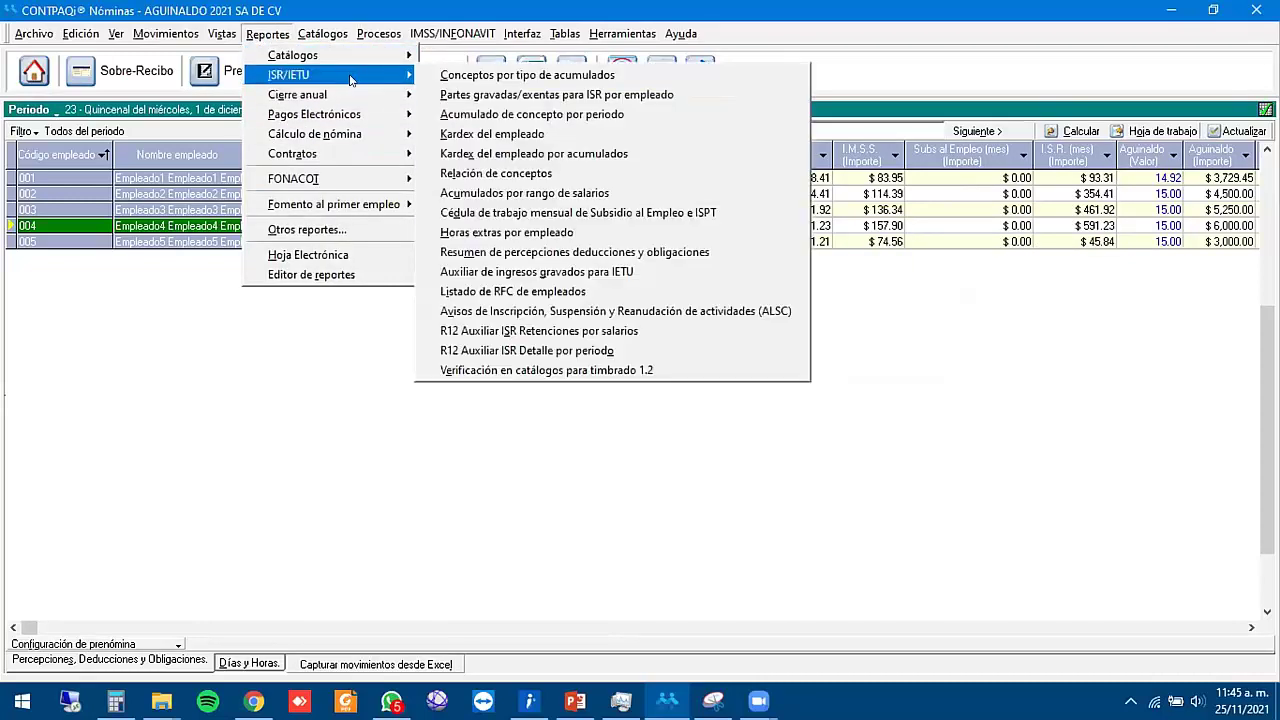
click(641, 95)
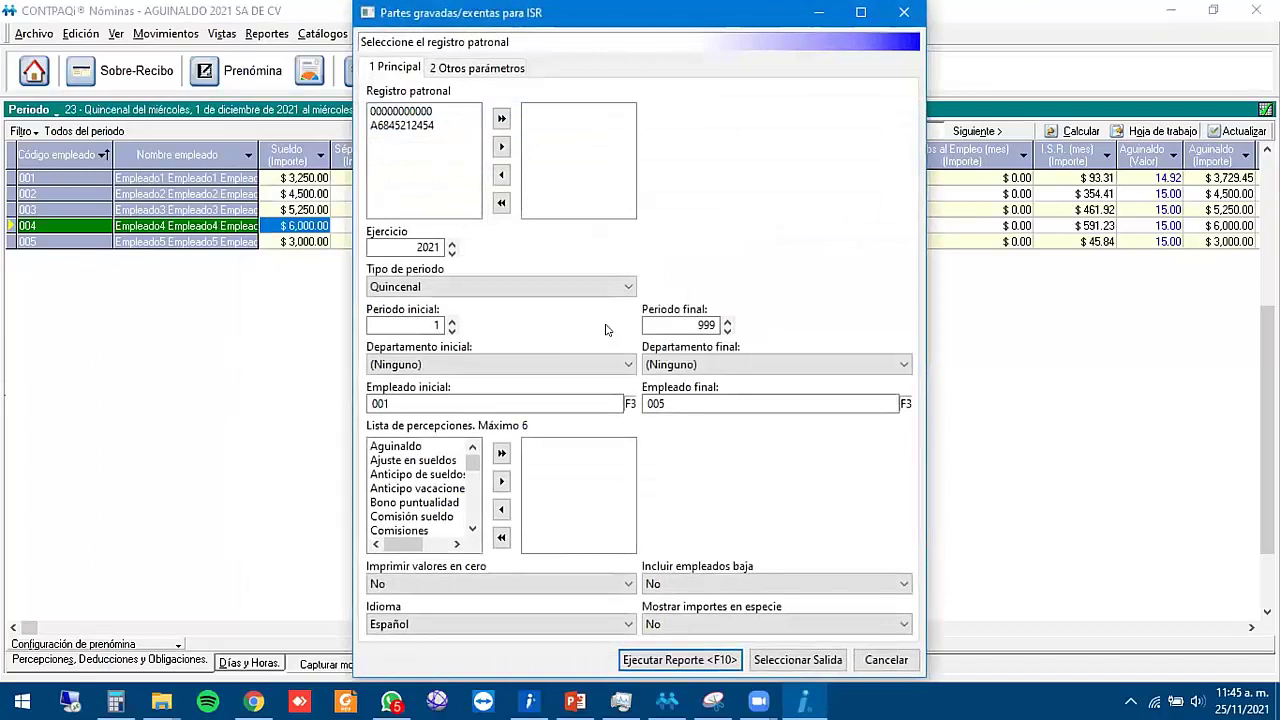
click(405, 126)
click(501, 146)
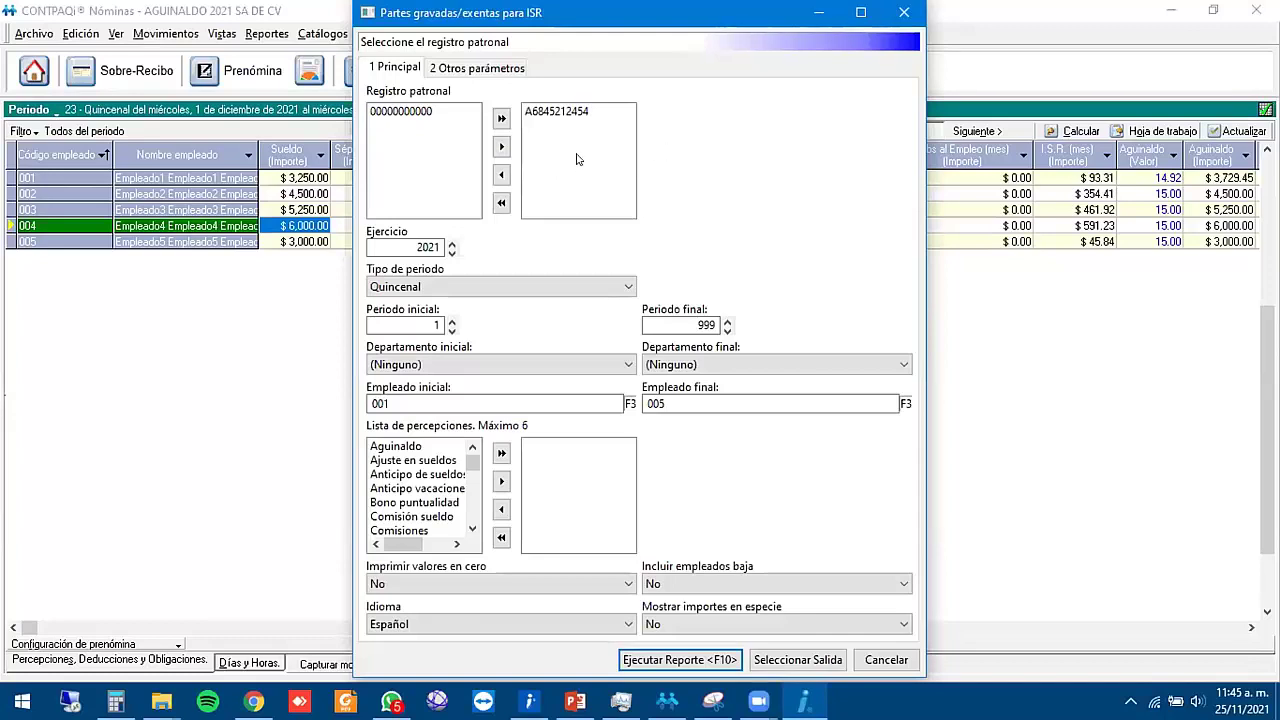
double_click(424, 448)
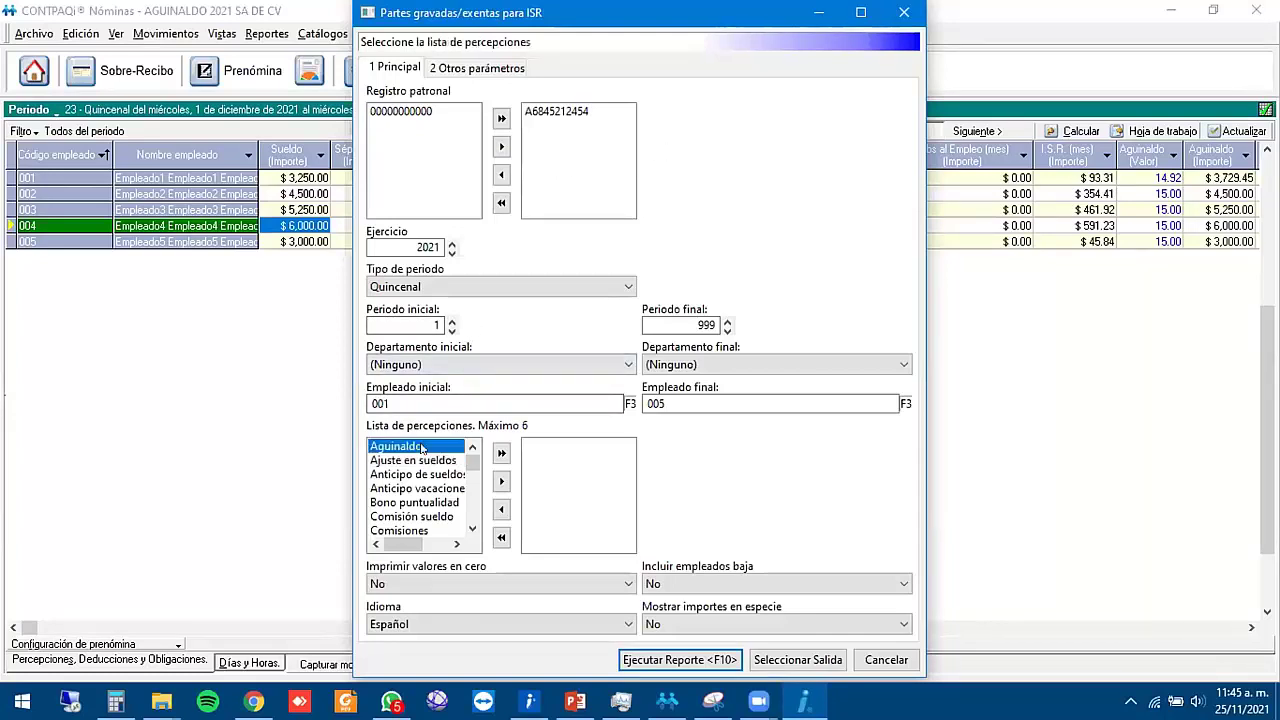
click(561, 449)
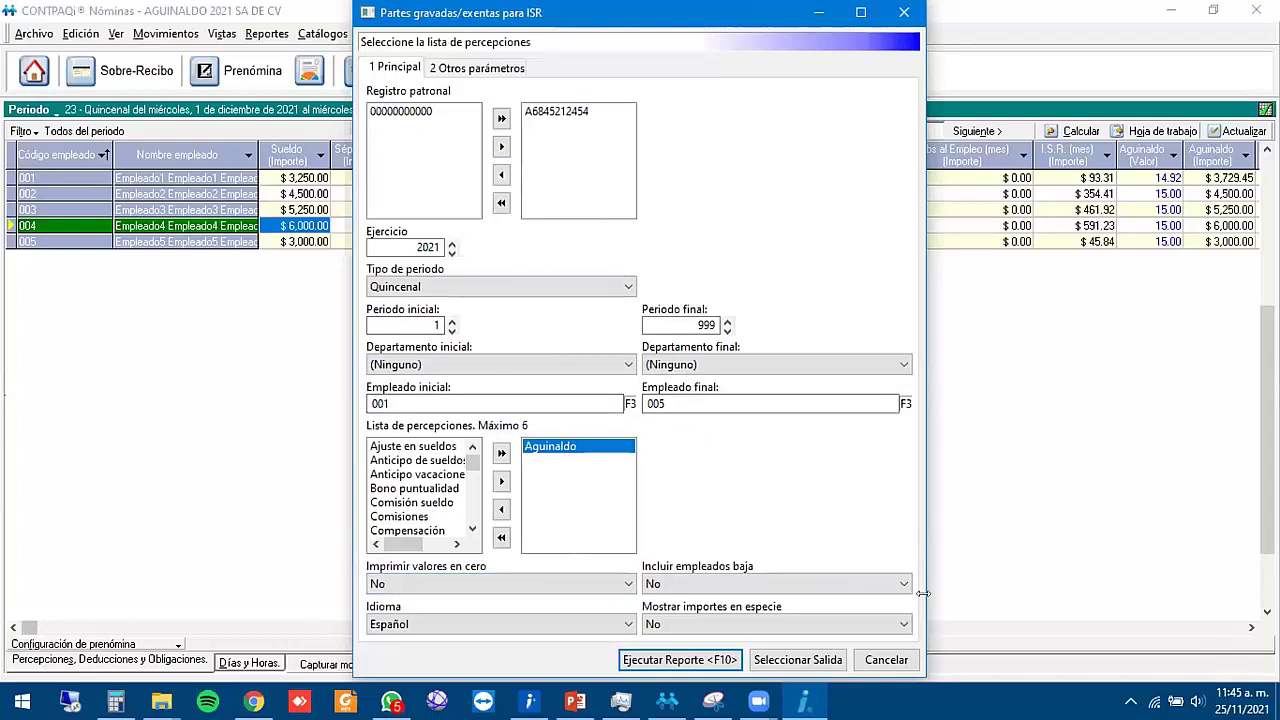
click(679, 662)
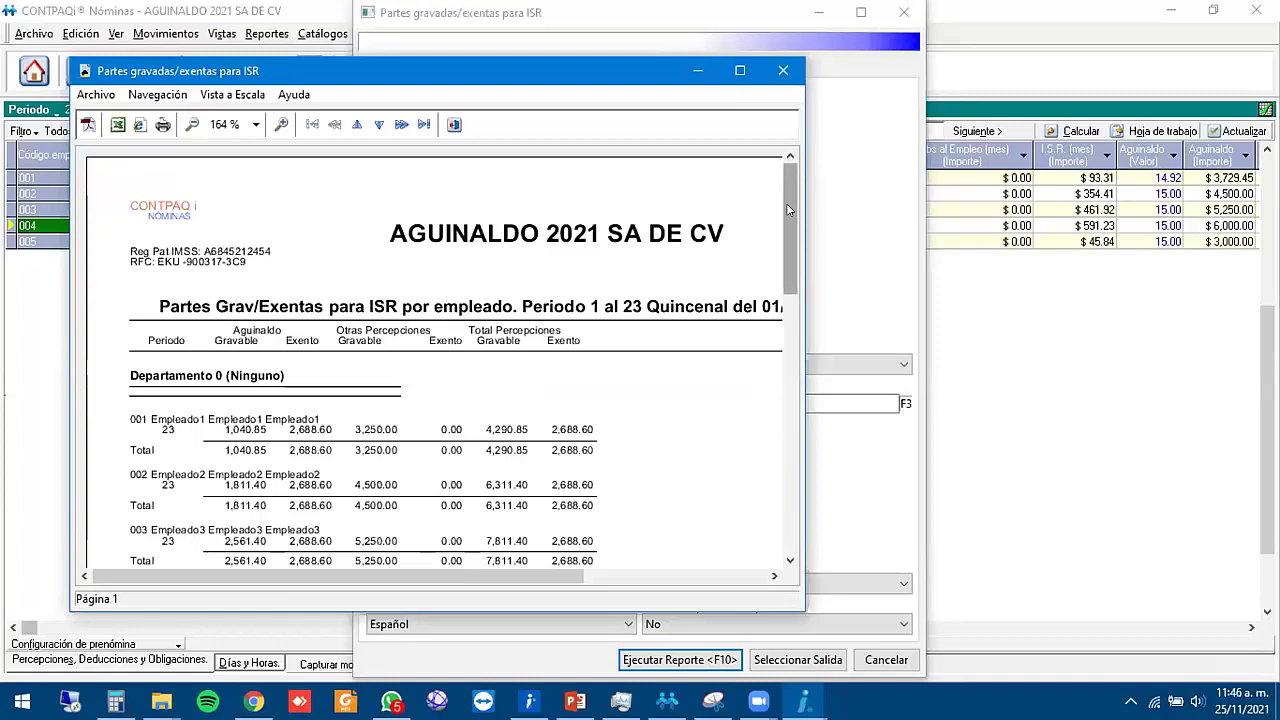
- Examine each employee's taxable and exempt aguinaldo amounts in the report, and close the report and its parameters
mouse_move(786, 210)
mouse_down()
mouse_move(788, 305)
mouse_move(785, 222)
mouse_up()
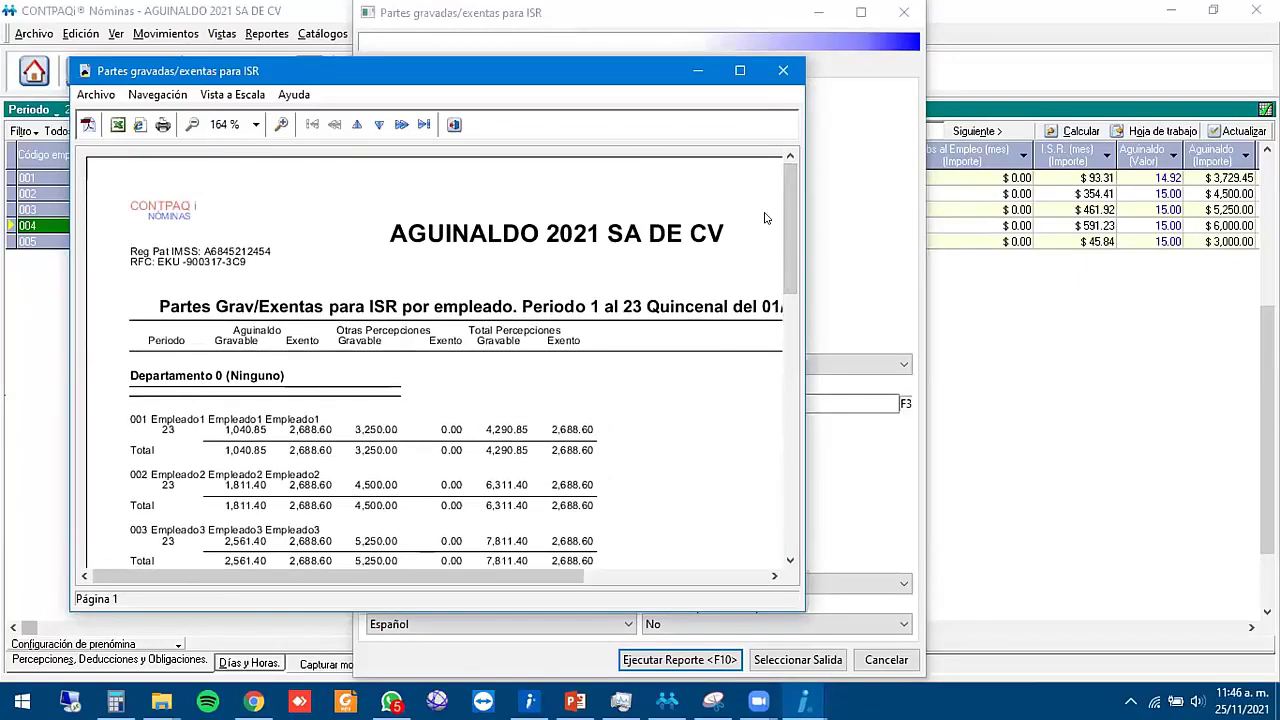
mouse_move(786, 230)
mouse_down()
mouse_move(786, 271)
mouse_move(788, 209)
mouse_move(788, 254)
mouse_move(785, 239)
mouse_up()
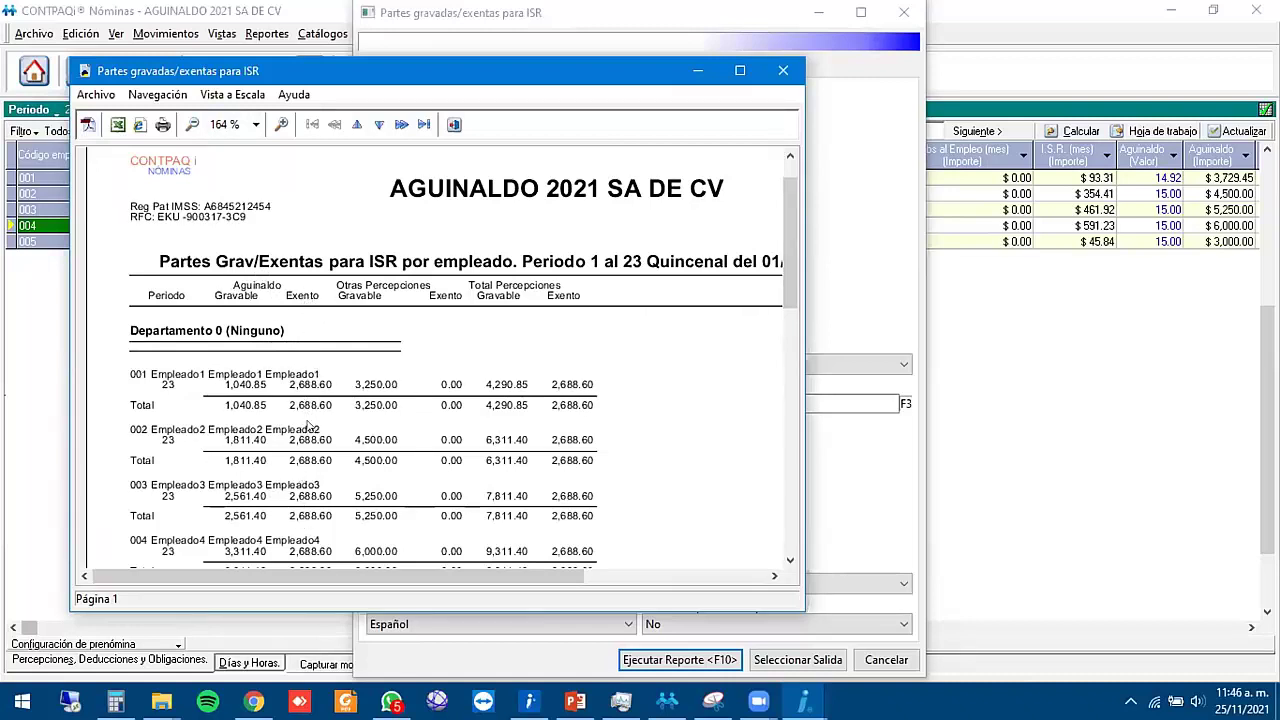
mouse_move(786, 235)
mouse_down()
mouse_move(792, 326)
mouse_move(785, 211)
mouse_up()
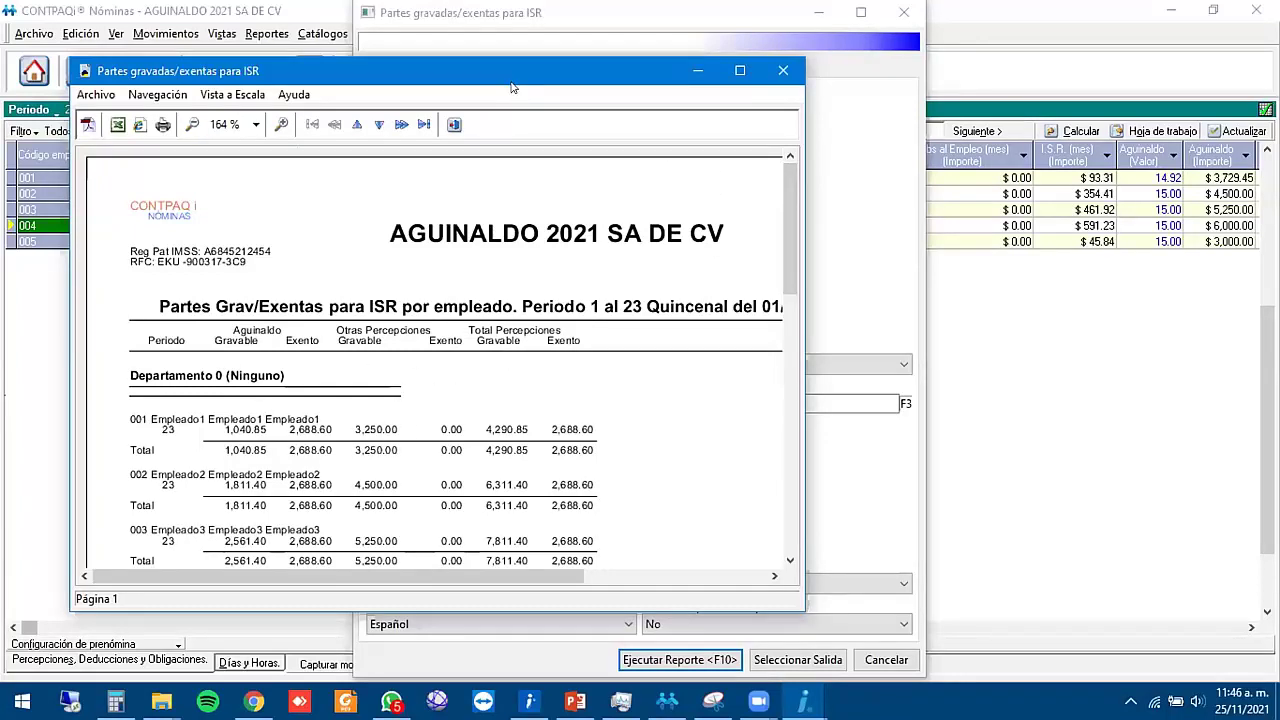
drag(510, 88, 557, 142)
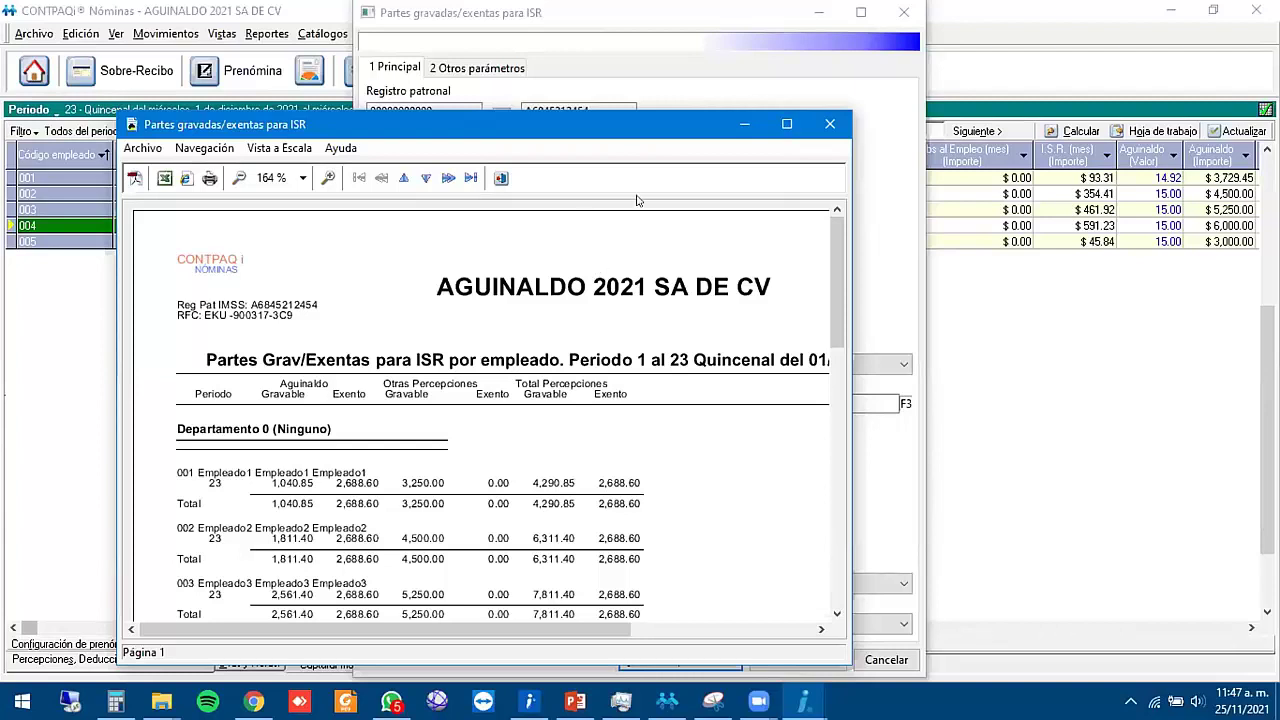
click(830, 125)
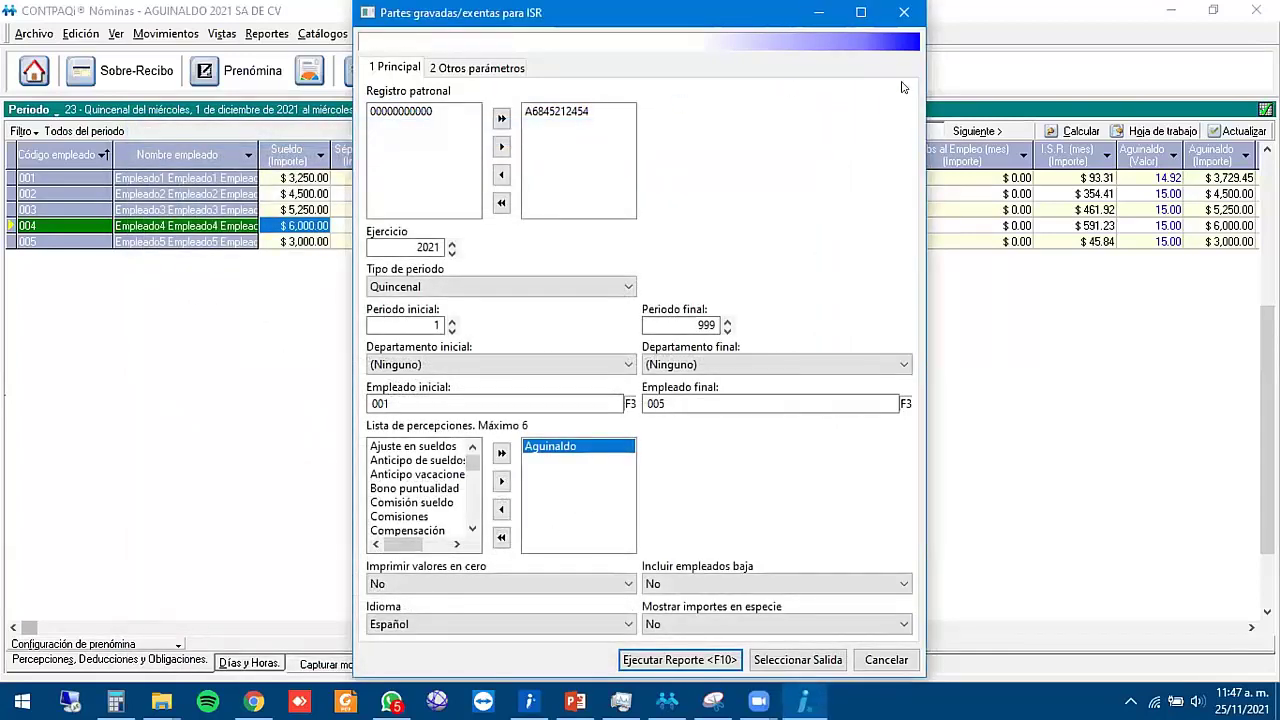
click(903, 13)
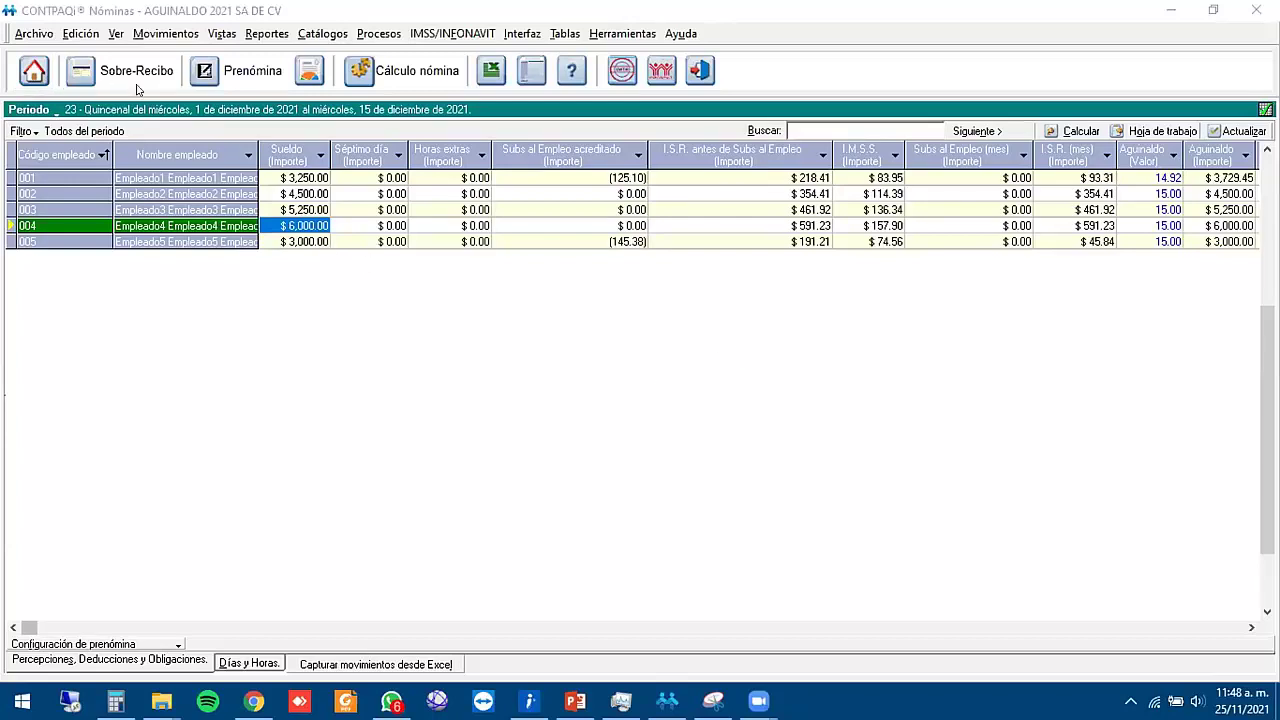
- Open employee 003's sobre-recibo and review the Sueldo, I.S.R. Art174 and I.S.R. (mes) amounts
click(192, 210)
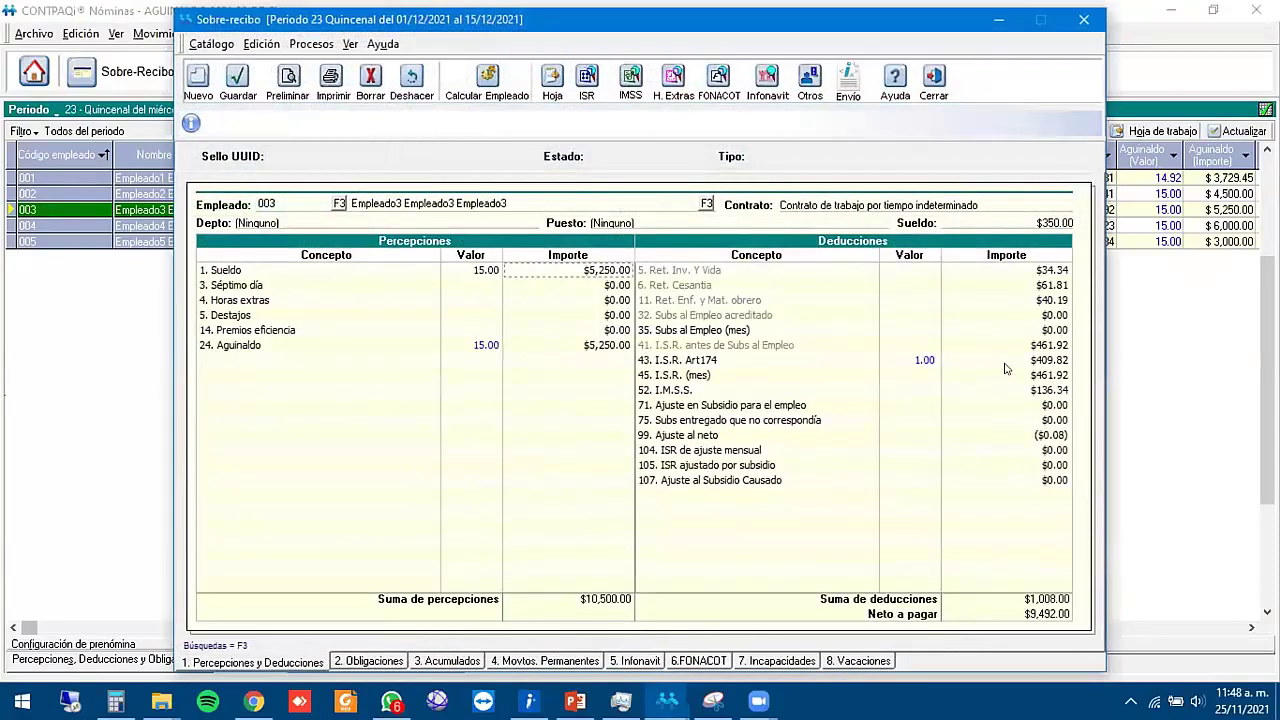
click(997, 366)
click(1047, 375)
click(595, 274)
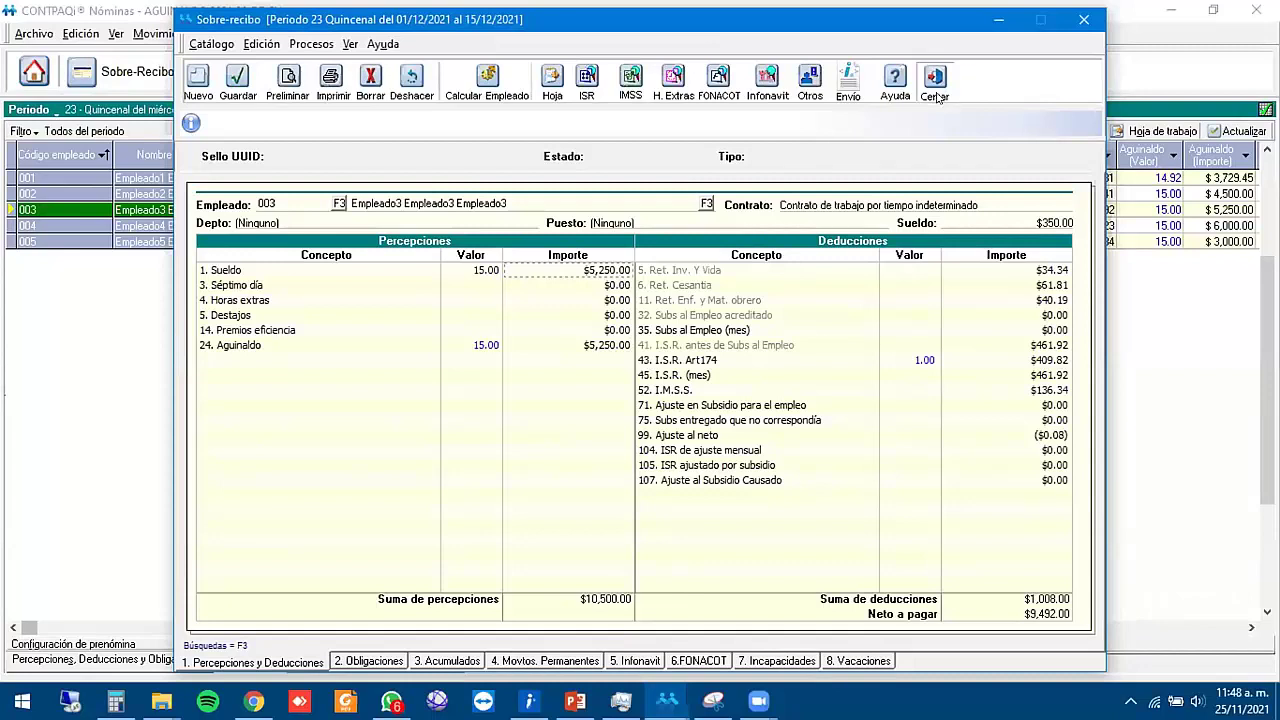
click(1044, 376)
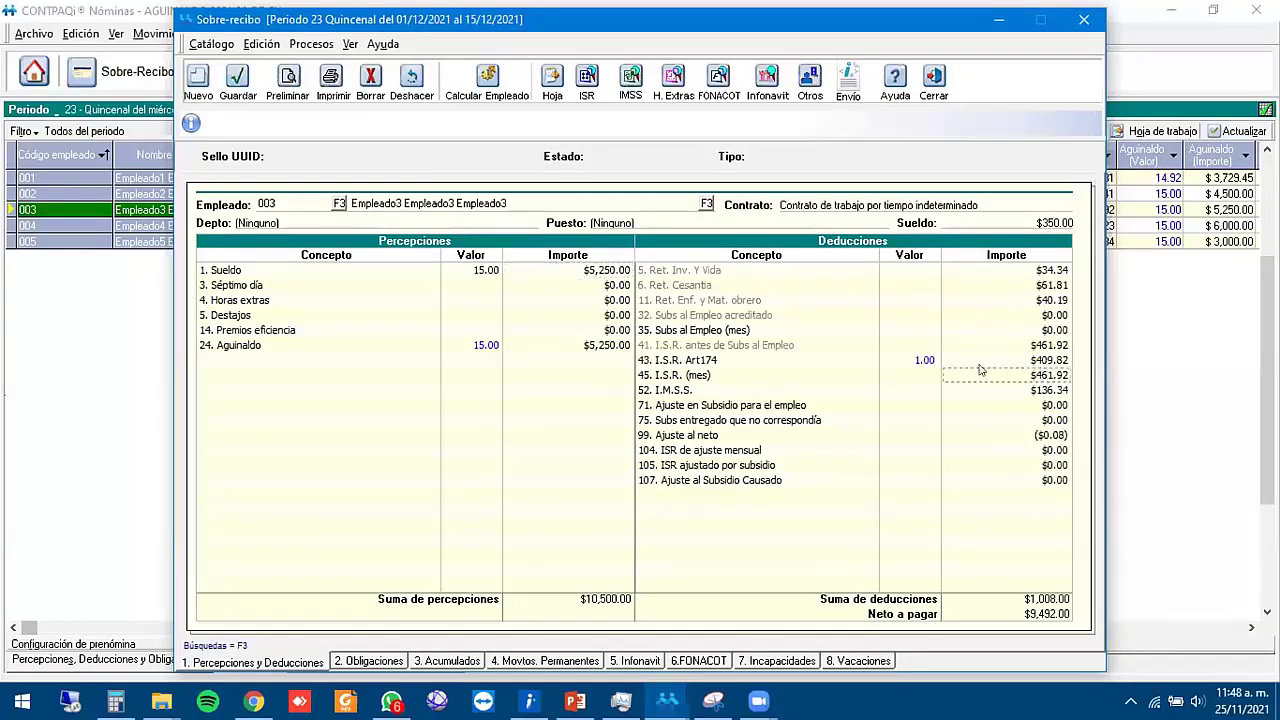
click(1037, 360)
click(1057, 370)
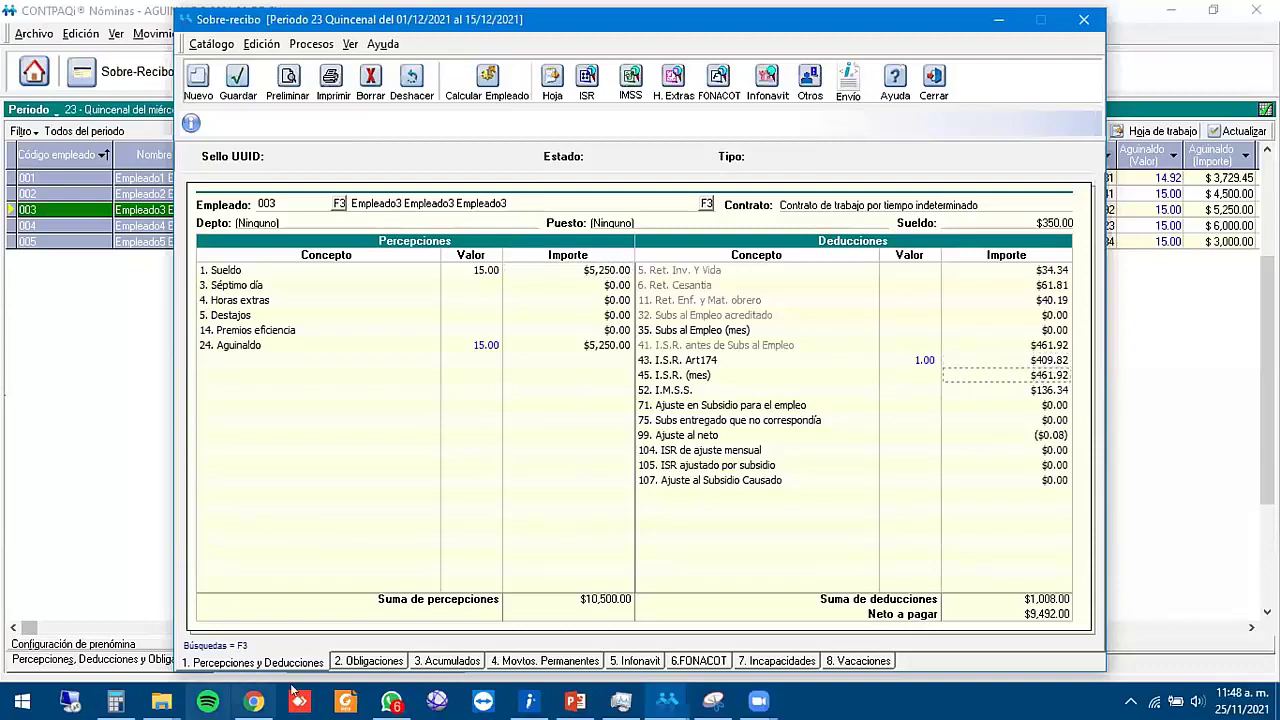
- Switch to the Calculator, add employee 003's two ISR amounts, 409.82 + 461.92, and close the sobre-recibo
click(115, 701)
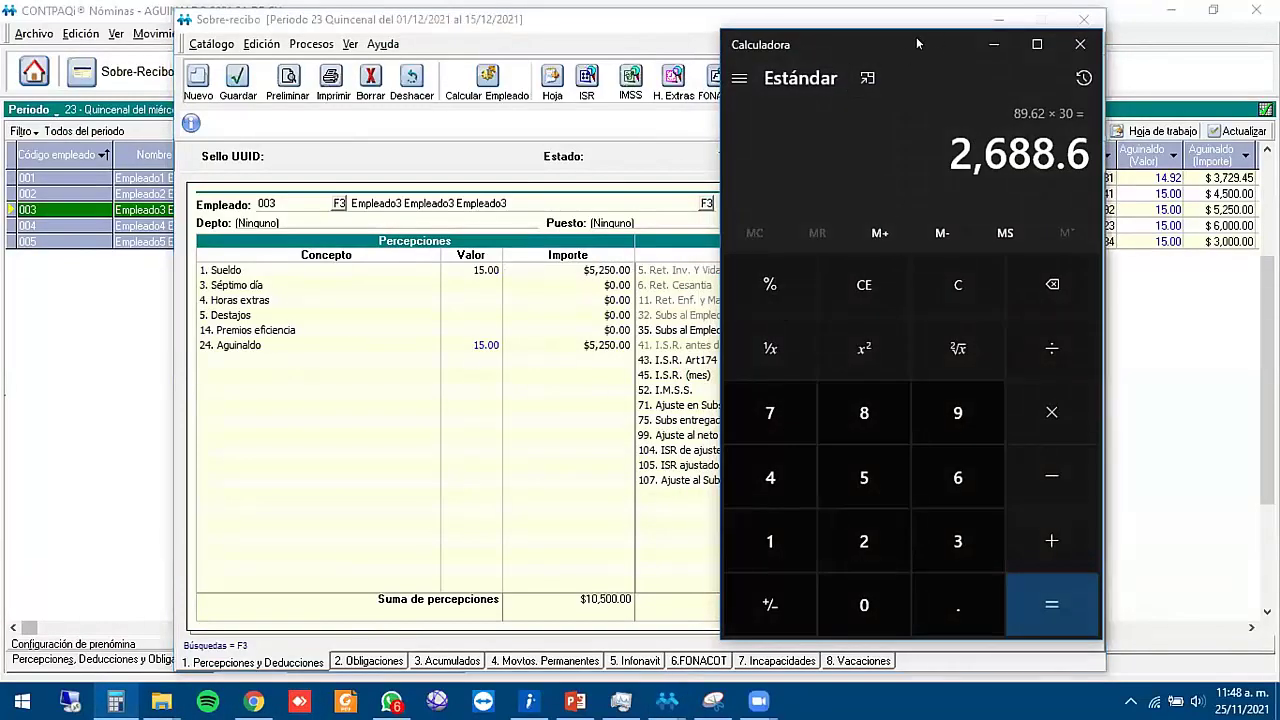
drag(916, 37, 241, 43)
click(283, 292)
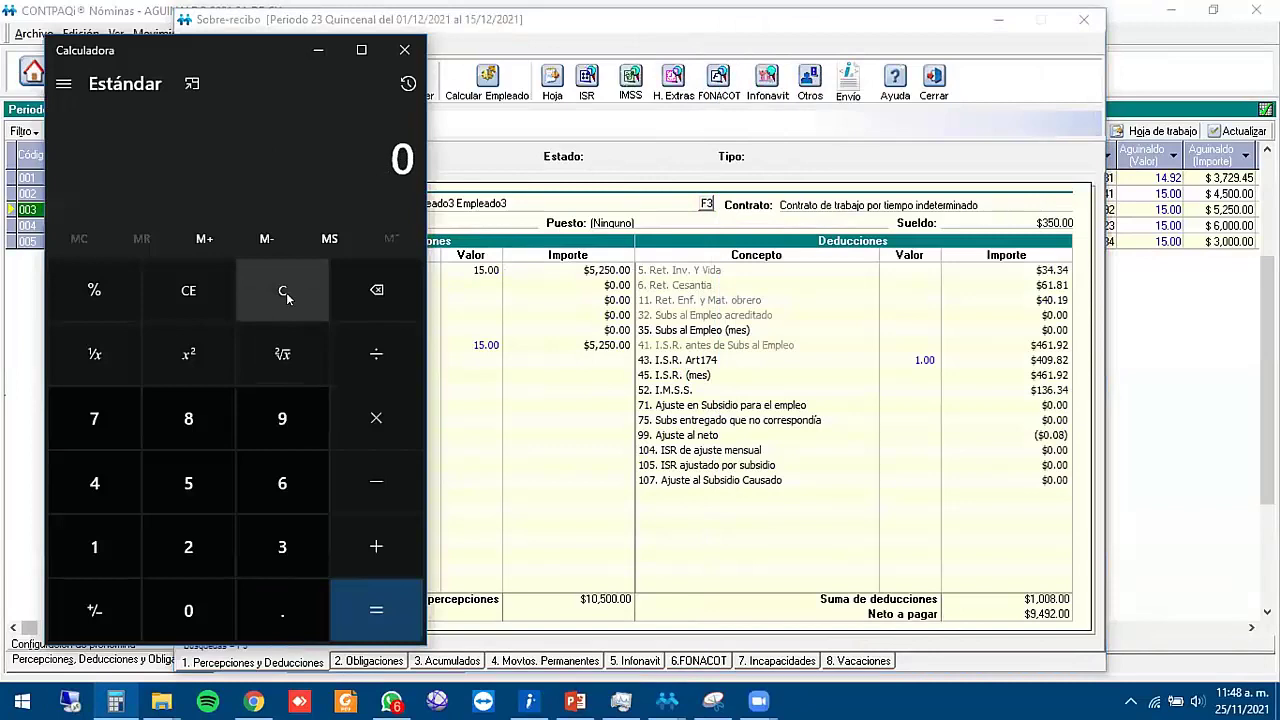
text(409.)
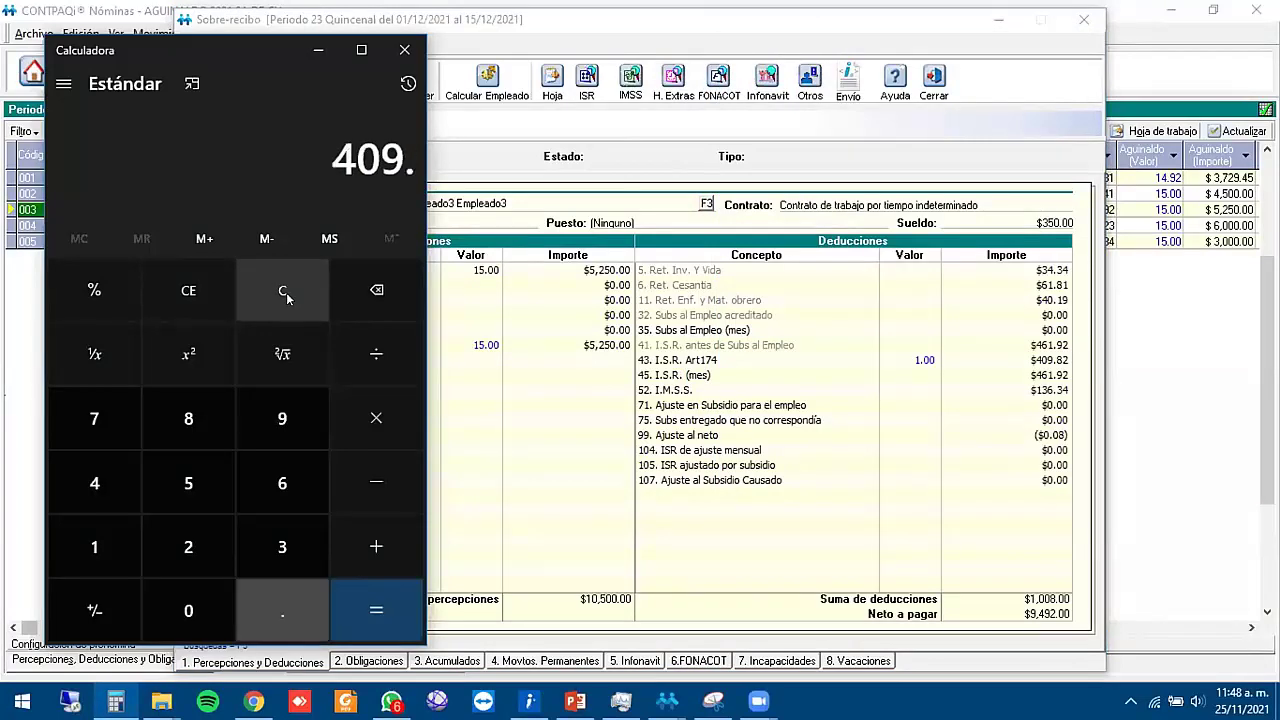
text(82 + 461.)
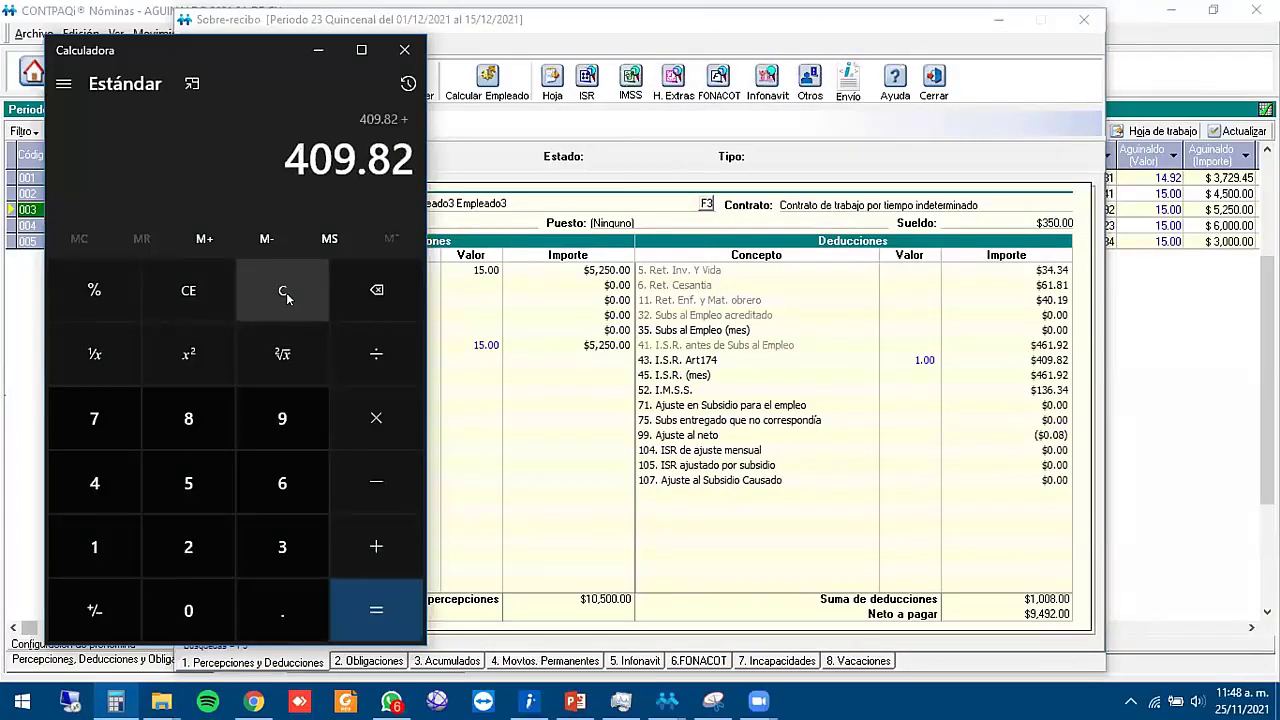
text(92)
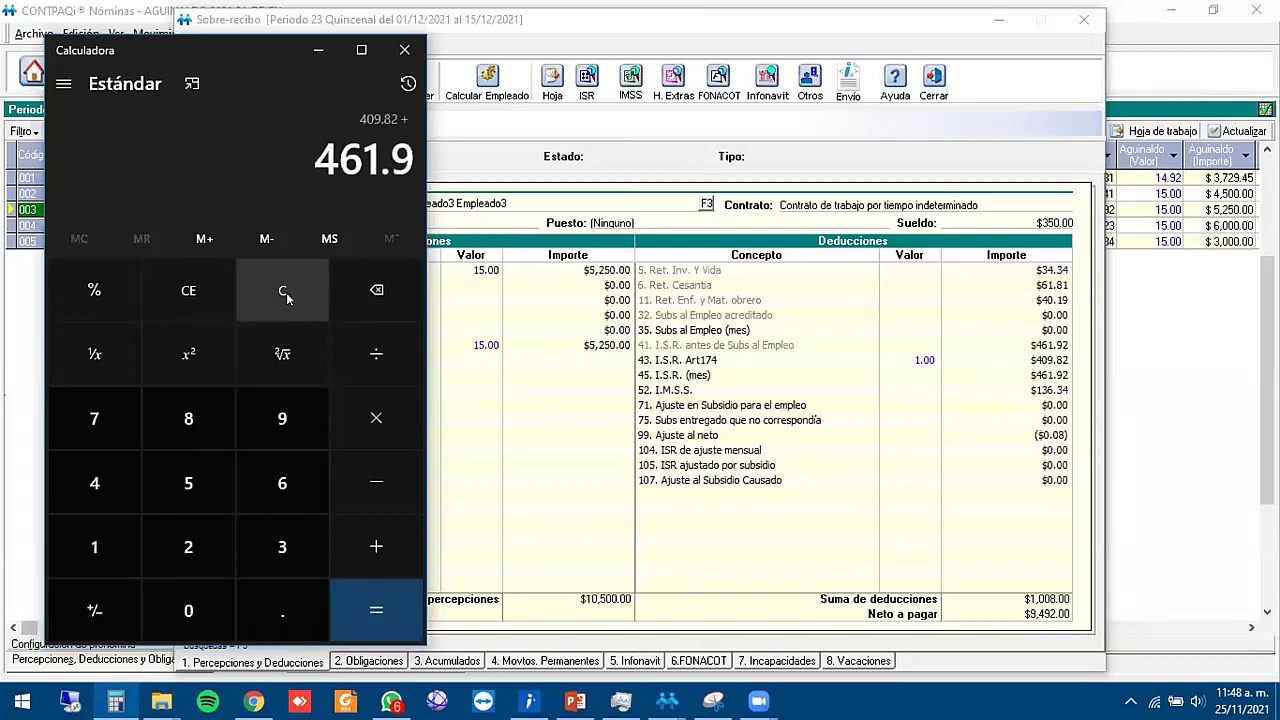
key(Return)
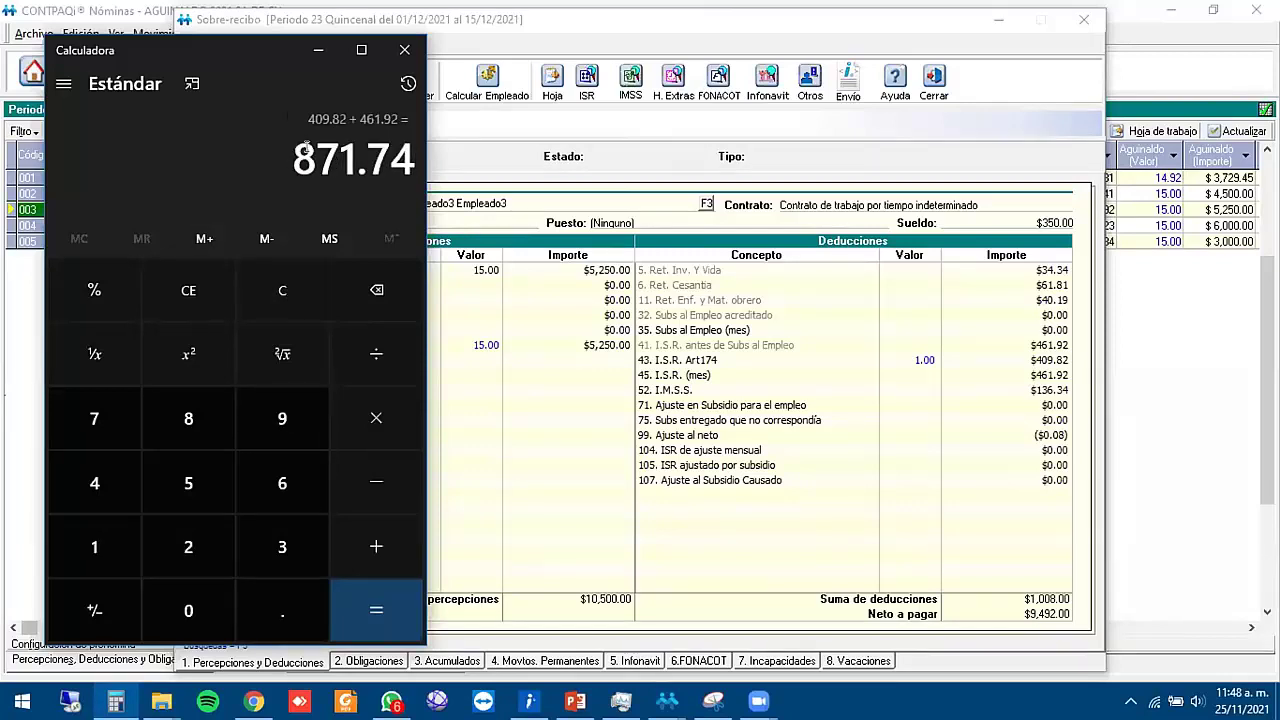
click(318, 50)
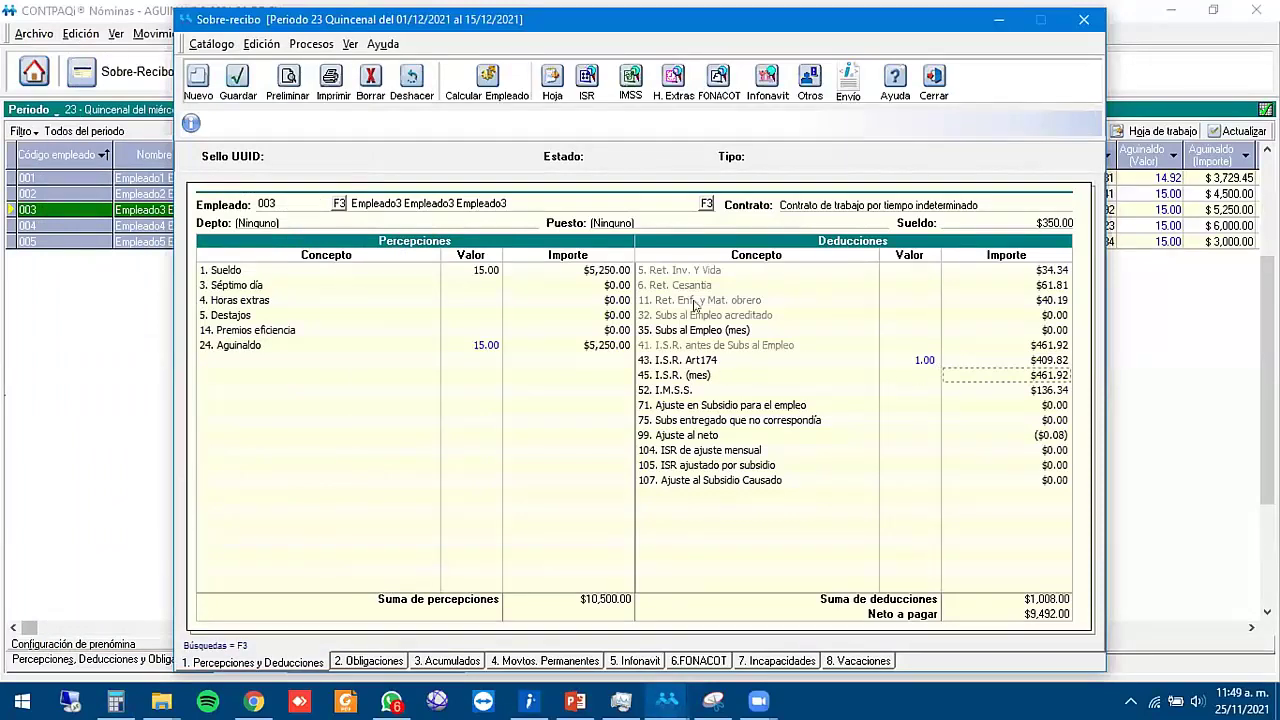
click(934, 80)
- Open the aguinaldo calculation and set its ISR calculation mode to Aplicar Artículo 96 (sp/mens)
click(379, 30)
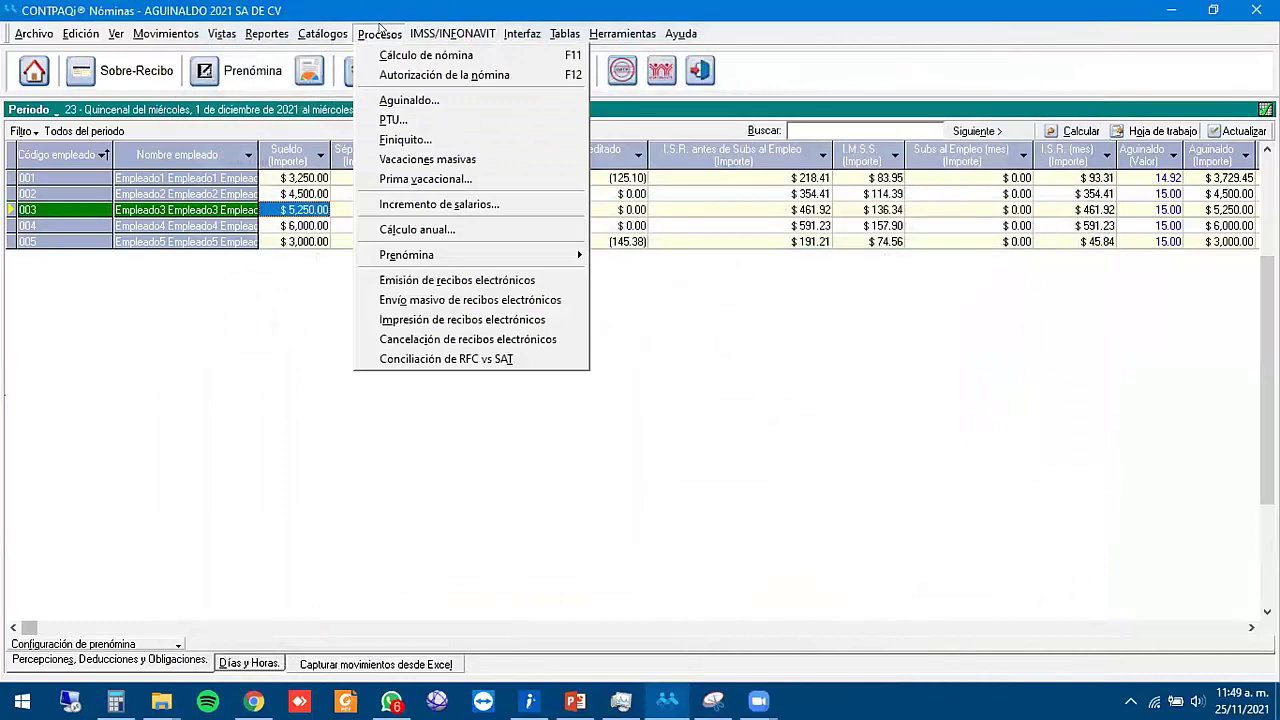
click(410, 100)
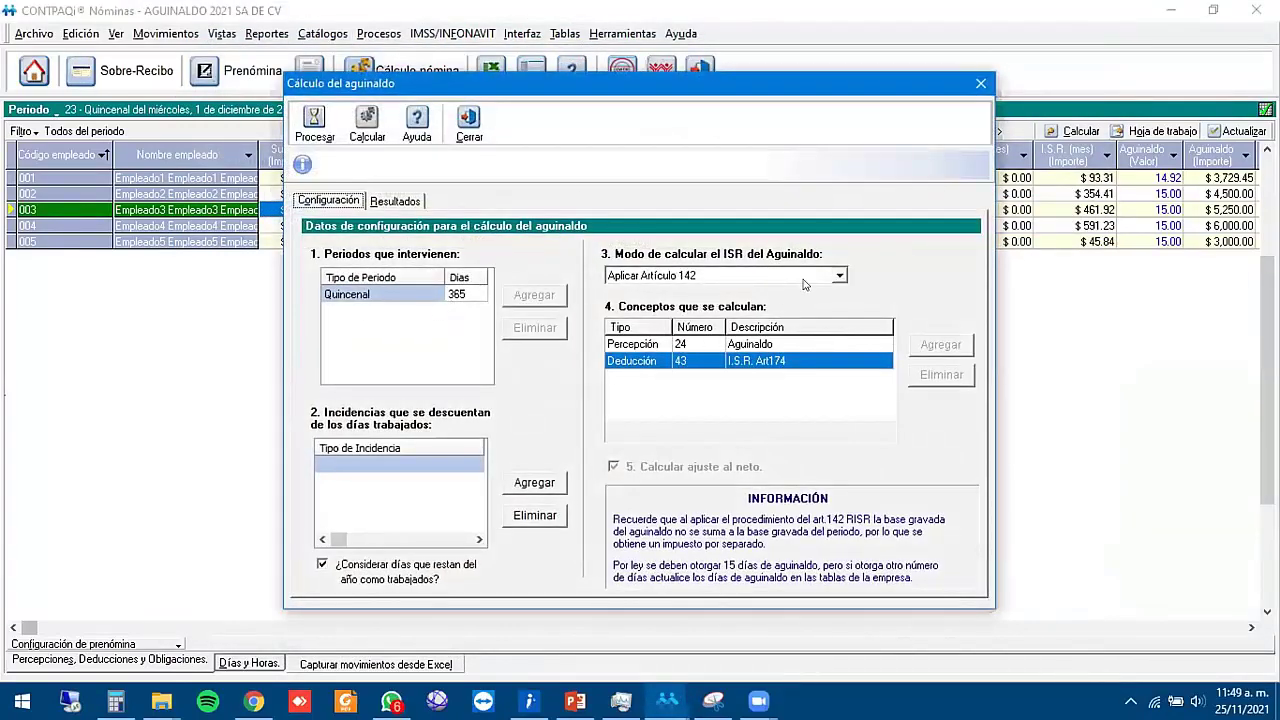
click(842, 277)
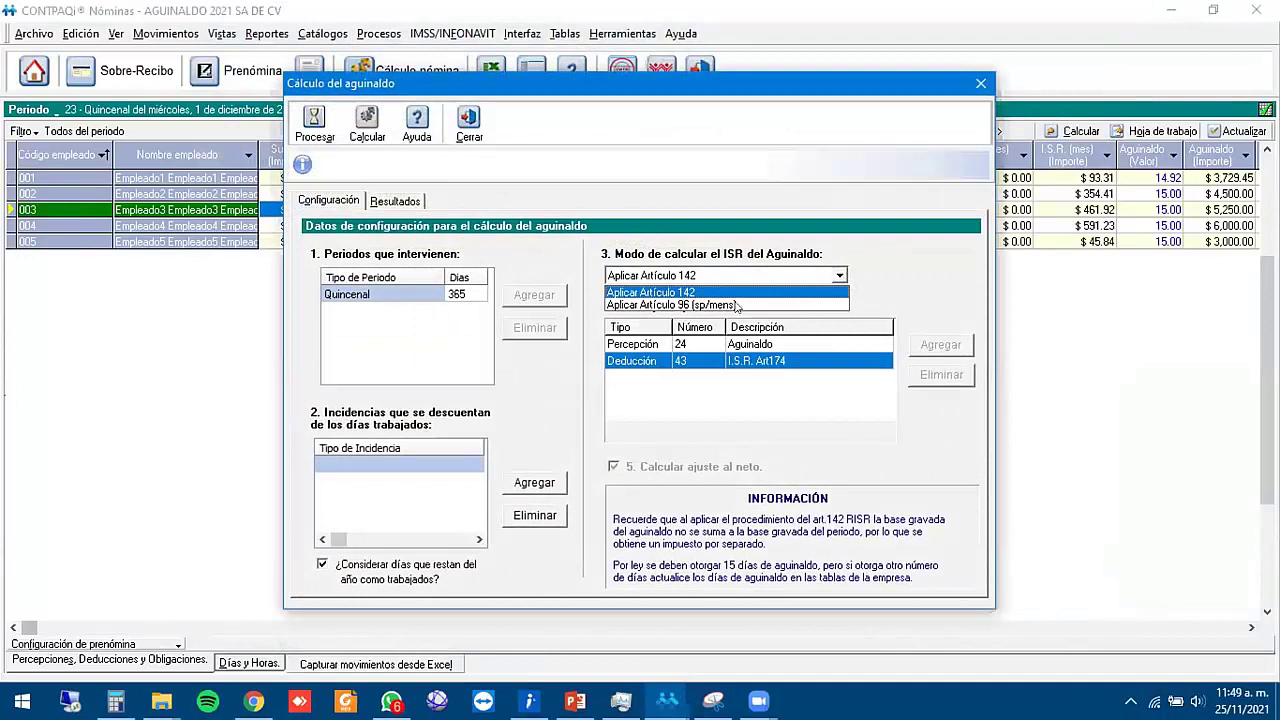
click(678, 305)
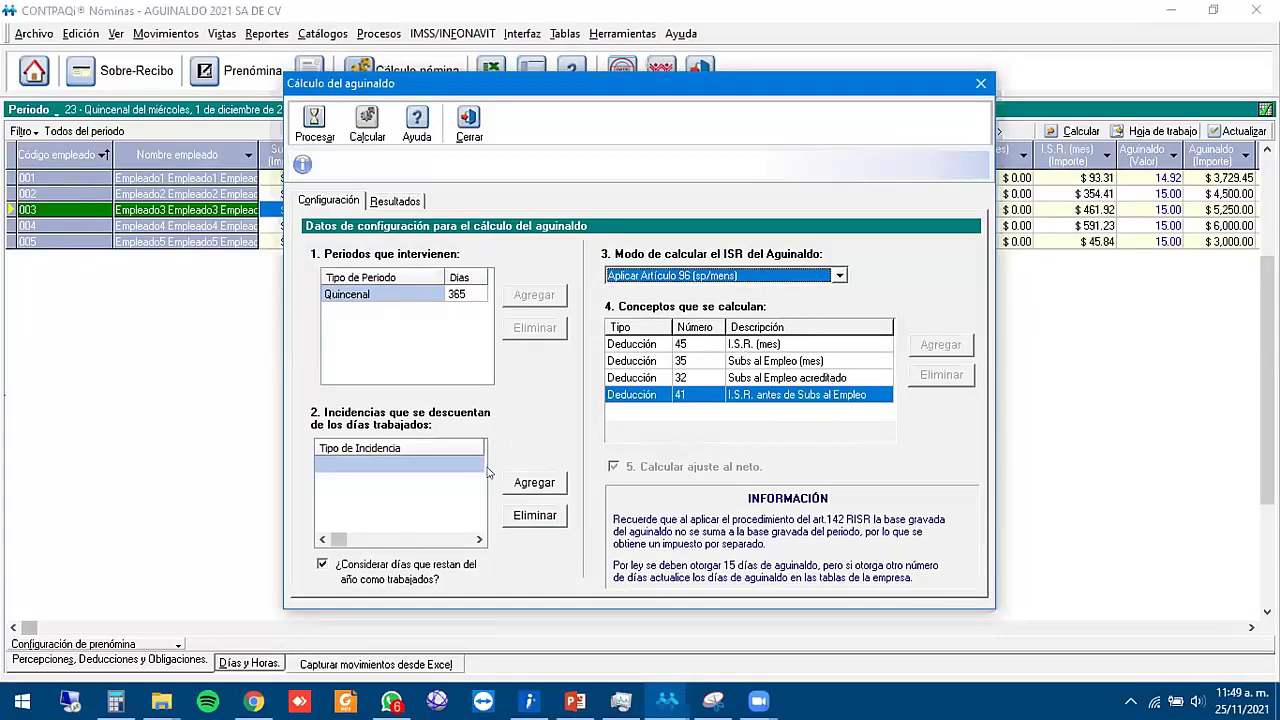
- Add Faltas injustificadas to the incidences discounted from days worked, and run the aguinaldo calculation to update the prenómina
click(541, 483)
click(584, 280)
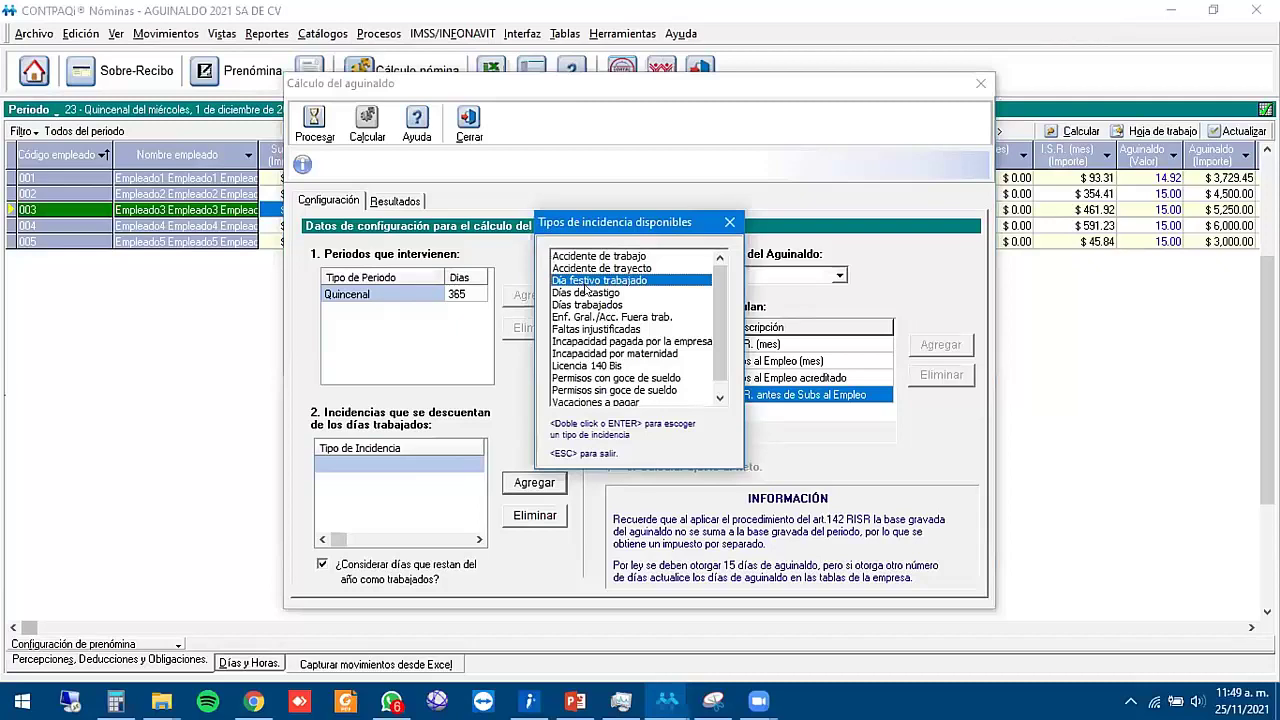
key(f)
key(Return)
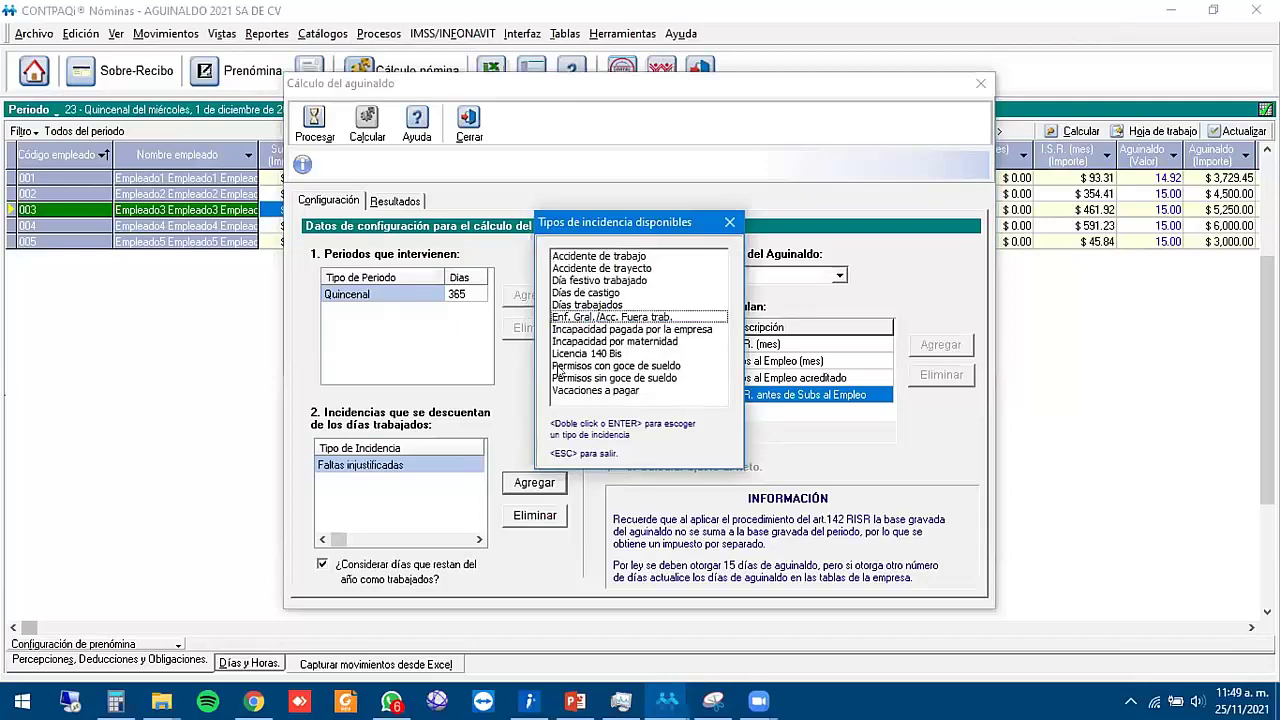
click(730, 223)
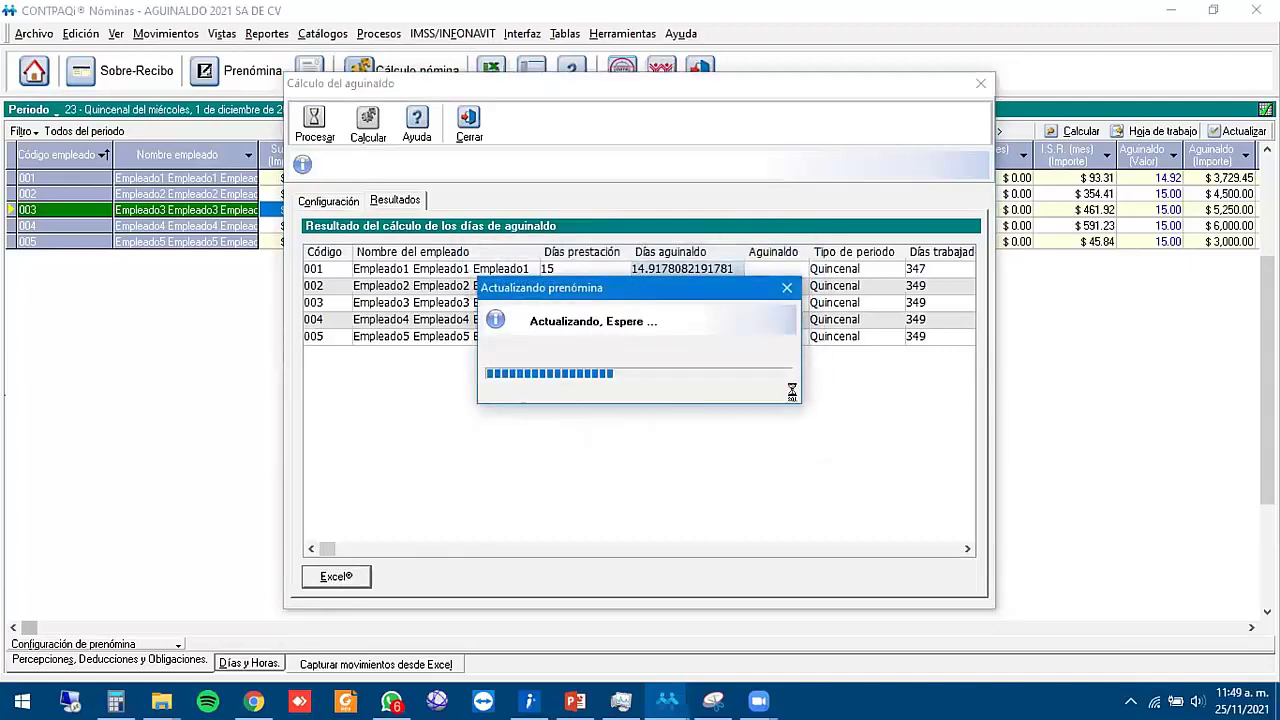
click(650, 414)
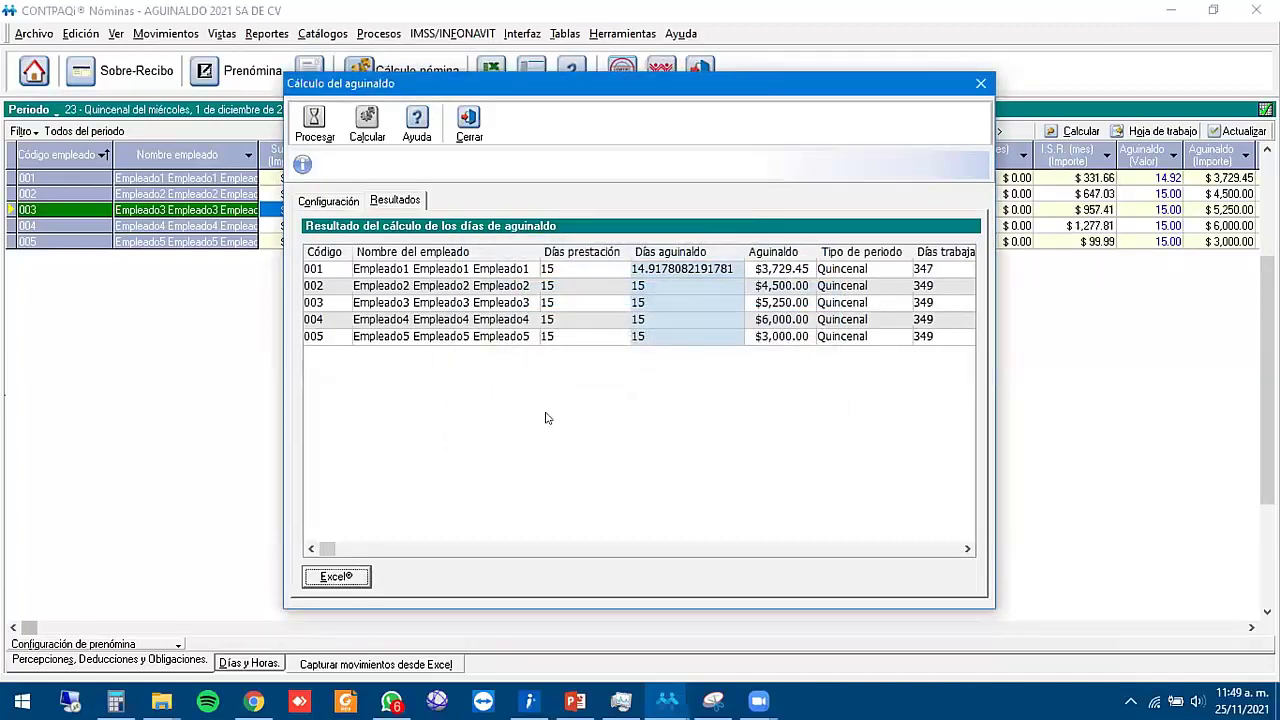
click(469, 126)
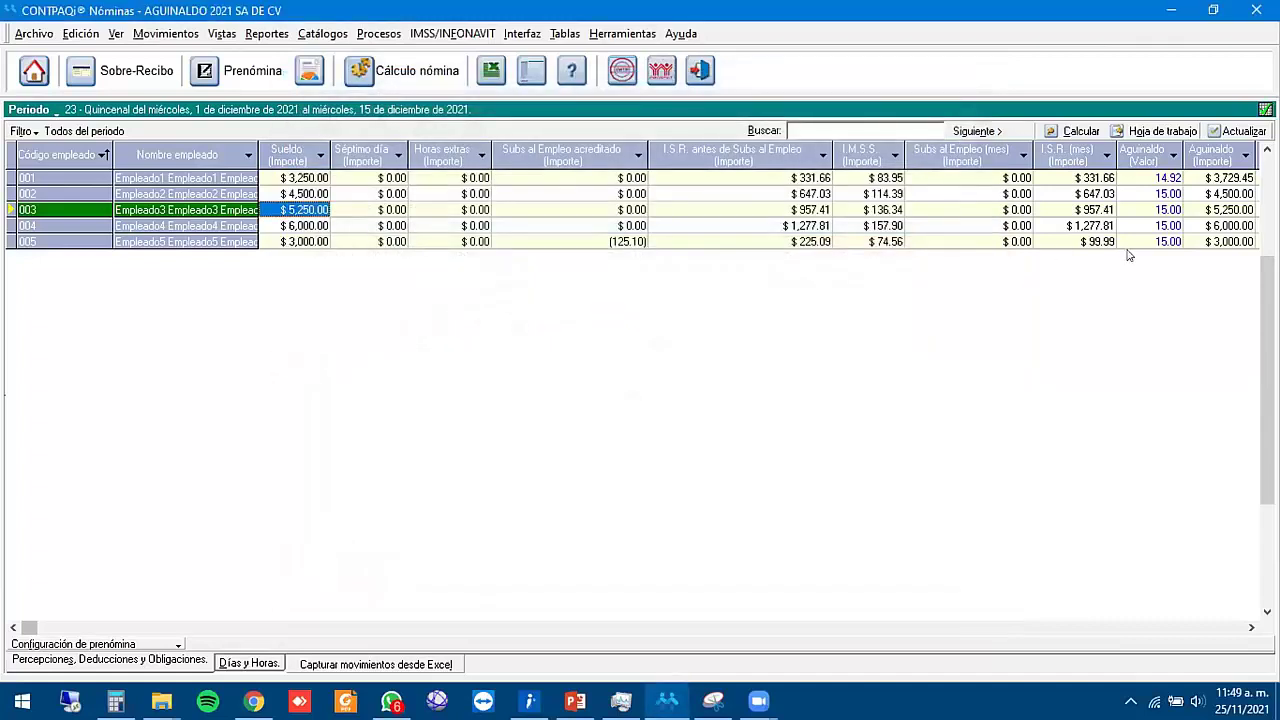
- Review the recalculated prenómina from employee 004's Aguinaldo to Otras Deducciones, and check the I.S.R. Art142 column for all employees
click(1142, 224)
key(Right)
key(Right)
key(Right)
key(Right)
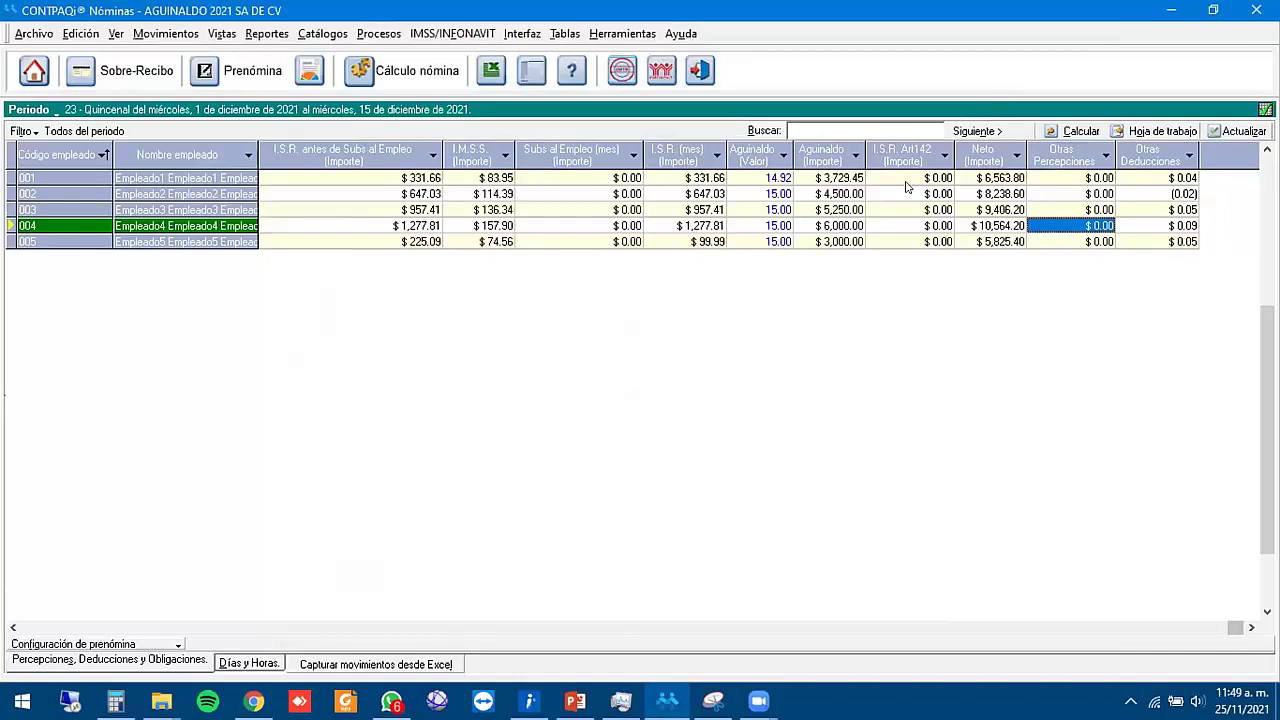
drag(910, 176, 925, 245)
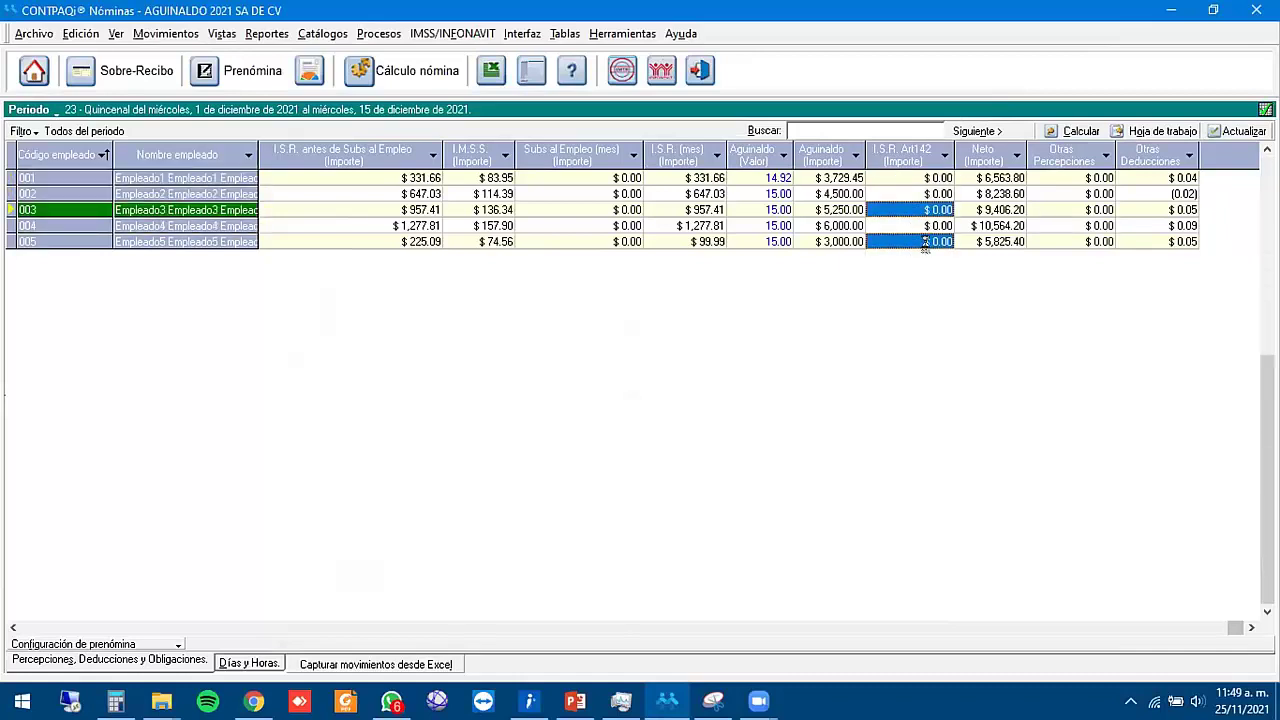
- Check the I.S.R. Art142 column for all employees, and open employee 003's sobre-recibo to examine the I.S.R. (mes) amount
drag(909, 180, 914, 257)
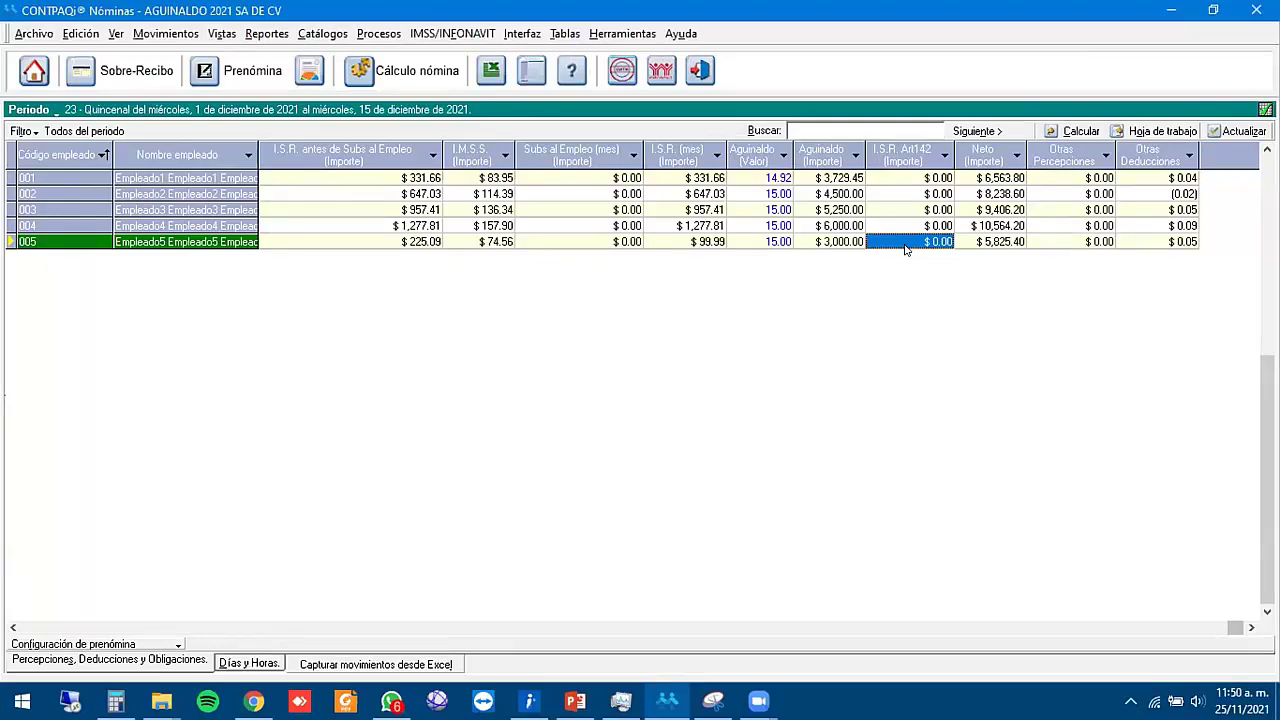
key(Left)
key(Left)
key(Up)
key(Up)
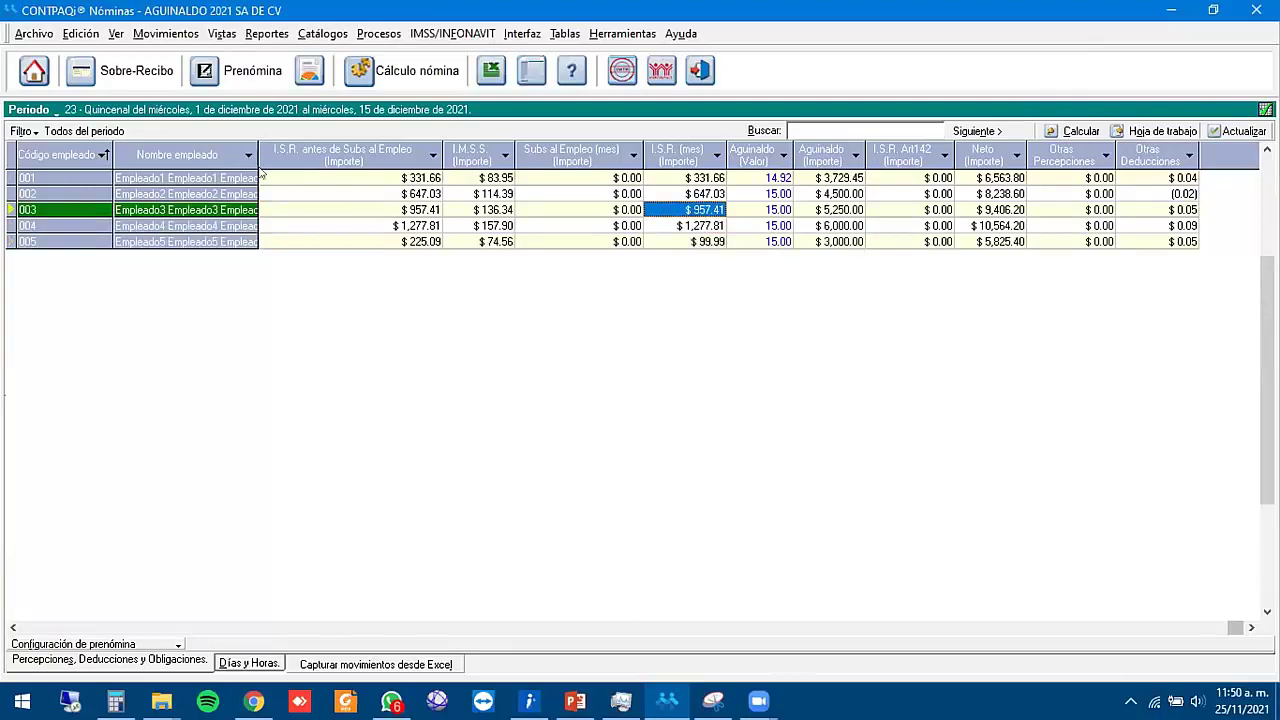
click(140, 76)
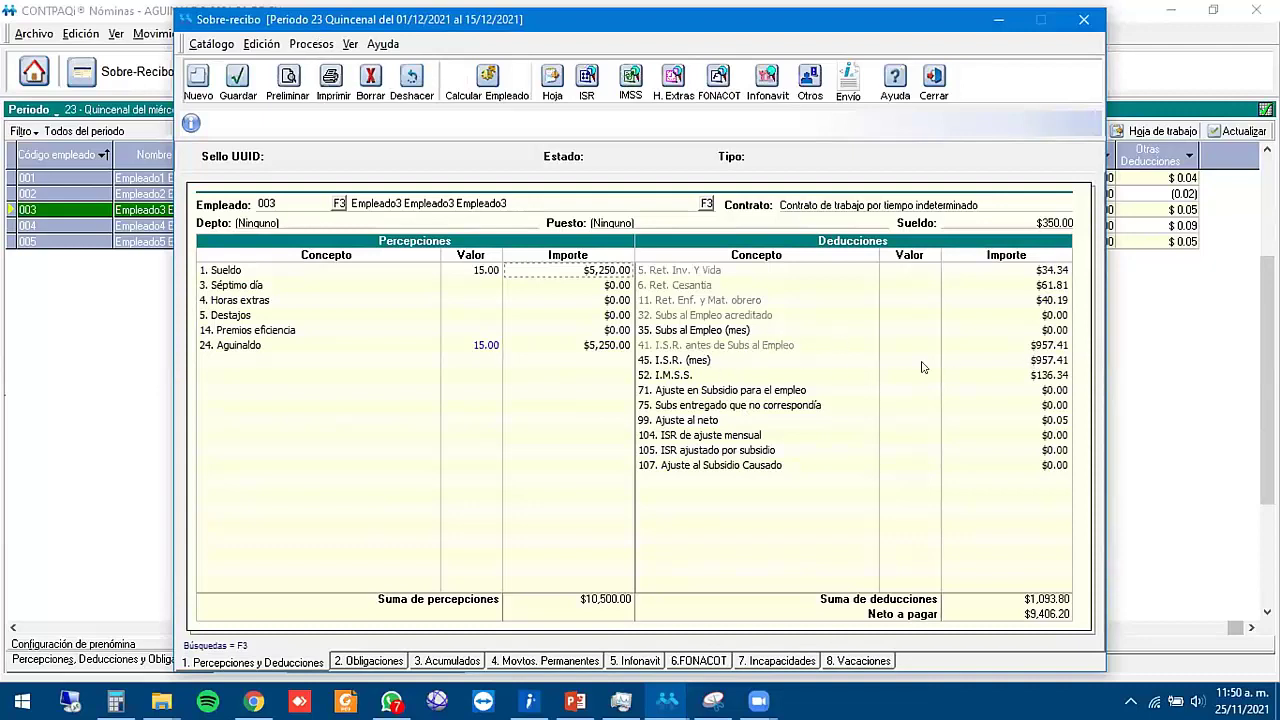
click(1007, 366)
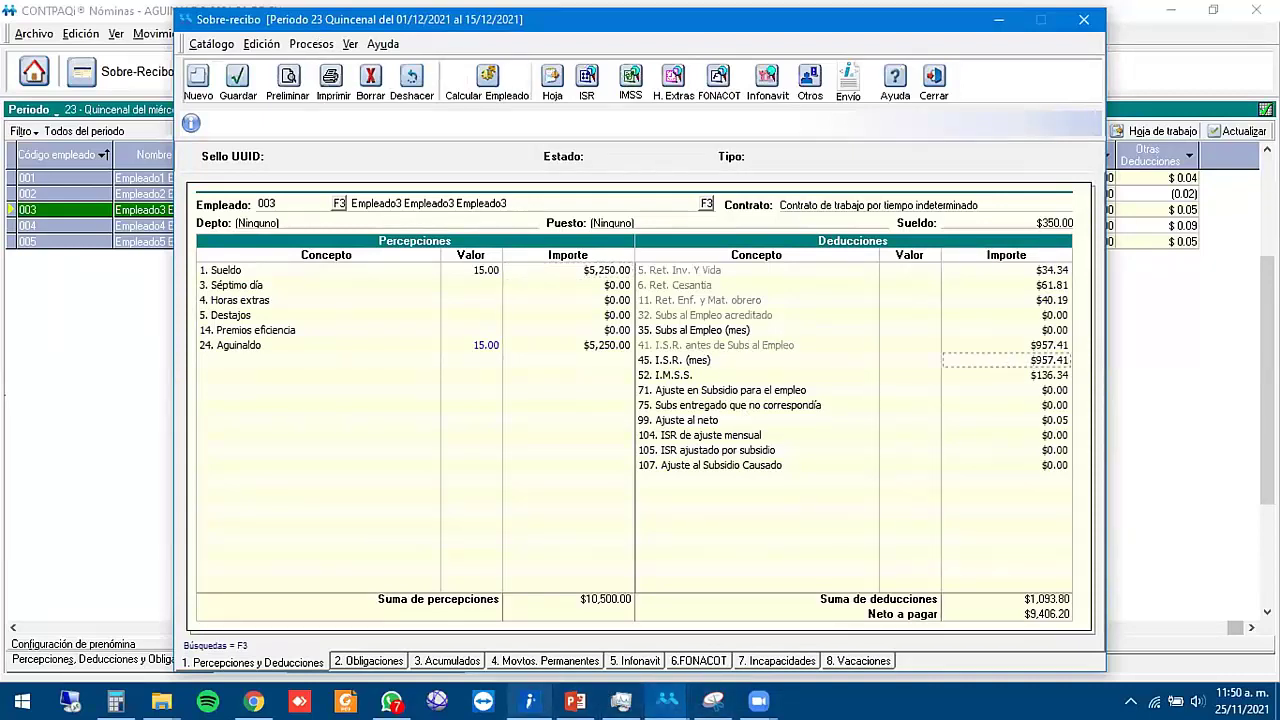
- Switch to the Calculator to compare employee 003's earlier ISR sum with the sobre-recibo, and close both windows
click(116, 702)
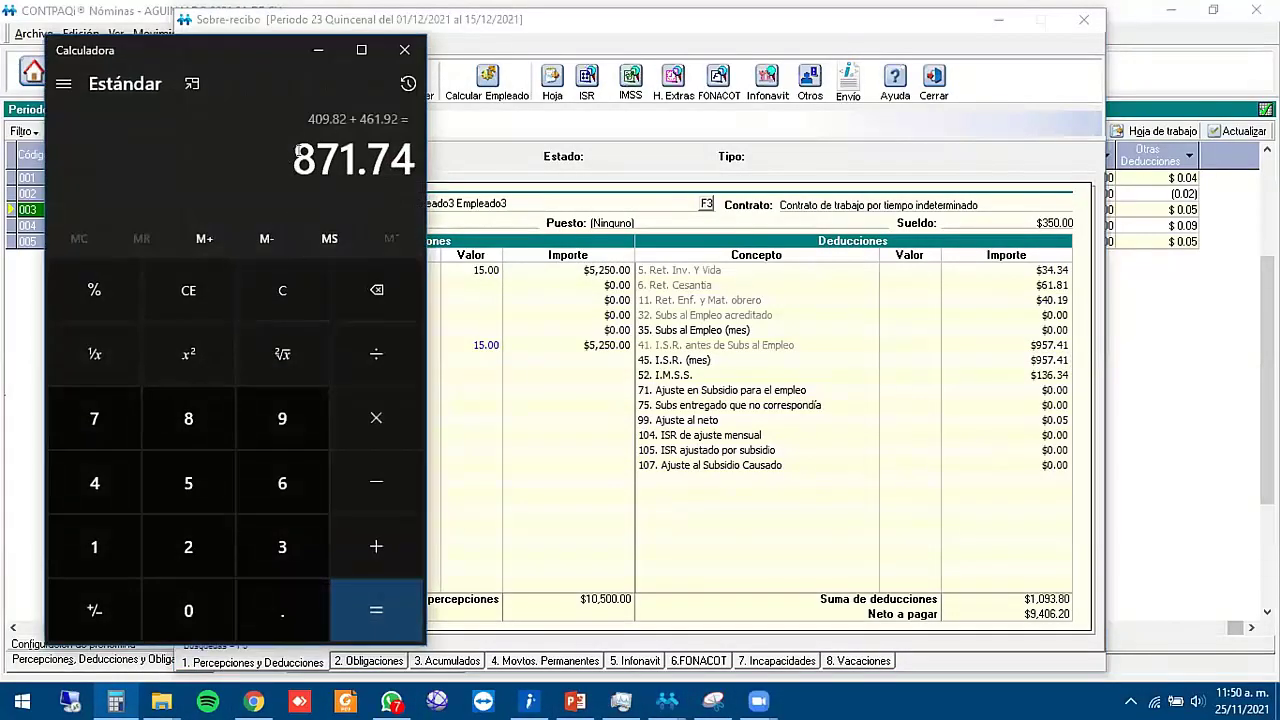
drag(297, 151, 440, 158)
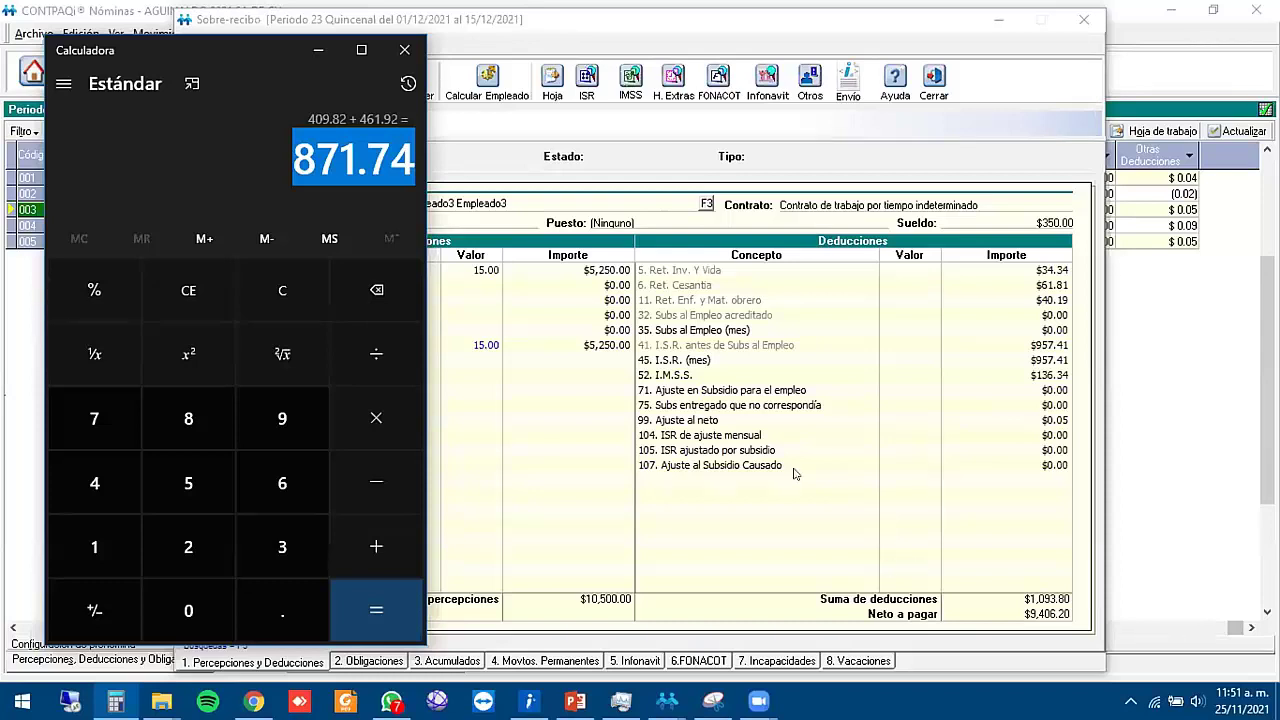
click(403, 50)
click(938, 84)
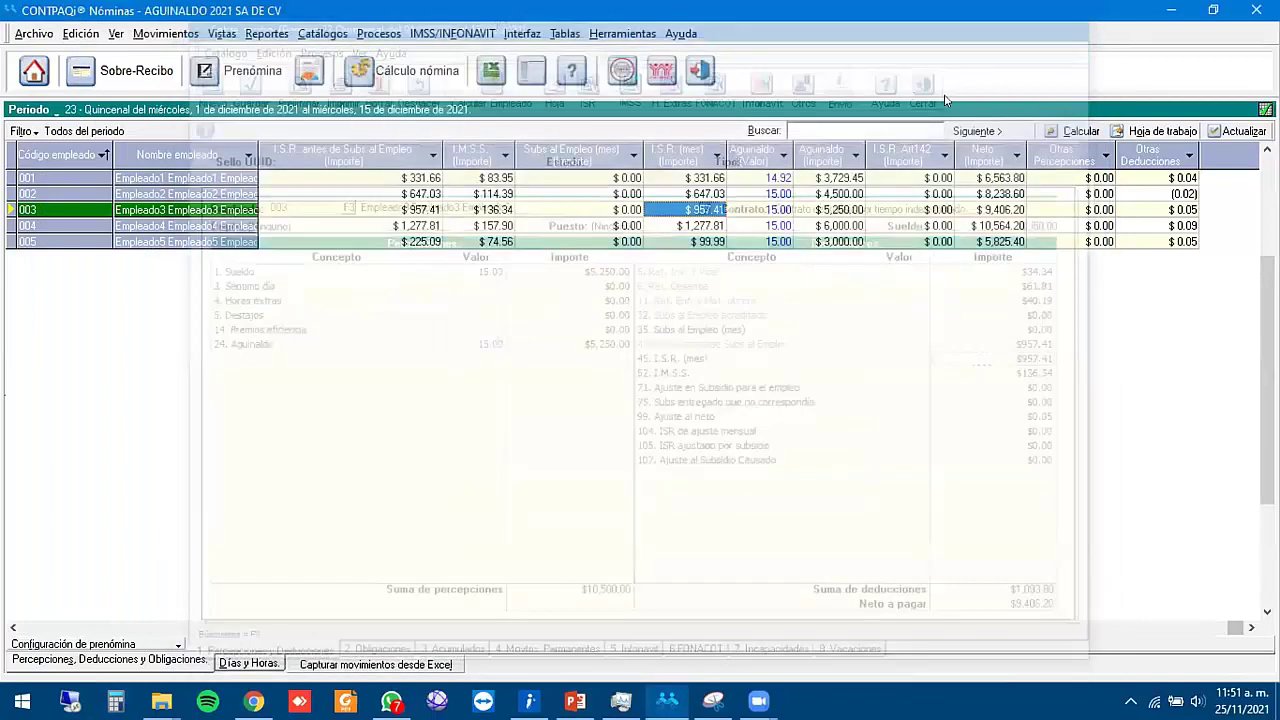
- Clear all values in the Aguinaldo (Valor) column of the prenómina and accept the confirmation
click(769, 177)
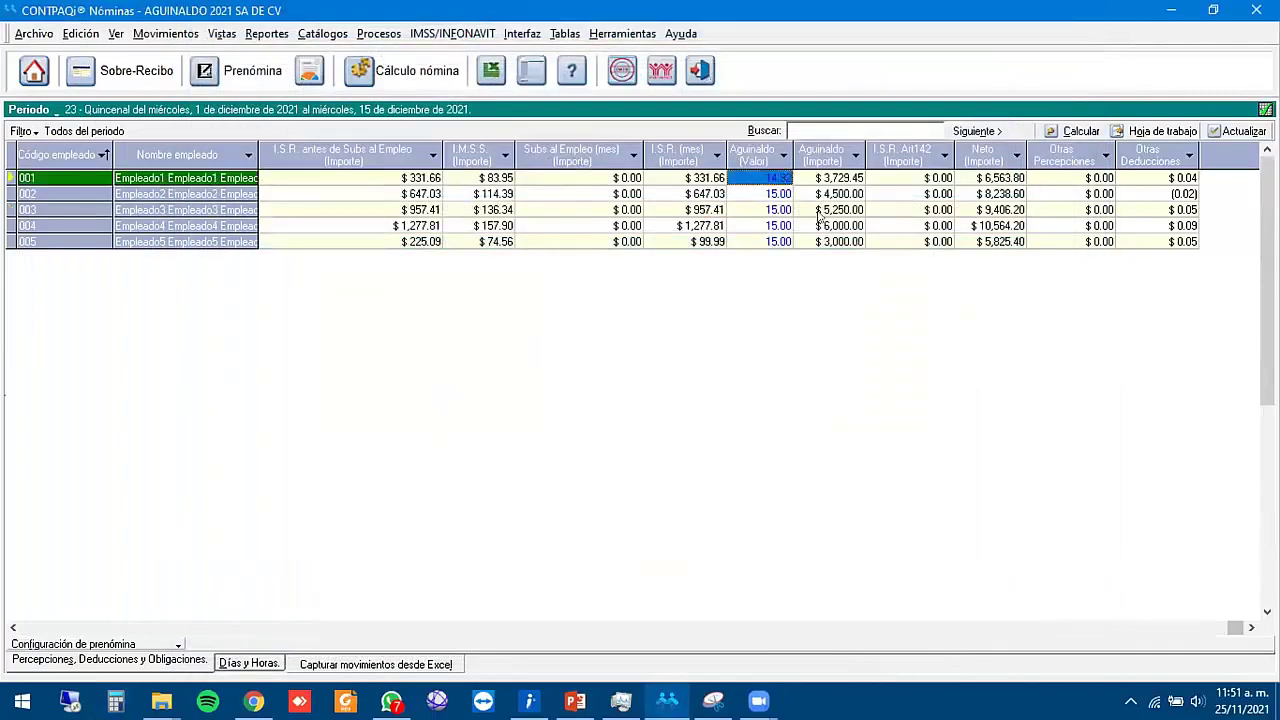
right_click(742, 178)
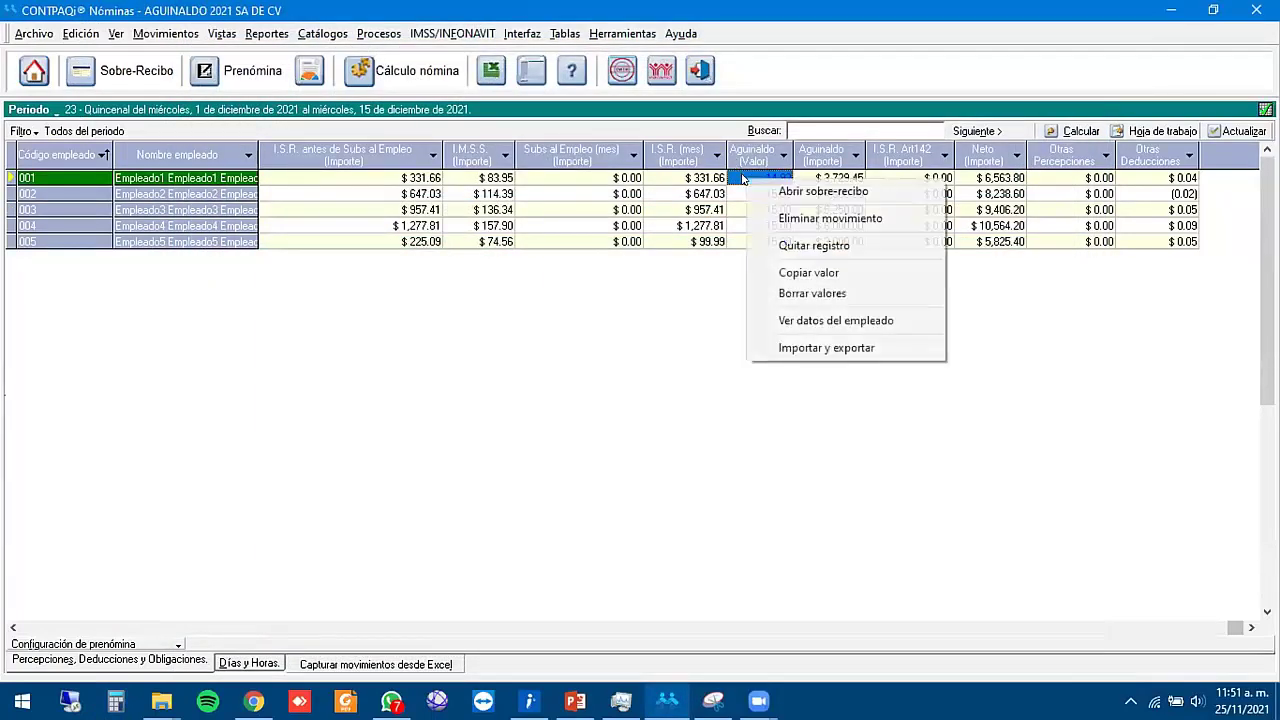
click(805, 294)
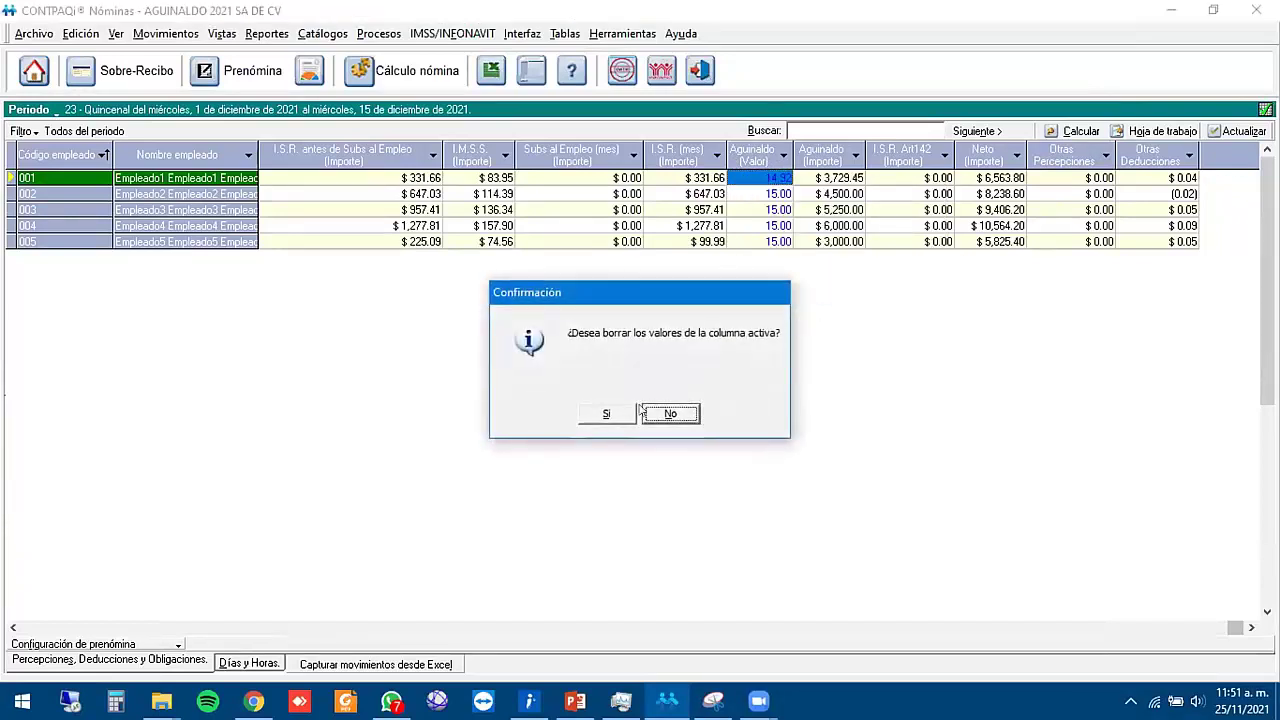
click(605, 410)
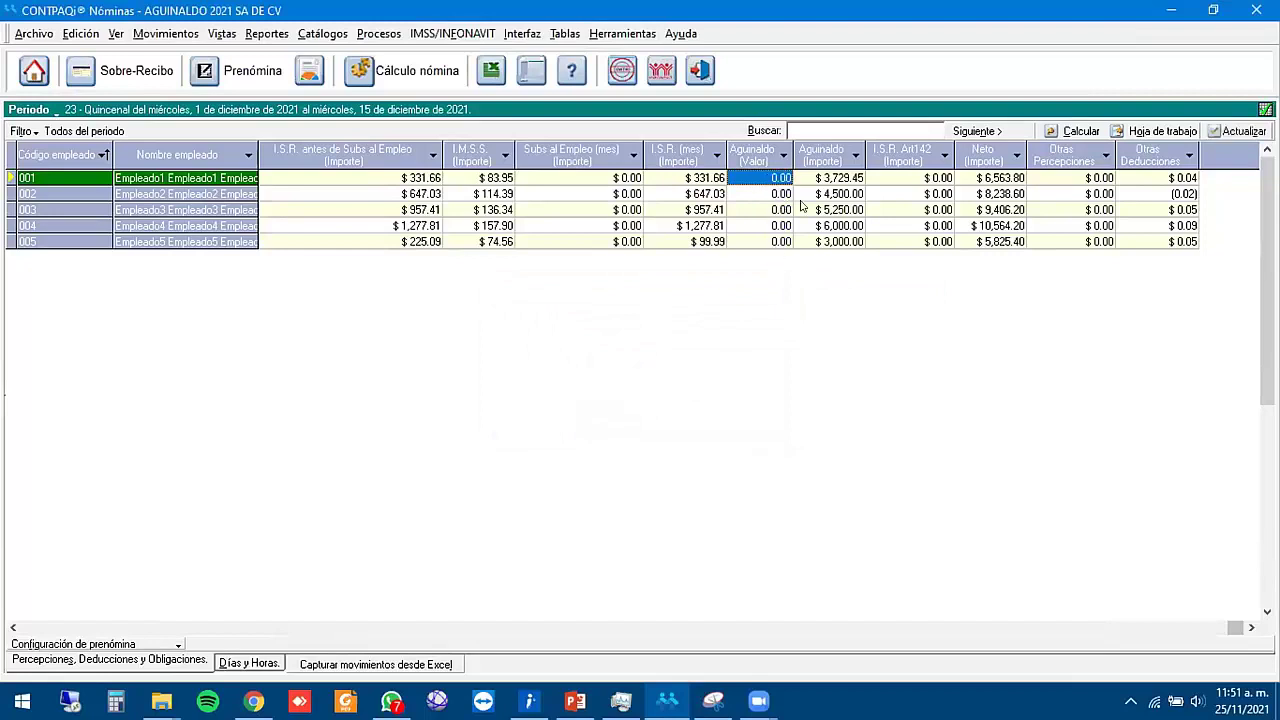
- Recalculate the payroll for all employees in the period, with payment dates 15/12/2021 for period 23 and 31/12/2021 for period 24
click(395, 70)
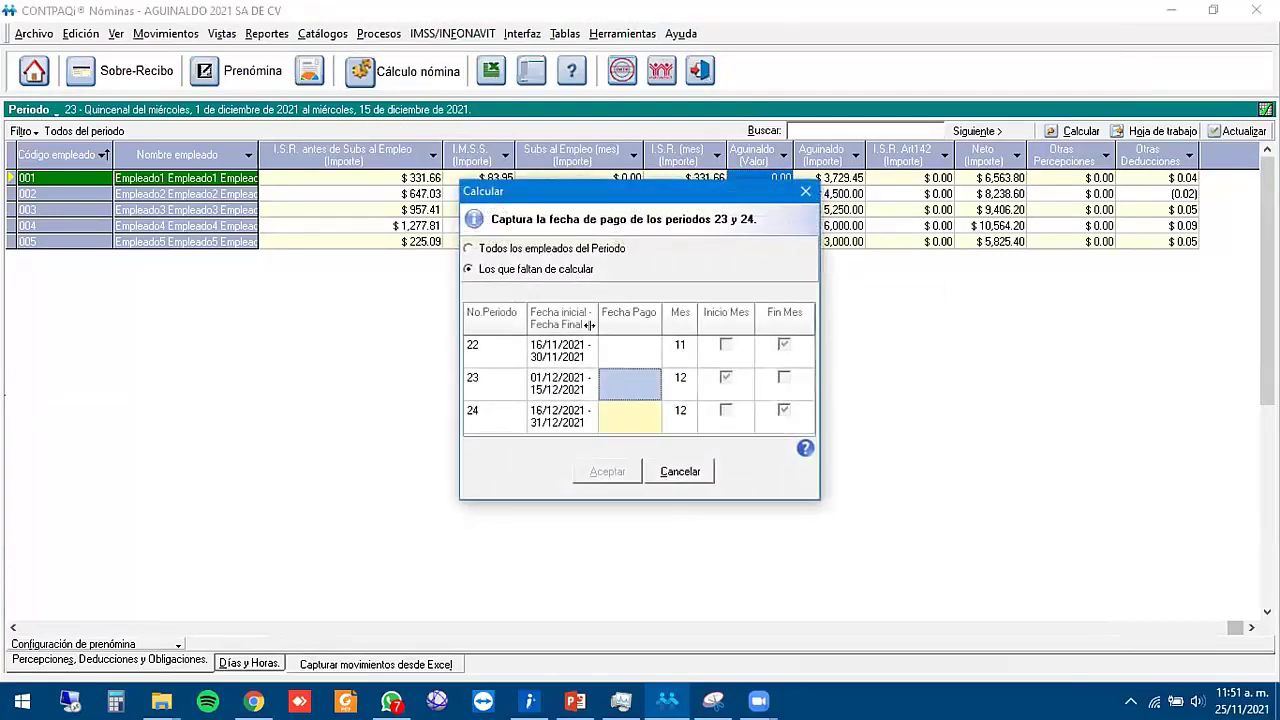
click(500, 250)
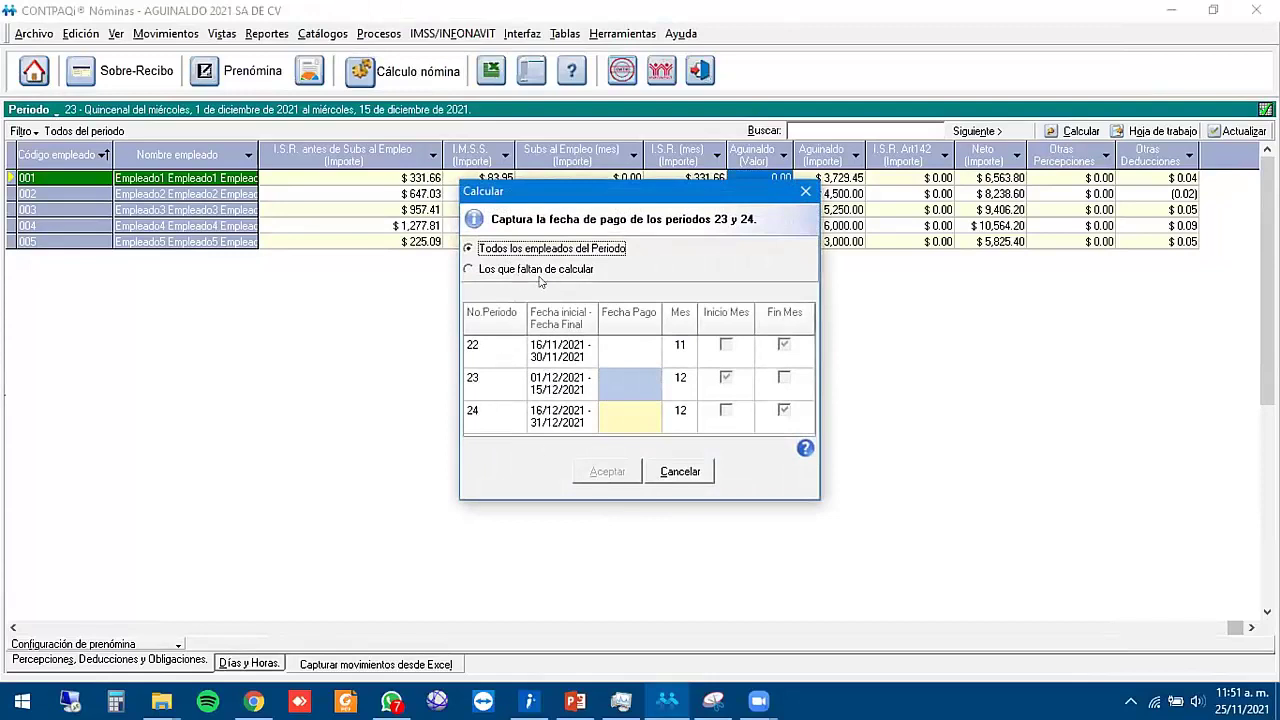
click(630, 388)
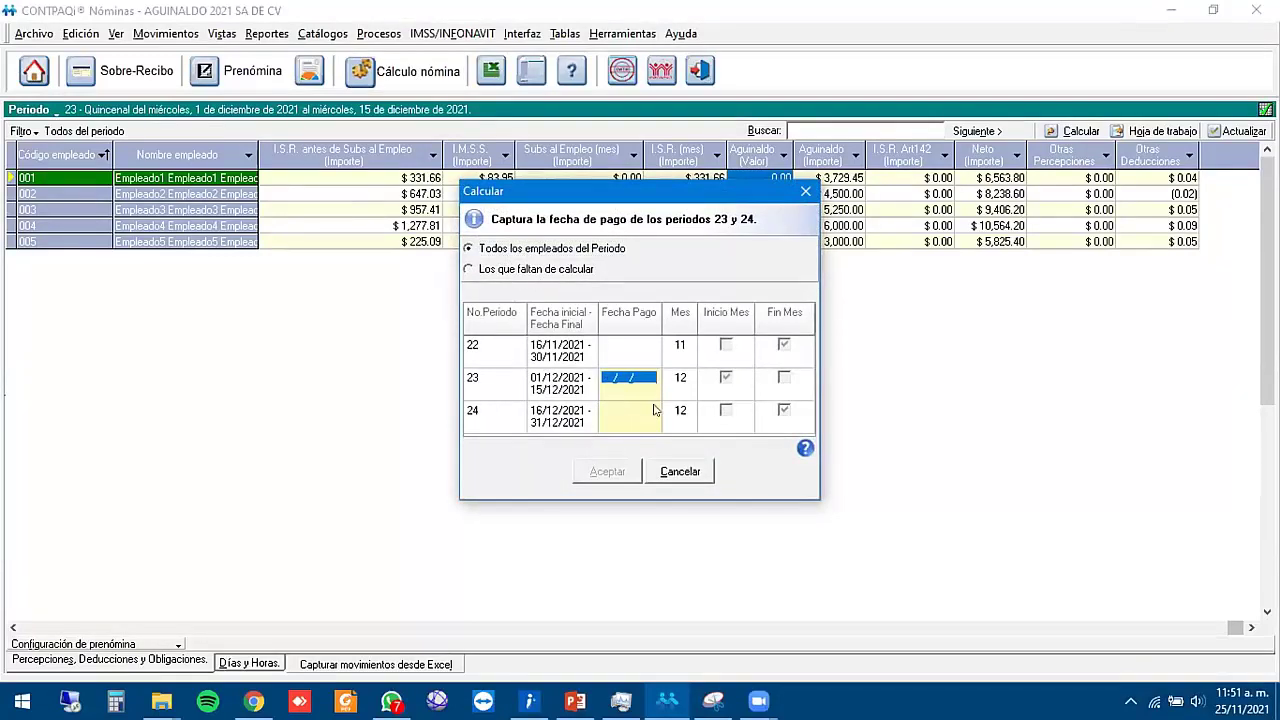
text(15122021)
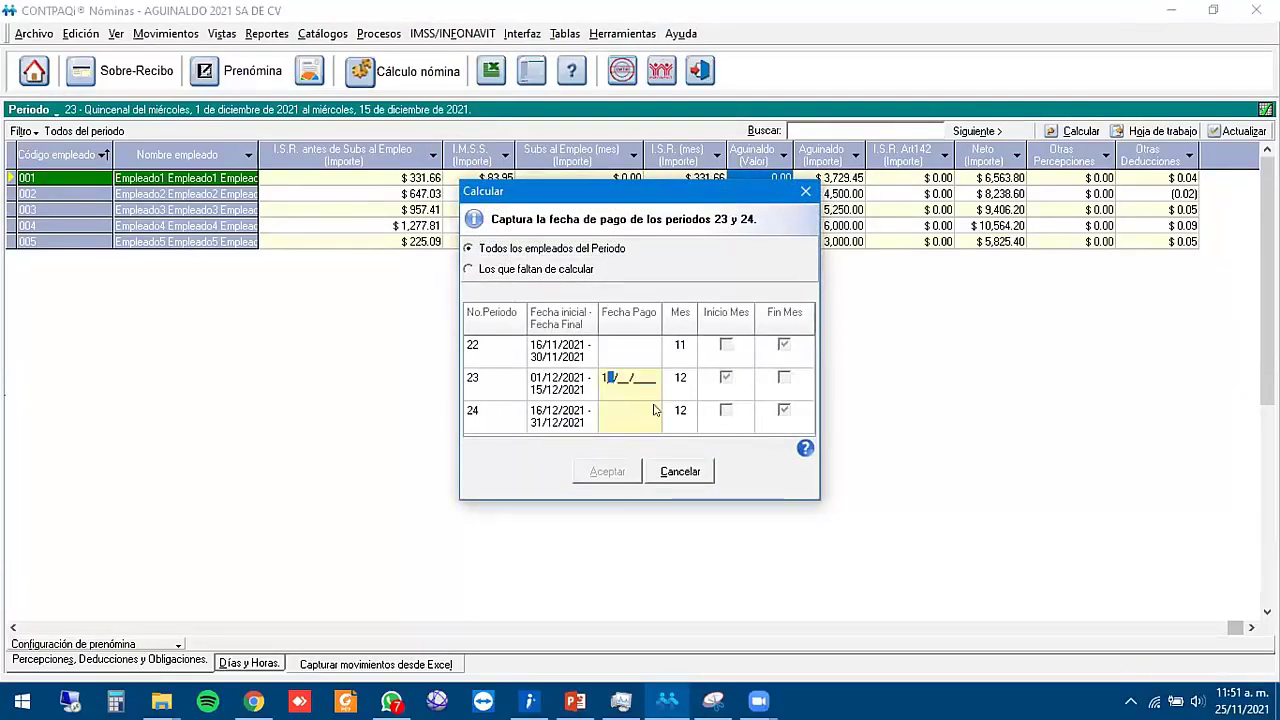
key(Return)
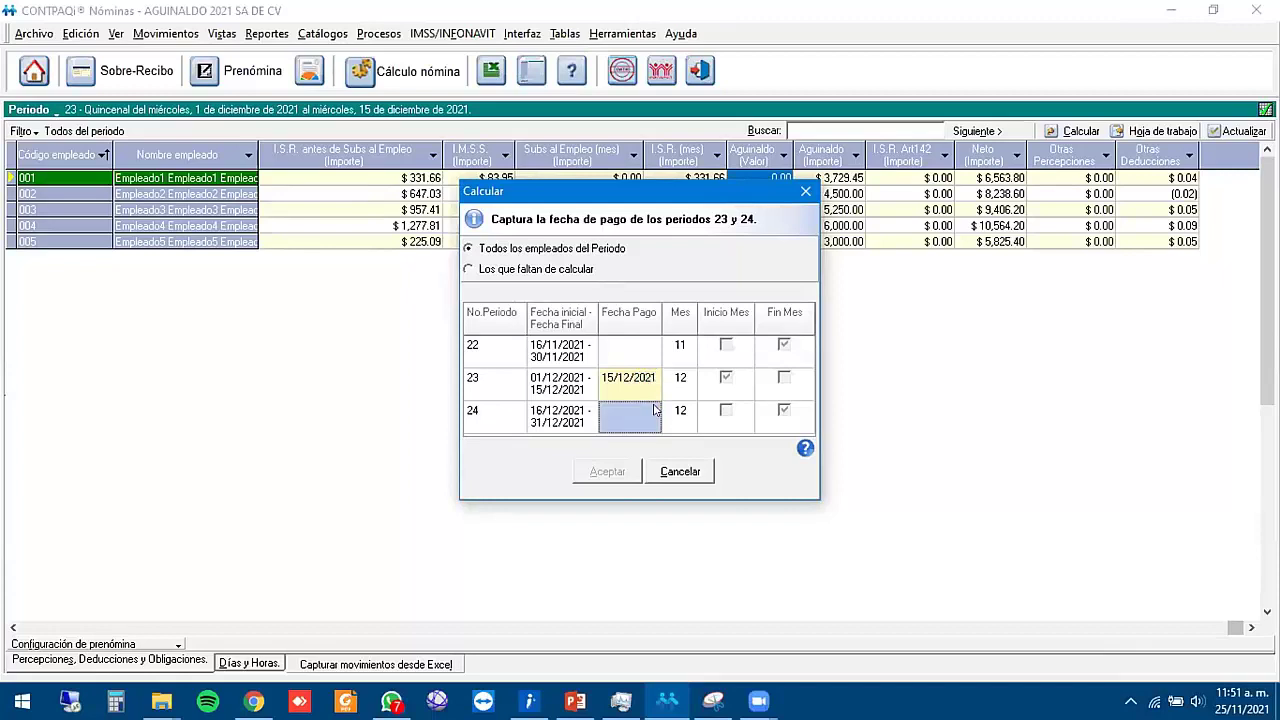
click(655, 405)
text(31/)
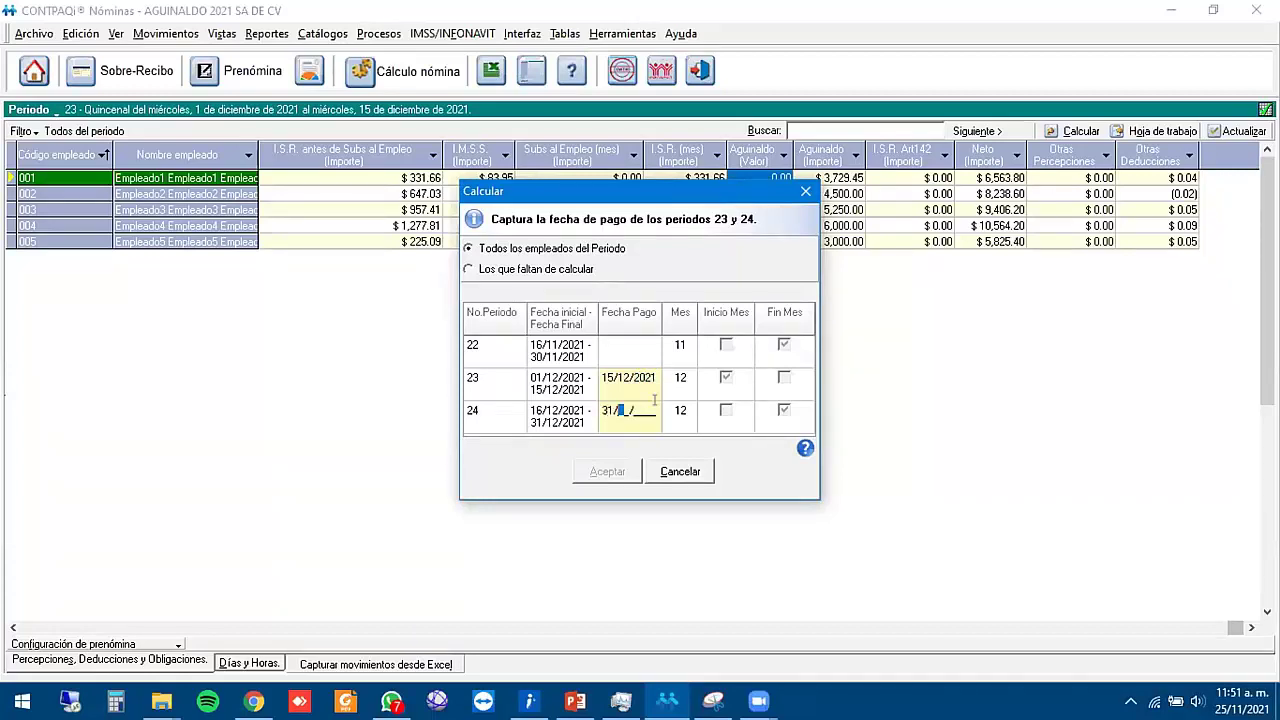
text(12/2021)
key(Return)
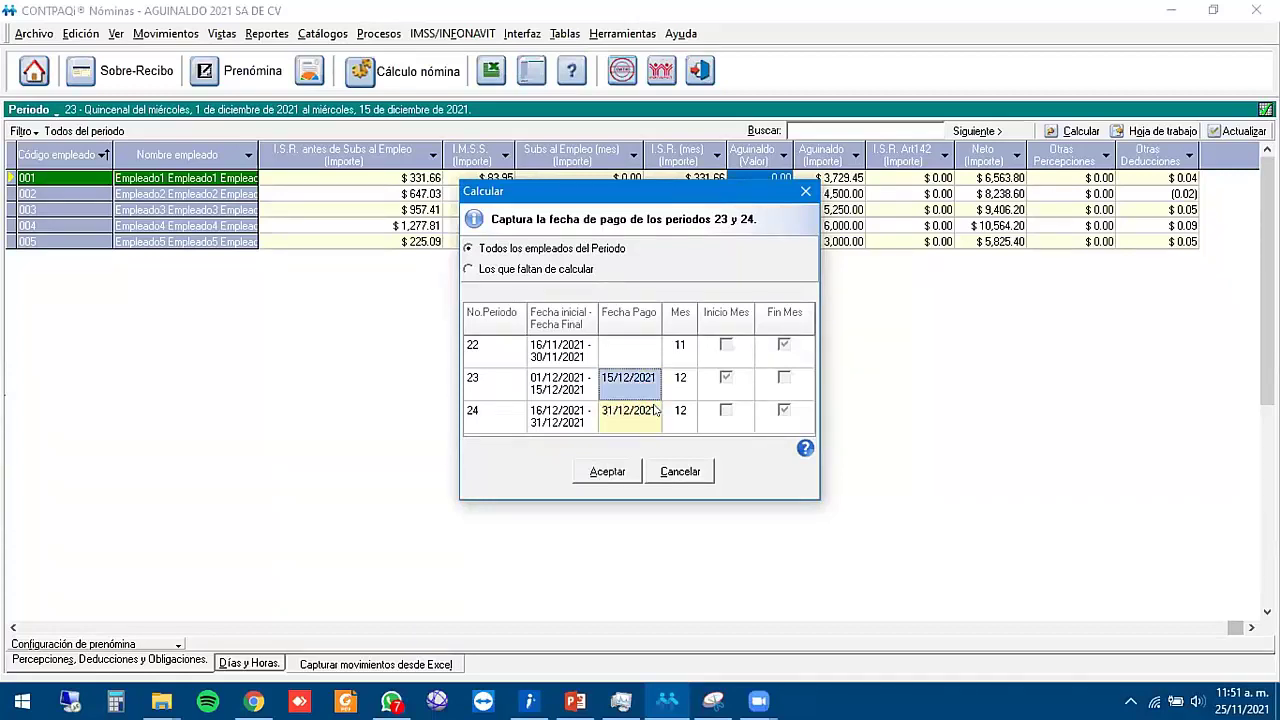
click(605, 470)
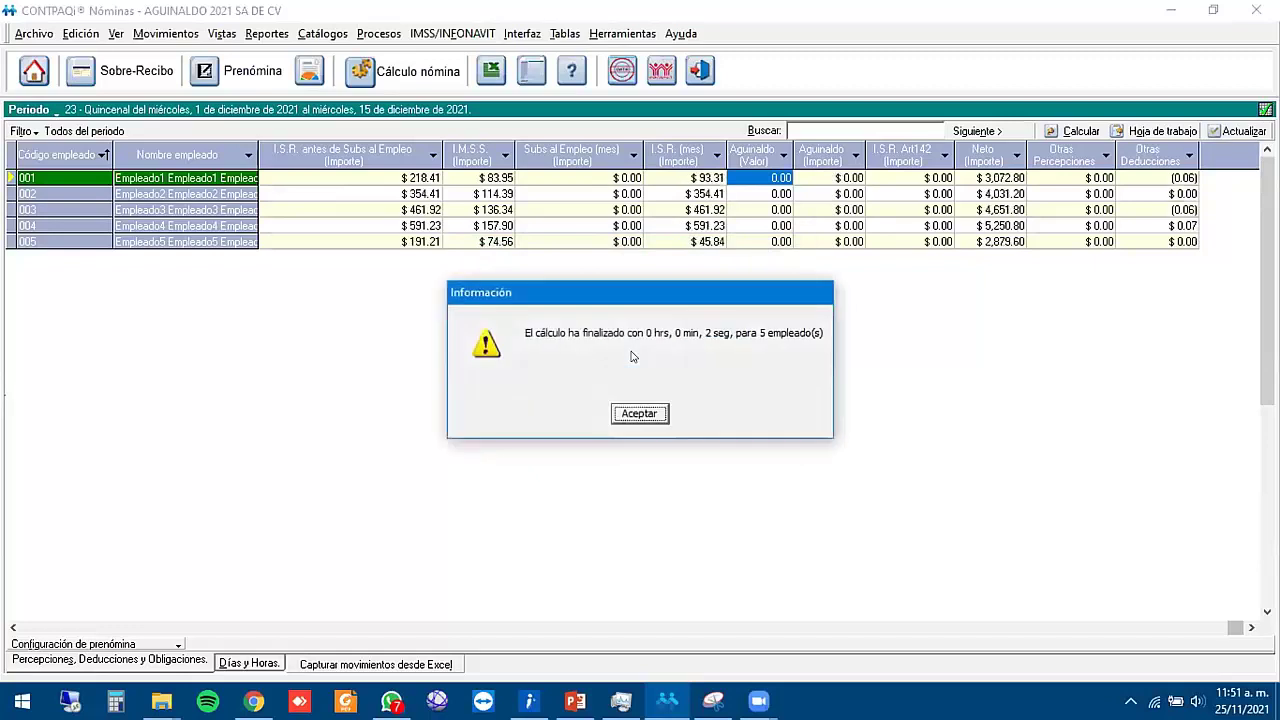
click(639, 414)
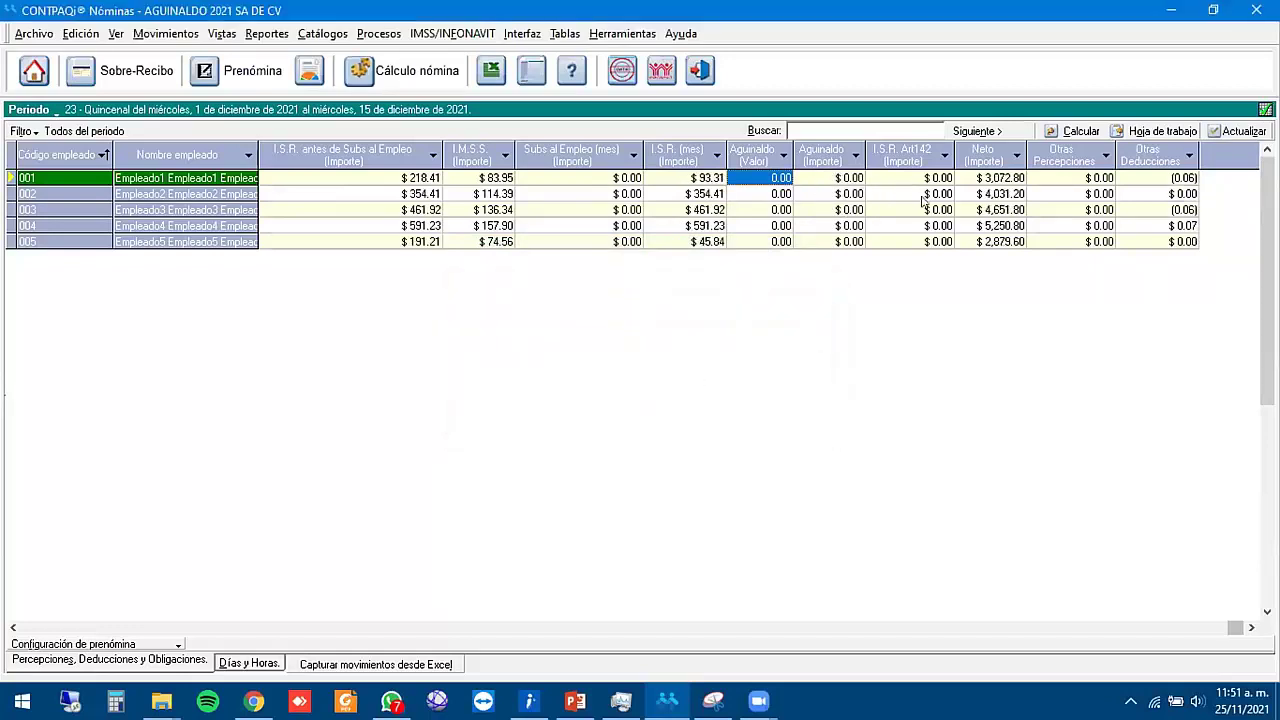
- Check the Aguinaldo Valor and Importe columns in the recalculated prenómina
click(760, 241)
click(829, 180)
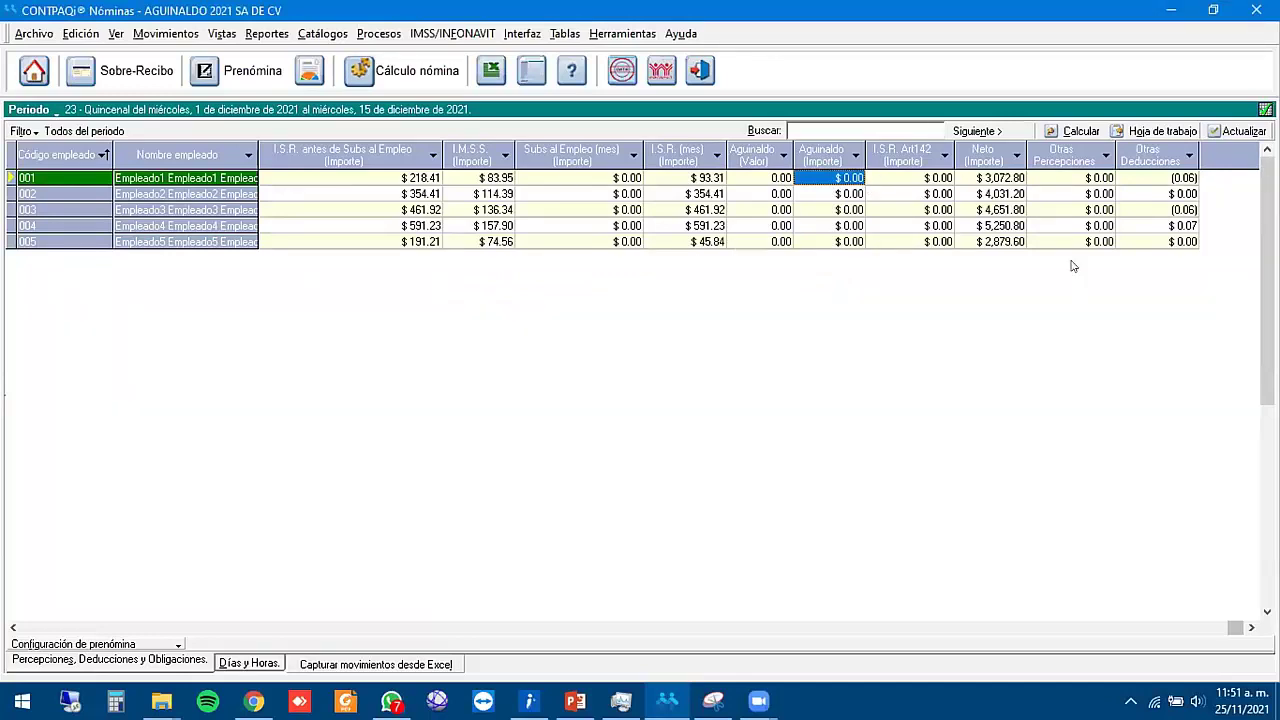
click(759, 183)
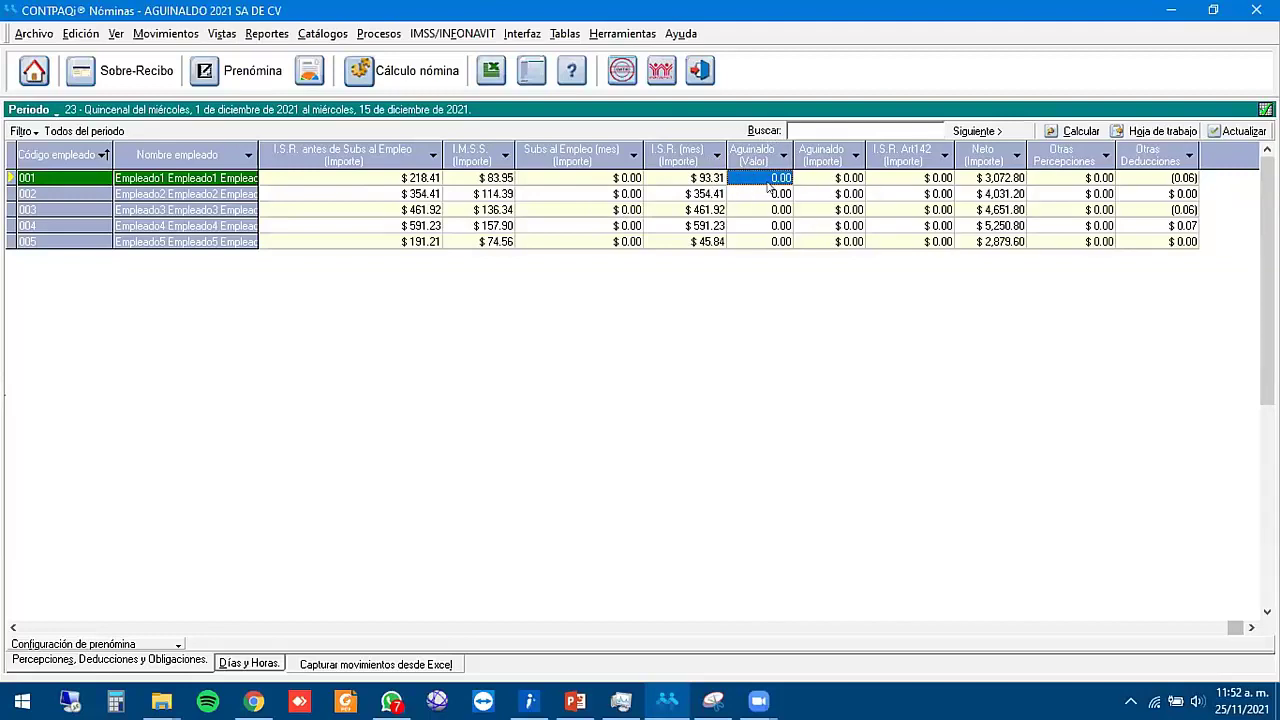
right_click(757, 186)
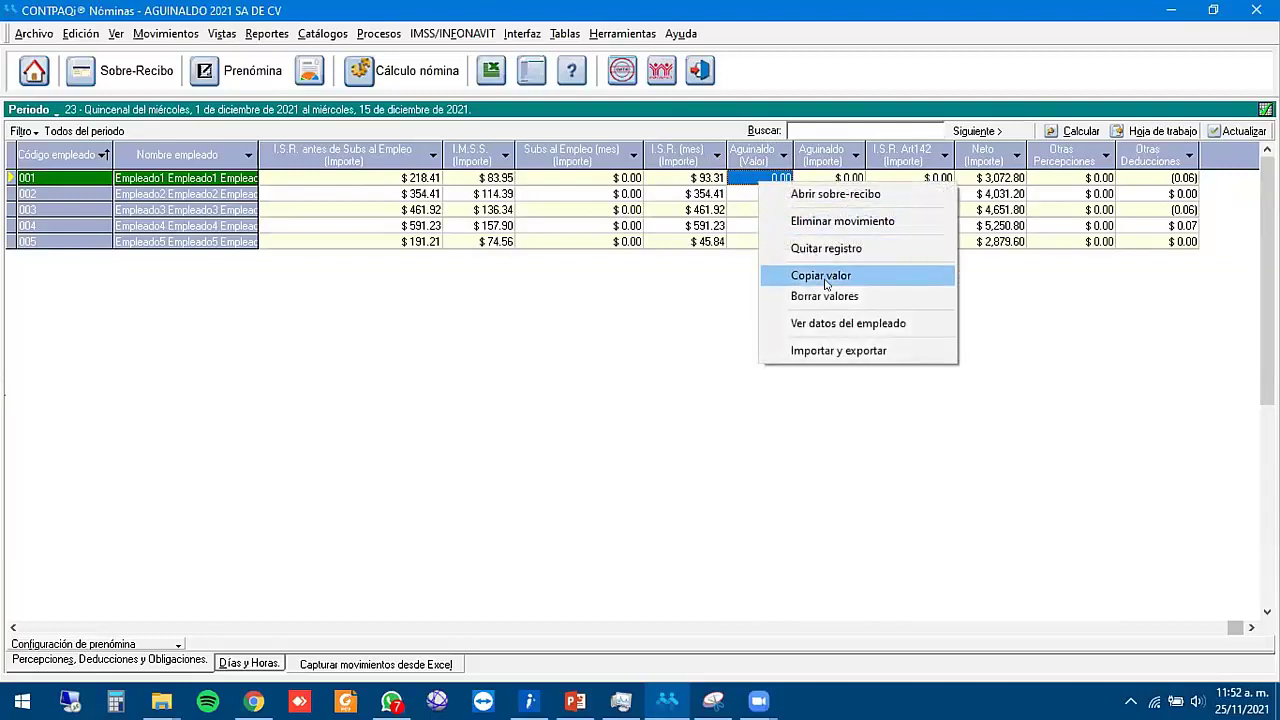
click(749, 284)
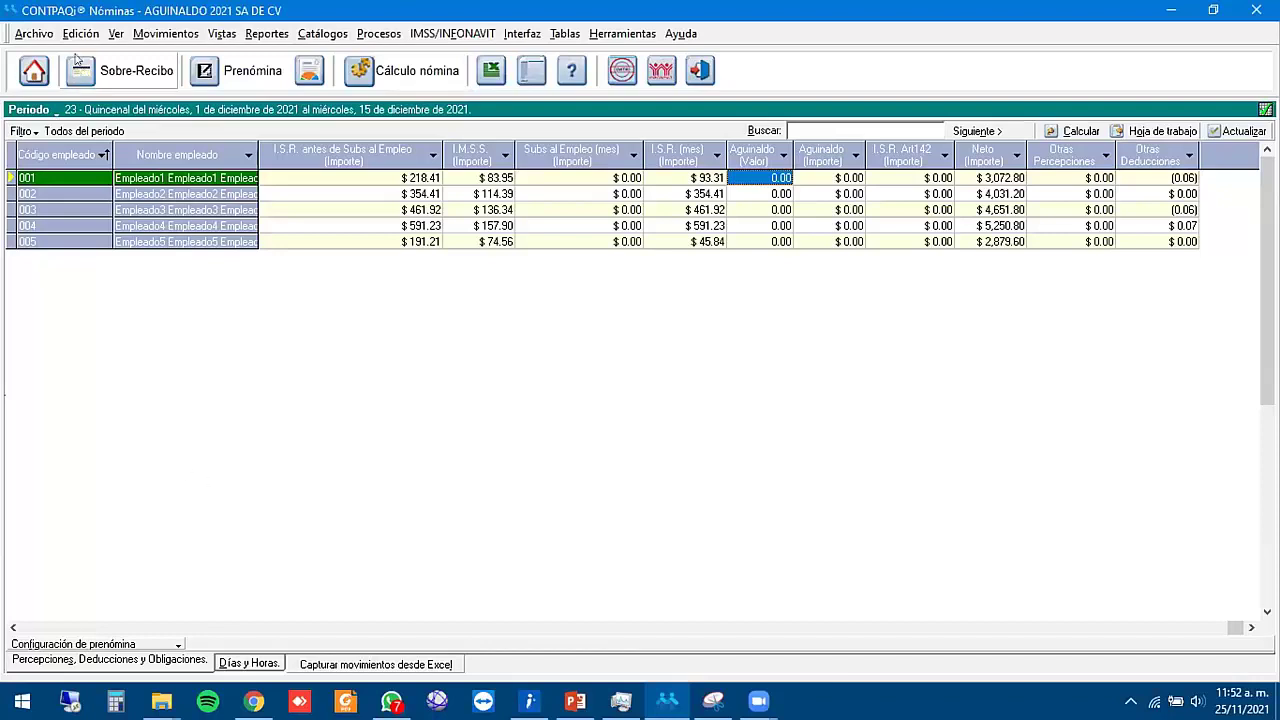
- Switch to the Periodo Extraordinario period type and generate a new extraordinary period starting 10/12/2021
click(35, 30)
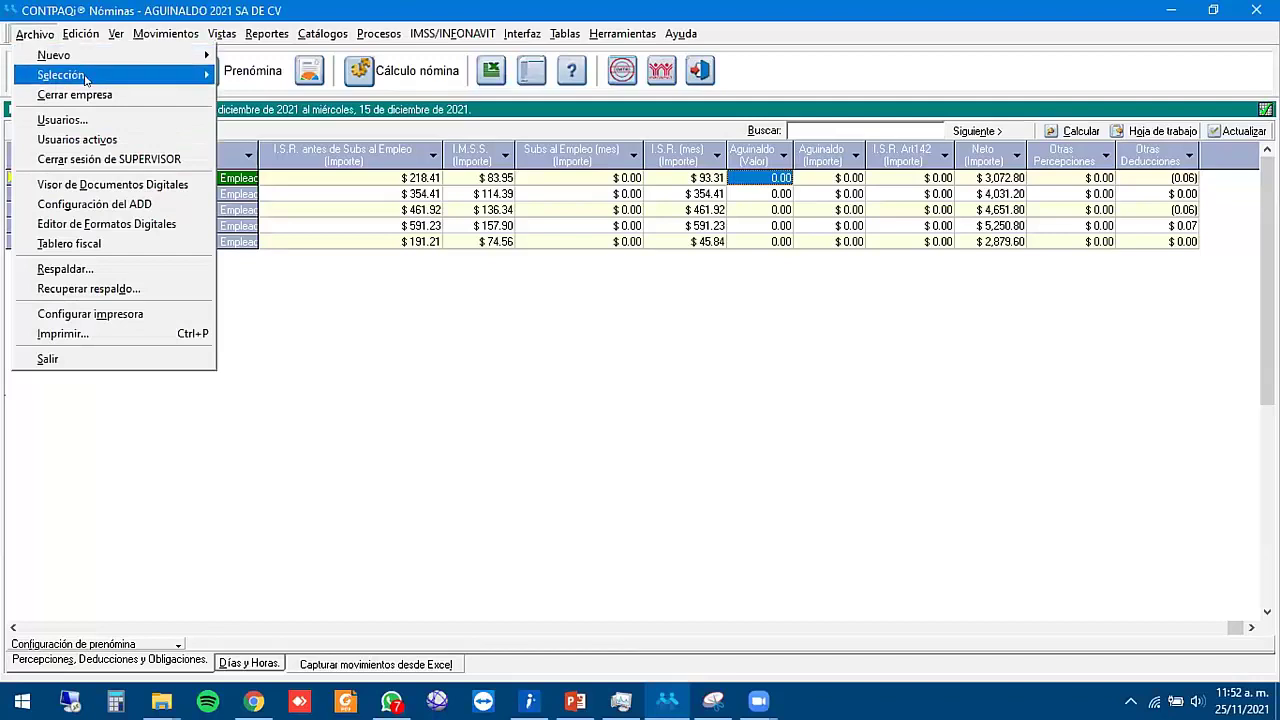
mouse_move(108, 71)
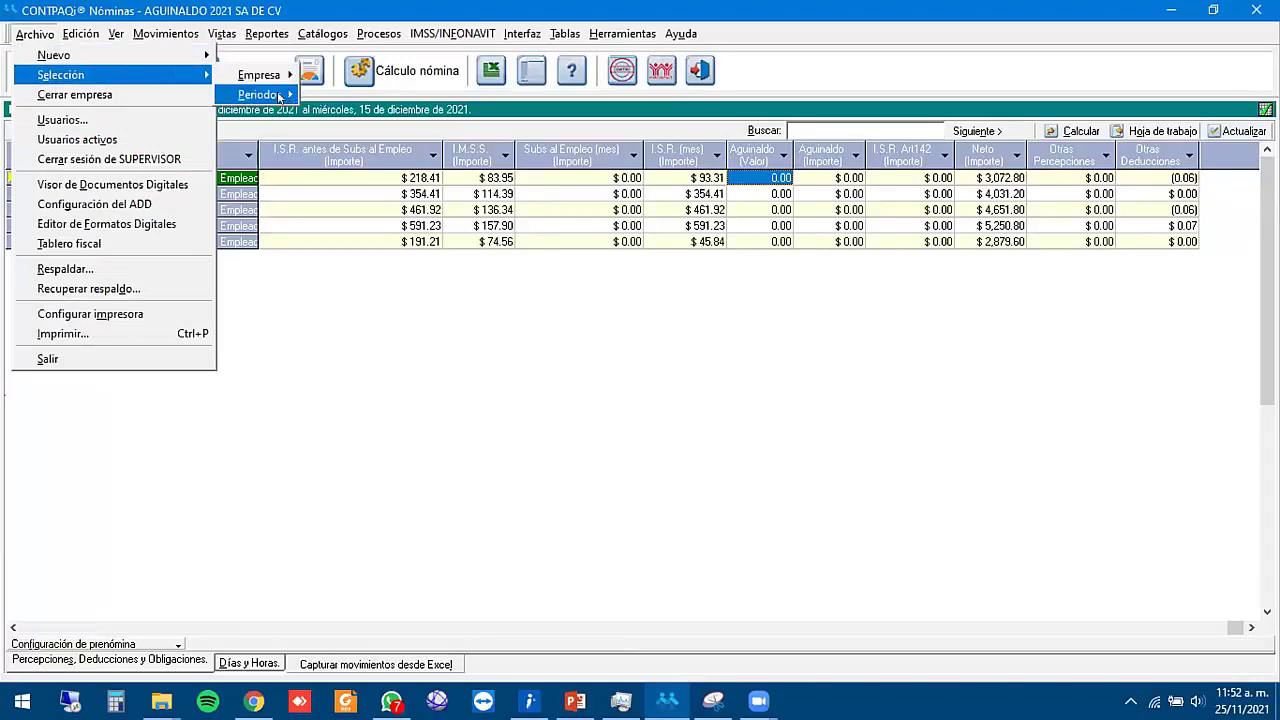
mouse_move(268, 94)
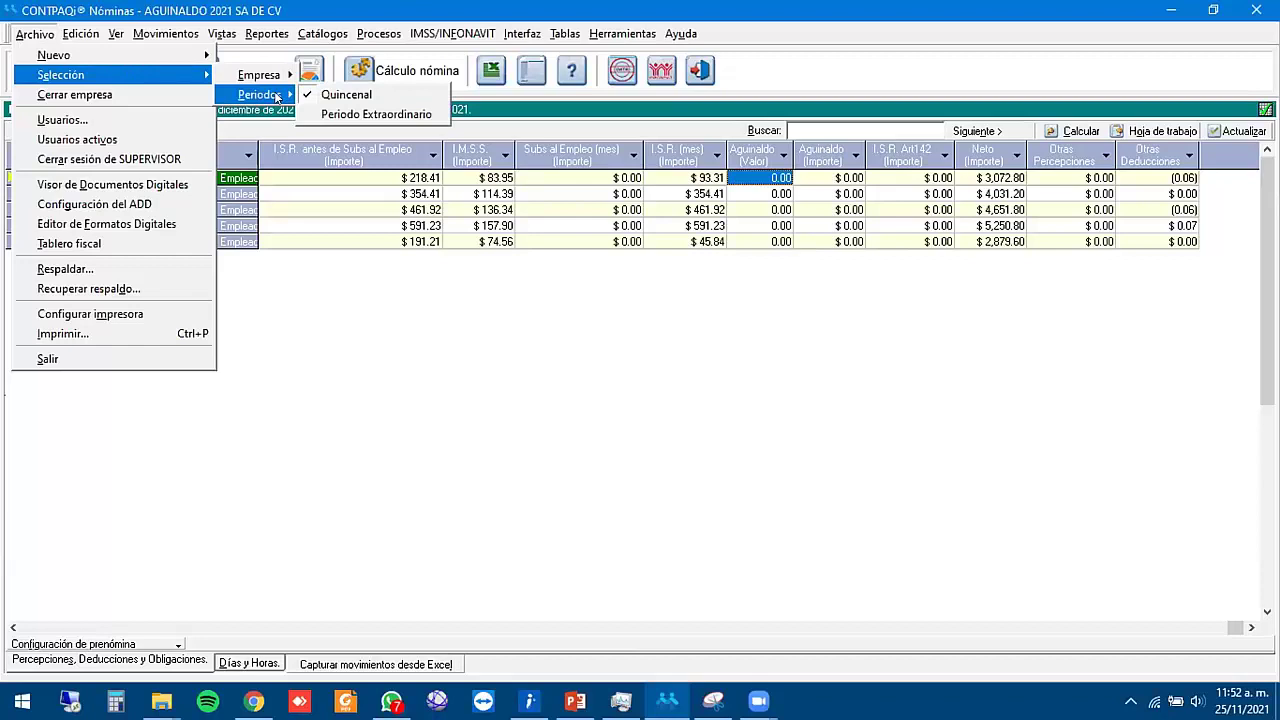
click(394, 113)
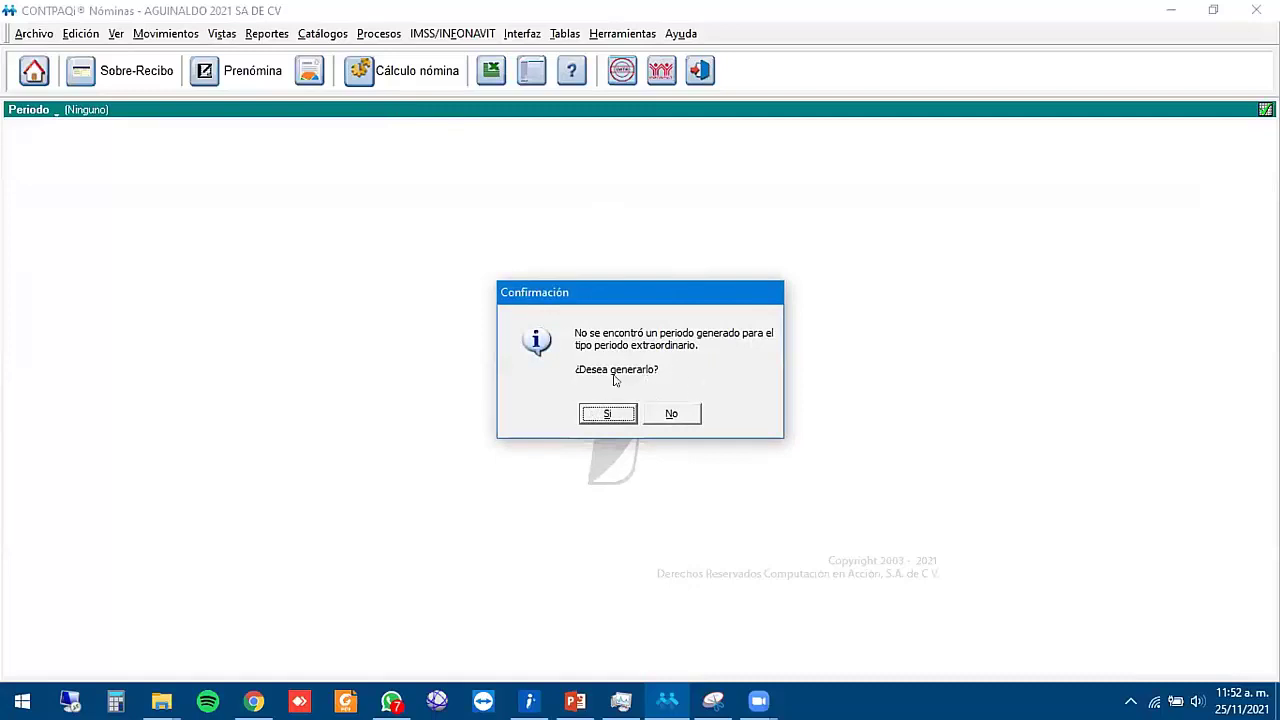
click(612, 416)
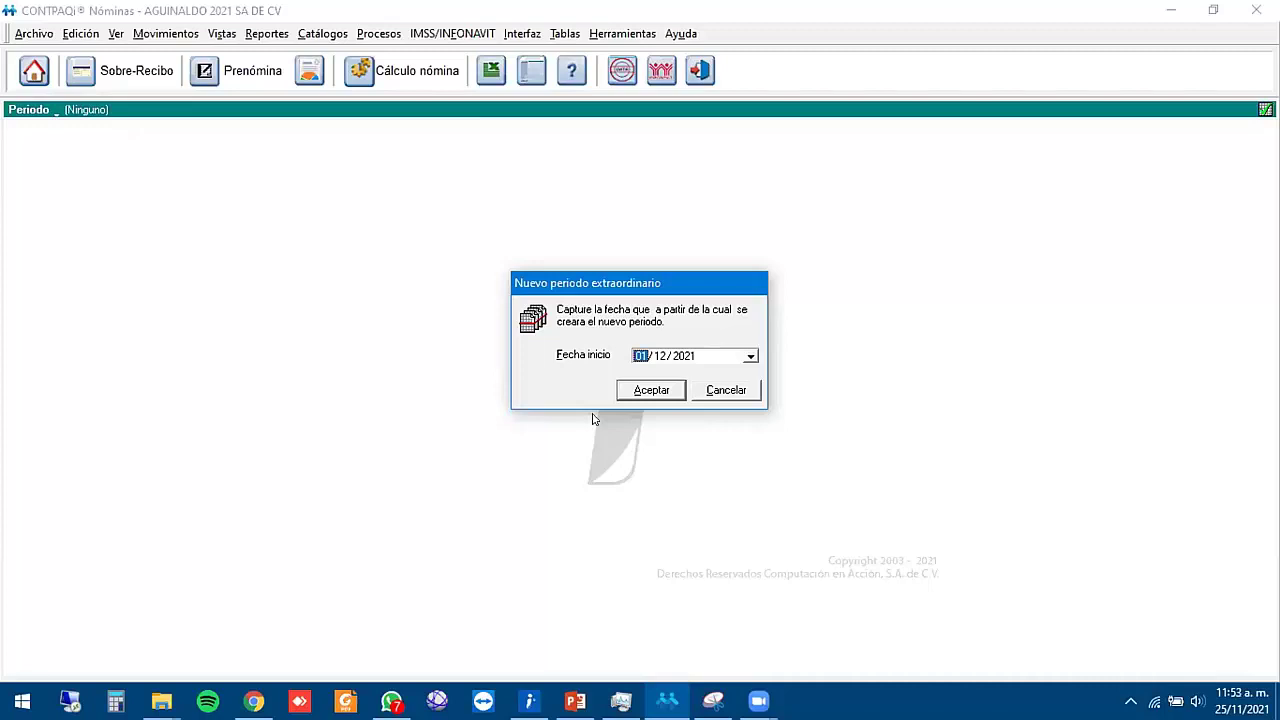
text(10)
click(656, 391)
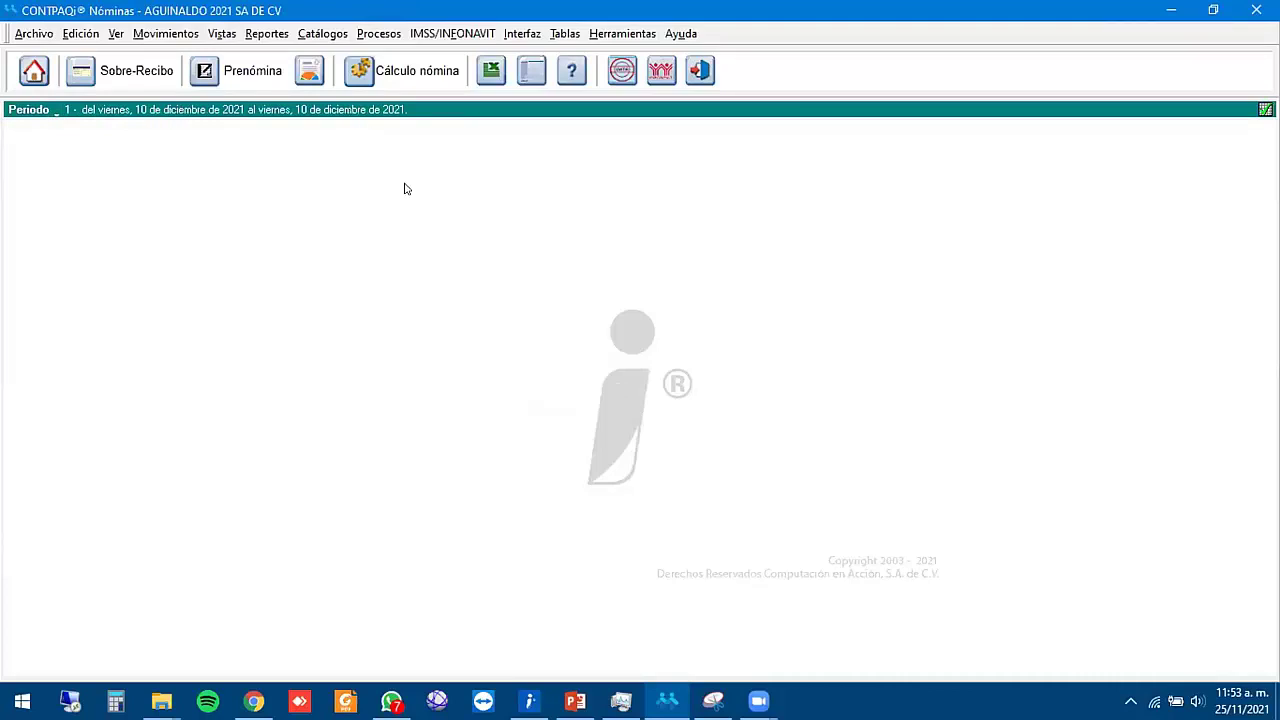
- Open the aguinaldo calculation for the extraordinary period and add Quincenal to the periods that take part
click(379, 34)
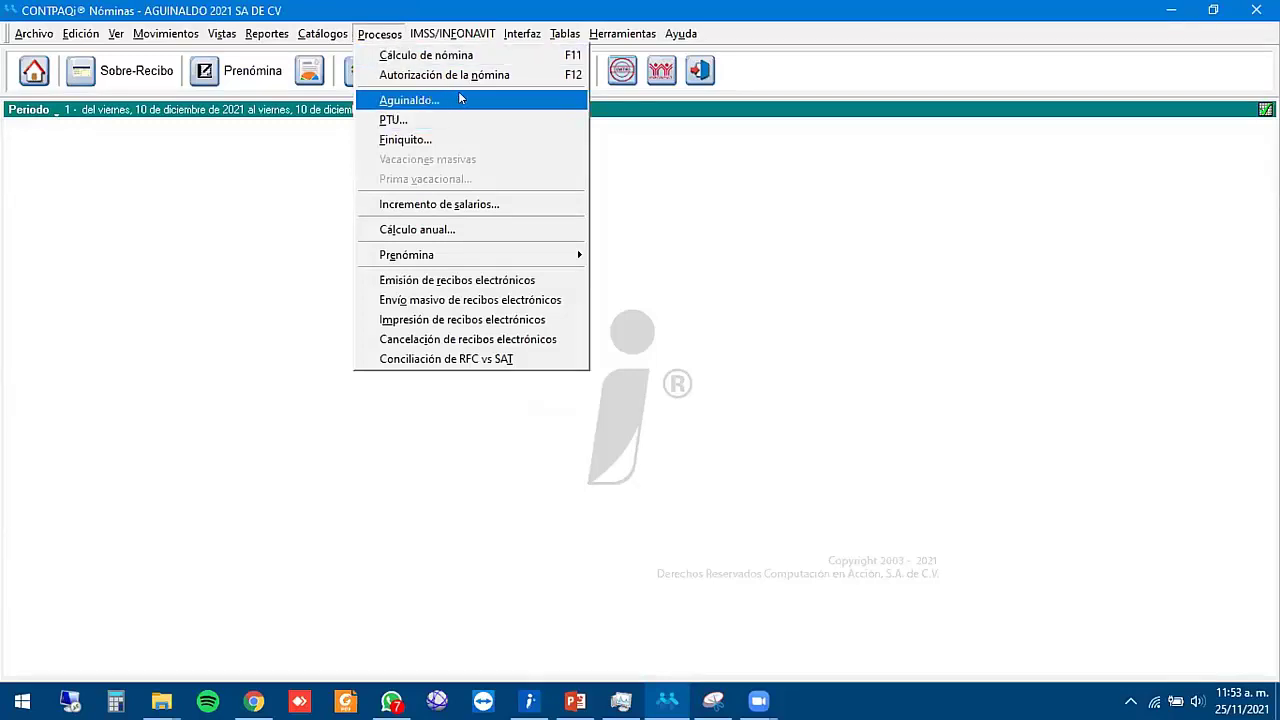
click(489, 100)
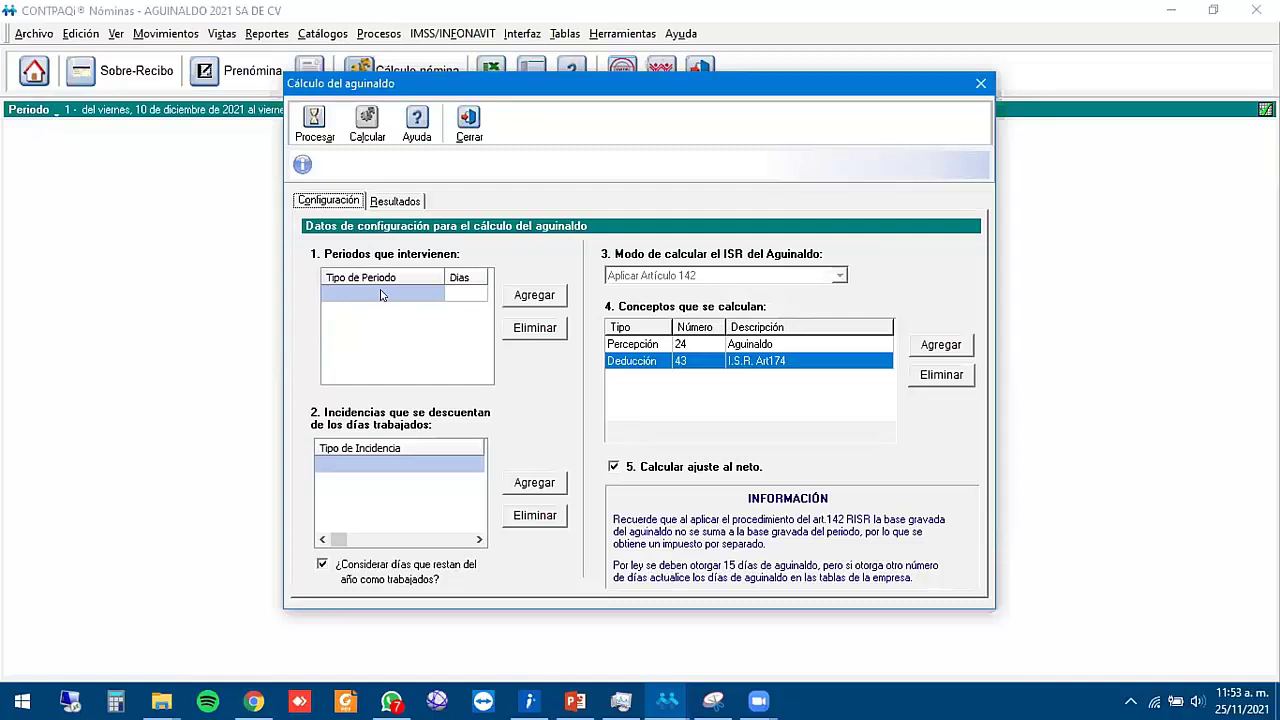
click(543, 302)
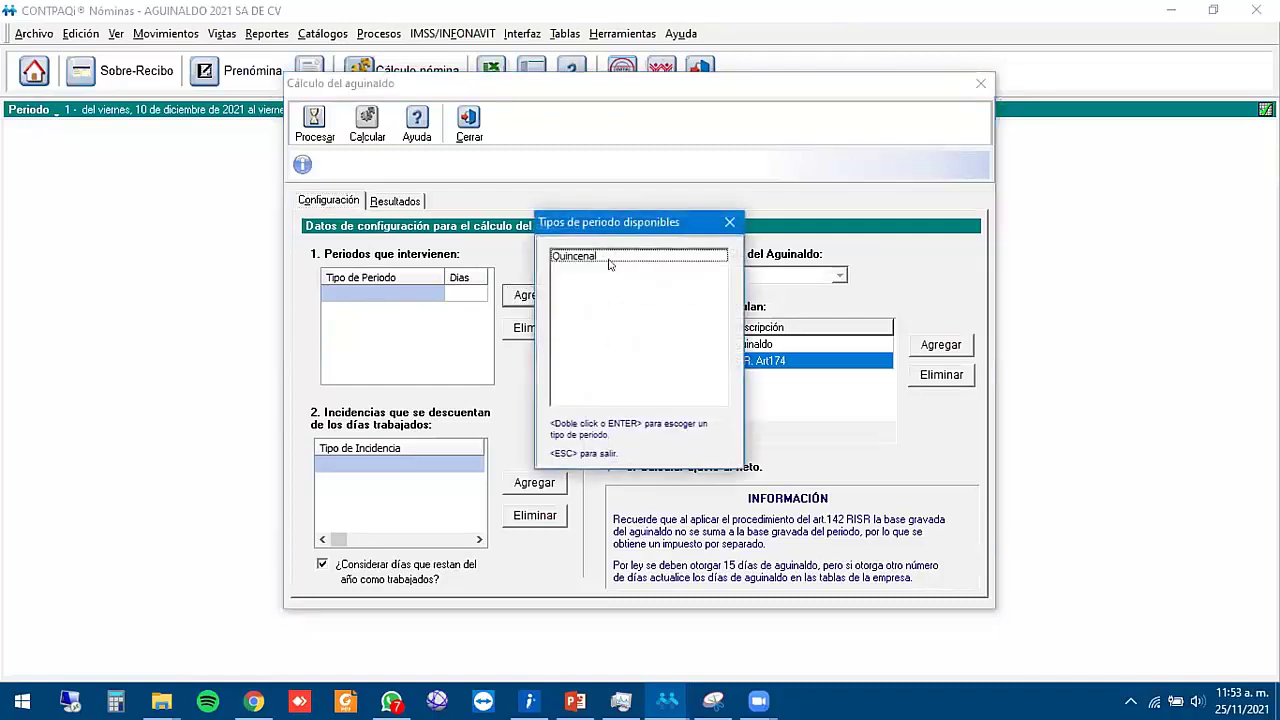
double_click(586, 260)
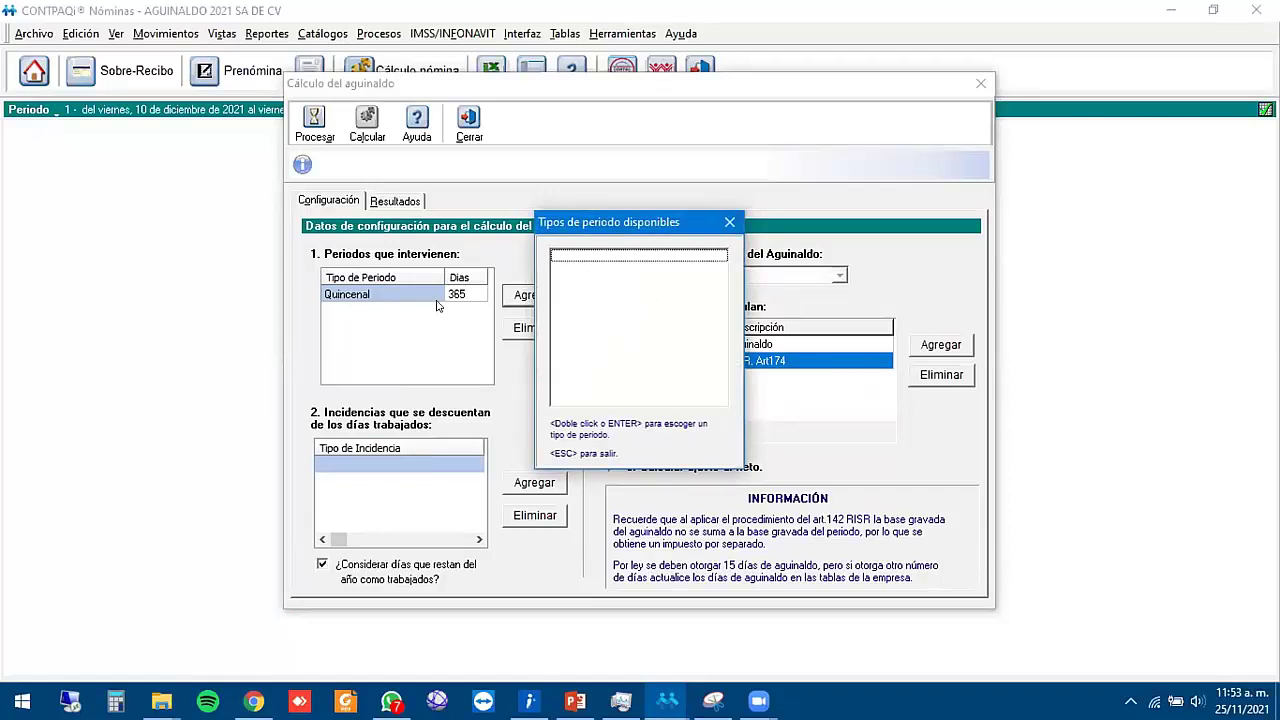
click(731, 222)
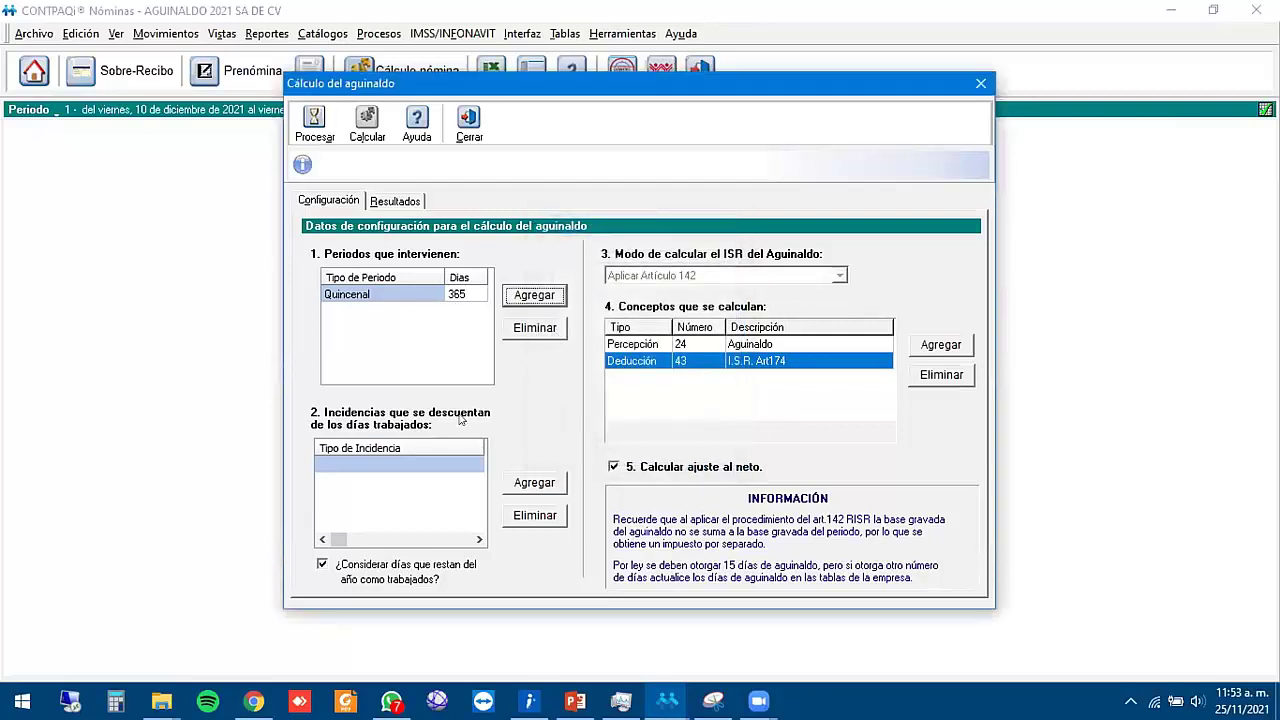
- Add Faltas injustificadas to the incidences deducted from the days worked in the aguinaldo calculation
click(540, 482)
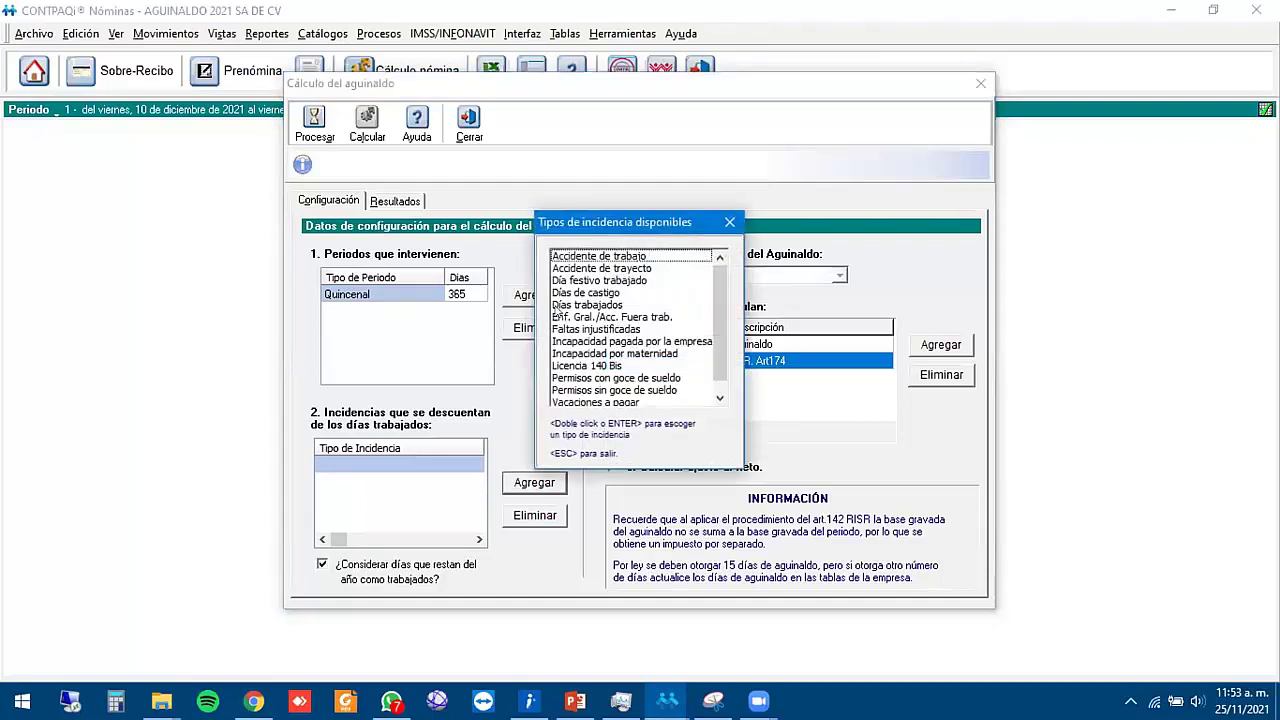
click(590, 305)
click(606, 330)
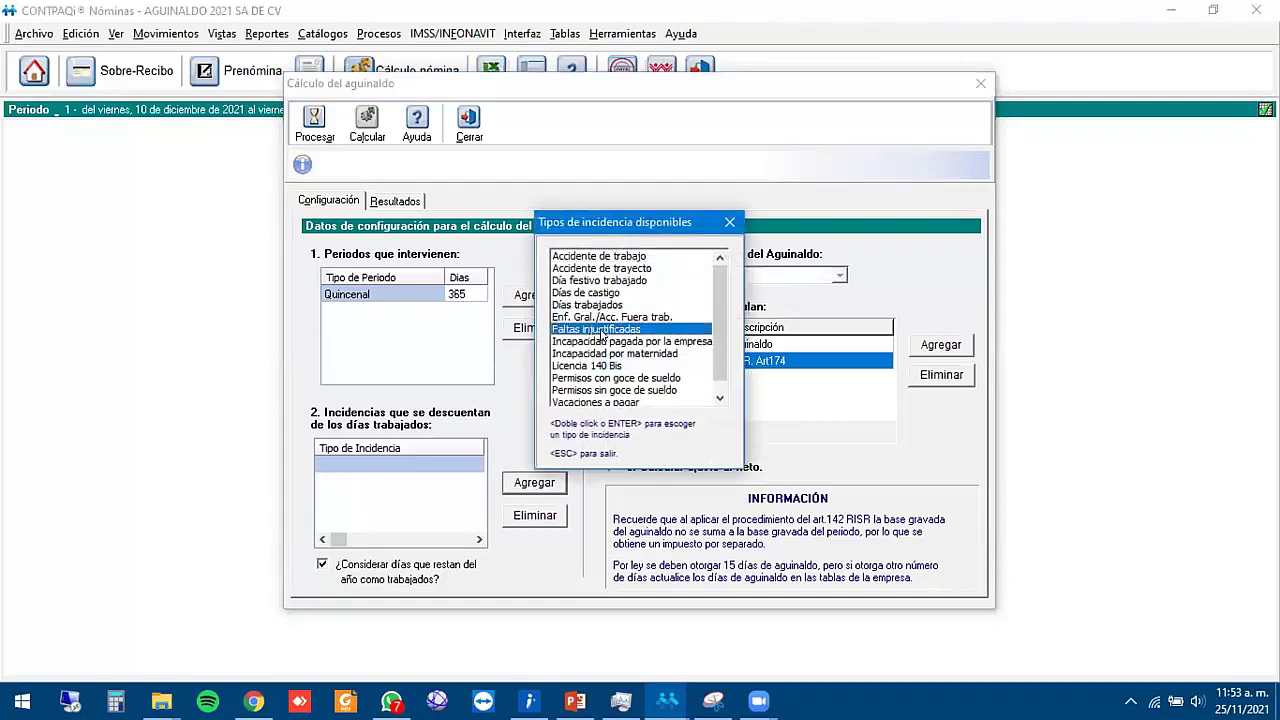
double_click(603, 331)
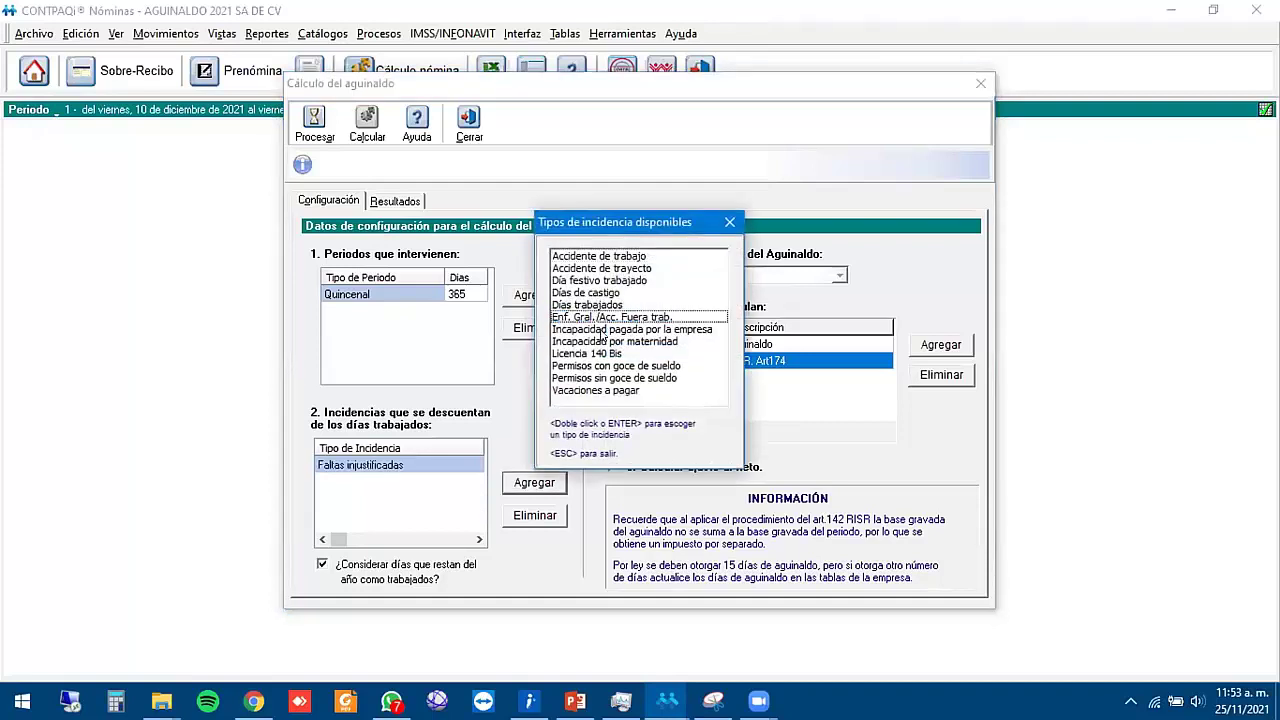
click(727, 222)
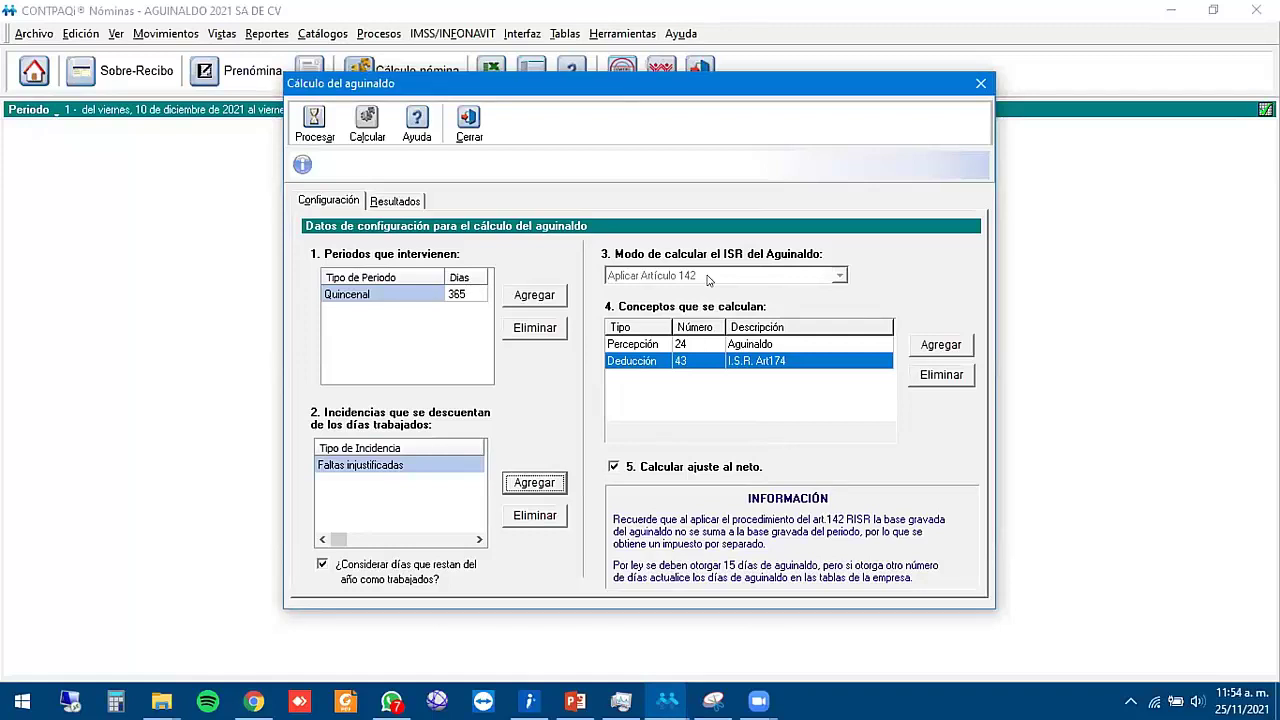
- Process each employee's aguinaldo days and calculate the Aguinaldo and I.S.R. Art174 concepts for the extraordinary period
click(762, 346)
click(756, 362)
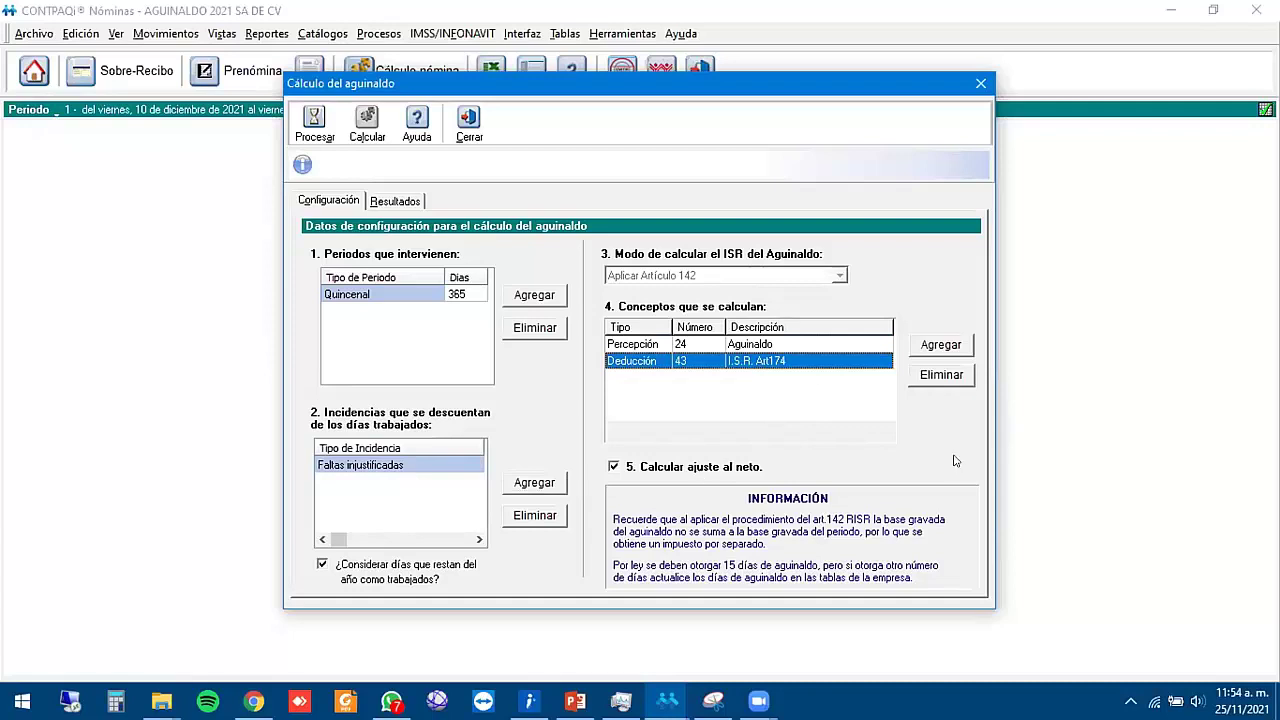
click(305, 128)
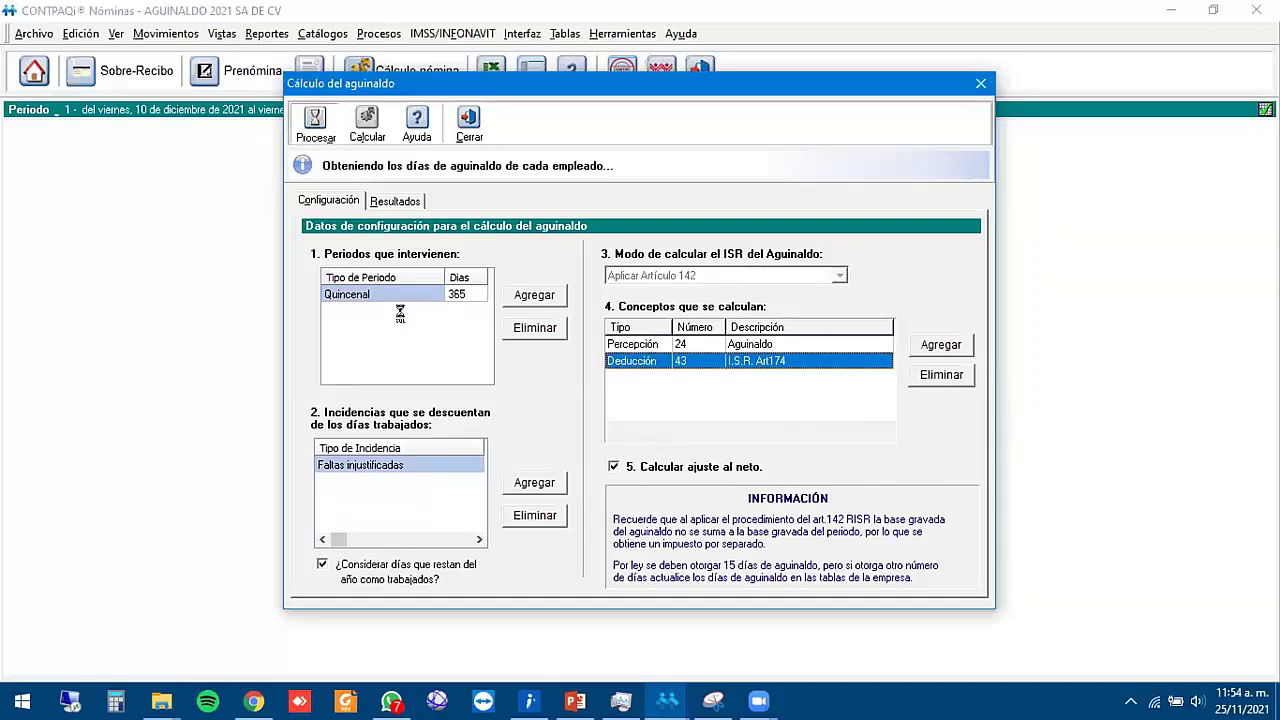
click(614, 412)
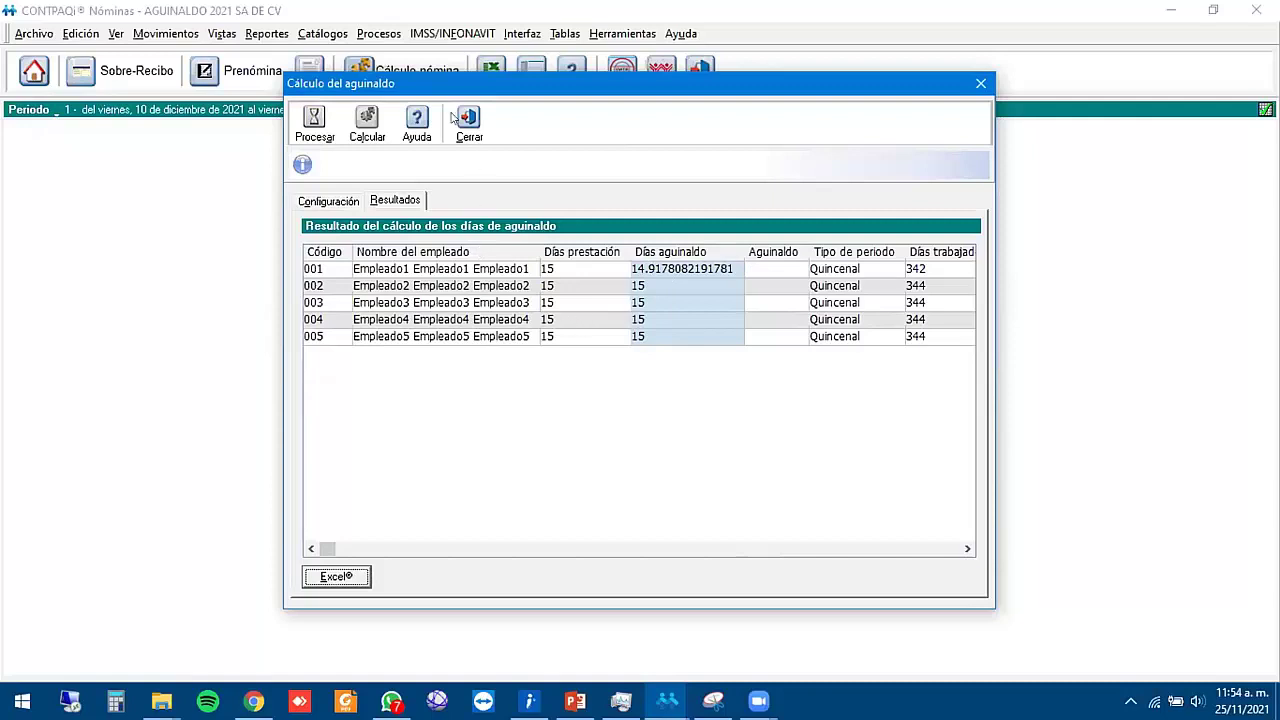
click(367, 125)
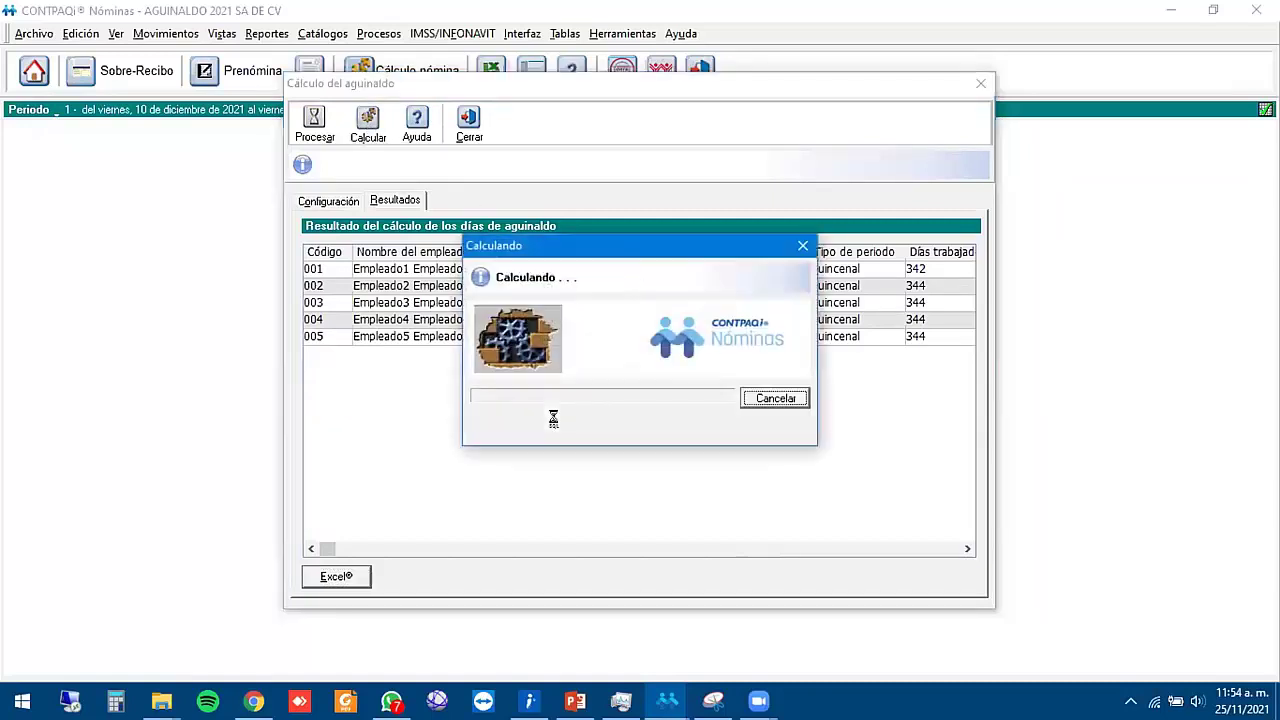
click(678, 305)
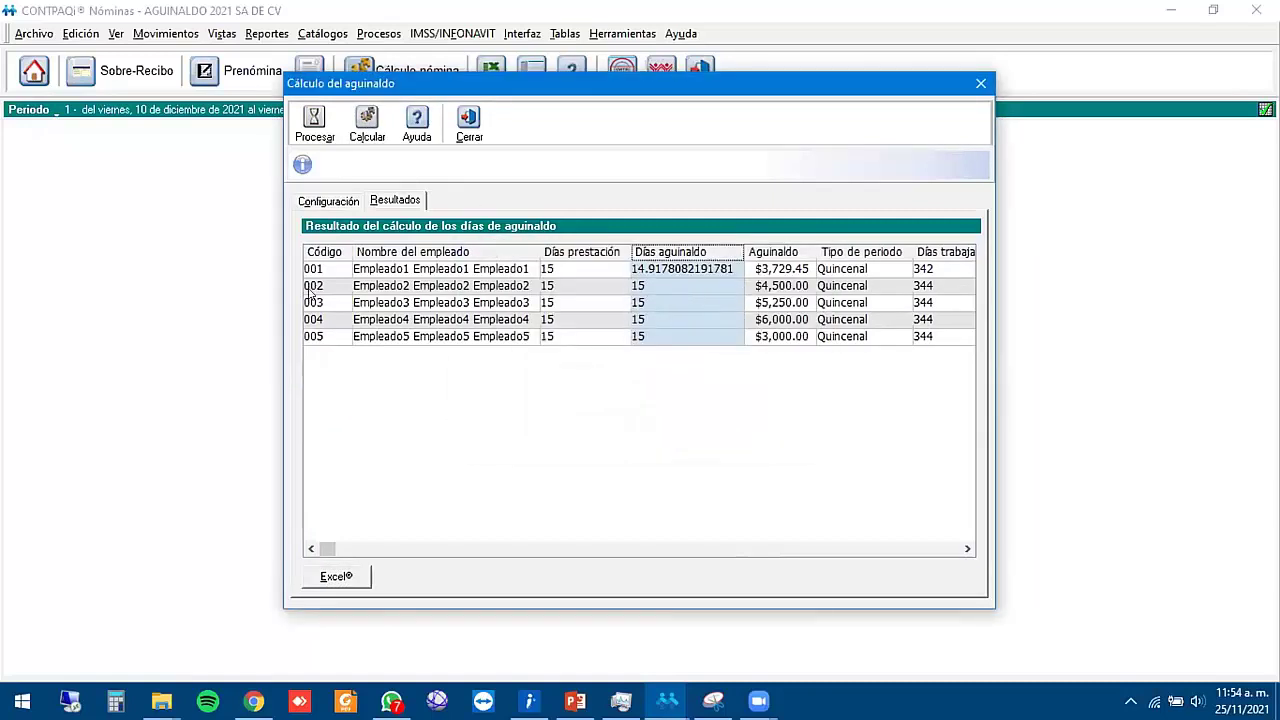
click(466, 128)
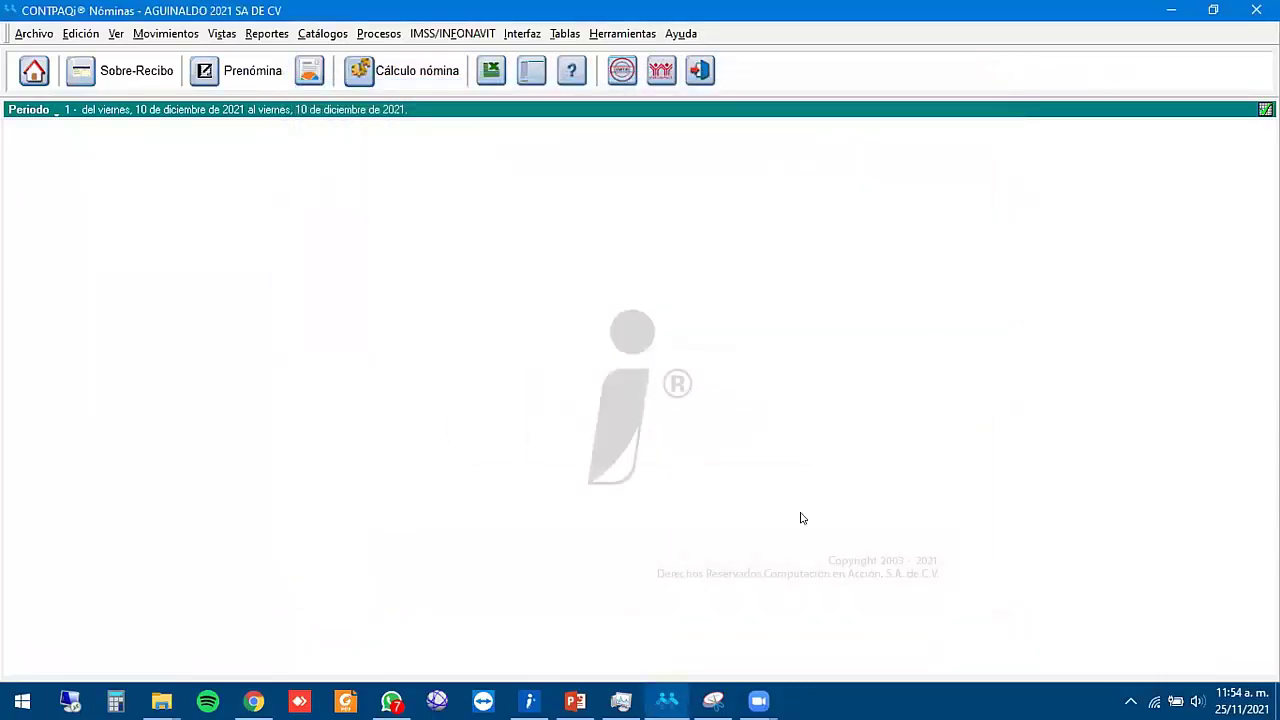
- Open the prenómina of the extraordinary period and check the Aguinaldo and I.S.R. Art174 amounts per employee
click(380, 307)
click(240, 71)
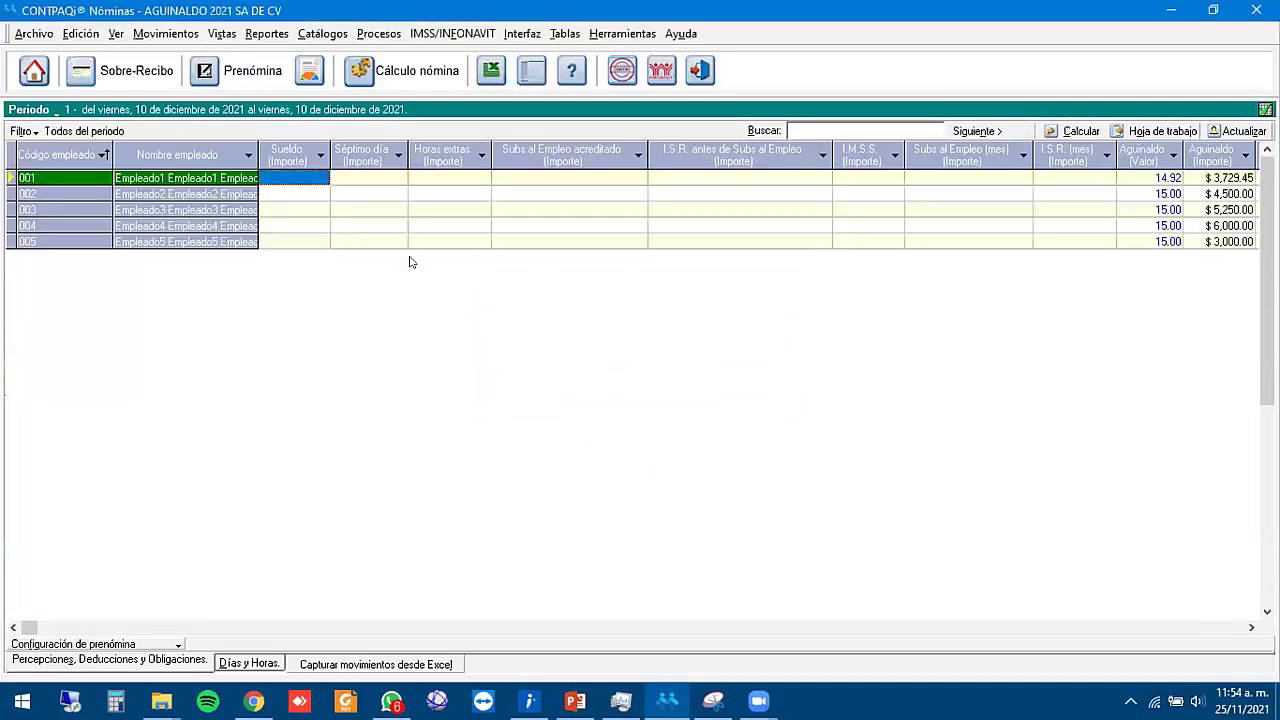
click(320, 210)
click(308, 193)
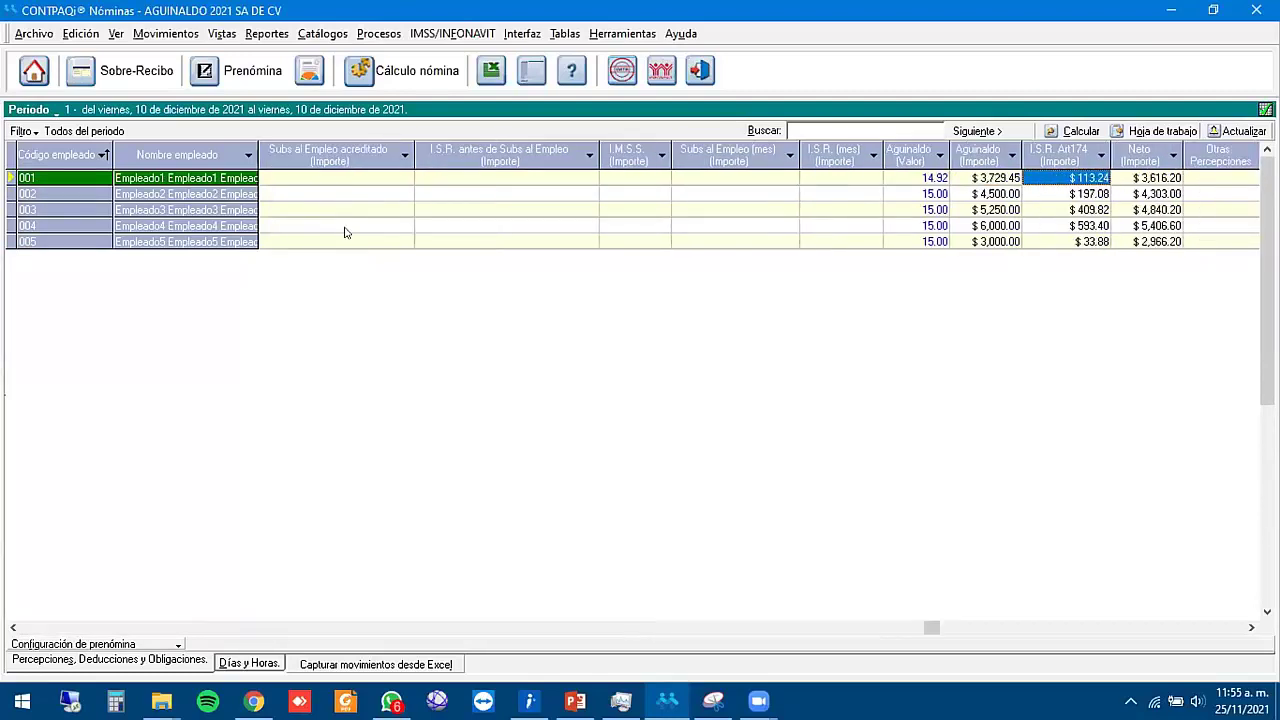
key(Left)
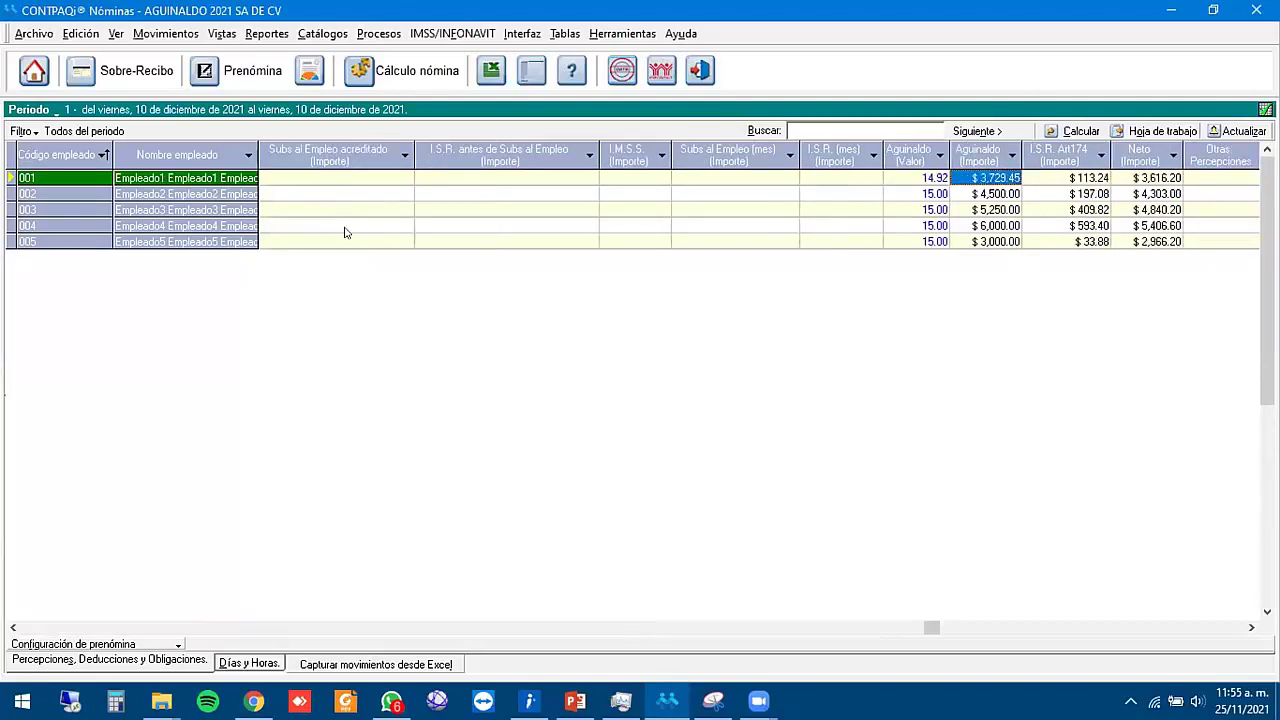
click(993, 226)
click(986, 194)
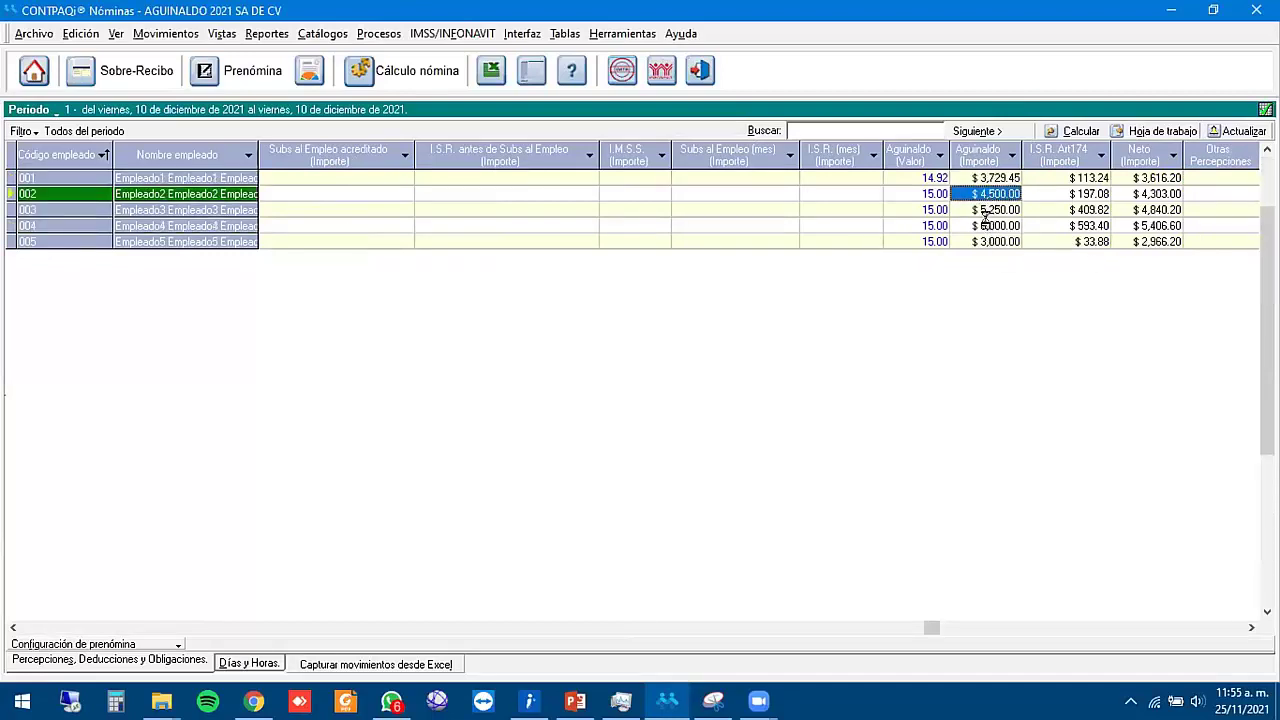
- Open employee 003's sobre-recibo and examine the taxed and ISR-exempt portions of the Aguinaldo perception
click(977, 211)
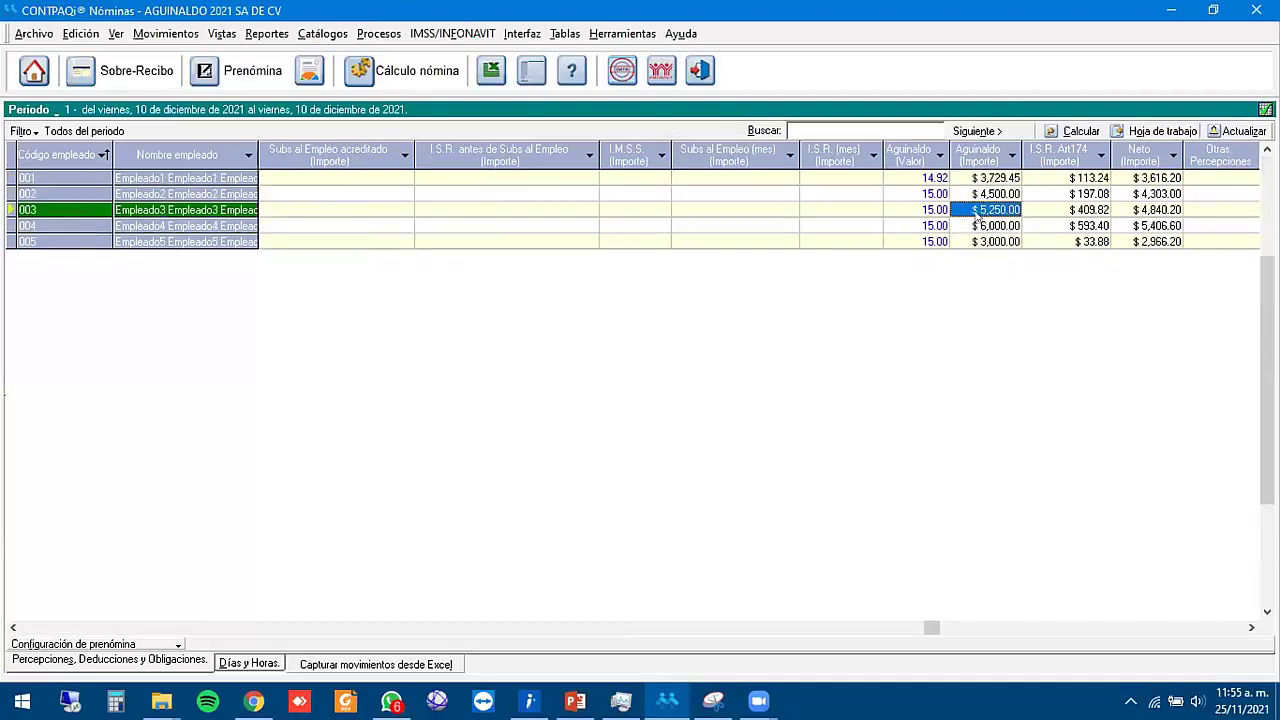
click(141, 82)
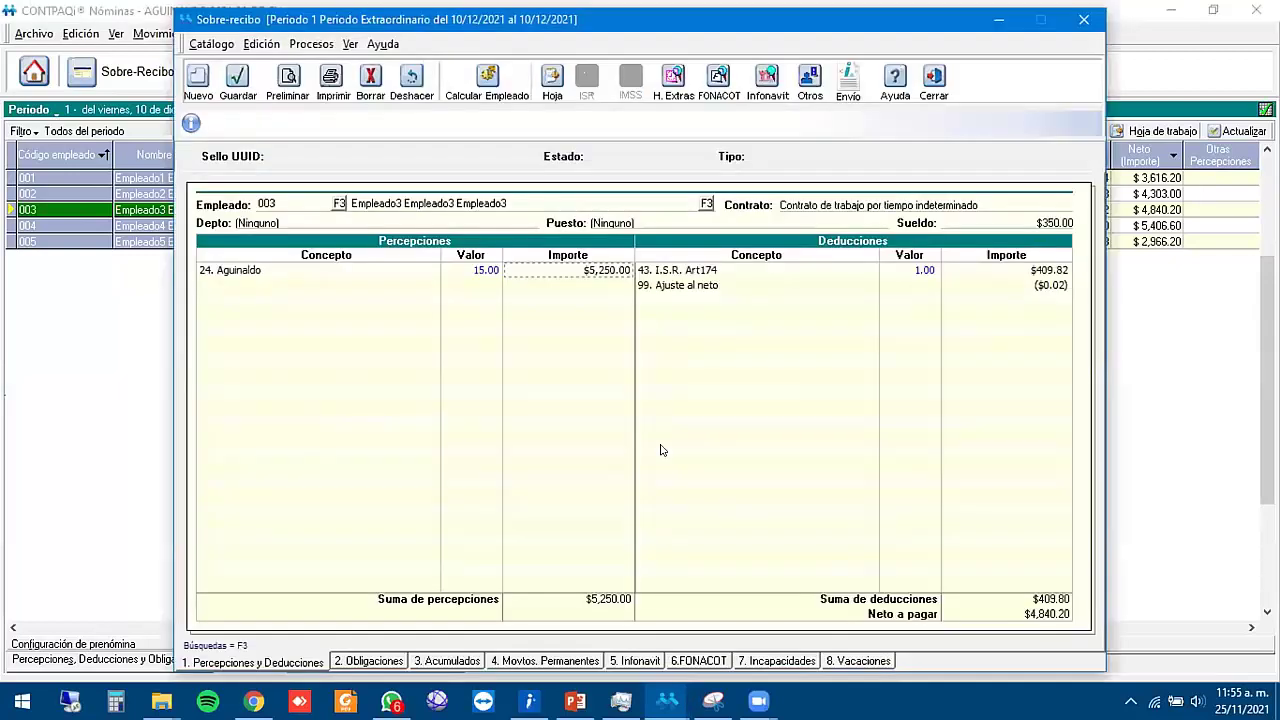
double_click(577, 276)
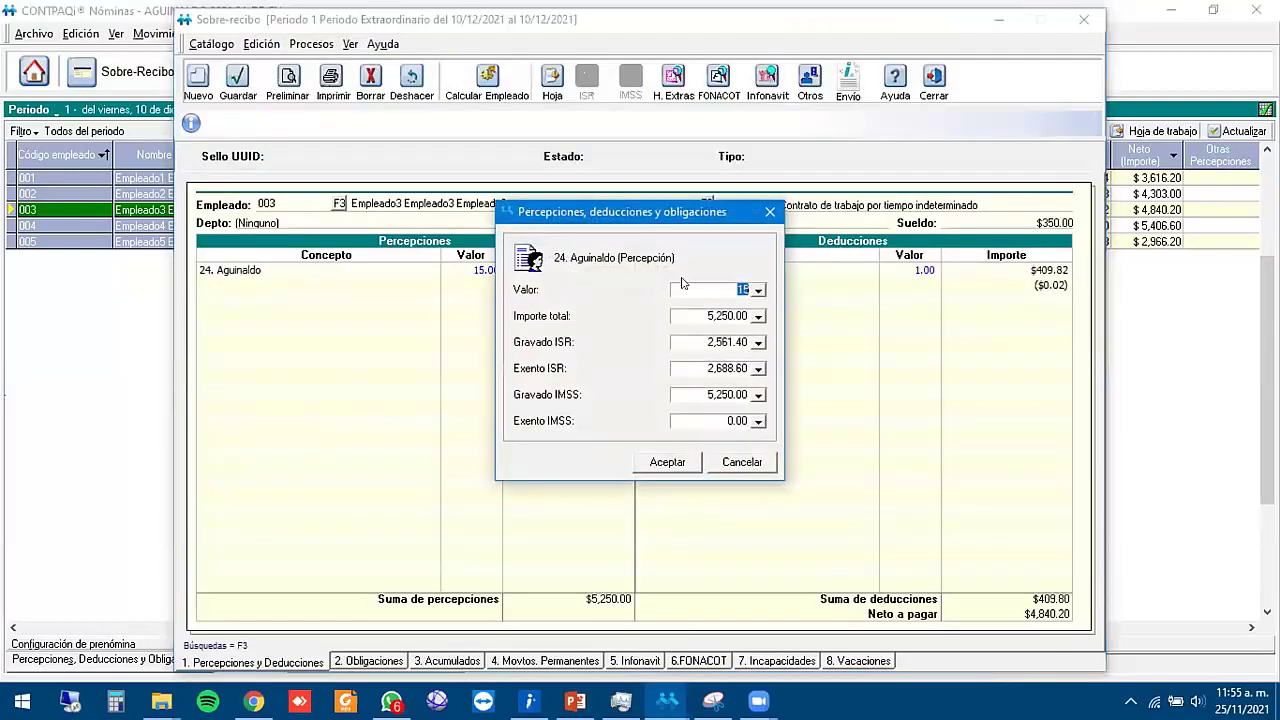
click(703, 366)
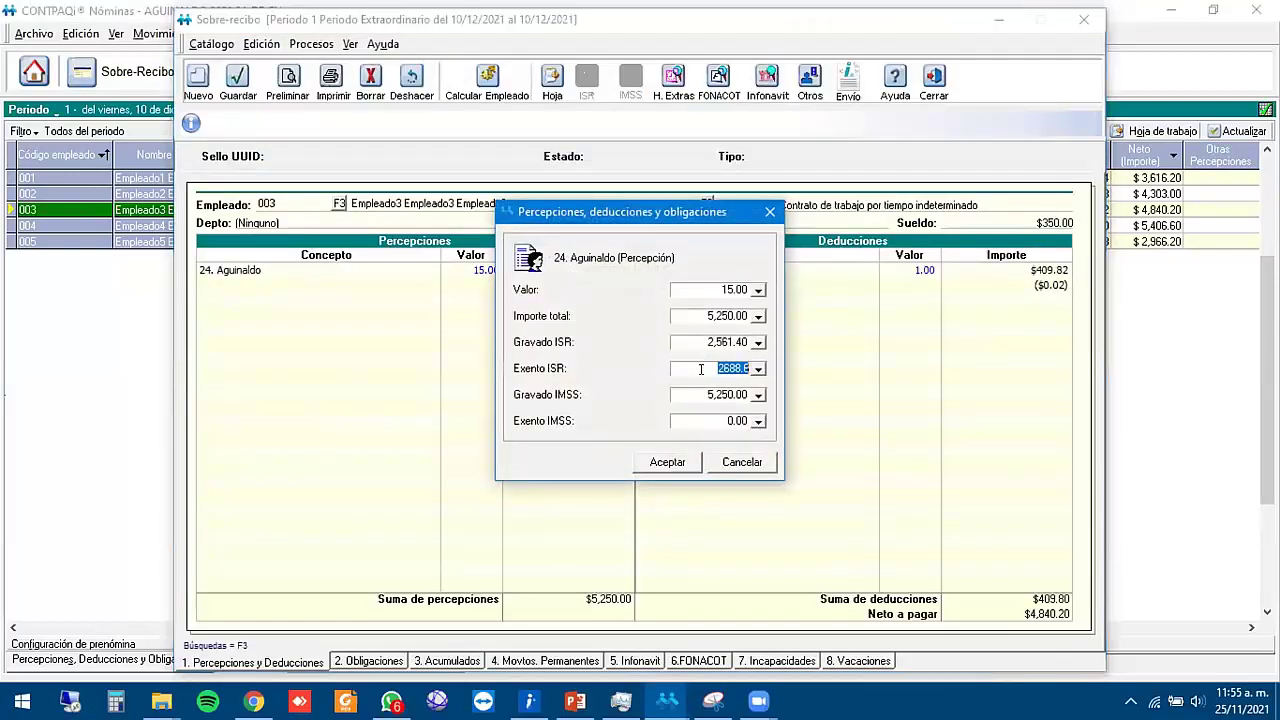
click(668, 462)
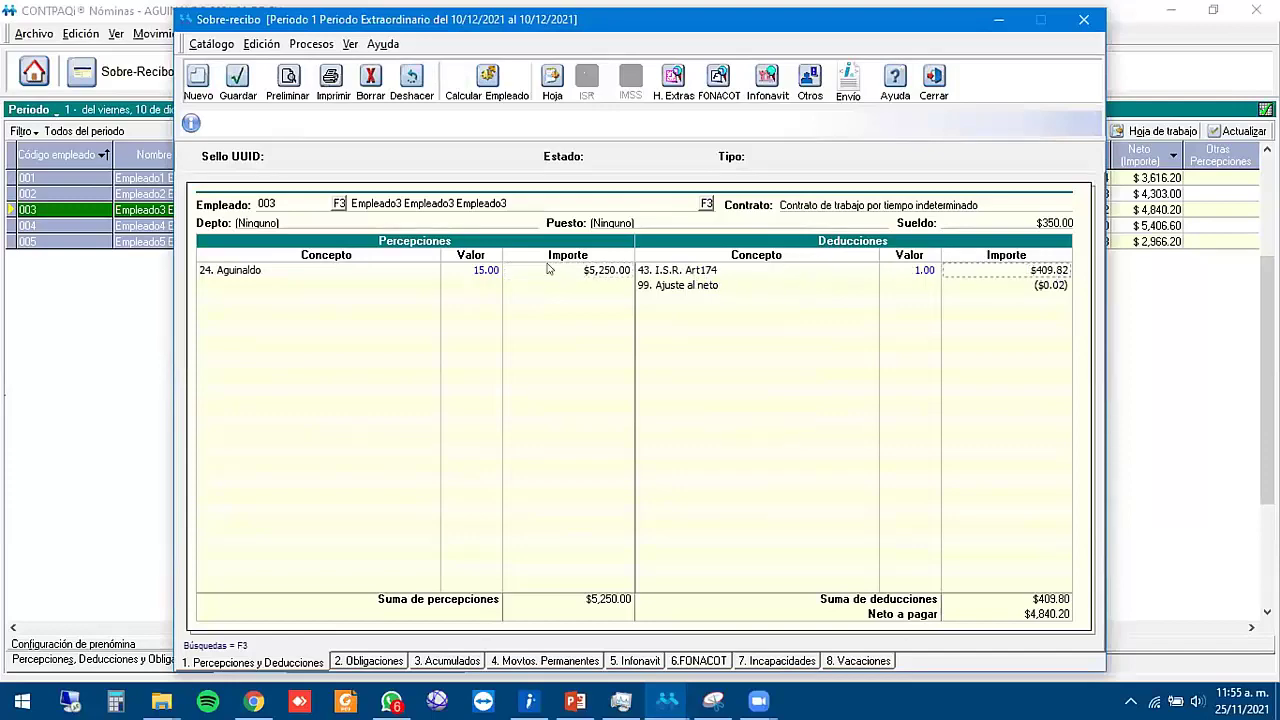
click(936, 82)
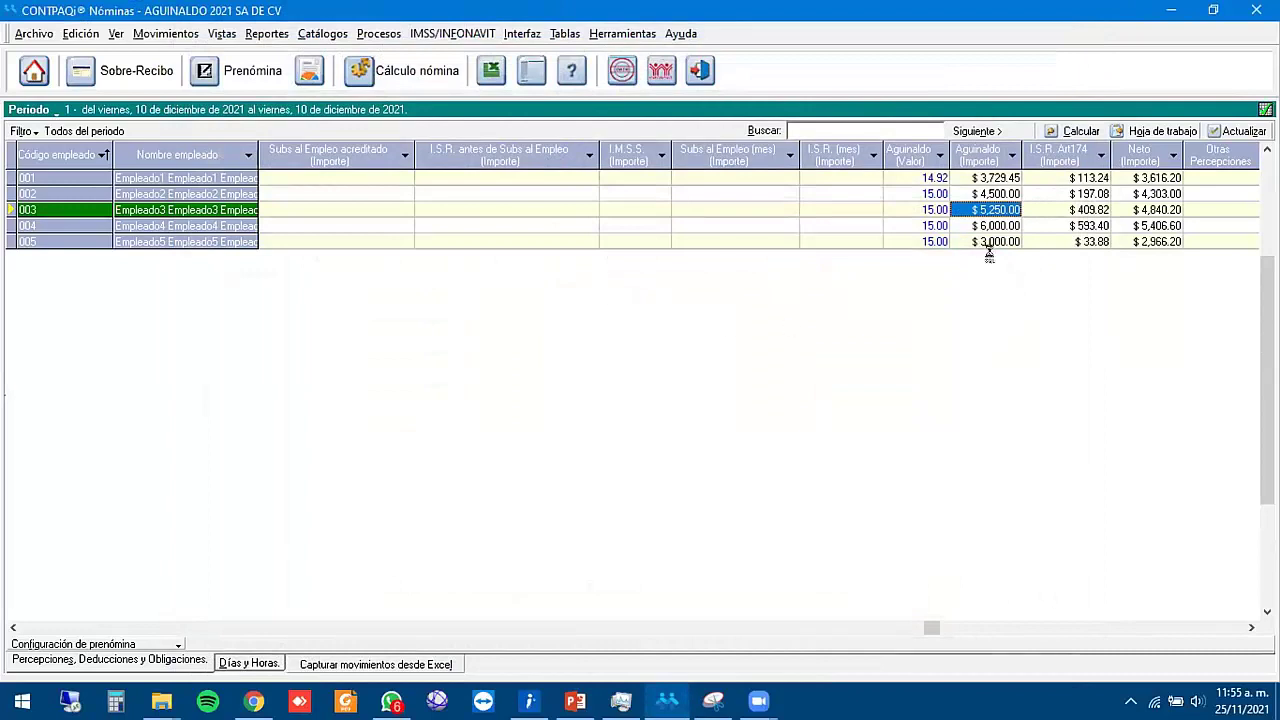
- Review the Neto, Otras Percepciones and Otras Deducciones columns of the prenómina for employee 003
key(Right)
key(Right)
key(Right)
key(Right)
key(Left)
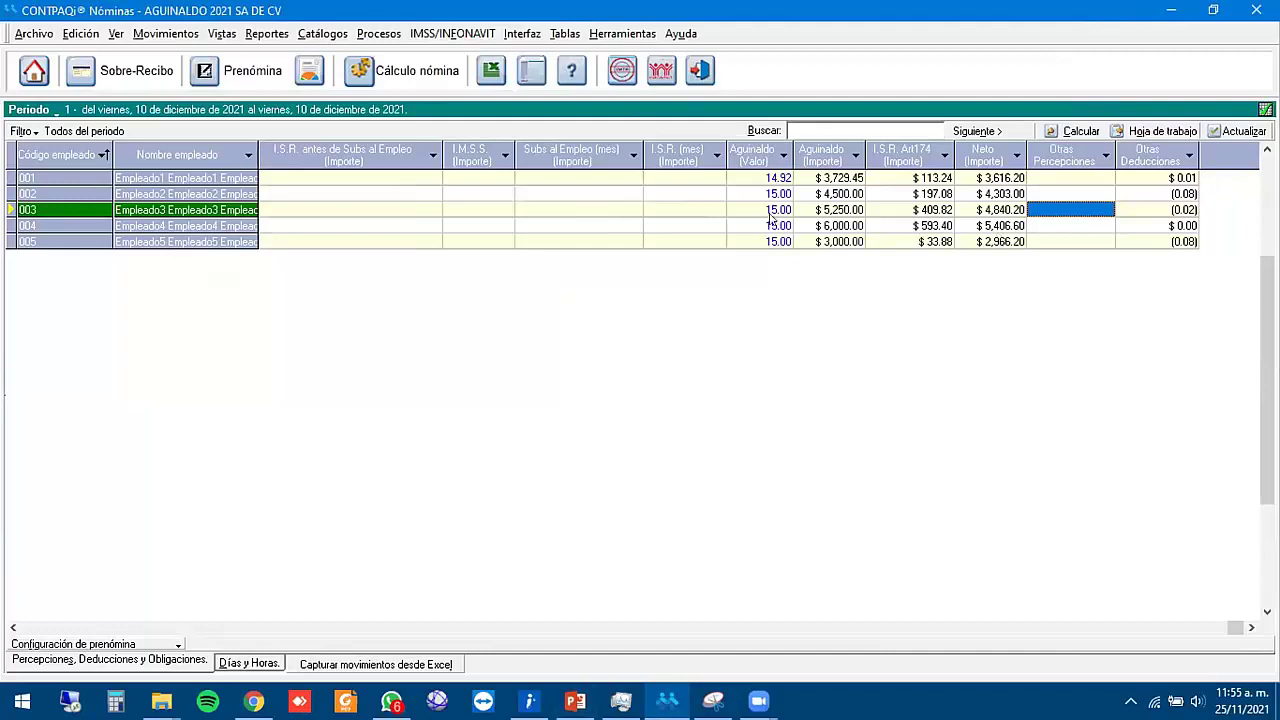
- Close the current company and reopen AGUINALDO 2021 SA DE CV from the company selection
click(20, 33)
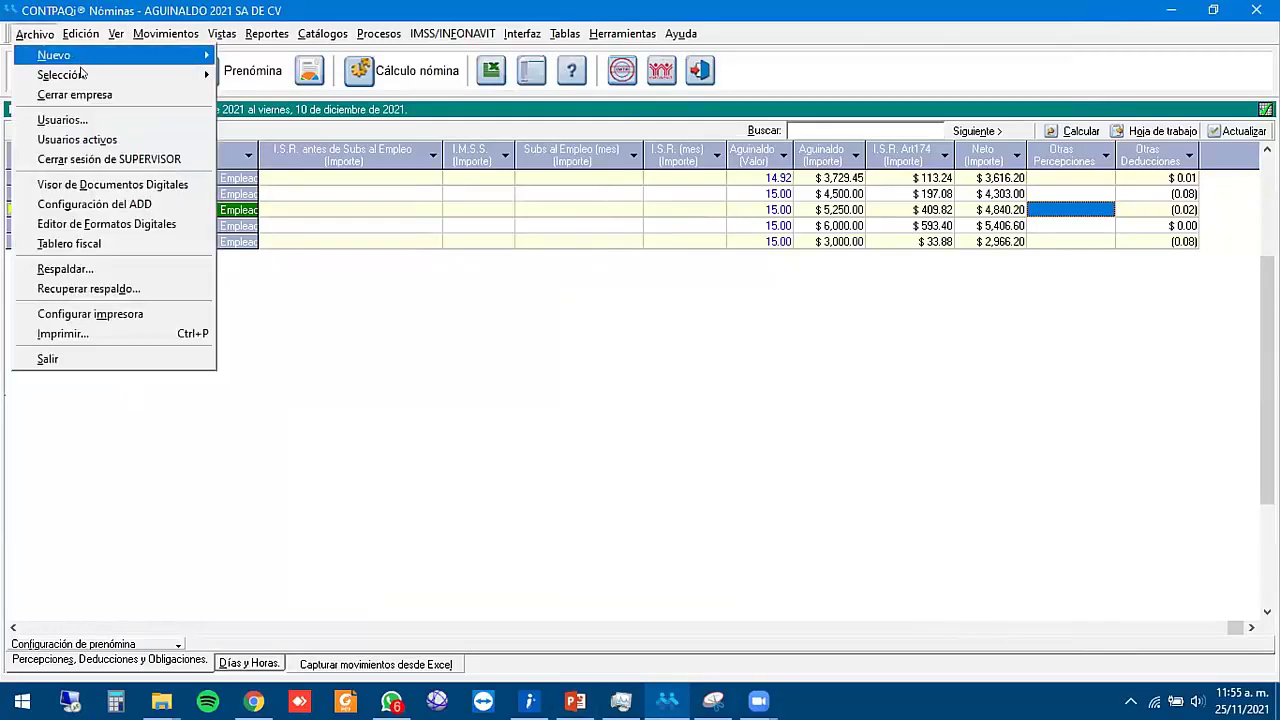
click(68, 92)
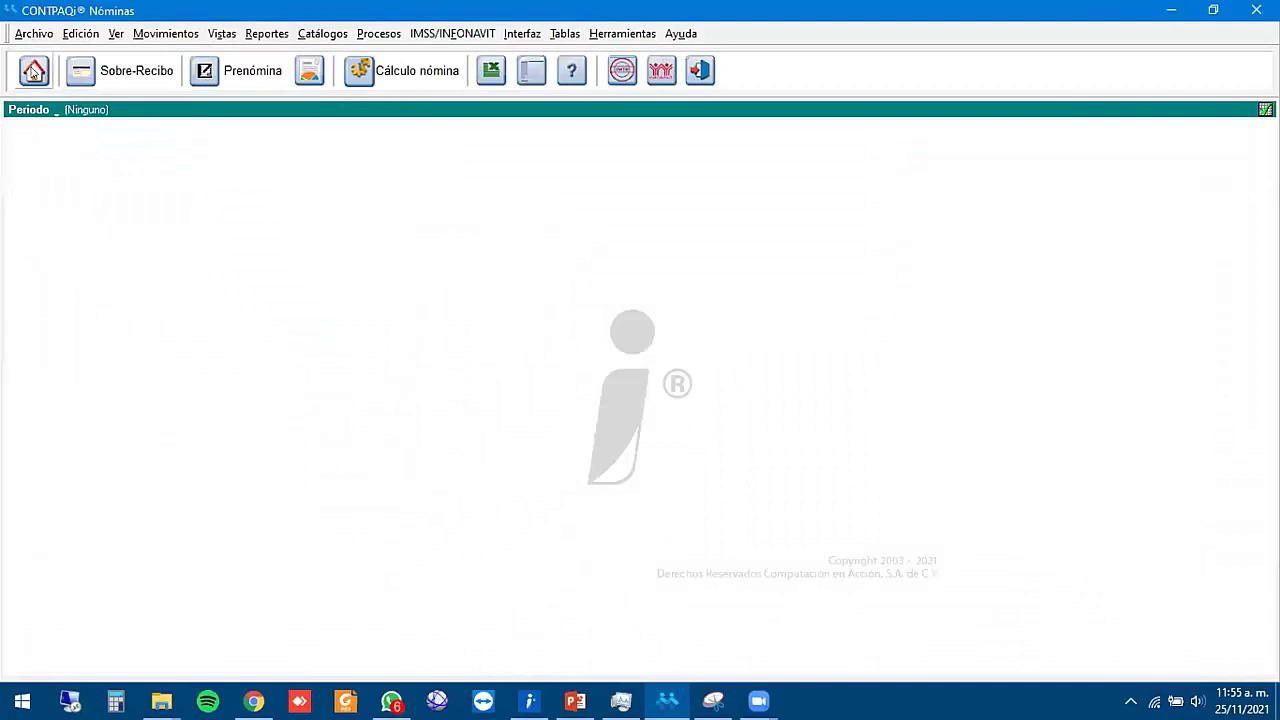
click(33, 72)
double_click(505, 316)
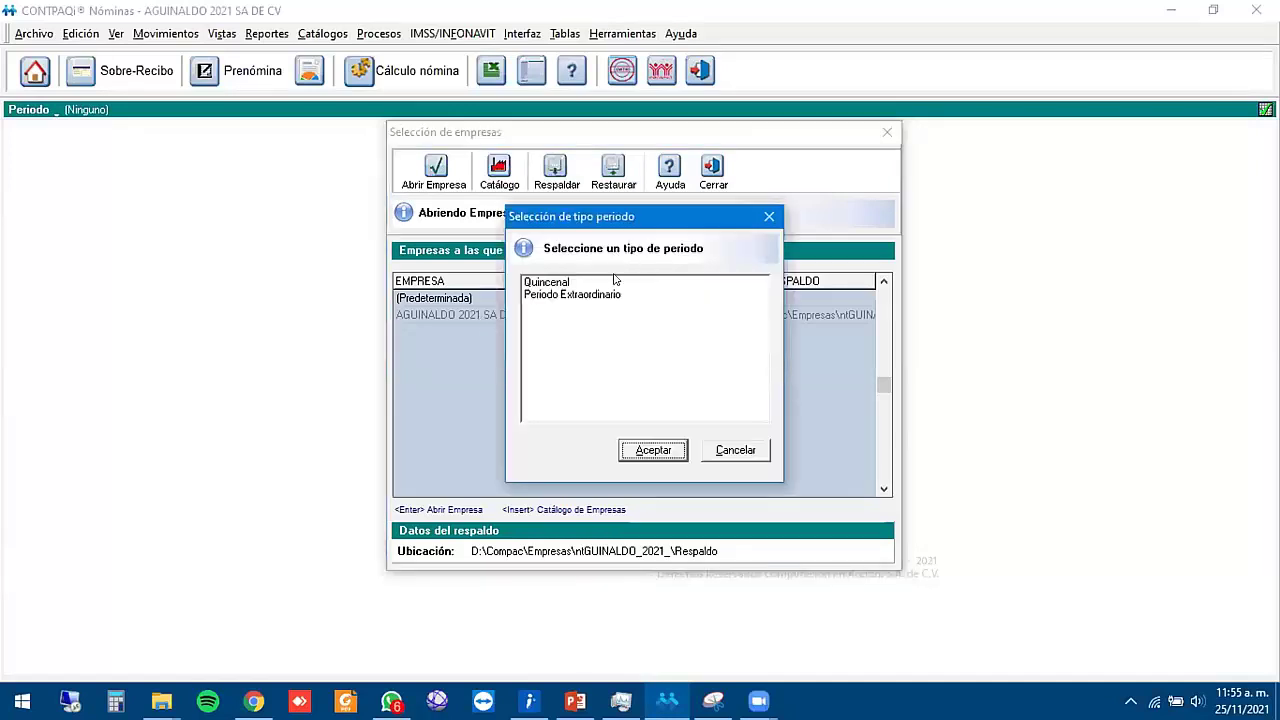
- Choose the Periodo Extraordinario period type and set the extraordinary period's start date to 11/12/2021
click(600, 295)
click(655, 452)
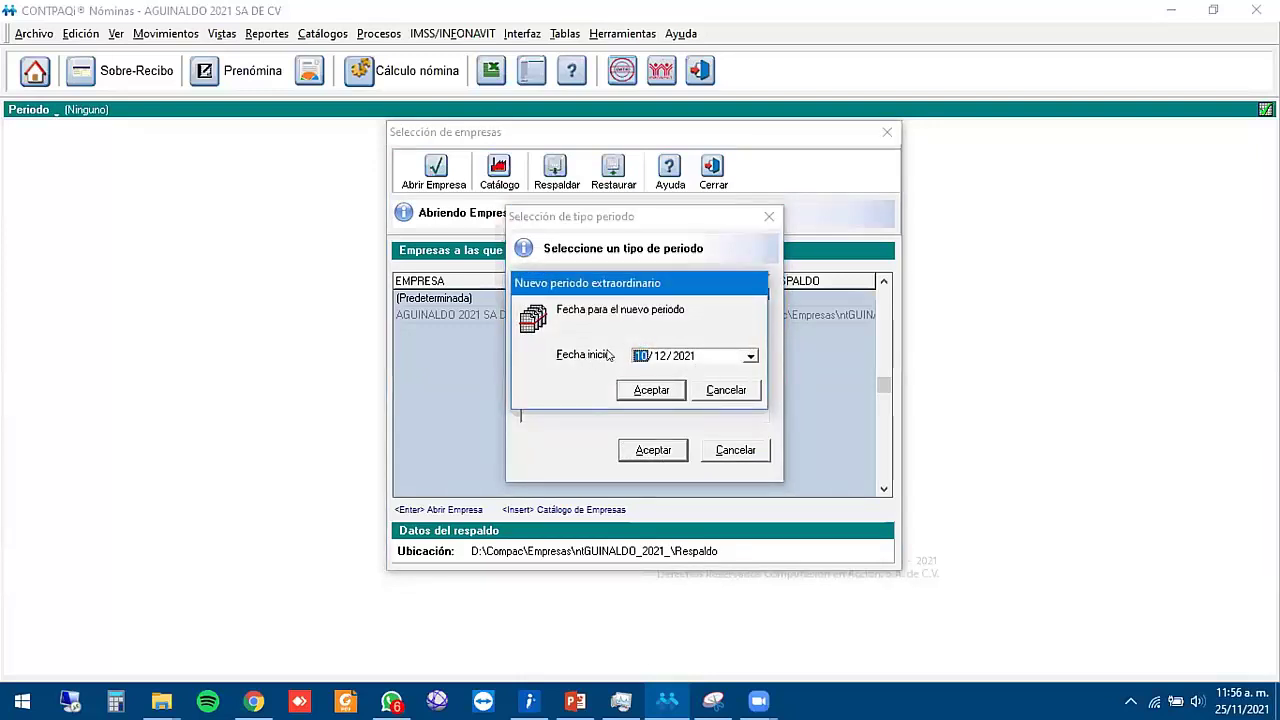
text(12)
click(639, 355)
text(11)
click(676, 394)
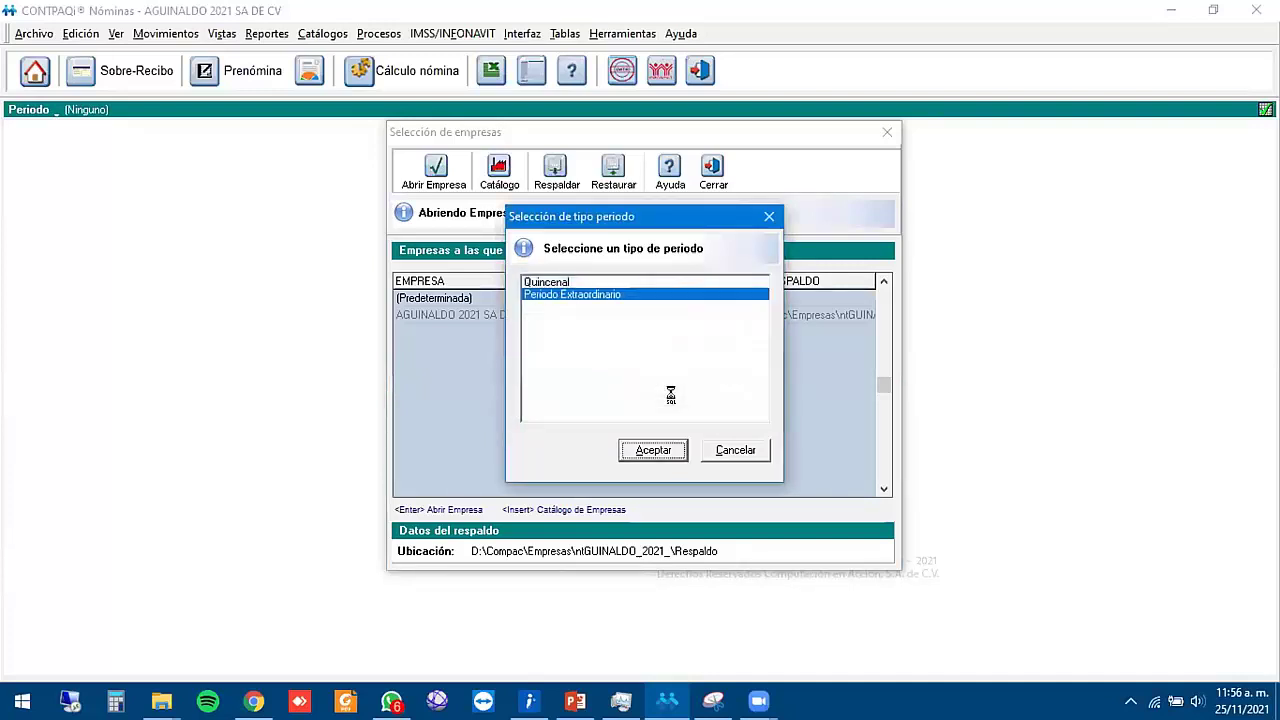
key(Return)
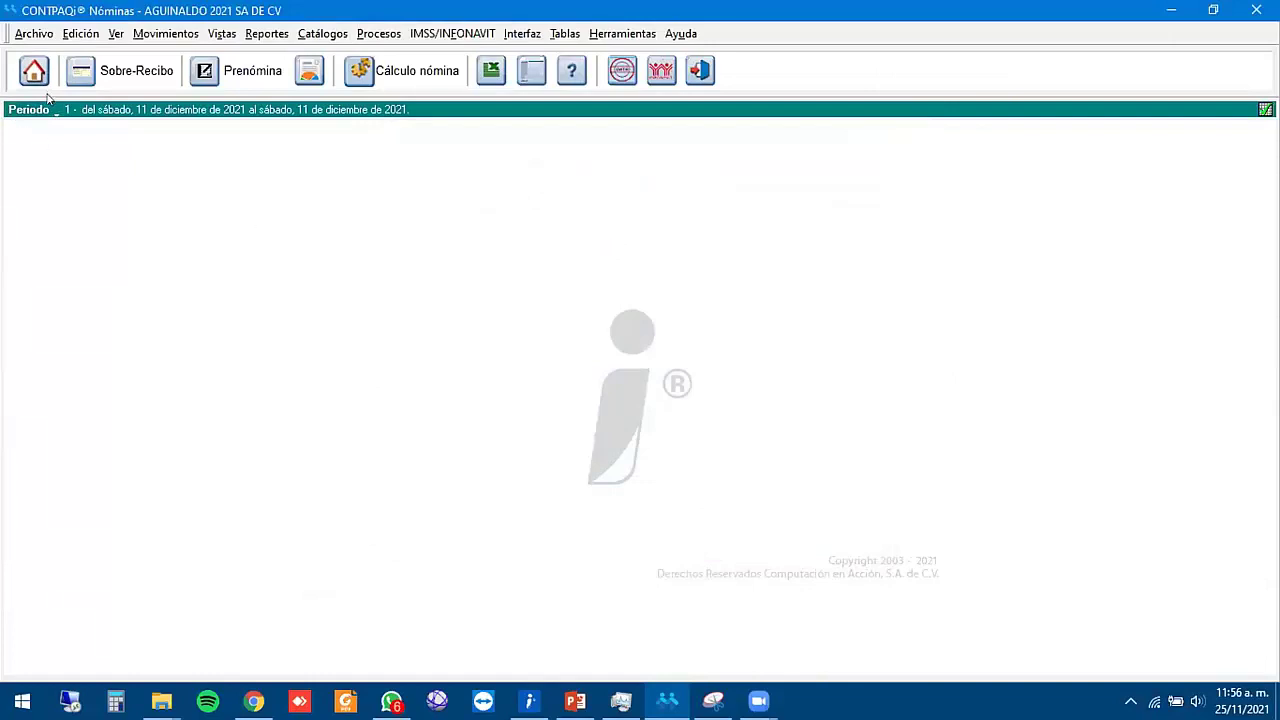
- Open the prenómina for the 11/12/2021 extraordinary period and review the Aguinaldo, I.S.R. Art174, Neto and other deduction columns
click(214, 76)
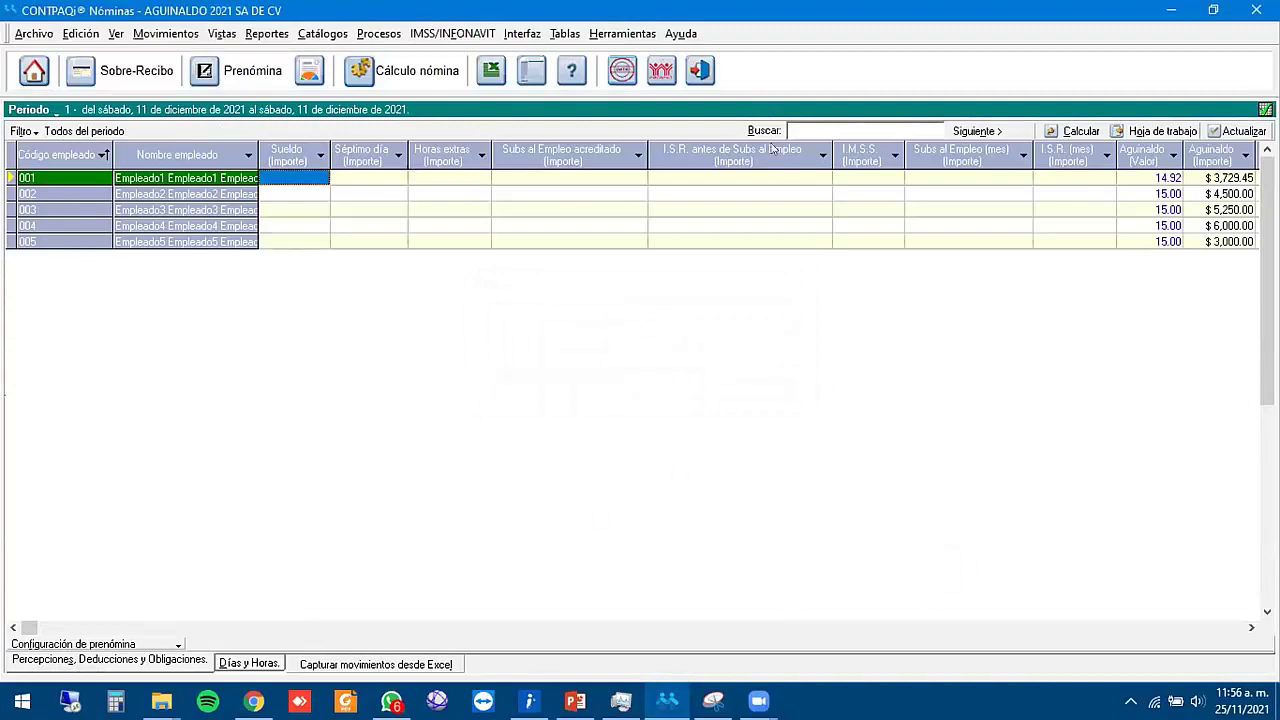
click(1160, 180)
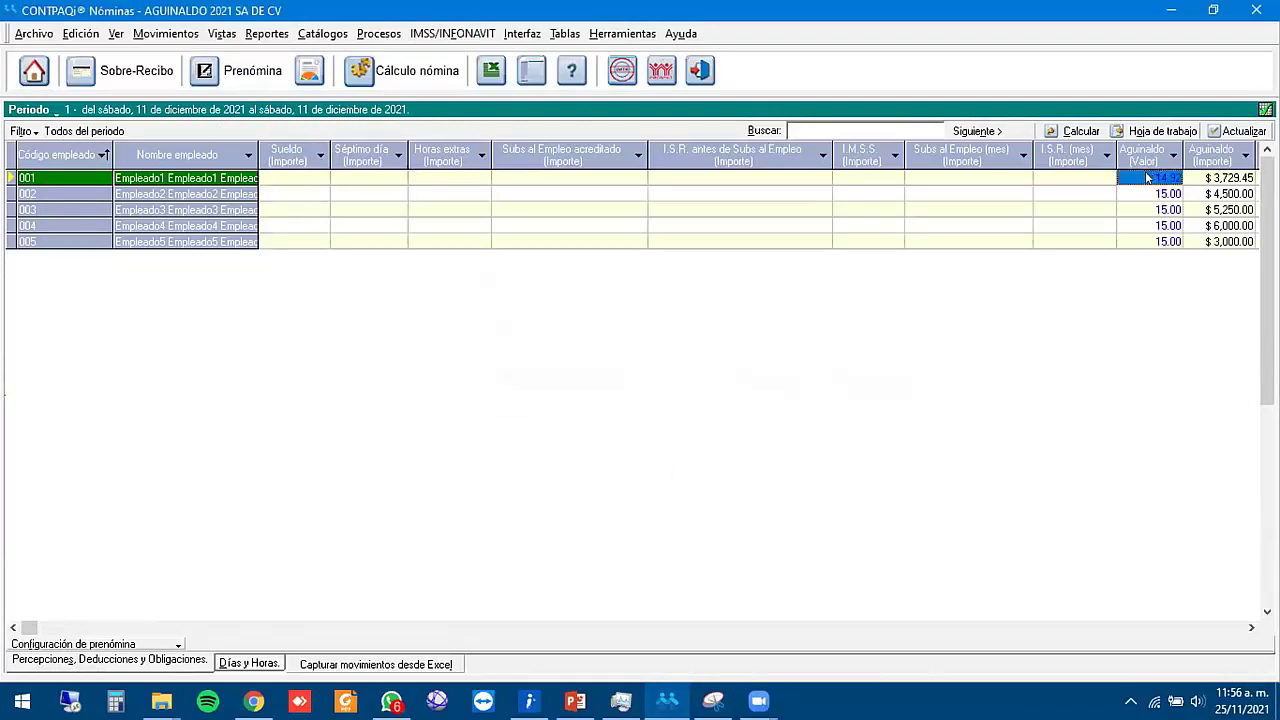
key(Right)
key(Right)
key(Right)
key(Right)
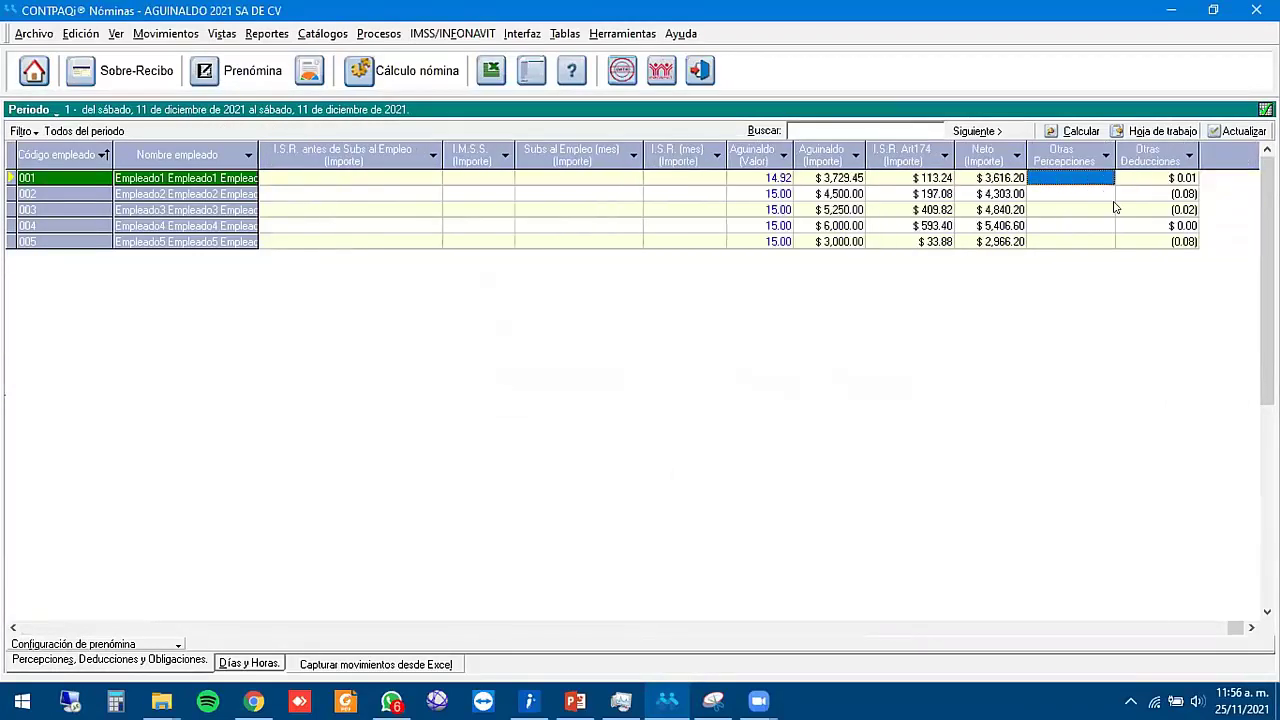
key(Left)
key(Left)
key(Left)
key(Left)
key(Left)
key(Left)
key(Left)
key(Left)
key(Left)
key(Left)
key(Left)
key(Left)
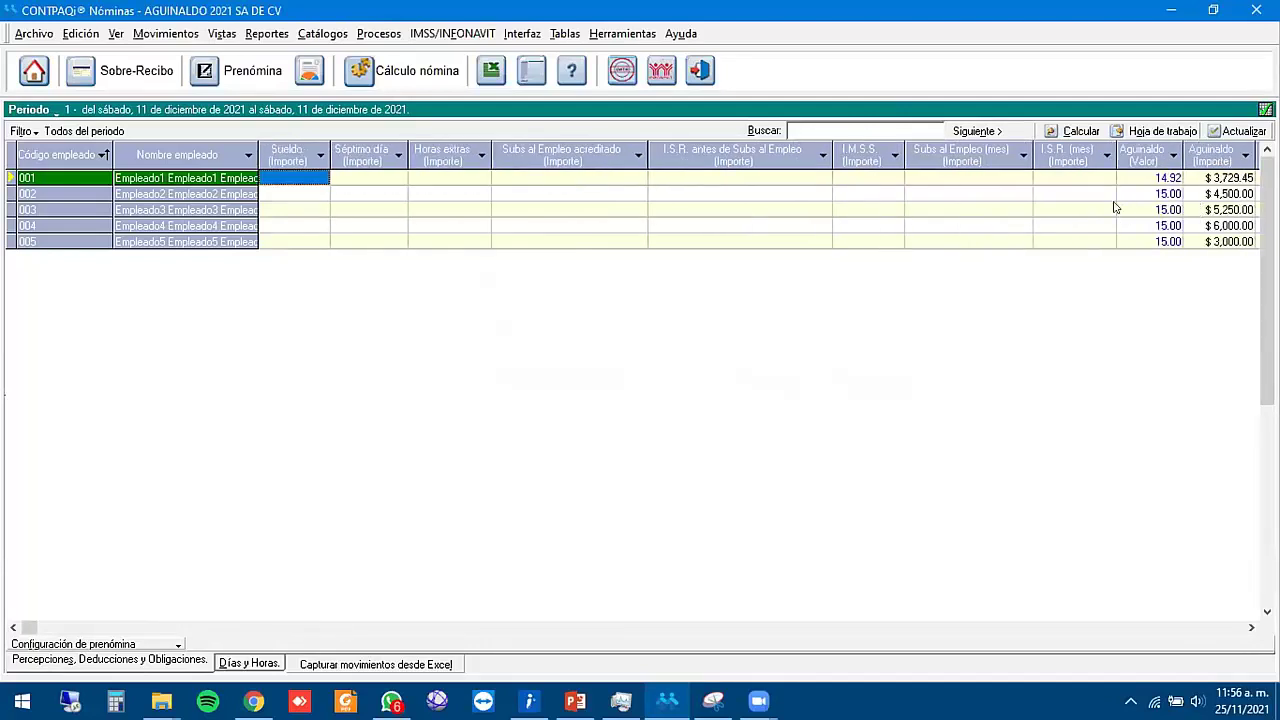
click(829, 229)
key(Right)
key(Right)
key(Right)
key(Right)
key(Right)
key(Right)
key(Right)
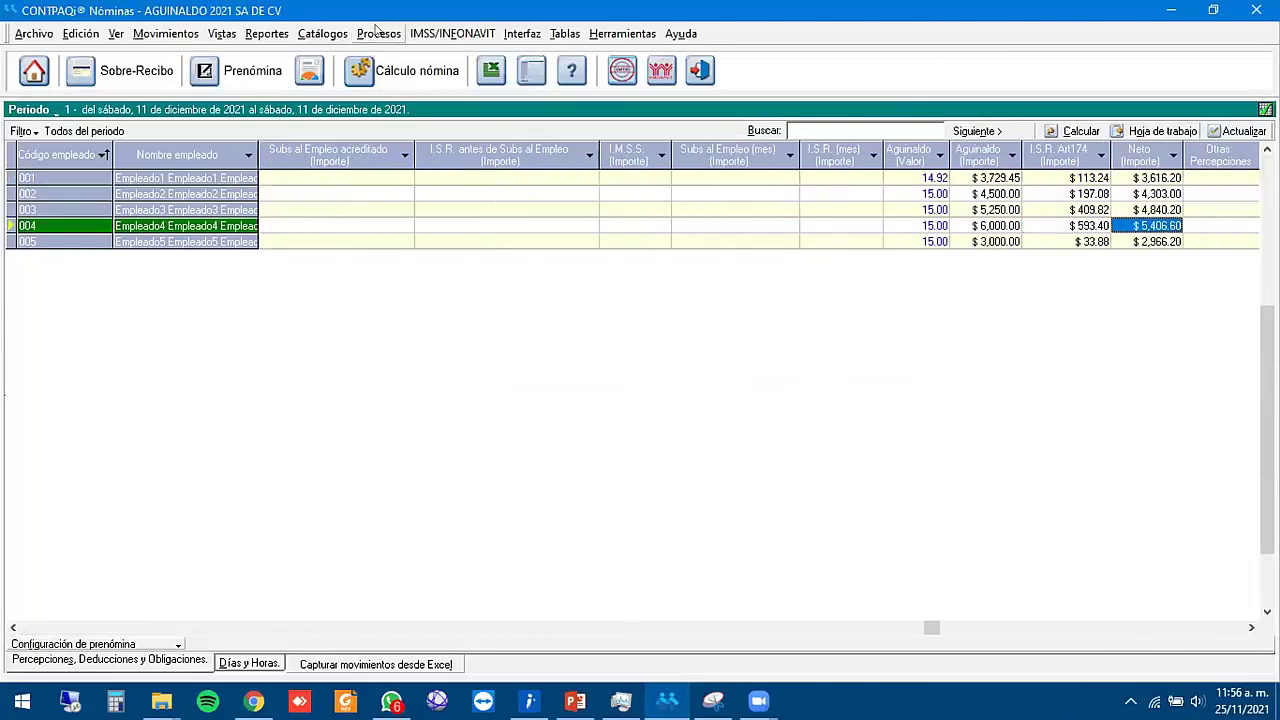
- Authorize the payroll of the 11/12/2021 extraordinary period, backing up AGUINALDO 2021 SA DE CV before continuing
click(379, 33)
click(425, 76)
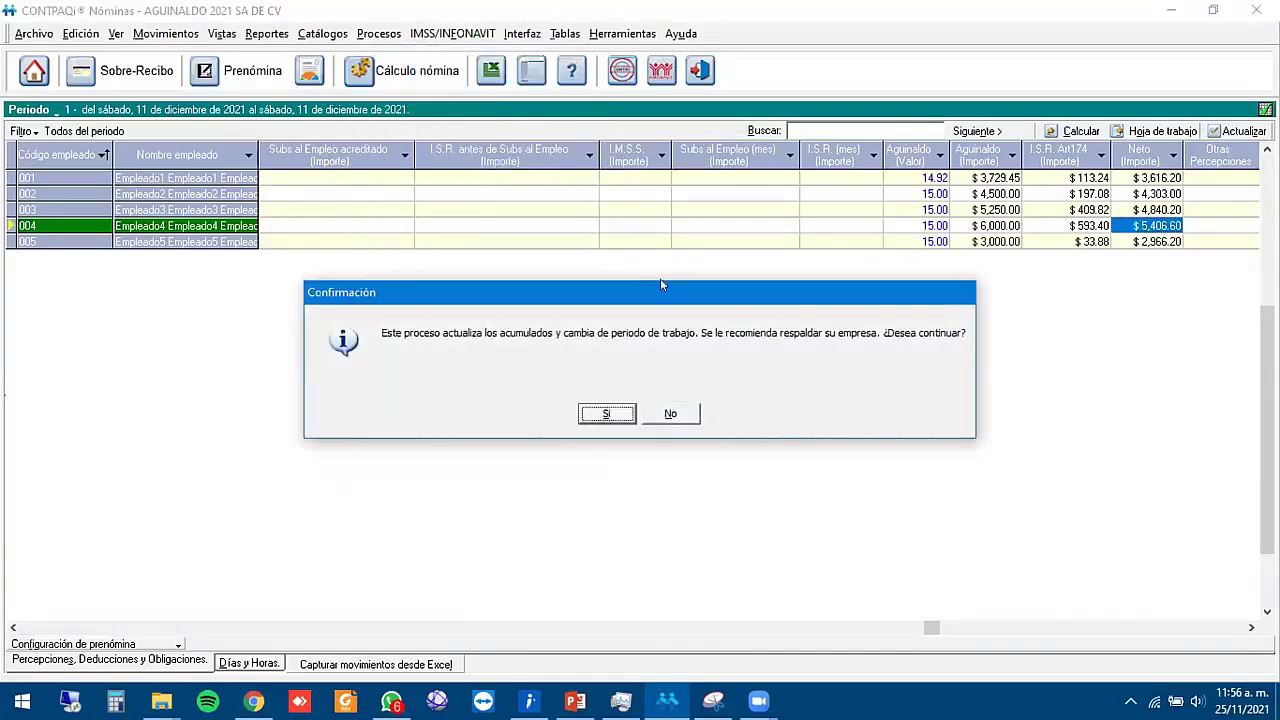
click(606, 414)
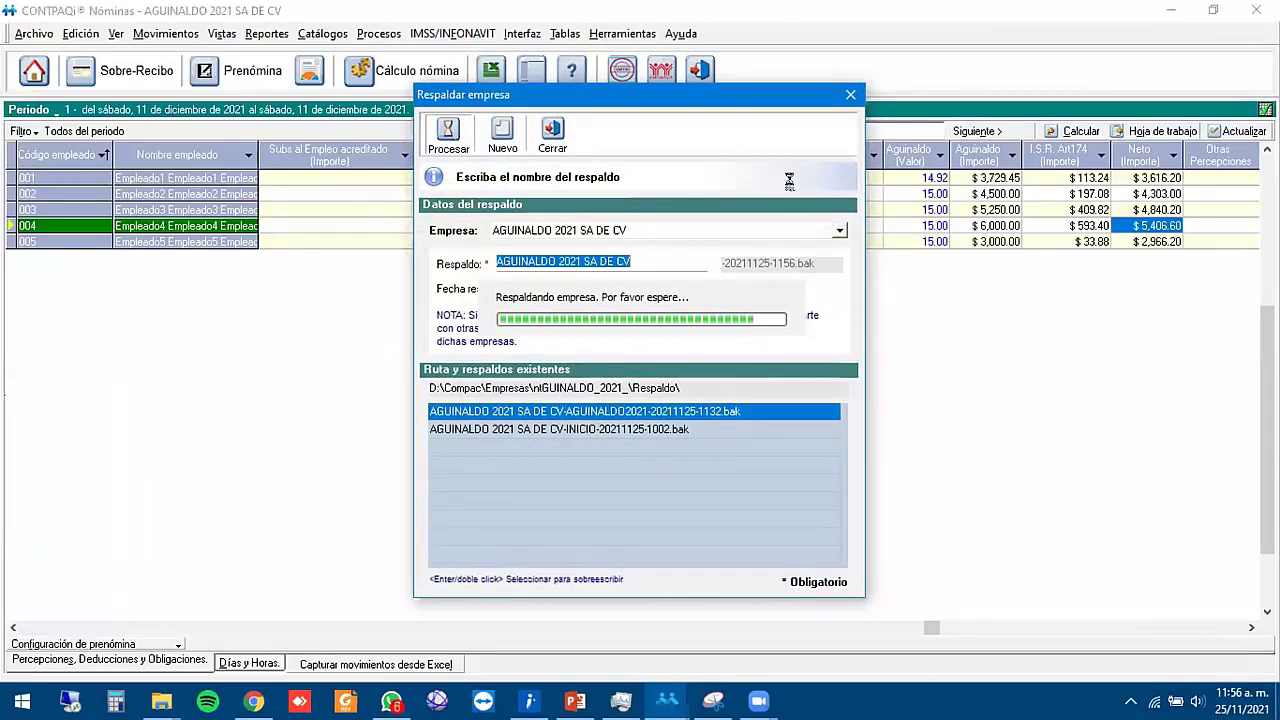
click(554, 134)
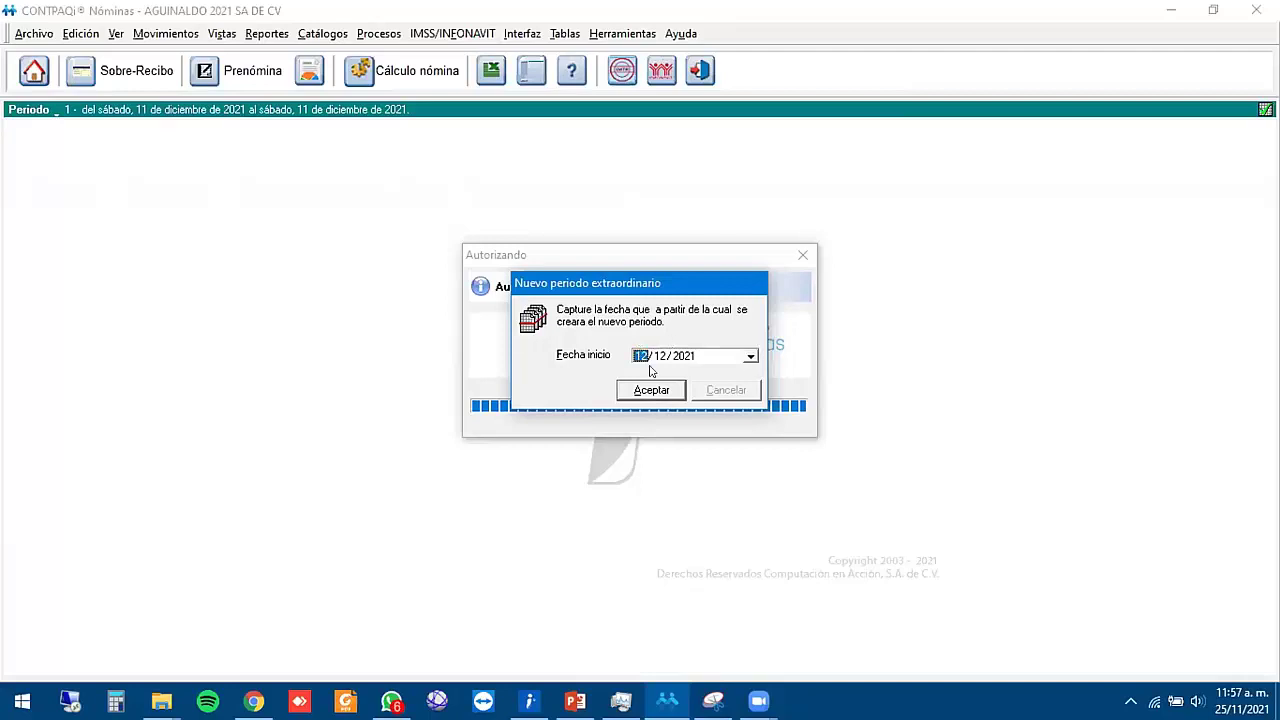
- Create the following extraordinary period with a start date of 12/12/2021
click(667, 362)
click(688, 362)
click(641, 355)
click(688, 350)
click(638, 355)
click(651, 390)
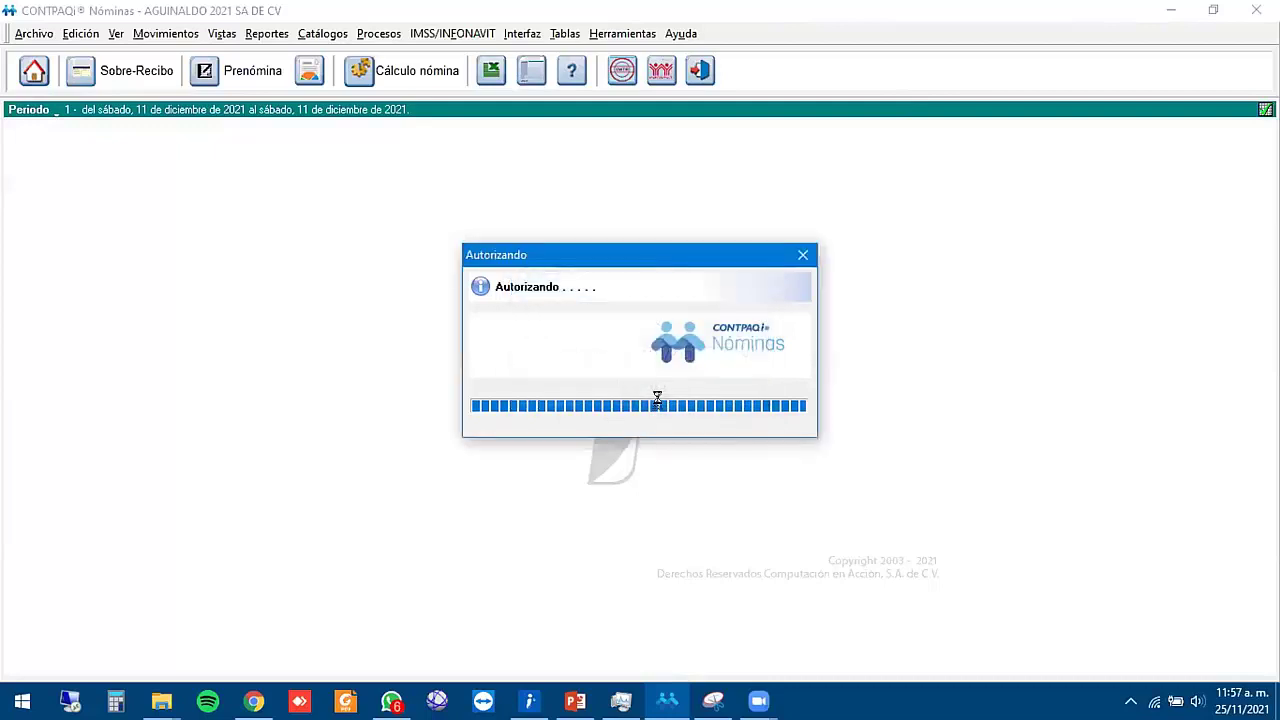
- Load the digital seal certificate's .cer and .key files for the second employer registration in the Registro Patronal catalogue and enter the certificate password
click(335, 36)
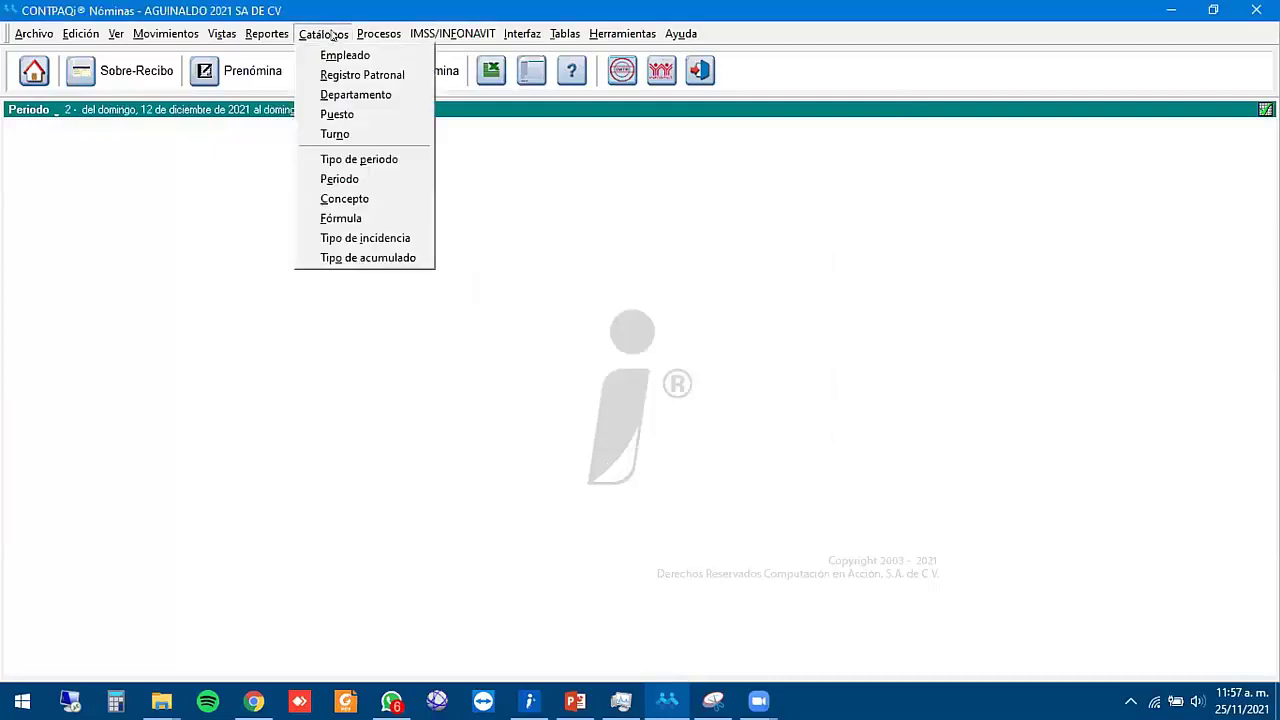
click(350, 74)
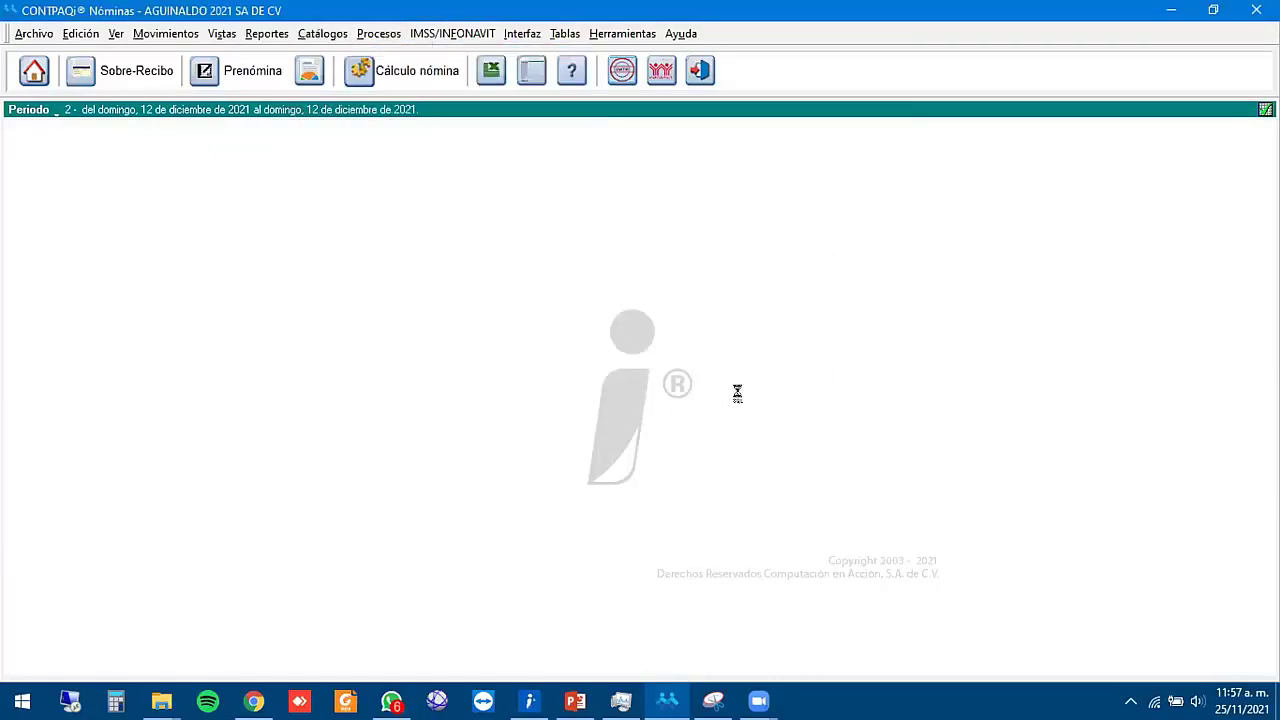
click(463, 237)
click(645, 222)
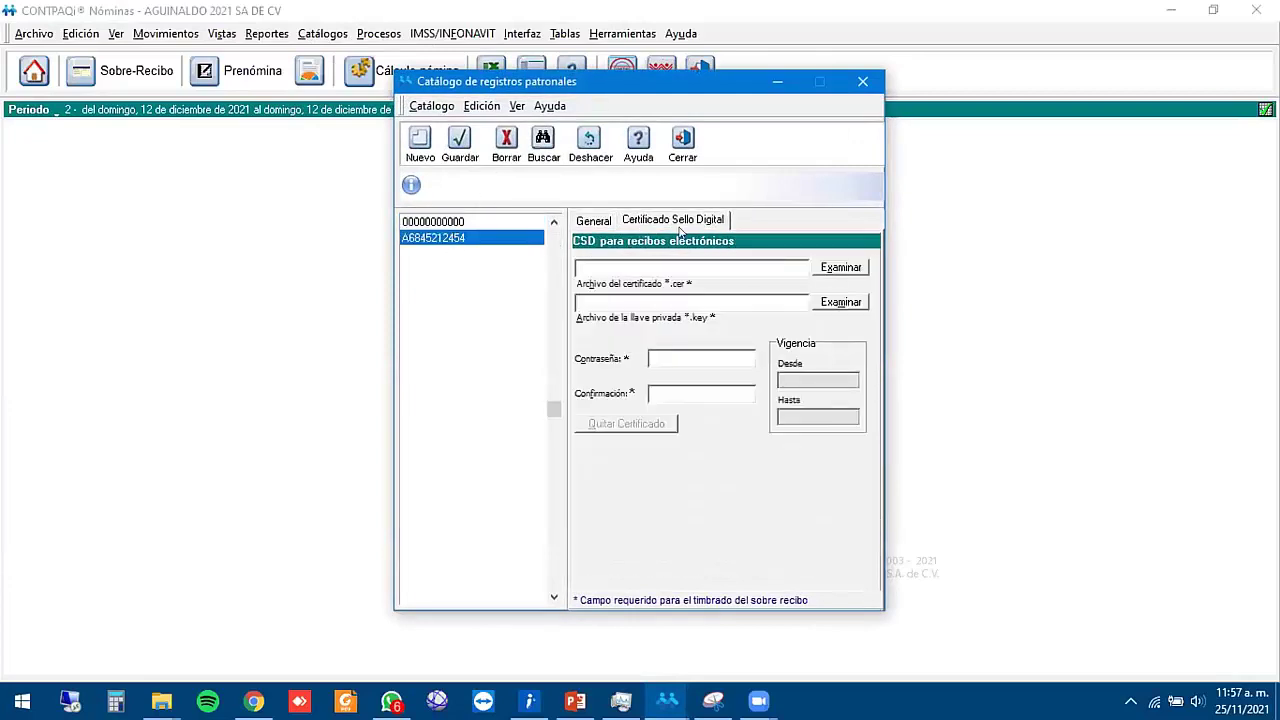
click(838, 267)
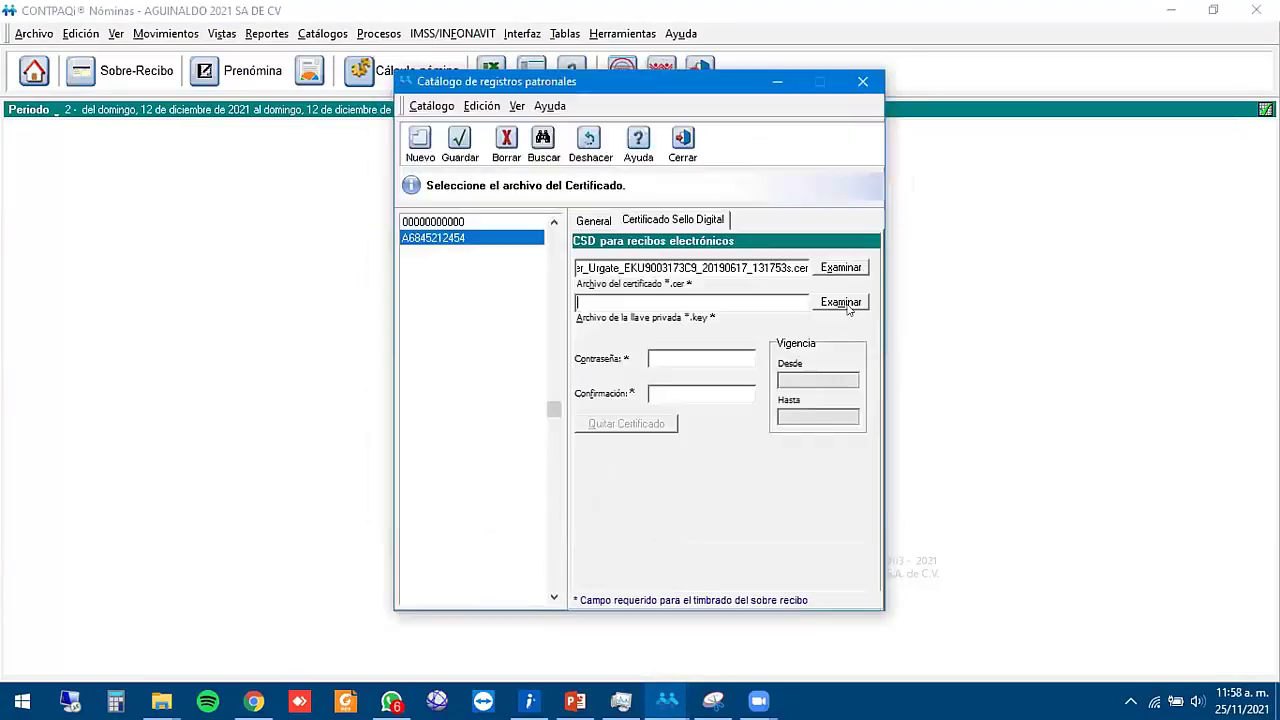
click(848, 306)
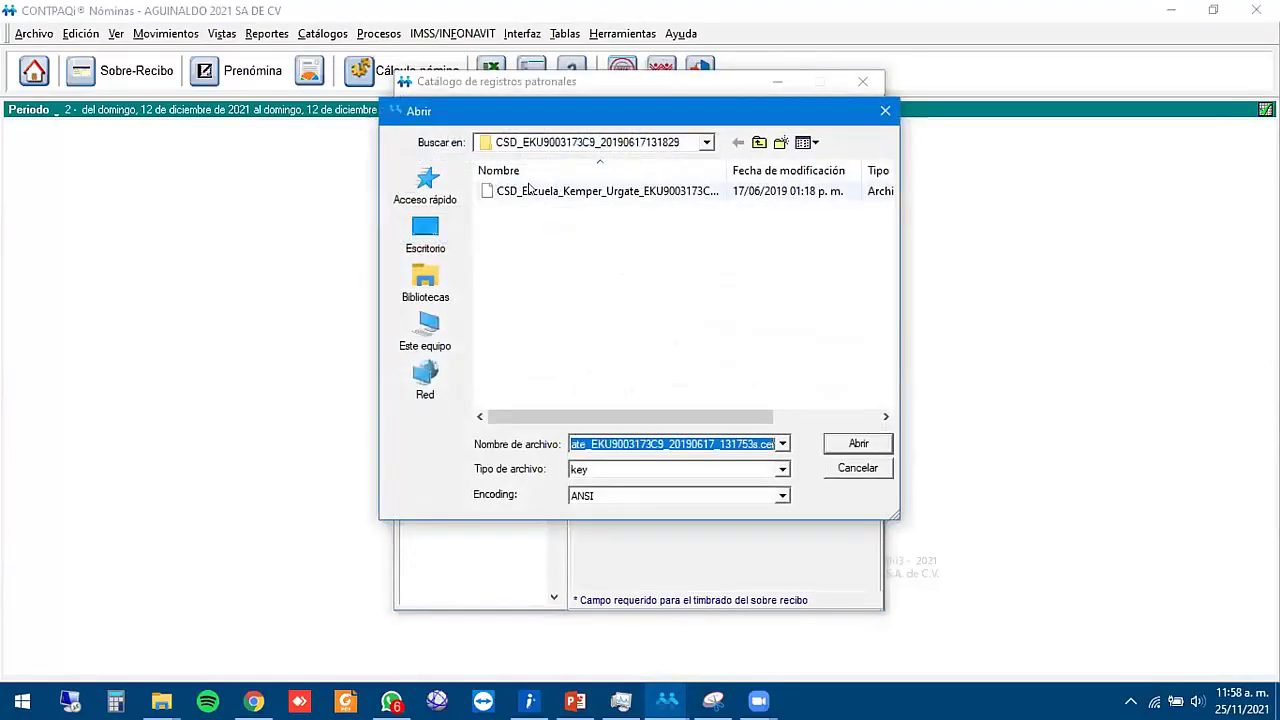
double_click(530, 189)
click(755, 364)
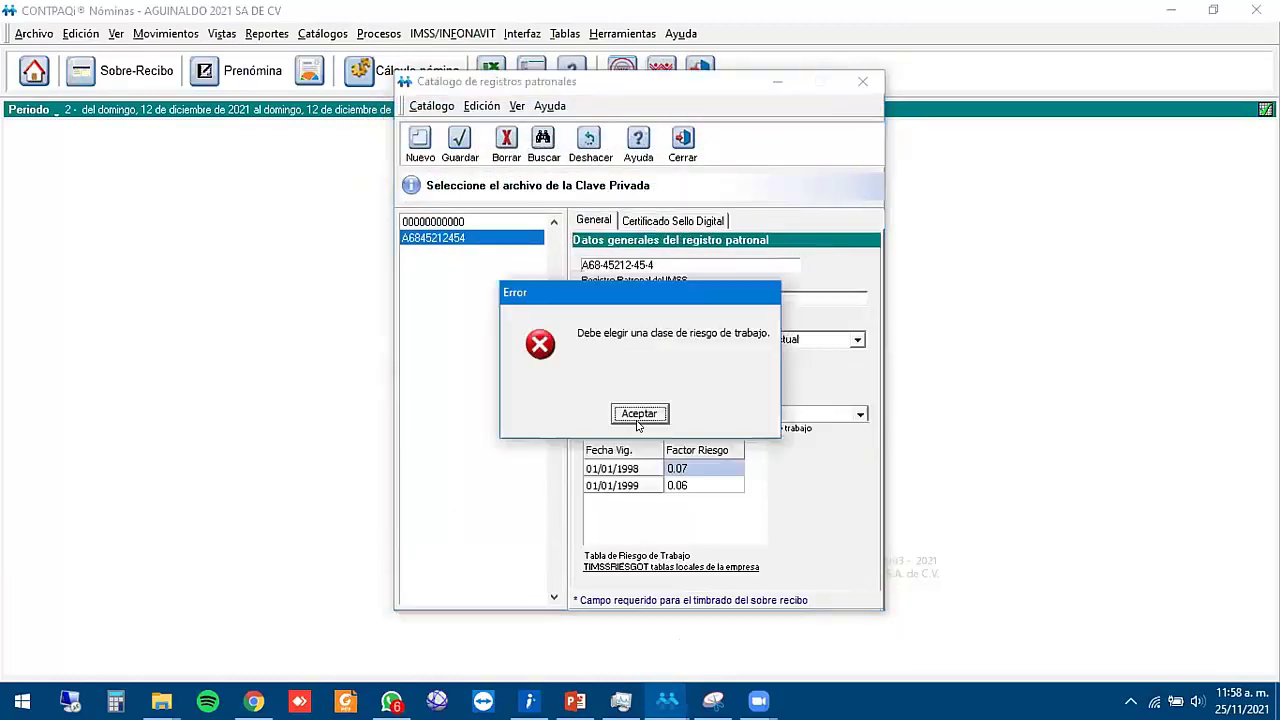
- Fill in the employer registration's postal code, set its Clase de riesgo de trabajo to Clase I and save the record
click(638, 415)
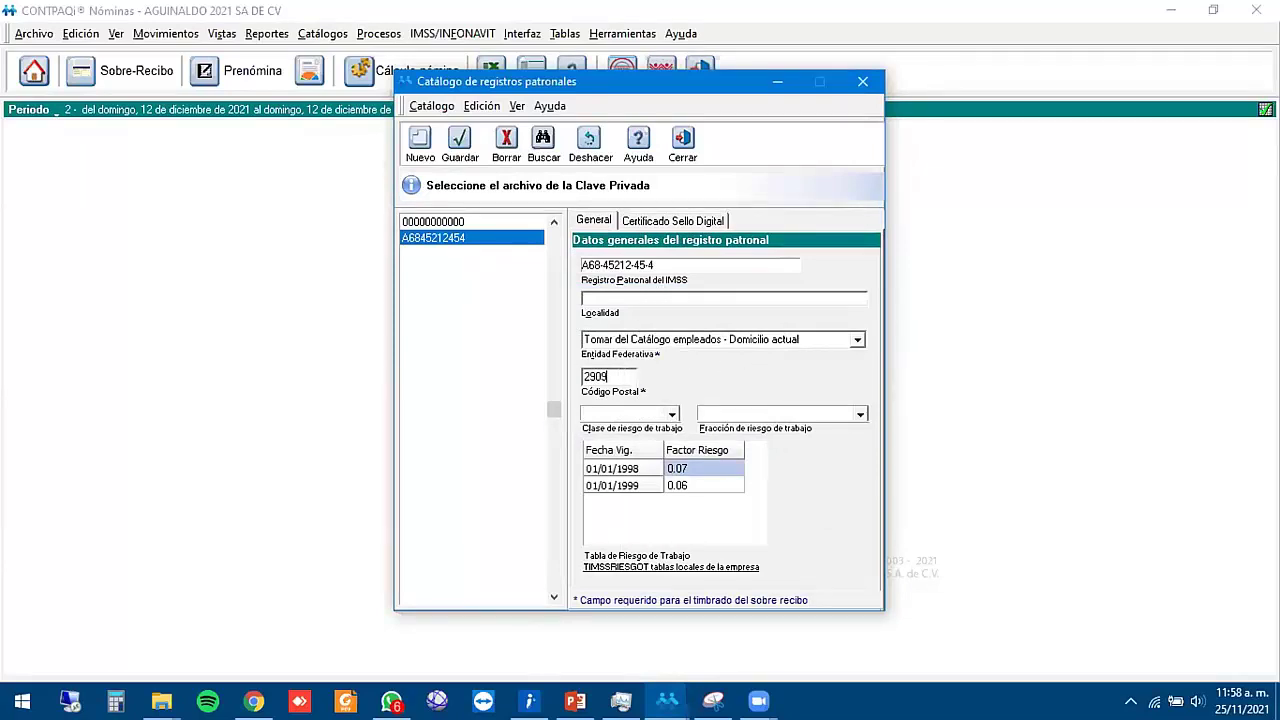
click(672, 414)
click(630, 431)
key(Tab)
click(460, 145)
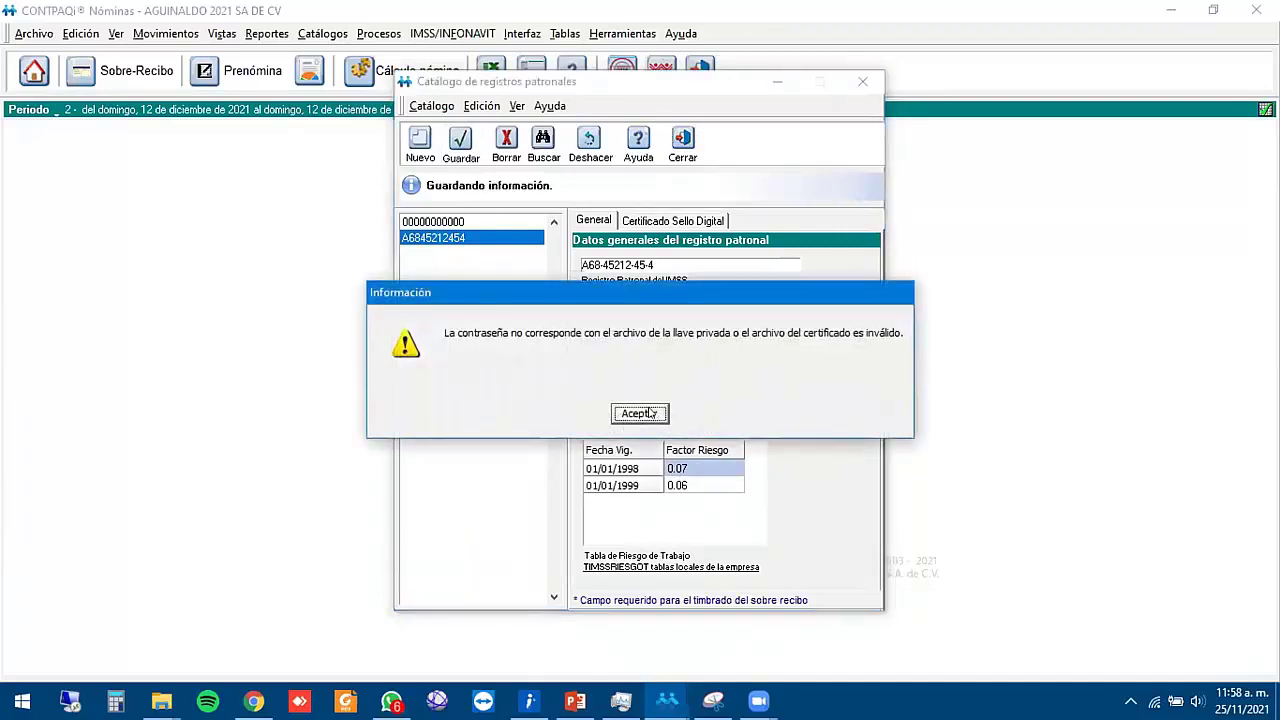
click(654, 414)
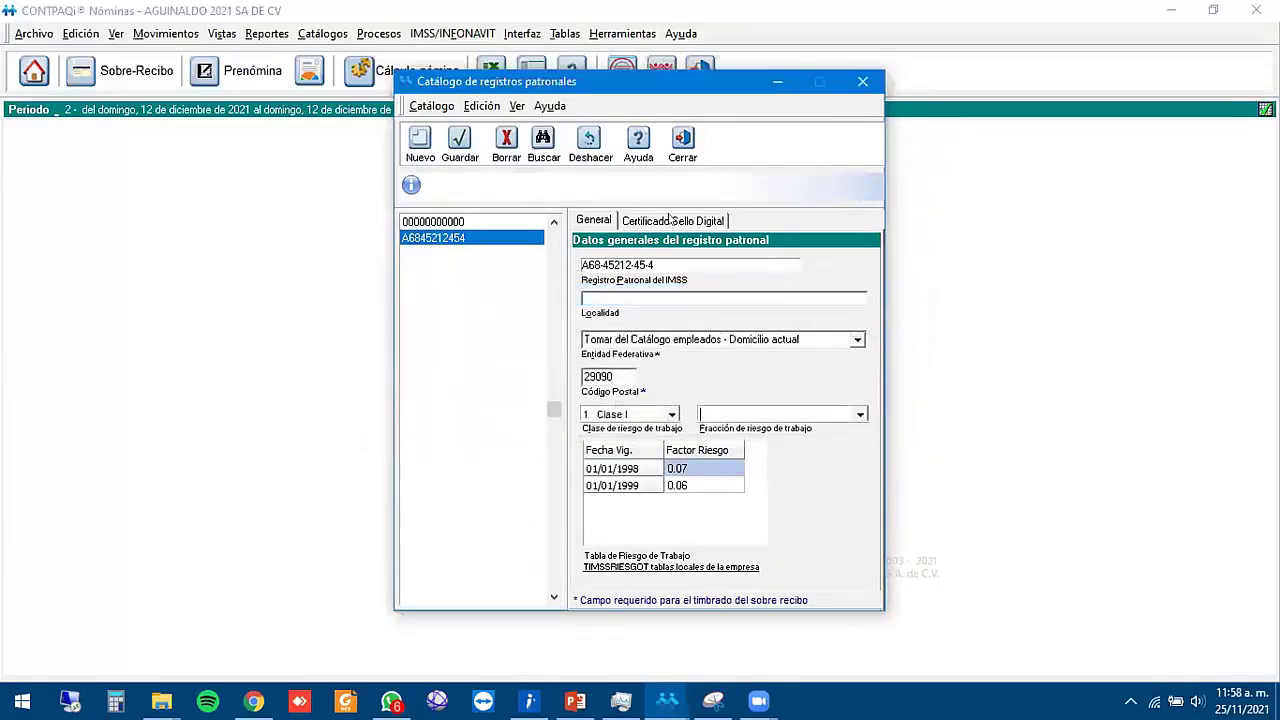
- Re-enter the digital seal certificate's password and its confirmation, save the employer registration and close the catalogue
click(672, 220)
click(696, 356)
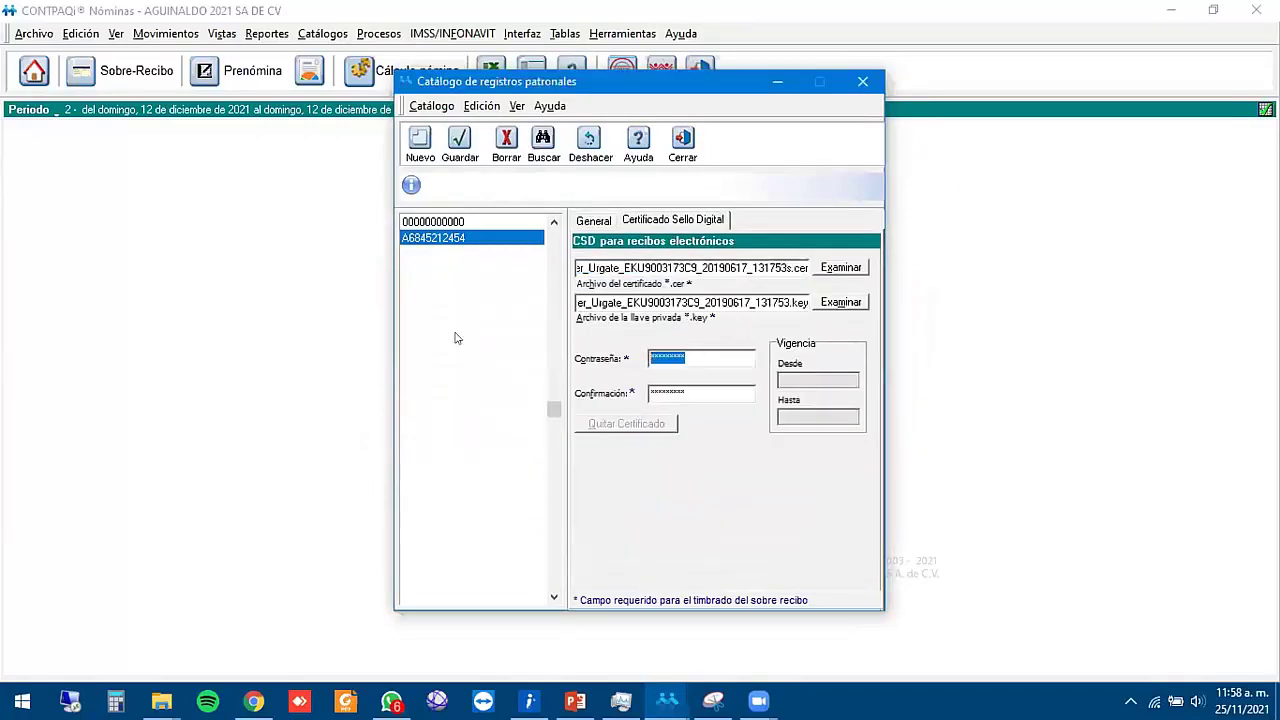
text(****)
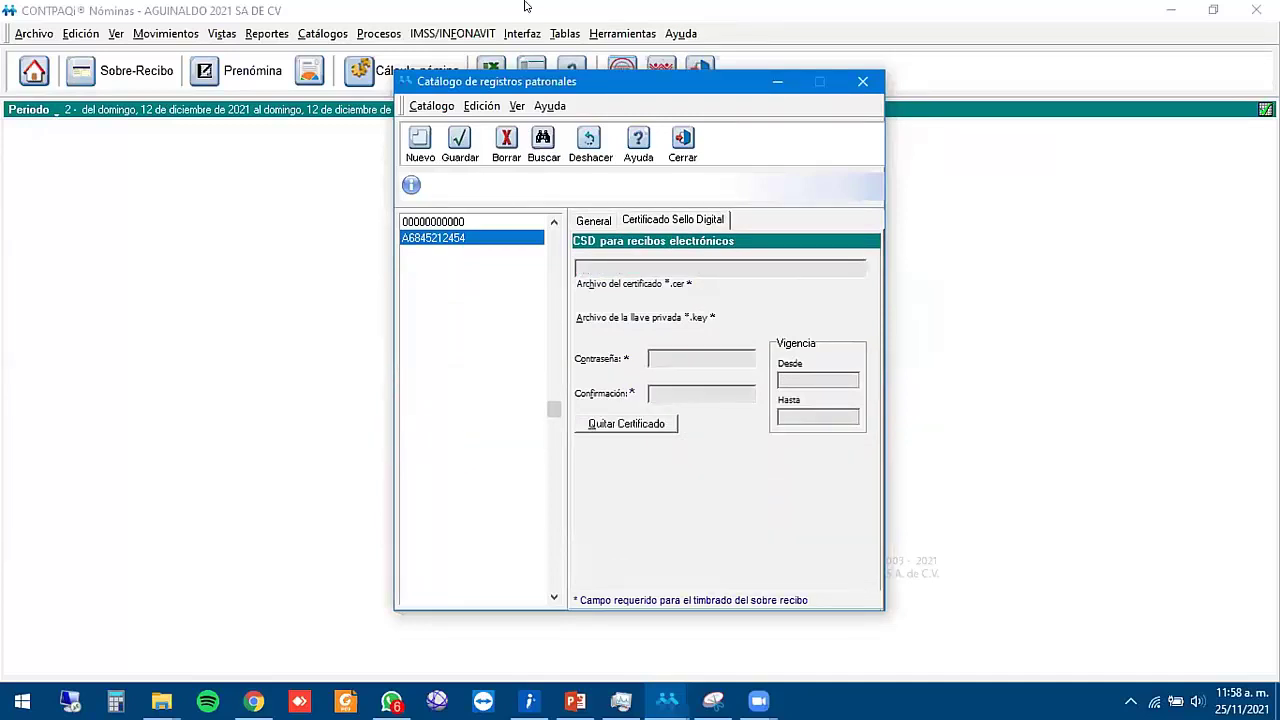
click(682, 145)
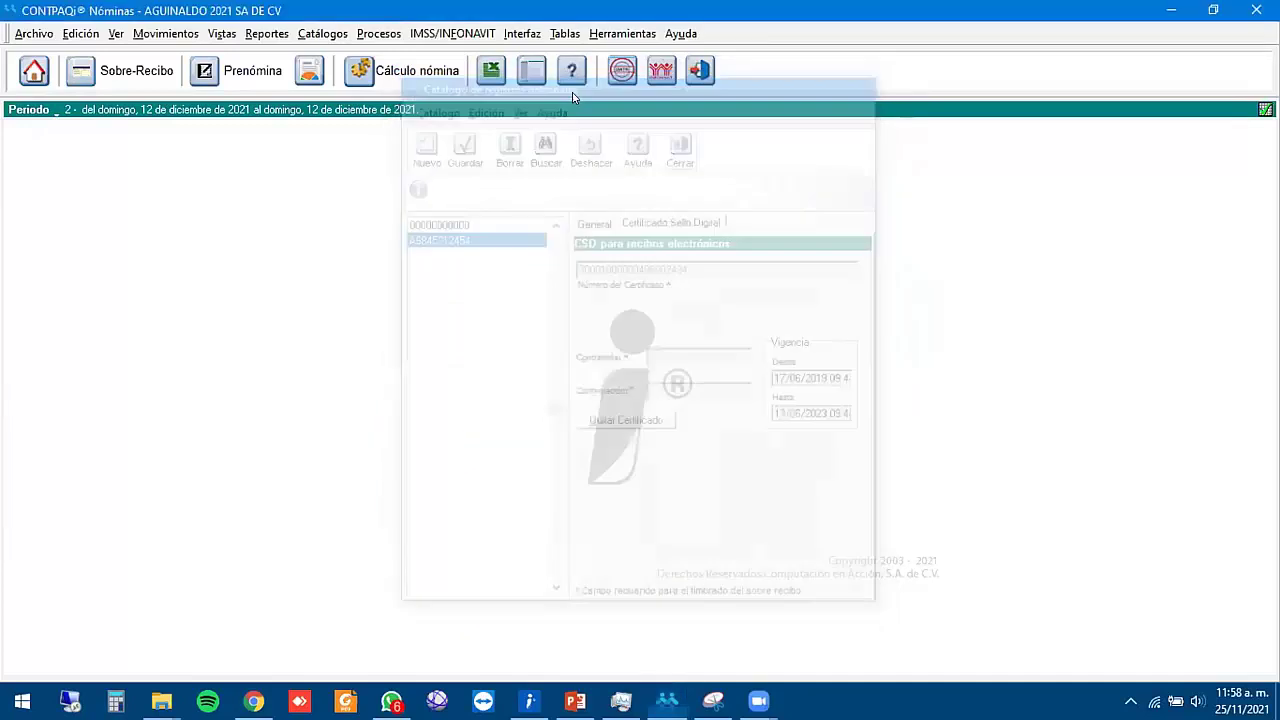
- Start issuing electronic receipts for extraordinary period 1 of 2021 without running the RFC reconciliation, with Fecha de Pago 11/12/2021
click(379, 33)
click(437, 279)
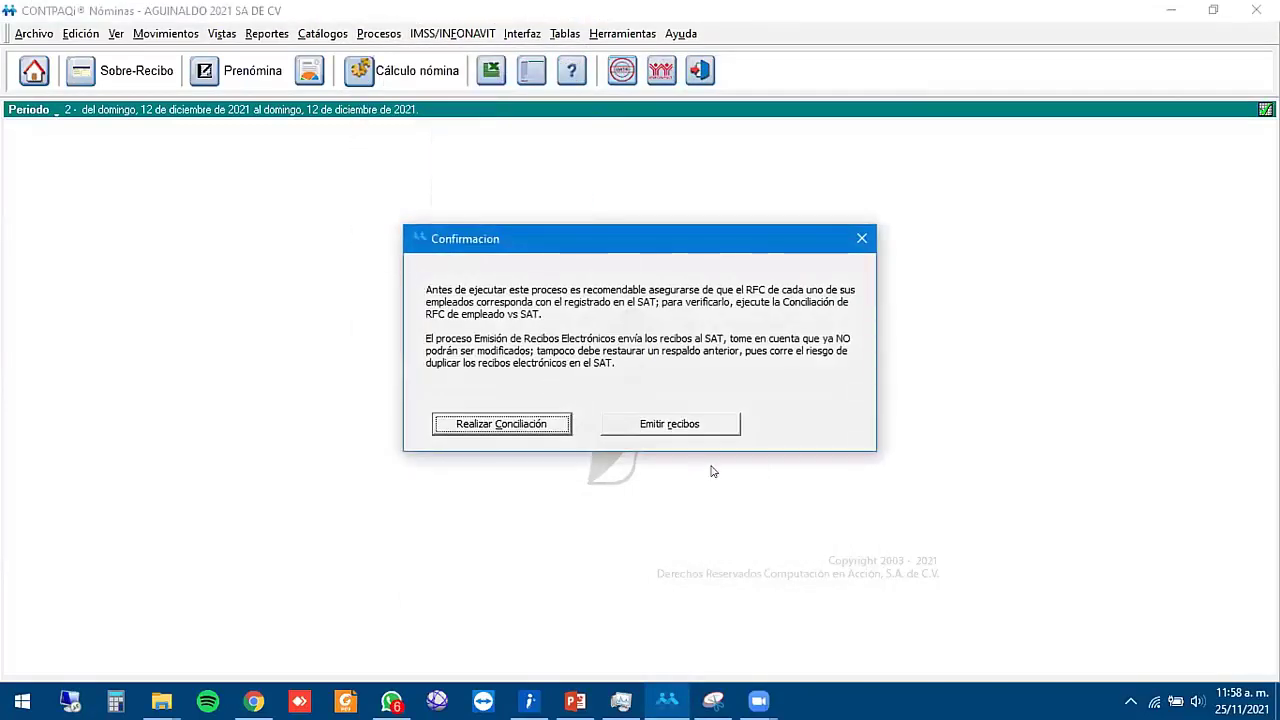
click(632, 418)
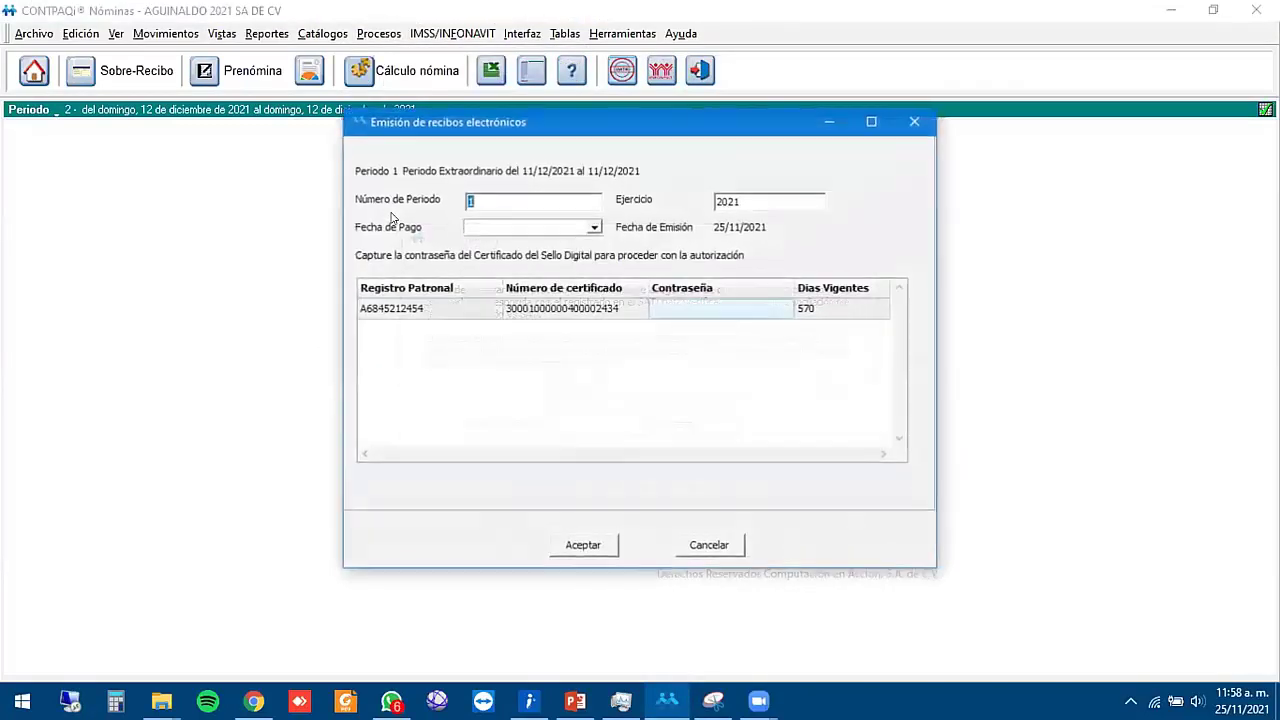
click(508, 226)
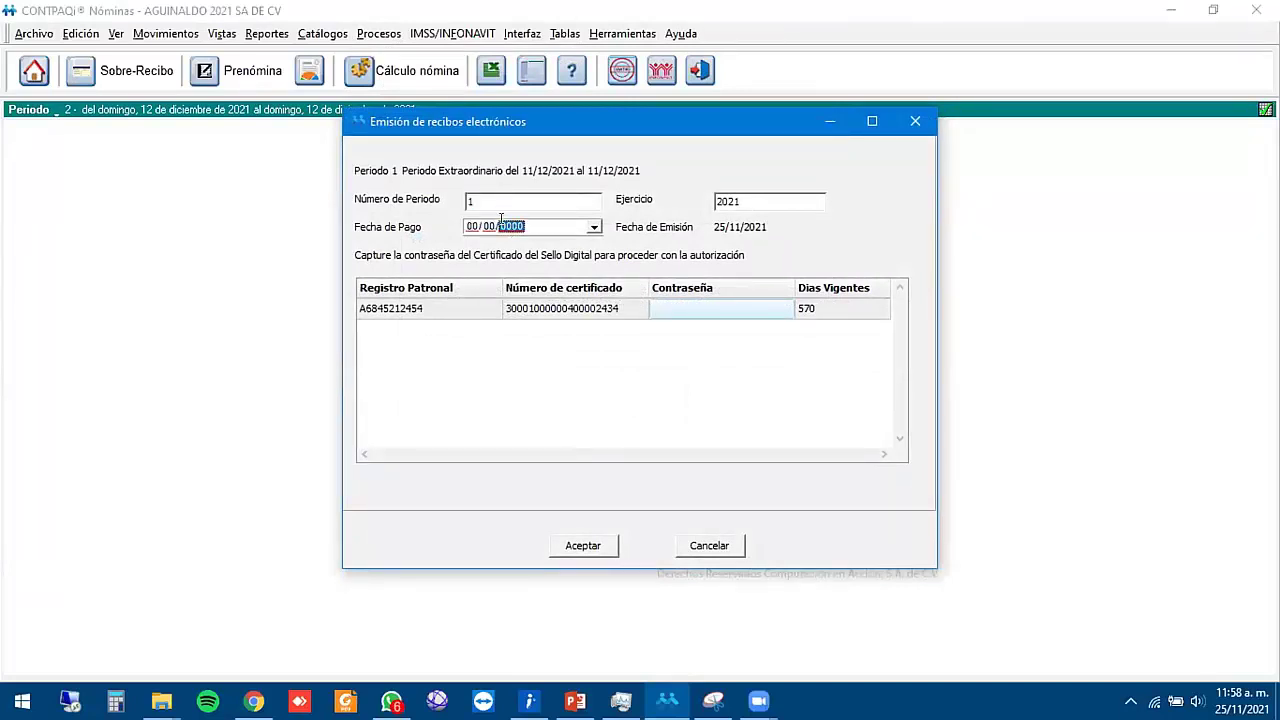
click(467, 226)
text(11/12/2021)
key(Tab)
- Enter the digital seal certificate's password for the employer registration and stamp the receipts
click(693, 307)
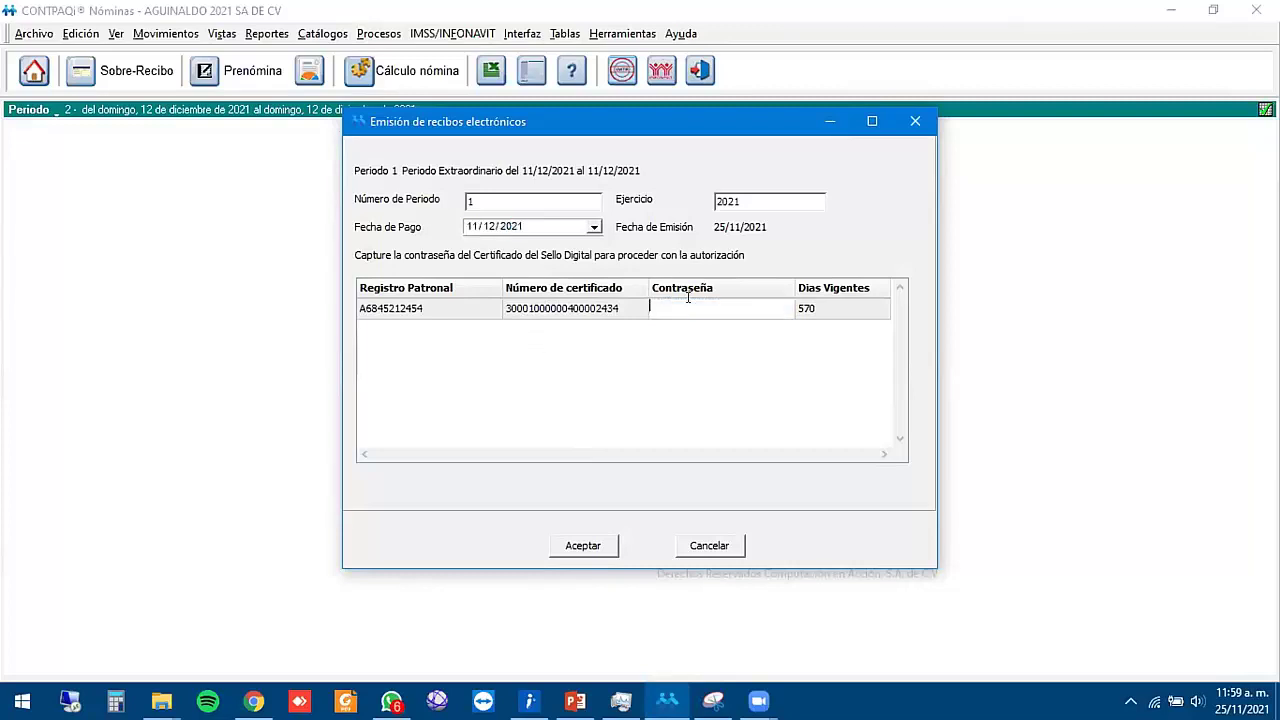
text(****)
key(Return)
click(583, 545)
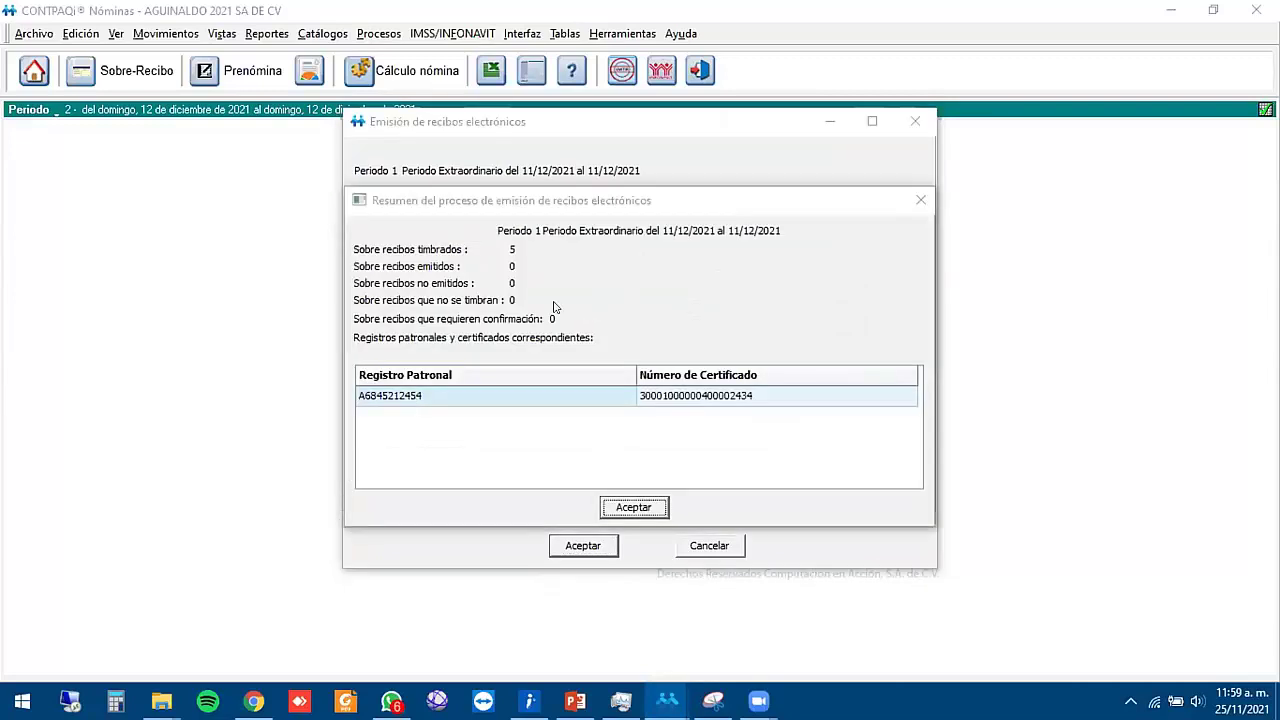
- Accept the issuing summary, review the process log down to the stamped receipts, and close the receipt issuing windows
click(649, 508)
click(615, 415)
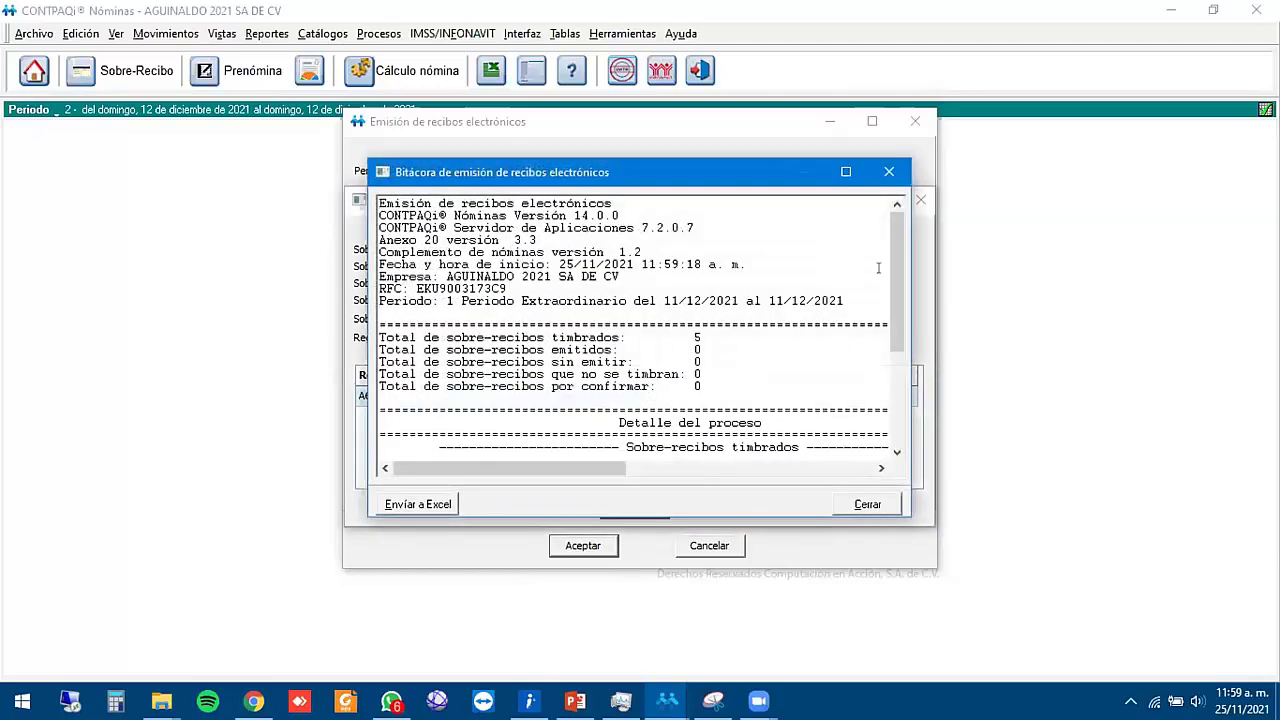
scroll(892, 257, down, 5)
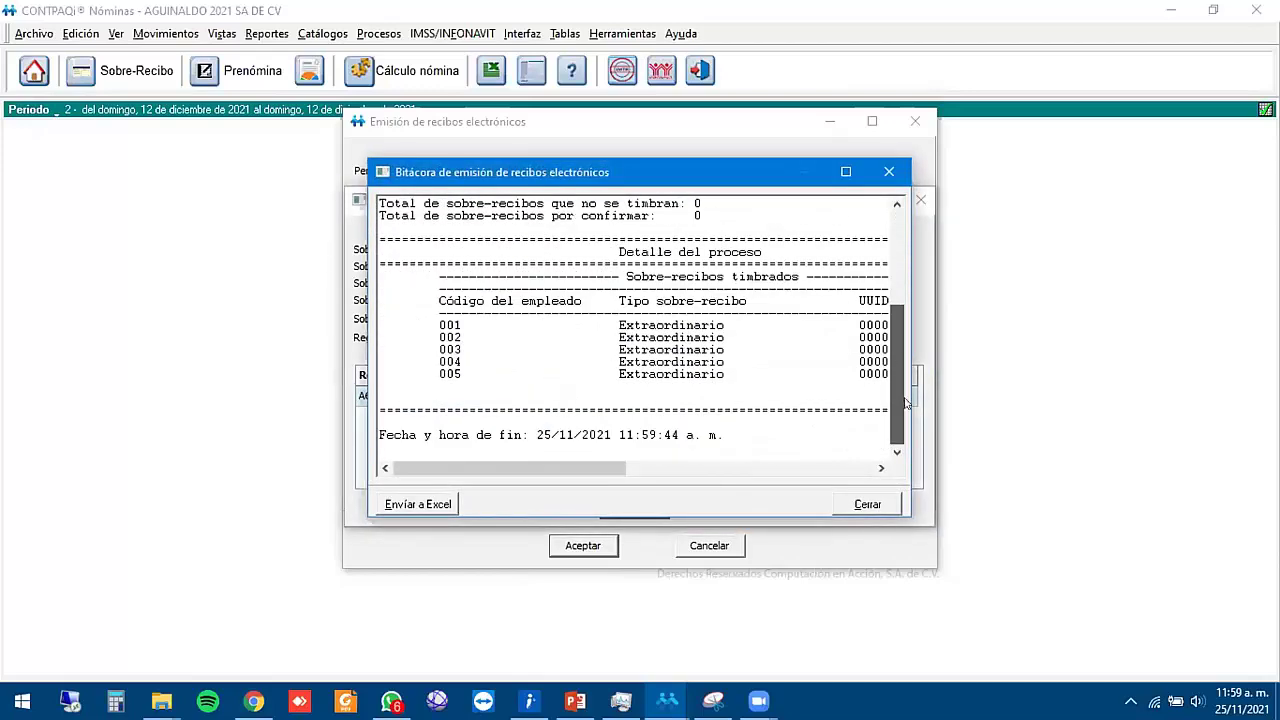
click(888, 174)
click(710, 542)
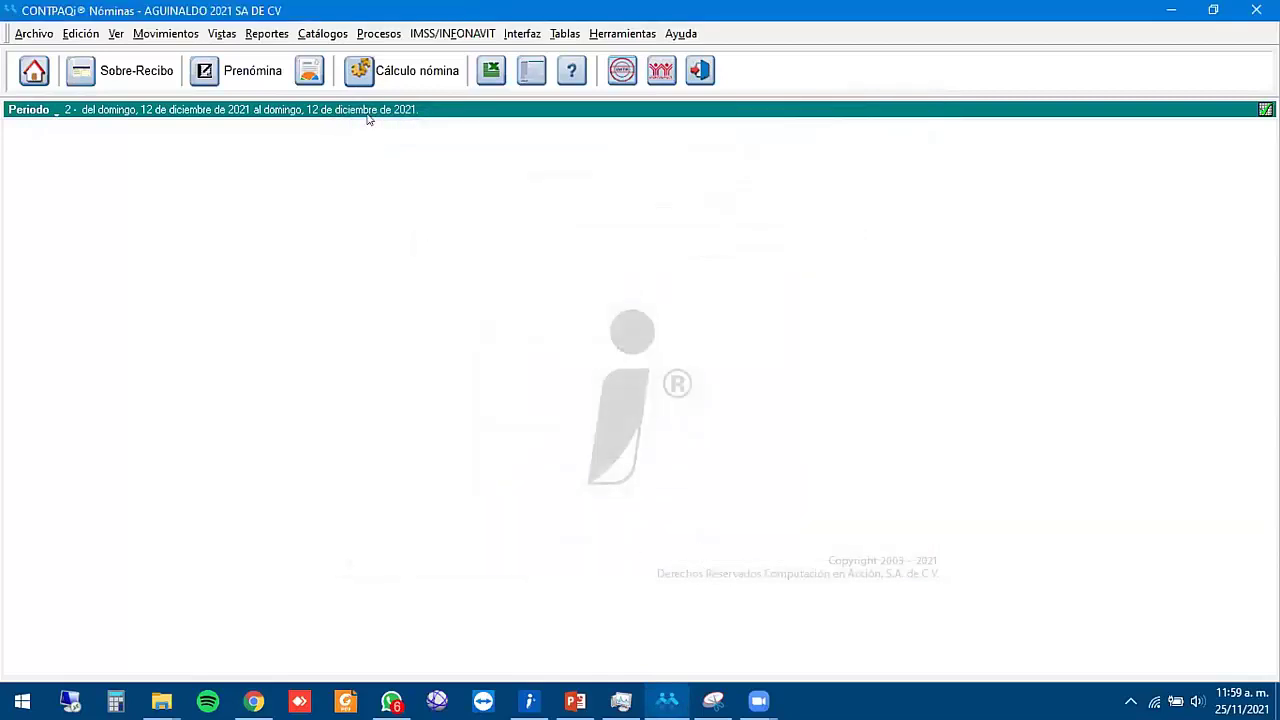
- Generate the printed electronic receipts of extraordinary period 1 for the second employer registration, employees 001 to 005
click(379, 33)
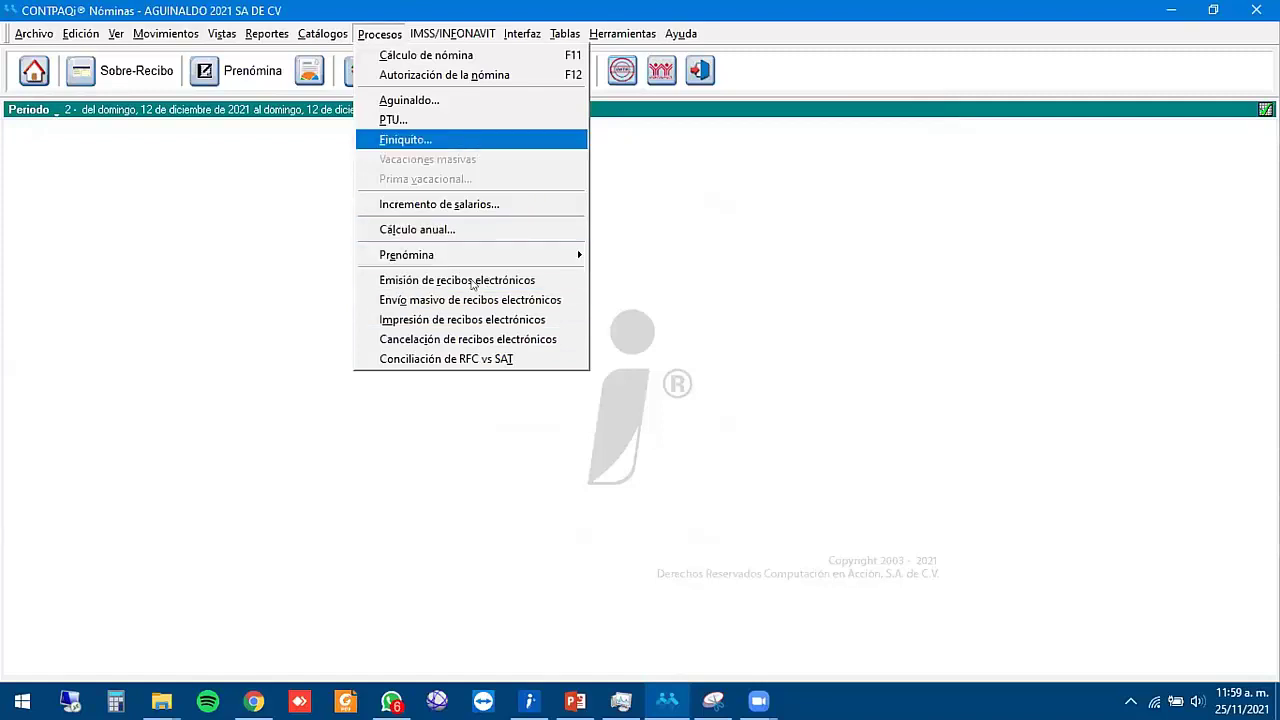
click(497, 320)
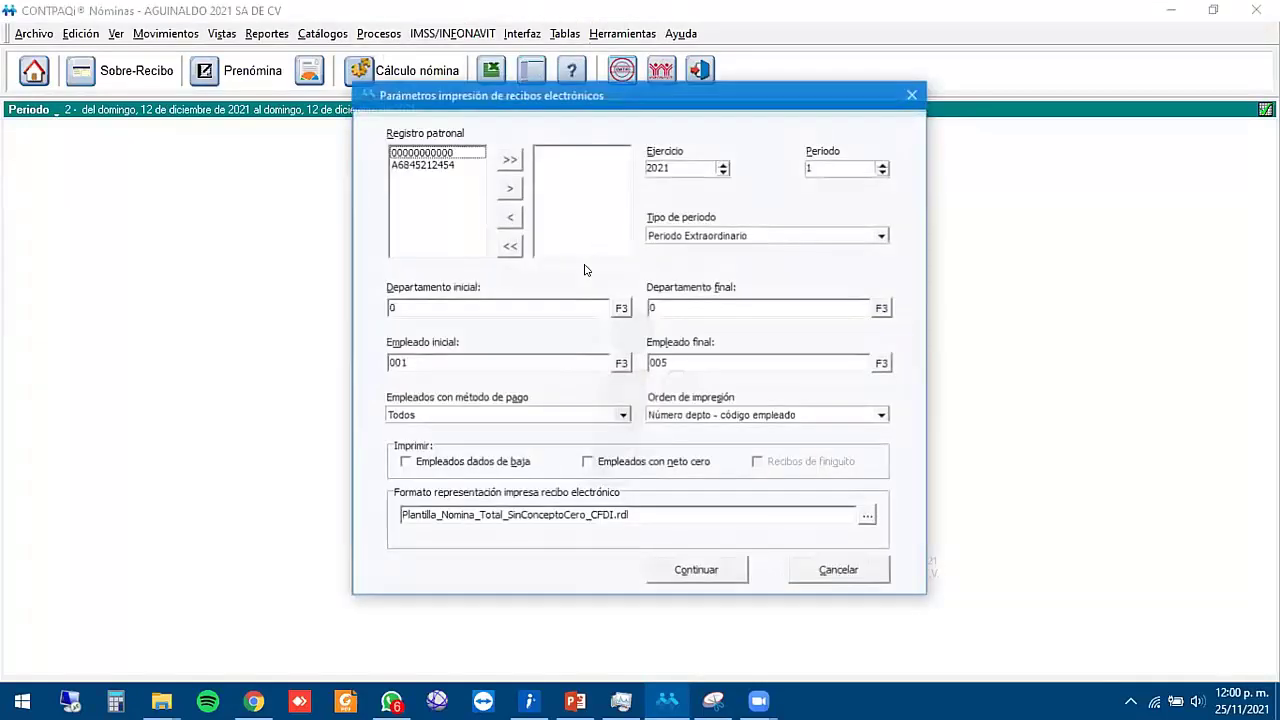
click(421, 164)
click(510, 188)
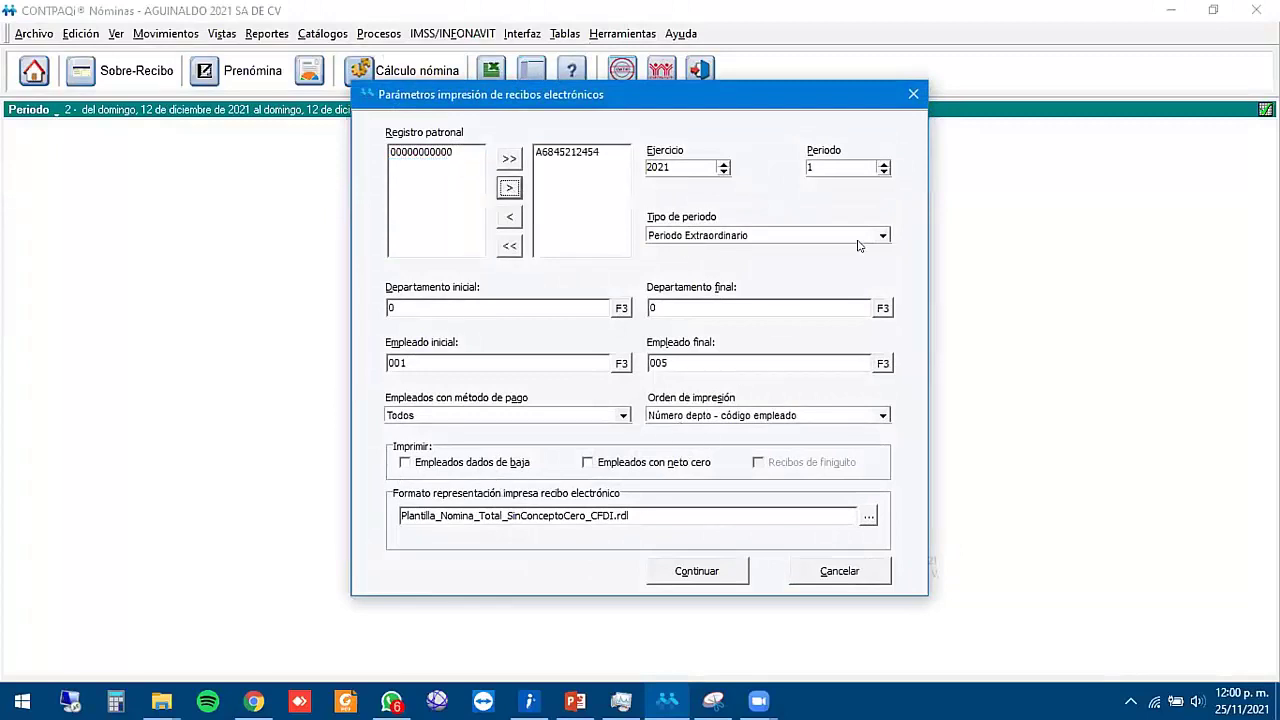
click(868, 515)
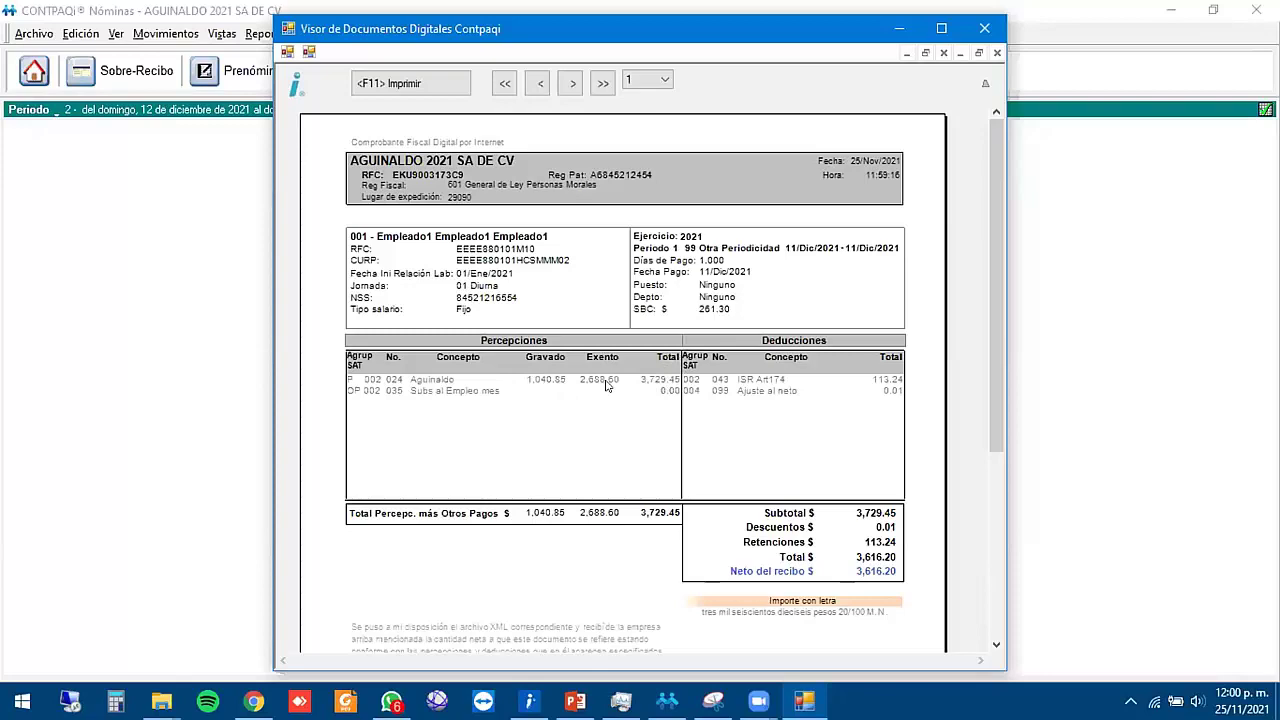
- Review employee 001's Aguinaldo receipt in the document viewer, close it and switch to the PowerPoint presentation
scroll(620, 395, down, 3)
scroll(630, 401, up, 3)
click(984, 28)
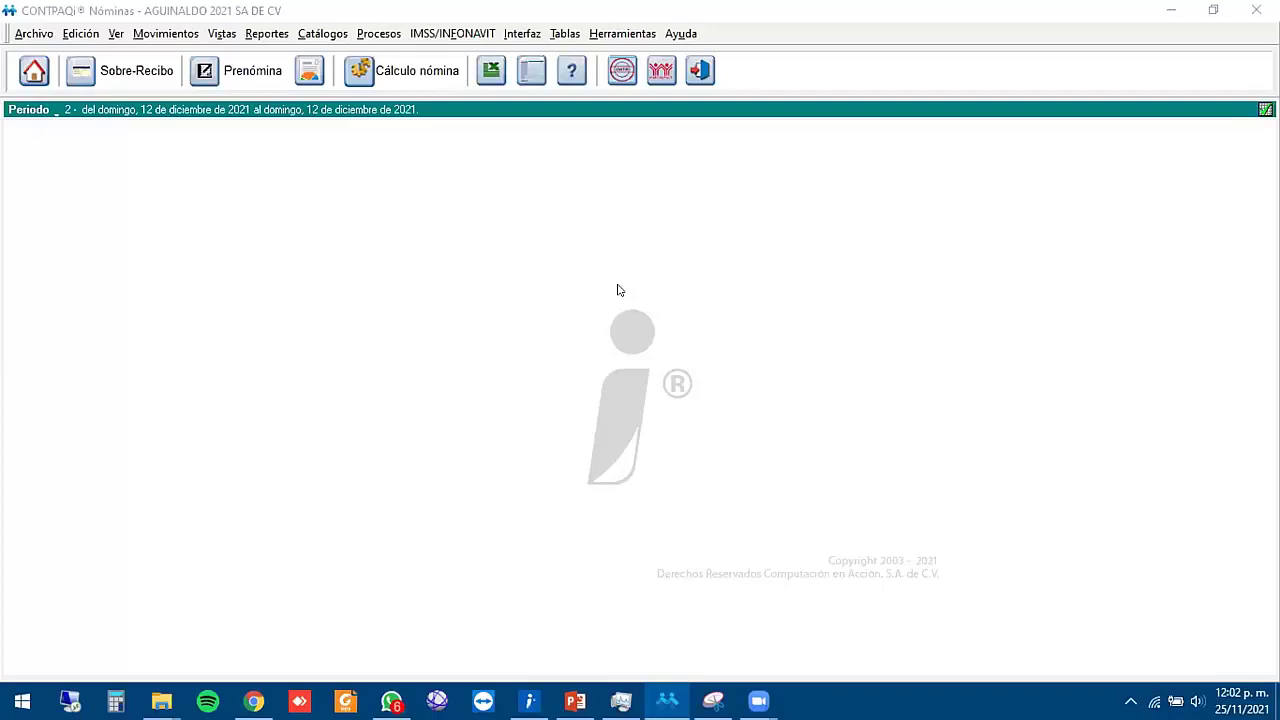
key(alt+Tab)
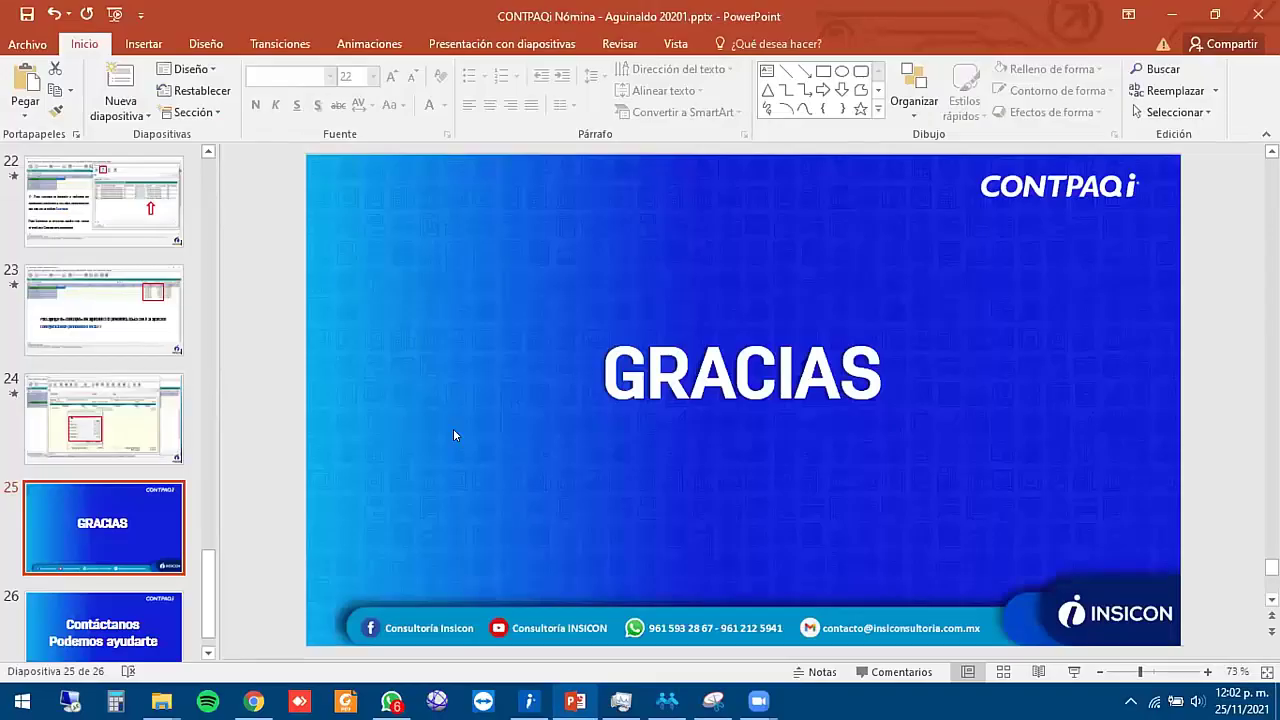